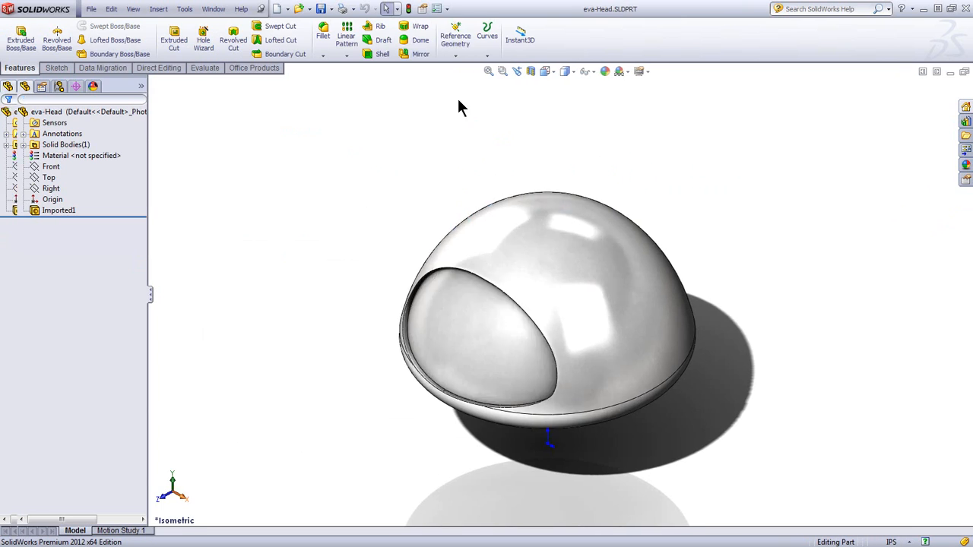
Check the custom file properties of the eva-Head part, leaving them unedited
click(423, 9)
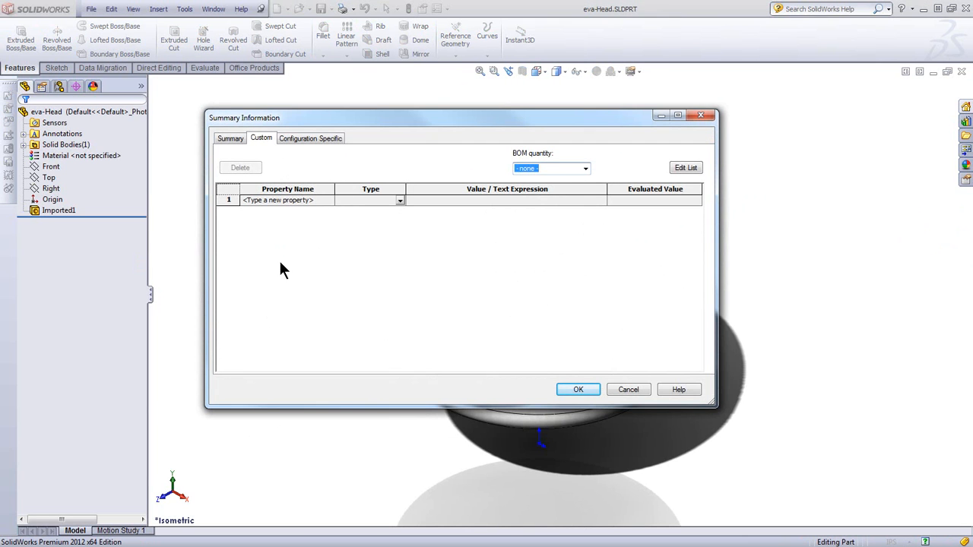
click(627, 390)
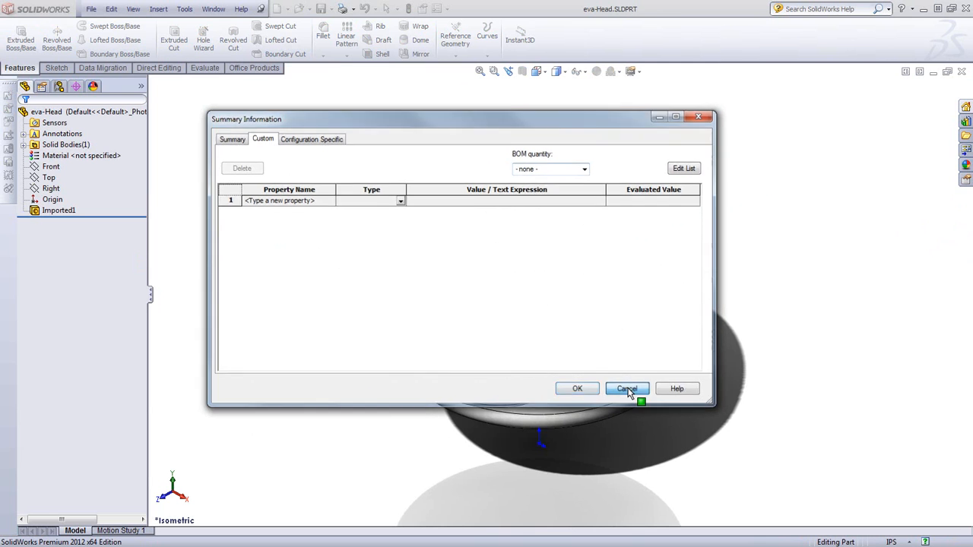
Close the Eva drawing, minimize the eva assembly, and arrange the eva-Head and eva-Body parts side by side
click(213, 9)
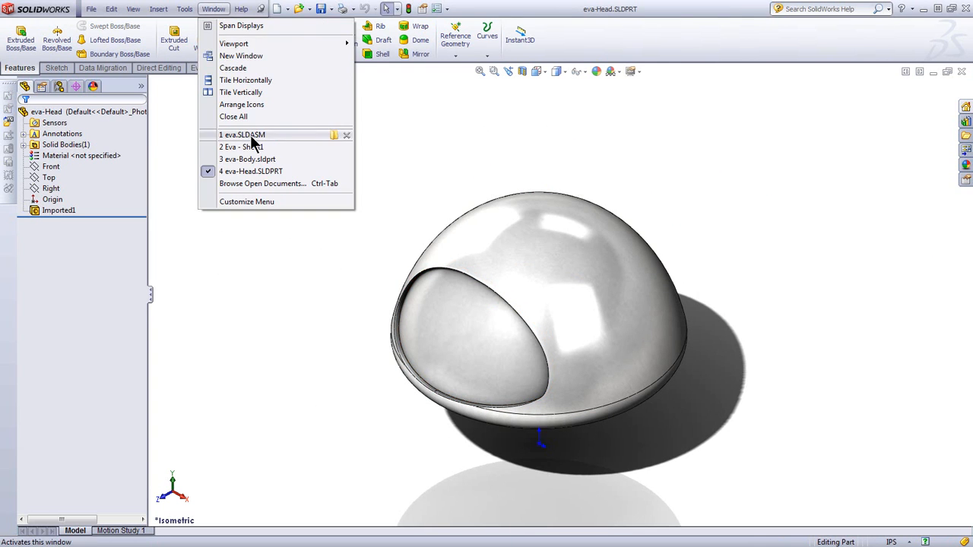
click(345, 147)
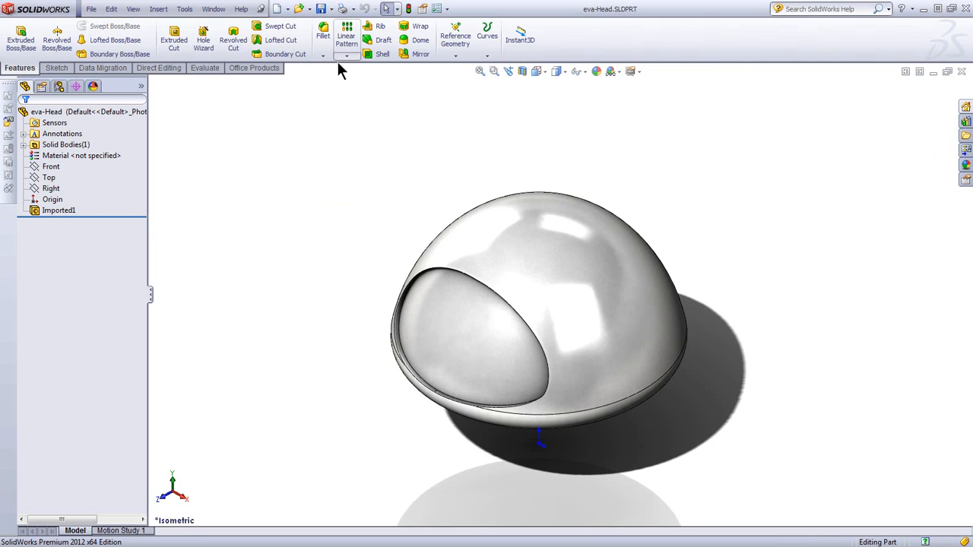
click(213, 9)
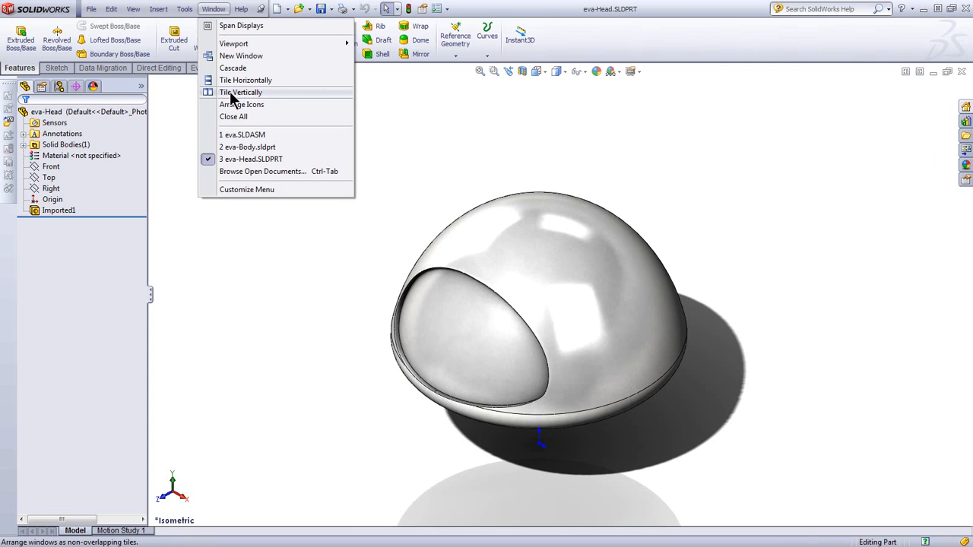
click(230, 92)
click(598, 89)
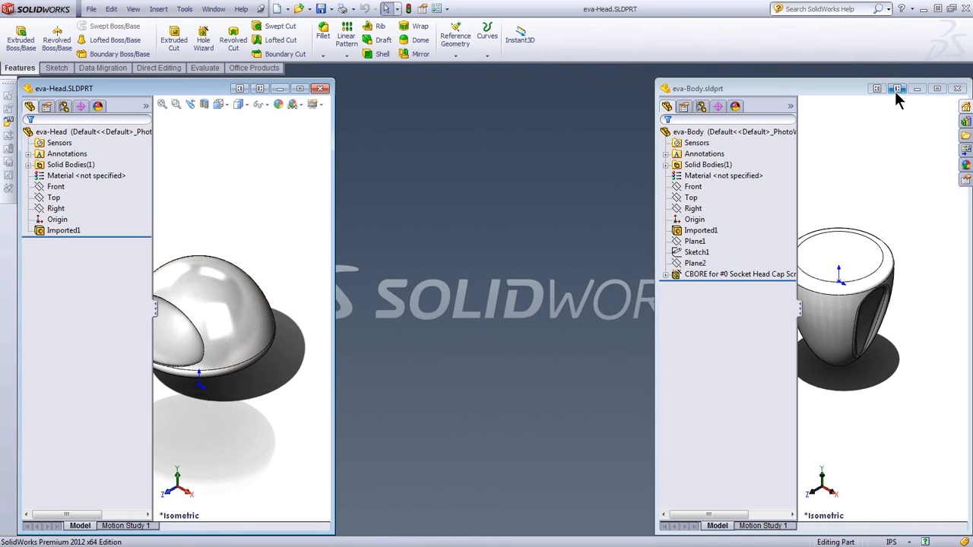
click(897, 88)
click(238, 90)
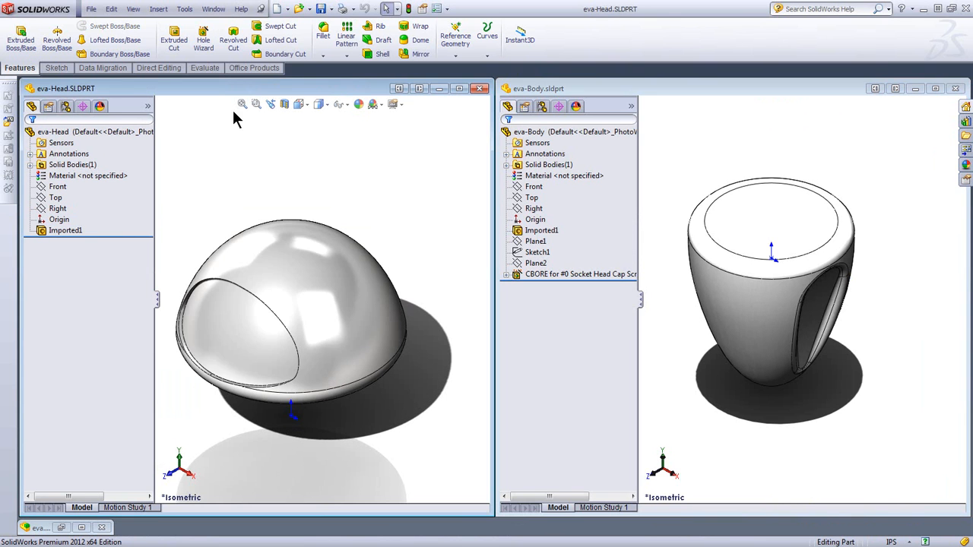
Copy all six custom property rows, Author through Description, from the eva-Body part's file properties
click(693, 139)
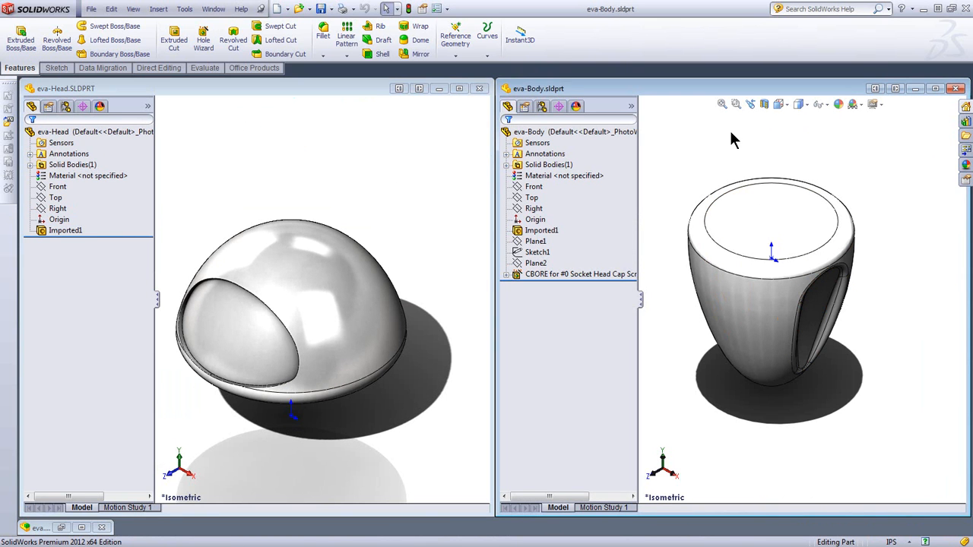
click(423, 9)
drag(429, 115, 647, 119)
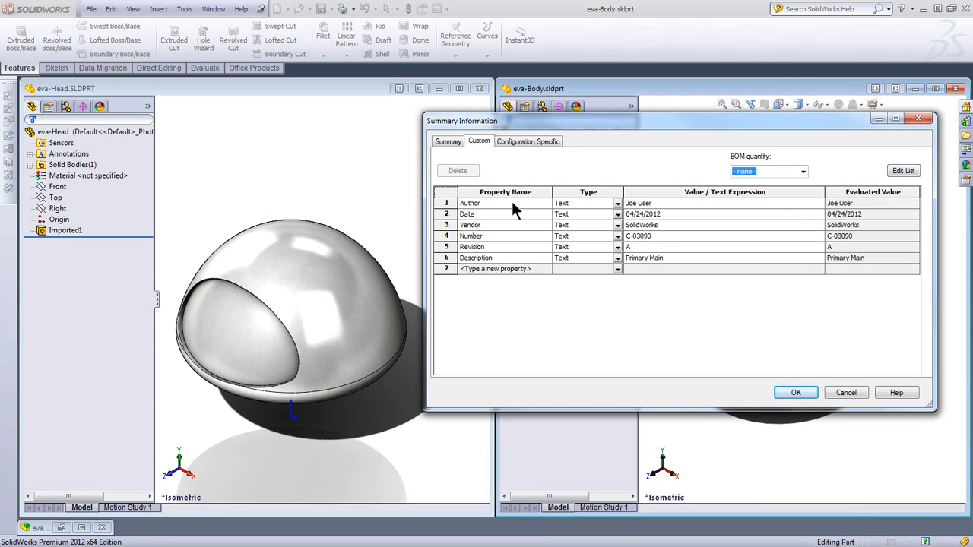
drag(445, 199, 446, 262)
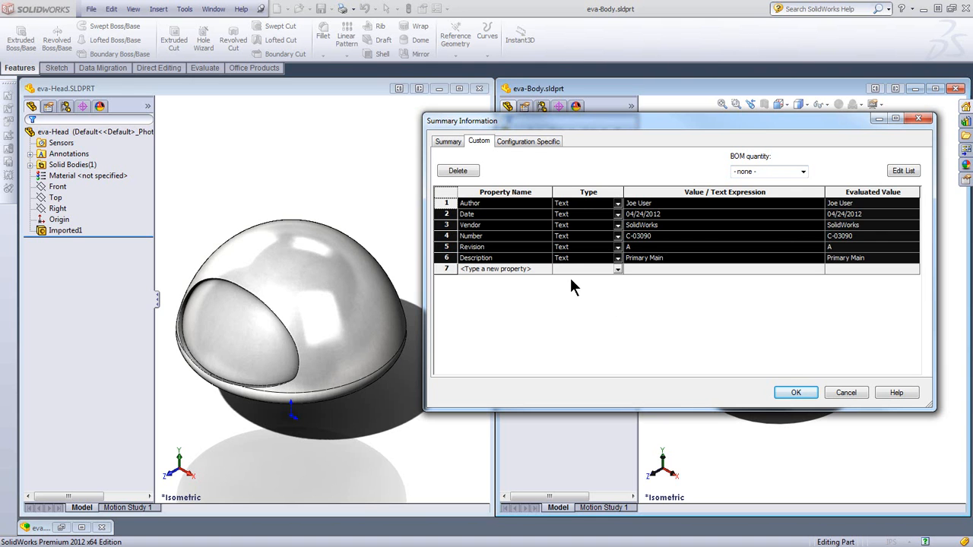
click(794, 394)
Paste the copied property rows into the empty custom properties table of the eva-Head part
click(388, 164)
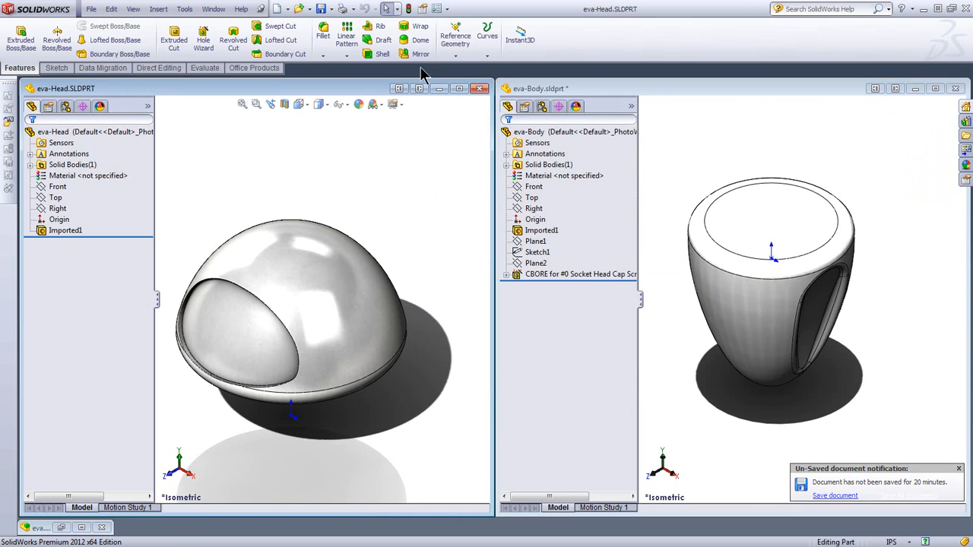
click(423, 8)
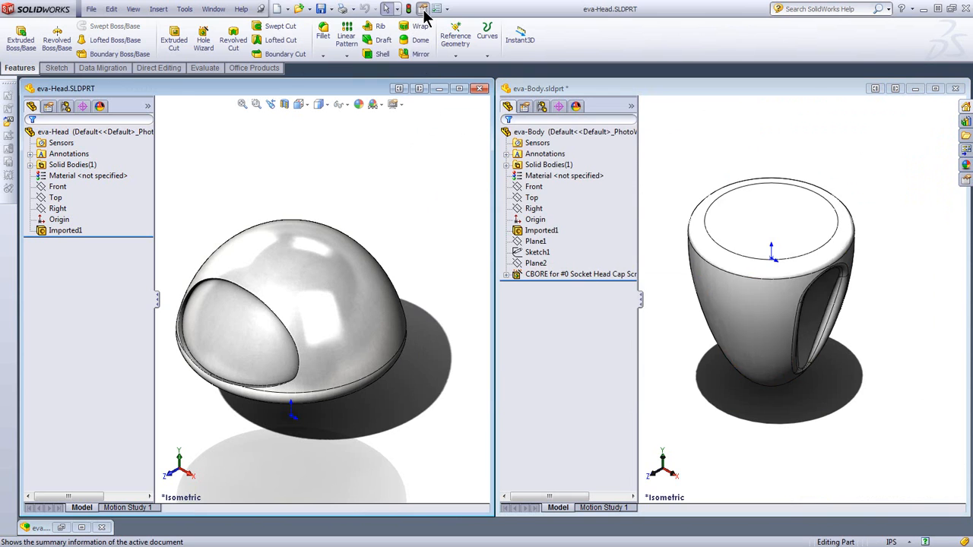
click(447, 204)
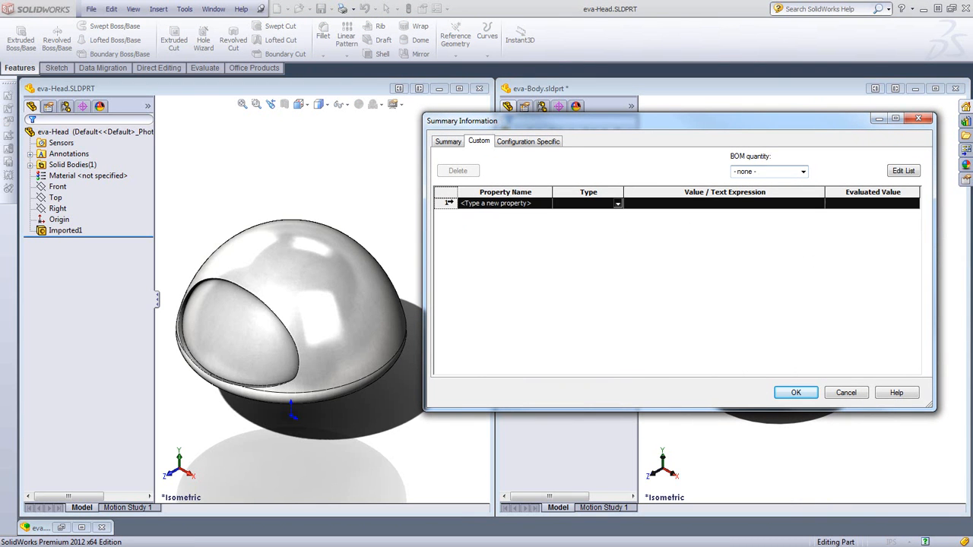
key(ctrl+v)
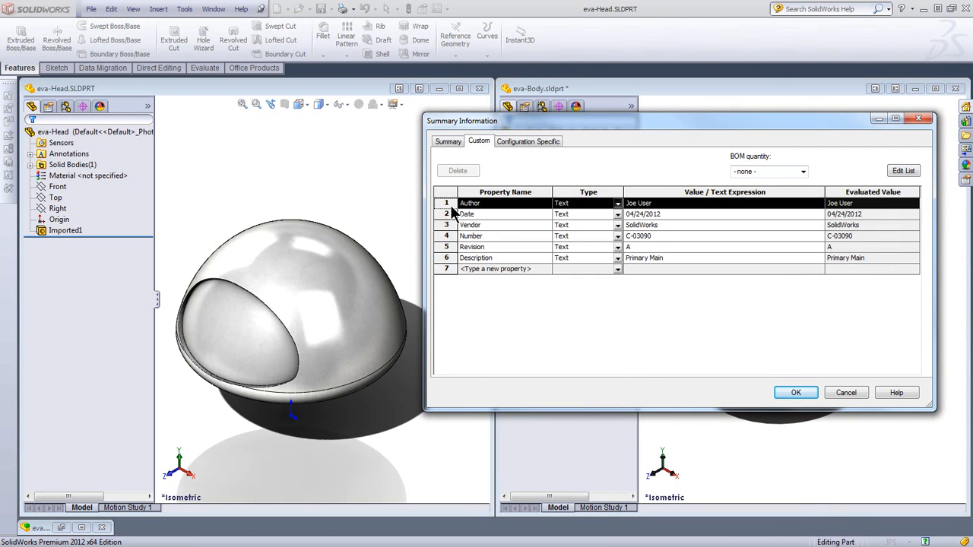
Replace the first name in the head's Author property and set the Date property to 05/09/2012
click(665, 203)
click(668, 204)
double_click(631, 203)
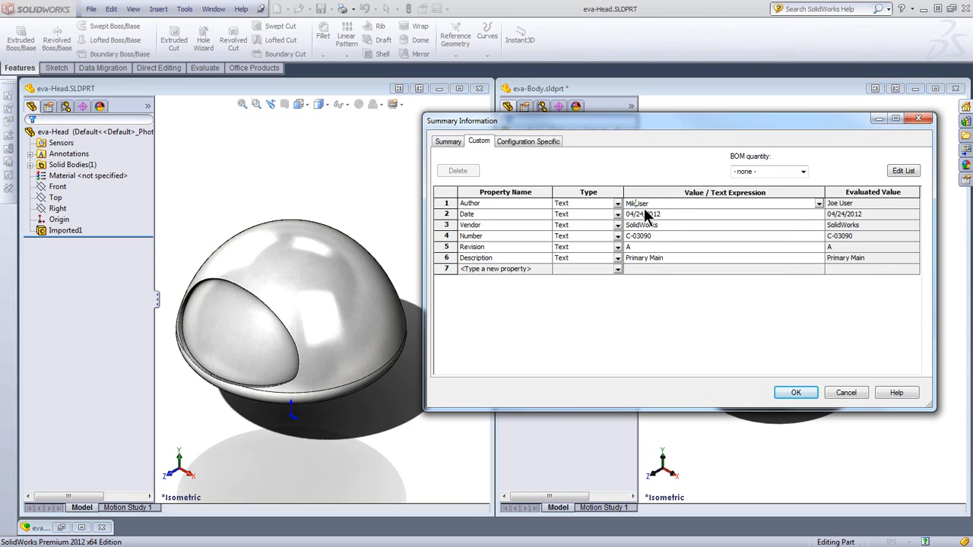
click(644, 215)
drag(669, 217, 603, 216)
text(05/09/2012)
key(Return)
Set the head's Vendor property to Acme and its Number property to C-03091
click(641, 225)
double_click(654, 225)
text(Acme)
click(658, 236)
click(658, 236)
key(BackSpace)
text(1)
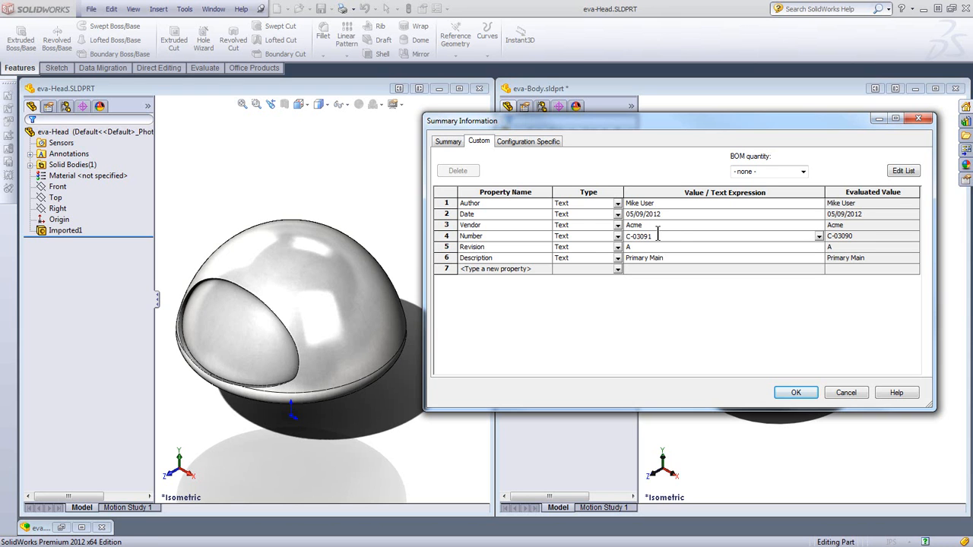
Add a MakeOrBuy custom property of type Text with the value Buy
click(545, 266)
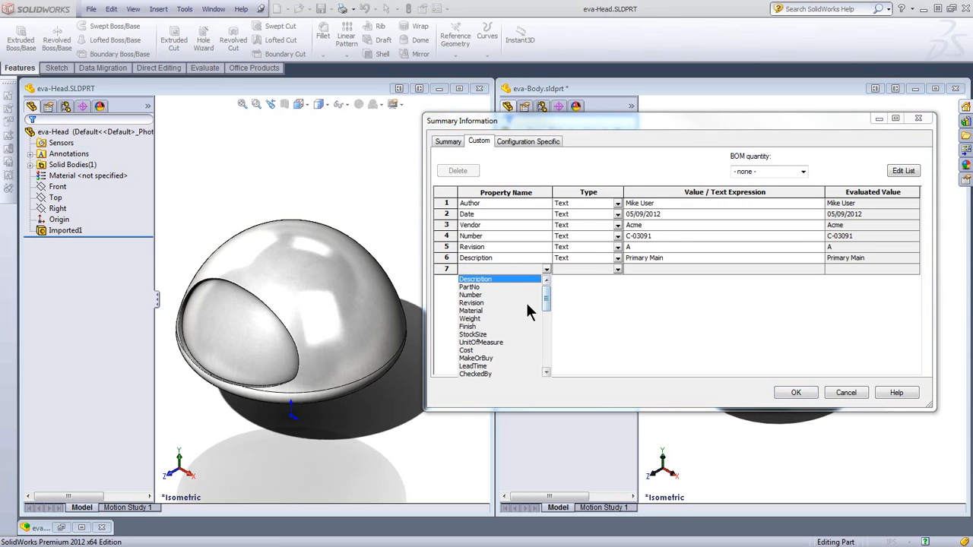
click(485, 357)
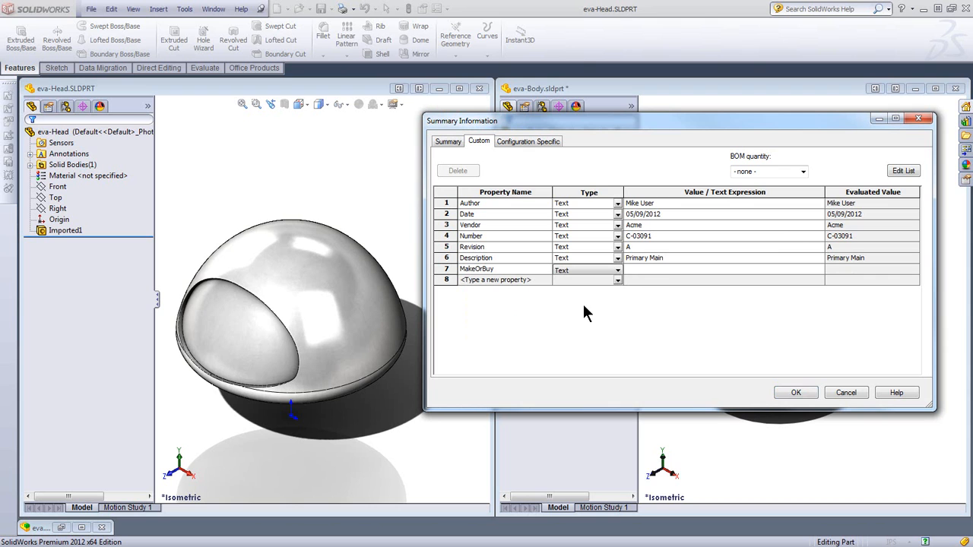
click(662, 269)
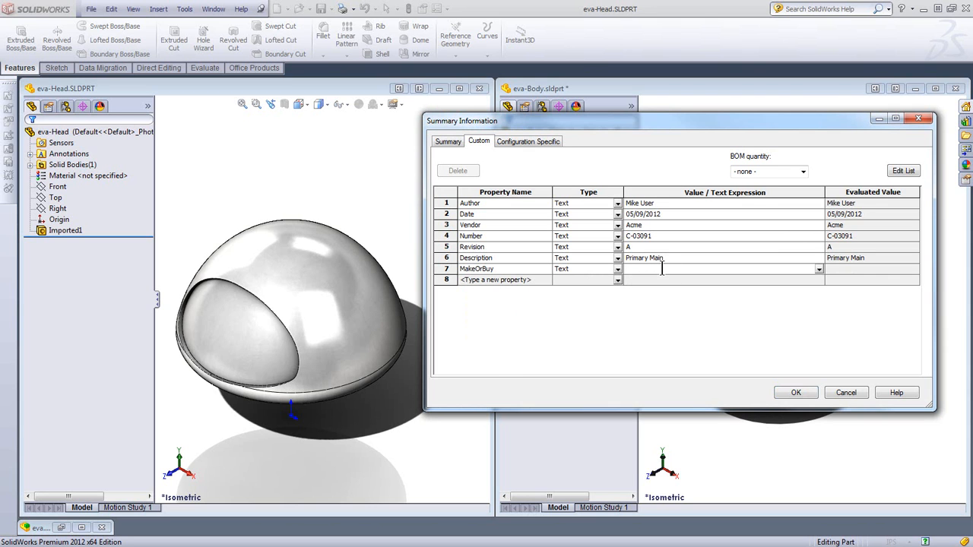
text(Buy)
key(Return)
click(547, 280)
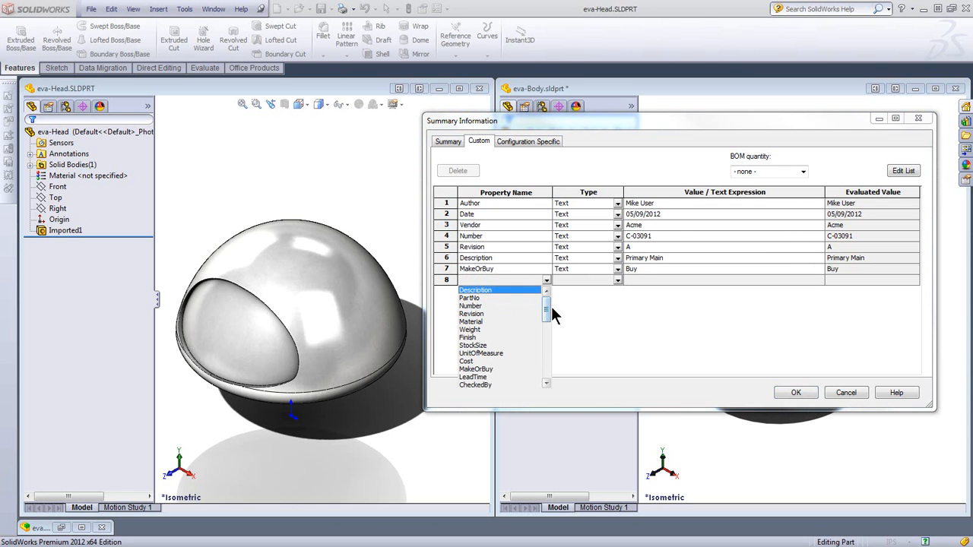
drag(550, 309, 548, 350)
click(517, 305)
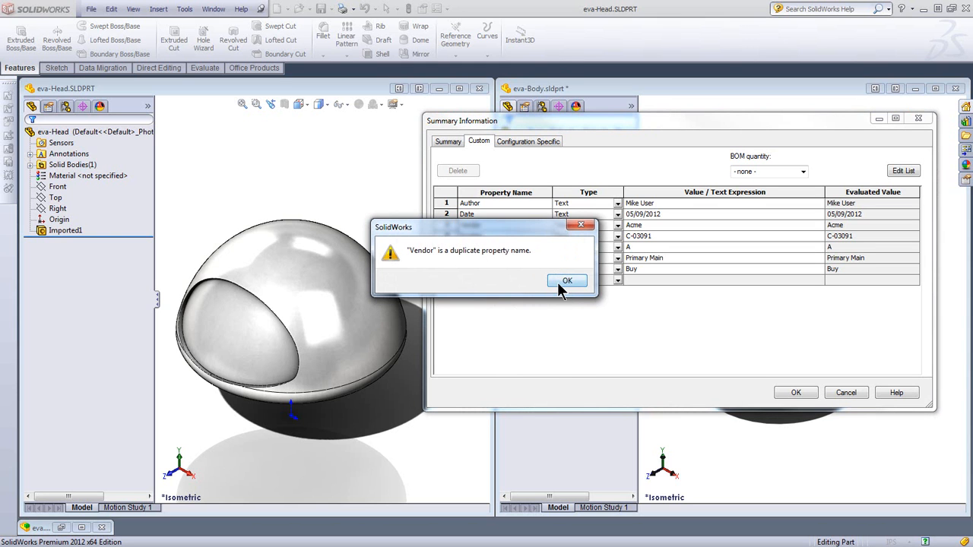
click(566, 282)
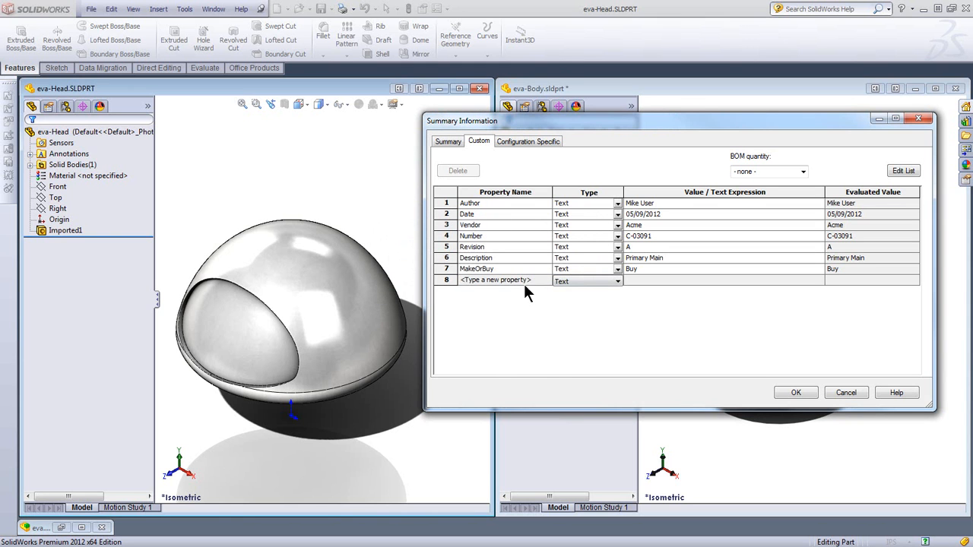
Add a VendorNo custom property of type Text with the value 2a6d8gwd
click(547, 280)
drag(548, 300, 548, 344)
click(484, 329)
click(634, 280)
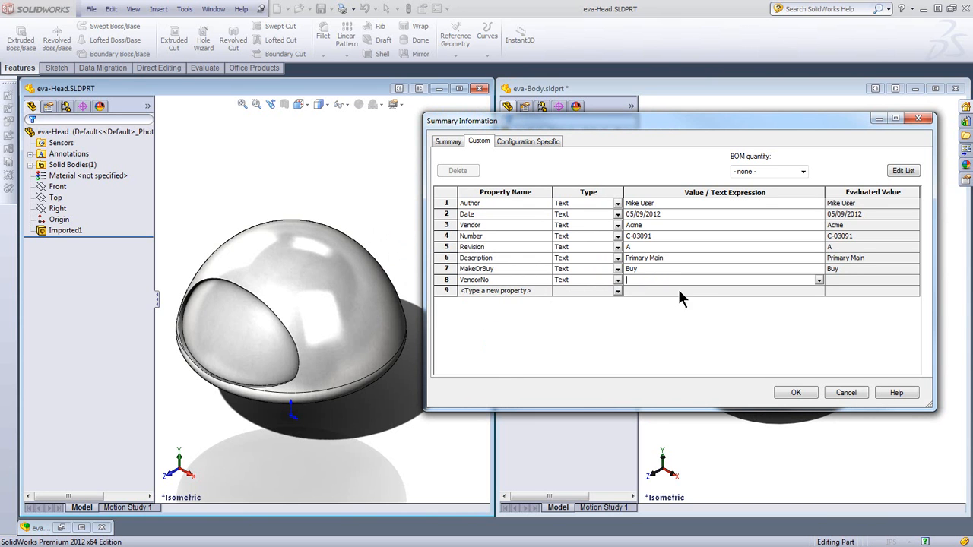
text(2a6d8gwd)
key(Return)
Add a Weight custom property and link its value to the part's Mass
click(548, 292)
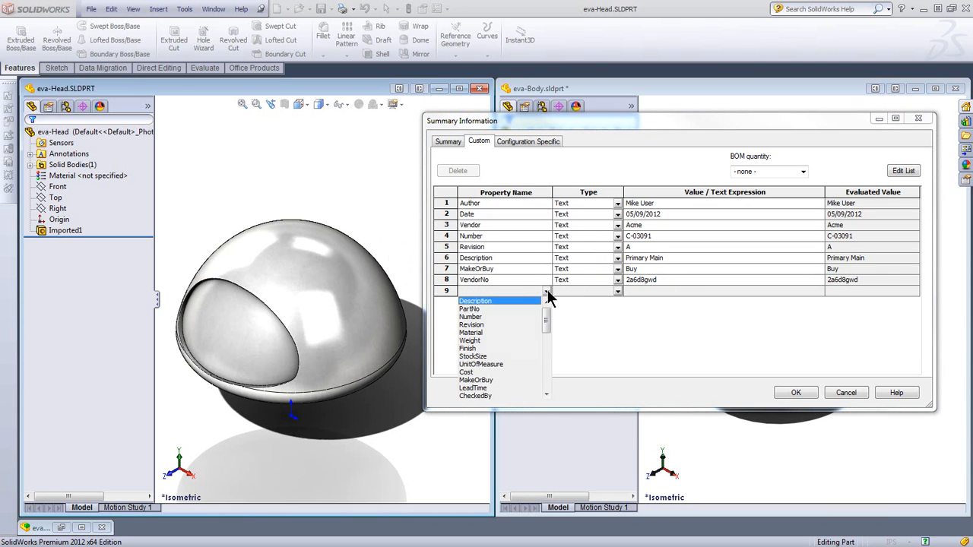
click(471, 340)
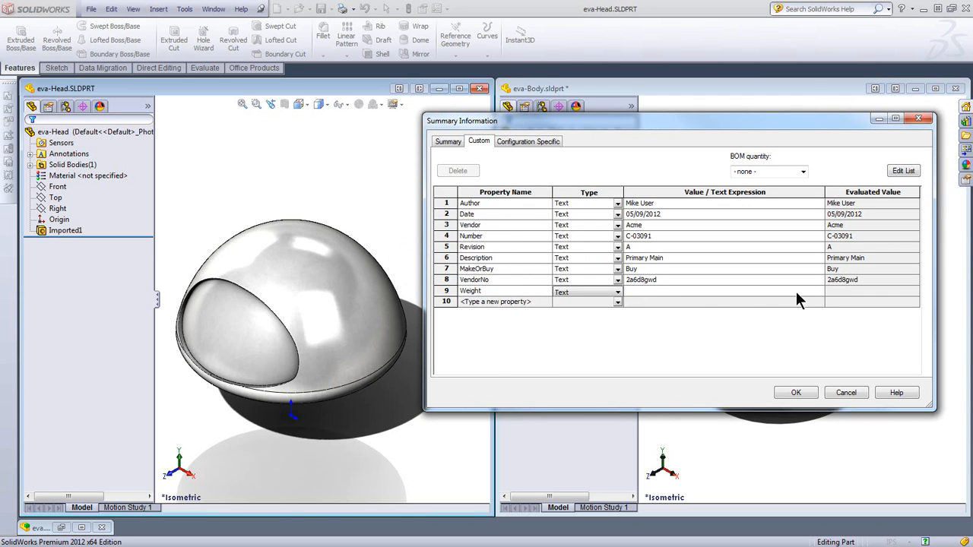
click(819, 290)
click(819, 290)
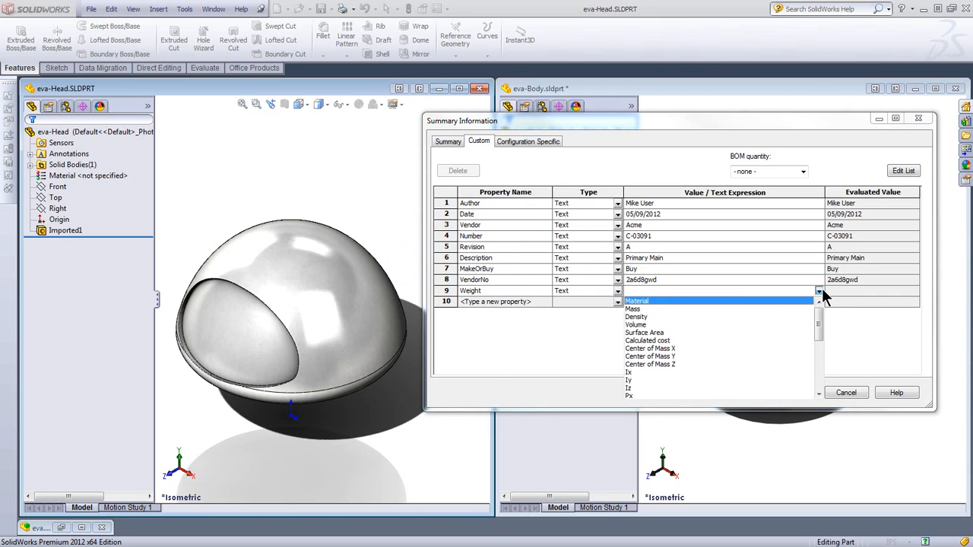
click(634, 310)
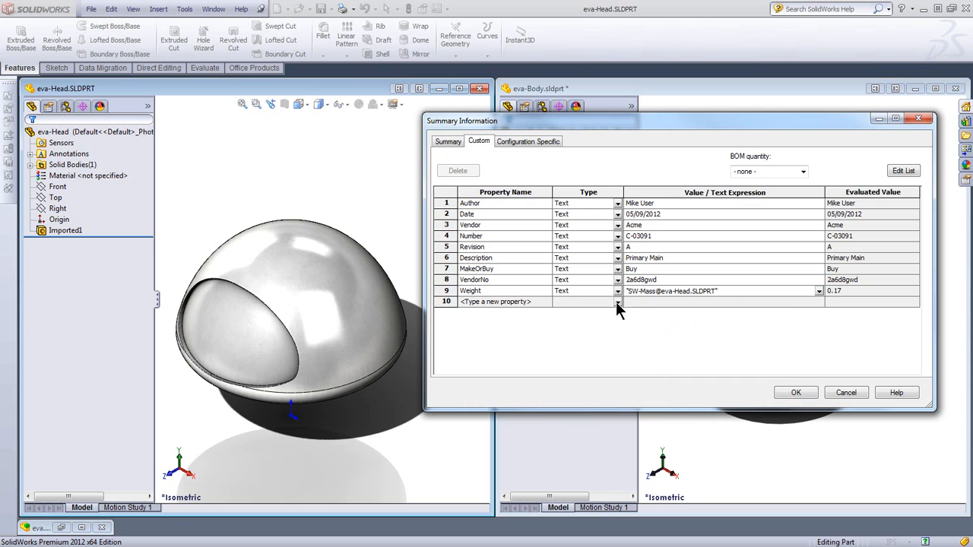
Add a Material custom property and link its value to the part's Material
click(544, 302)
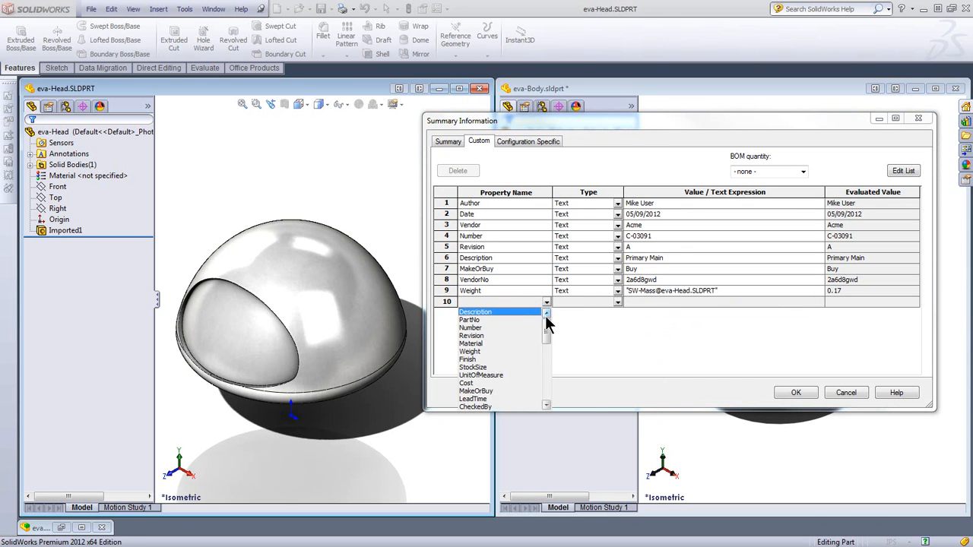
click(474, 343)
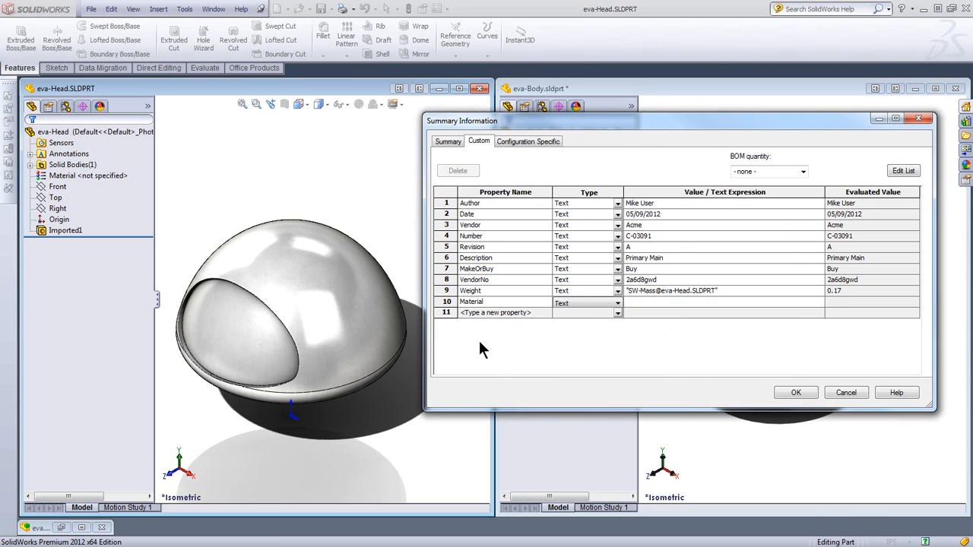
click(820, 302)
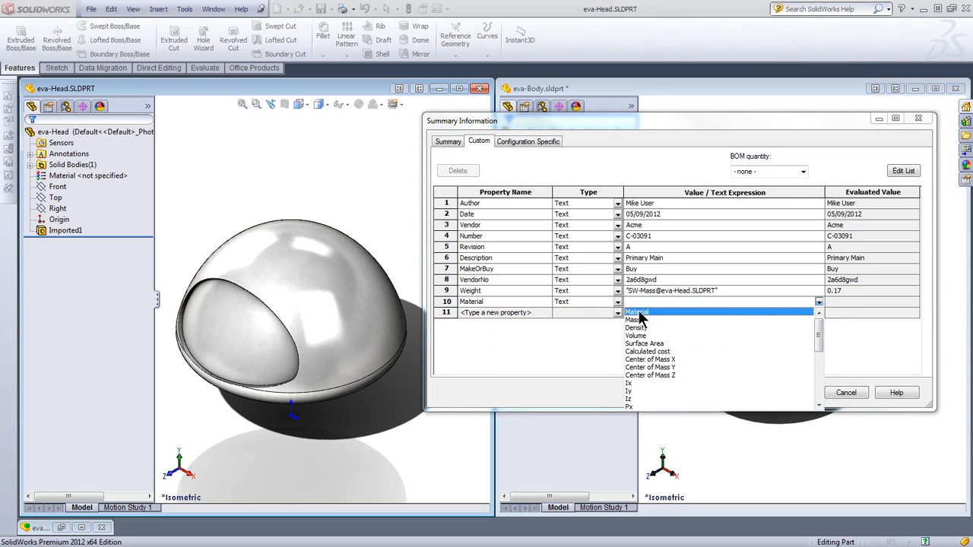
click(638, 312)
click(818, 302)
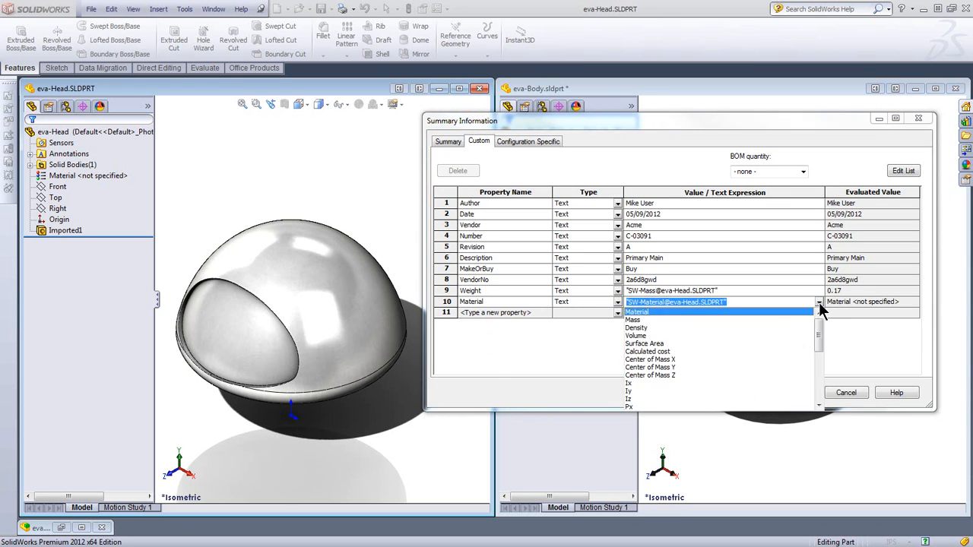
click(818, 301)
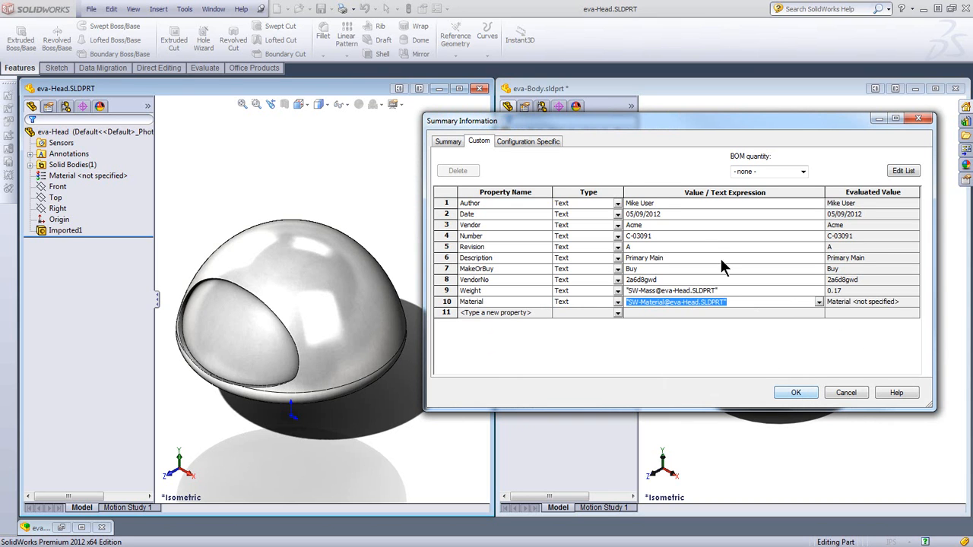
Review the value entries of the head's custom properties one by one, from Author through VendorNo
click(662, 203)
click(664, 203)
click(669, 215)
click(668, 225)
click(668, 236)
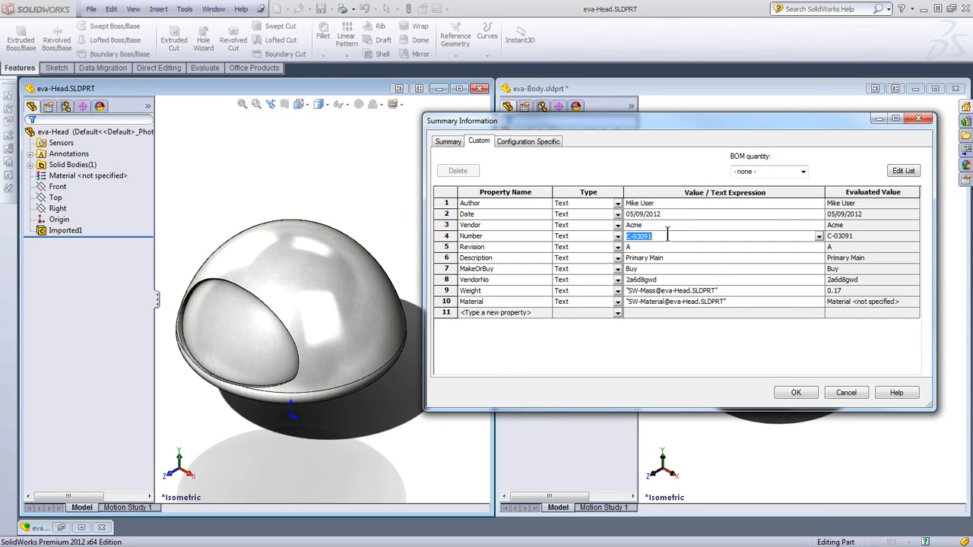
click(661, 247)
click(674, 257)
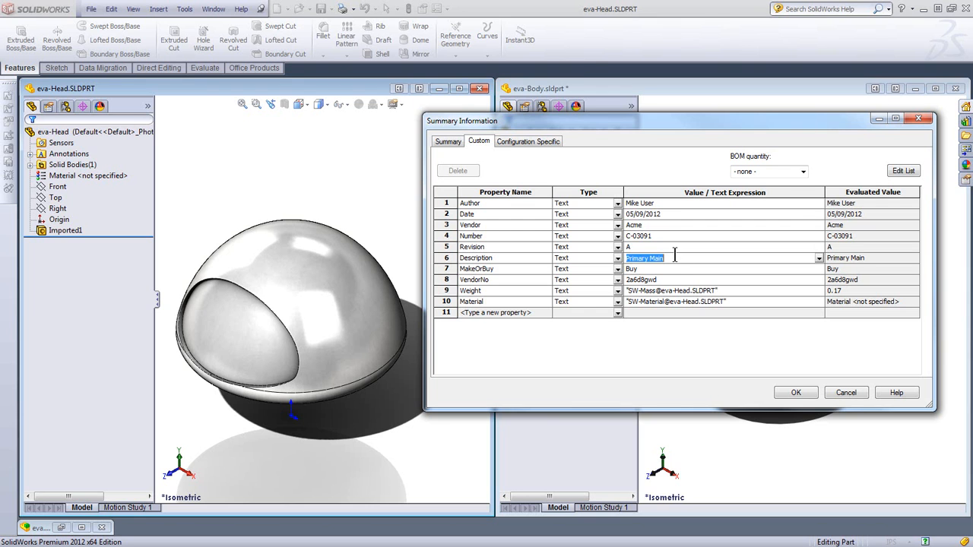
click(673, 269)
click(674, 279)
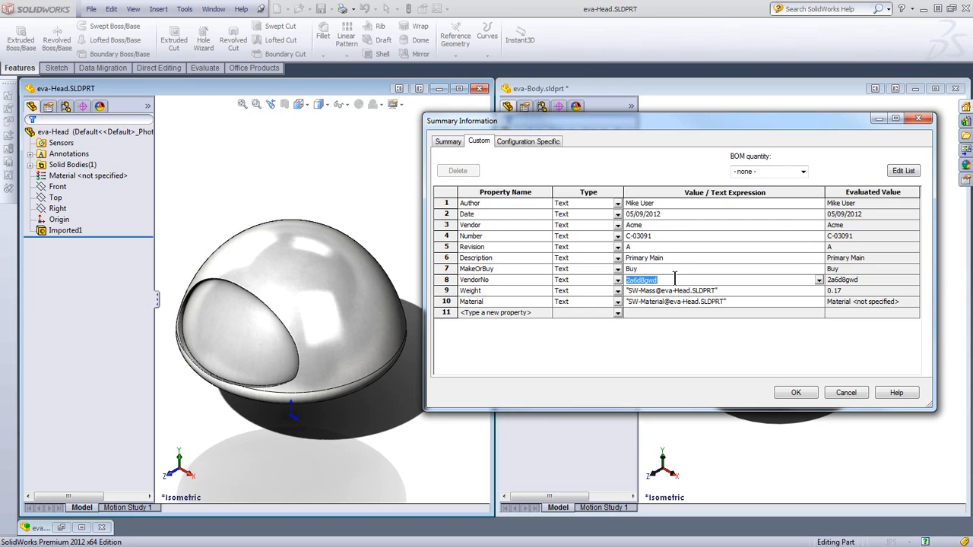
Check the head's Weight and Author value entries and accept the custom properties
double_click(722, 291)
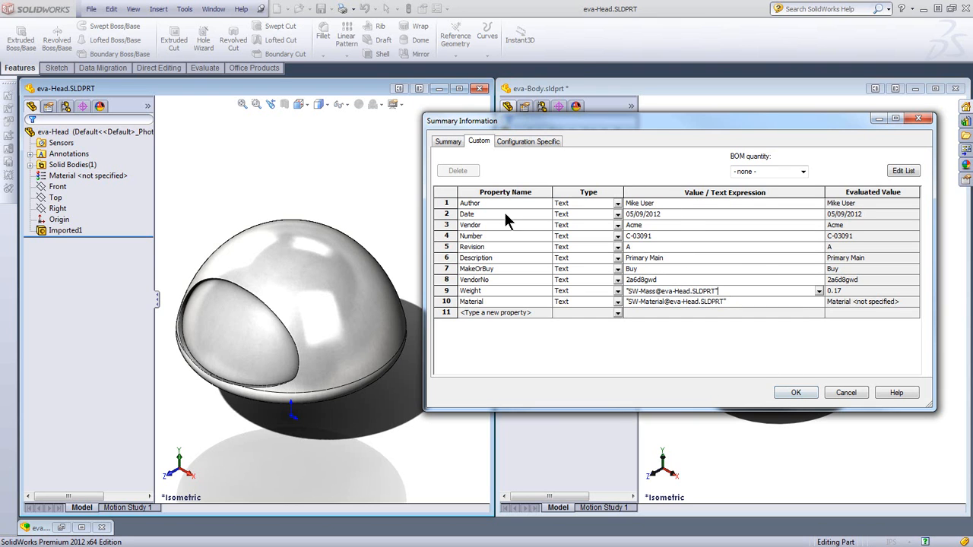
click(679, 202)
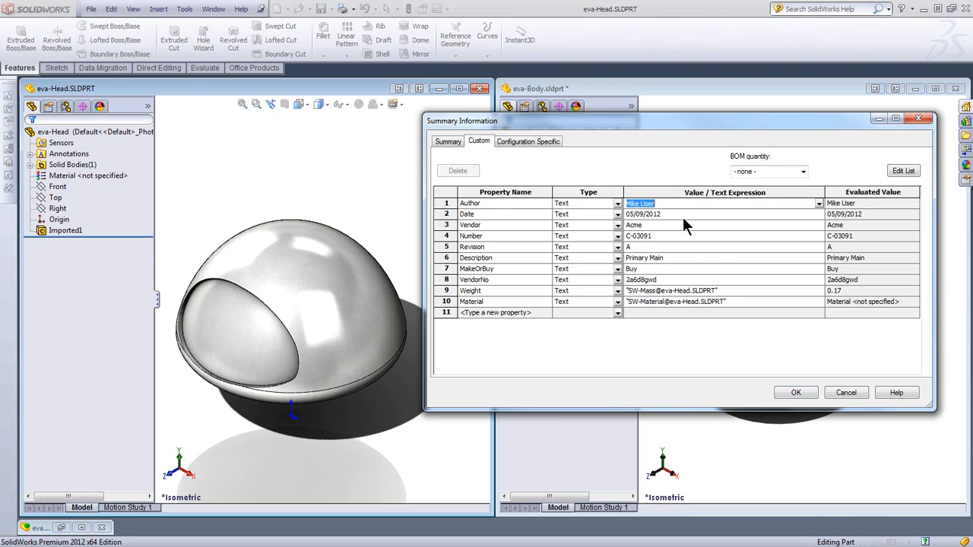
click(796, 392)
Assign Nickel as the head's material and check the evaluated Weight and Material custom properties
click(91, 167)
click(93, 175)
right_click(82, 176)
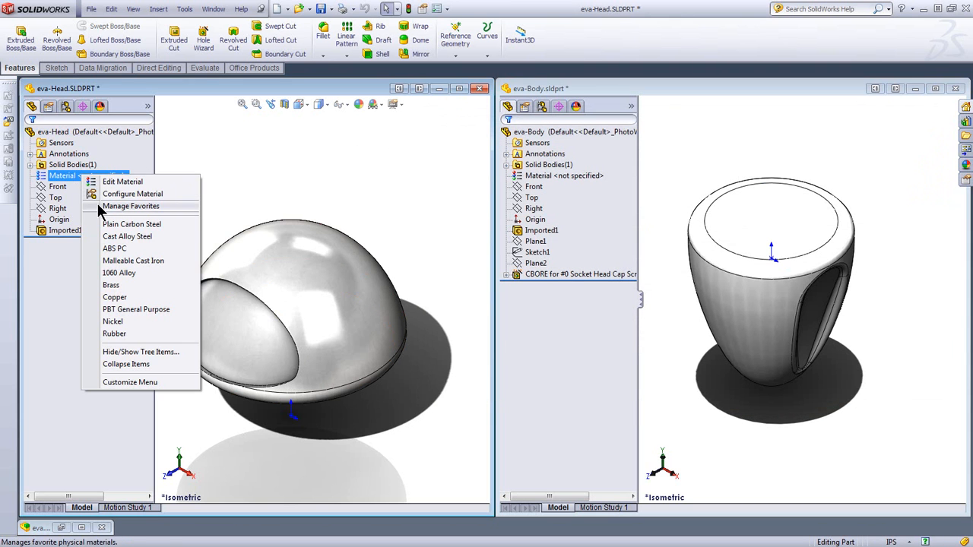
click(115, 322)
click(230, 197)
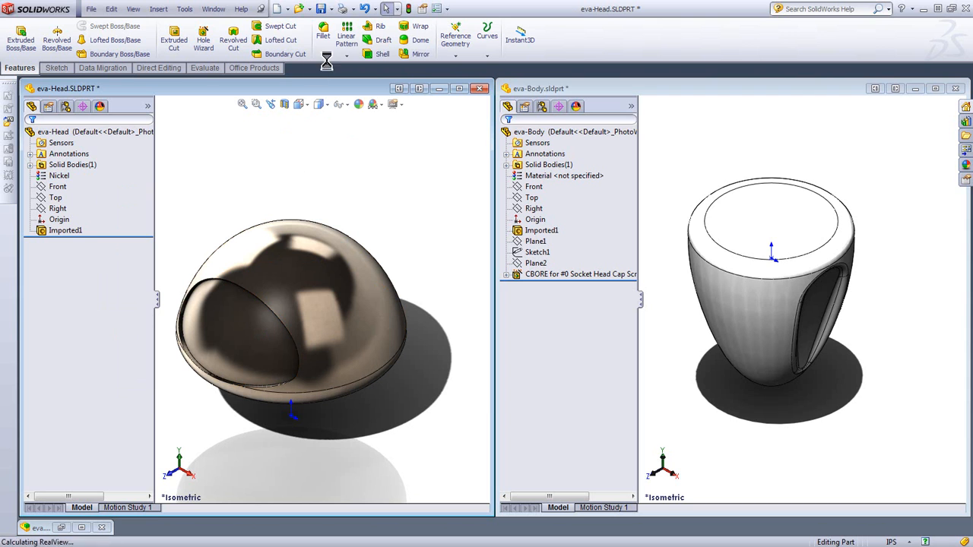
click(419, 10)
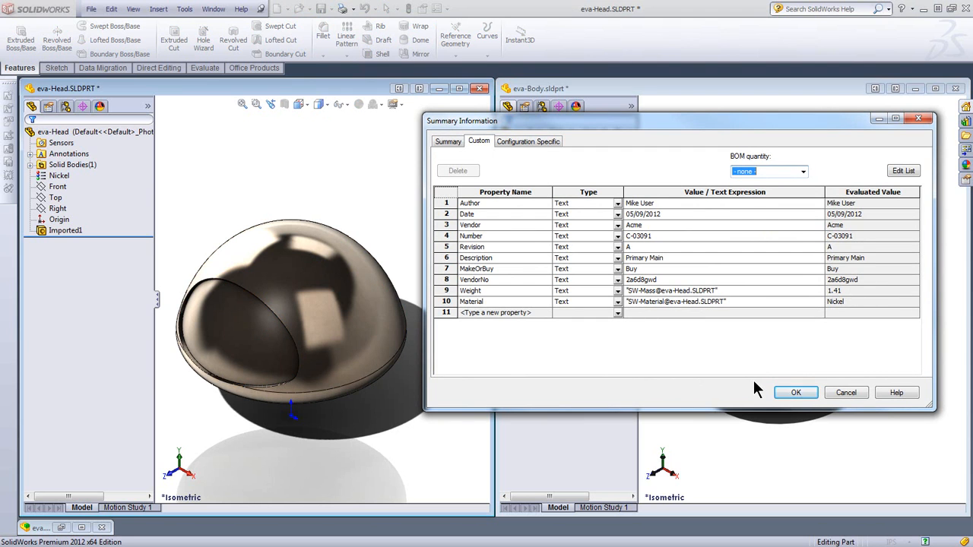
click(793, 394)
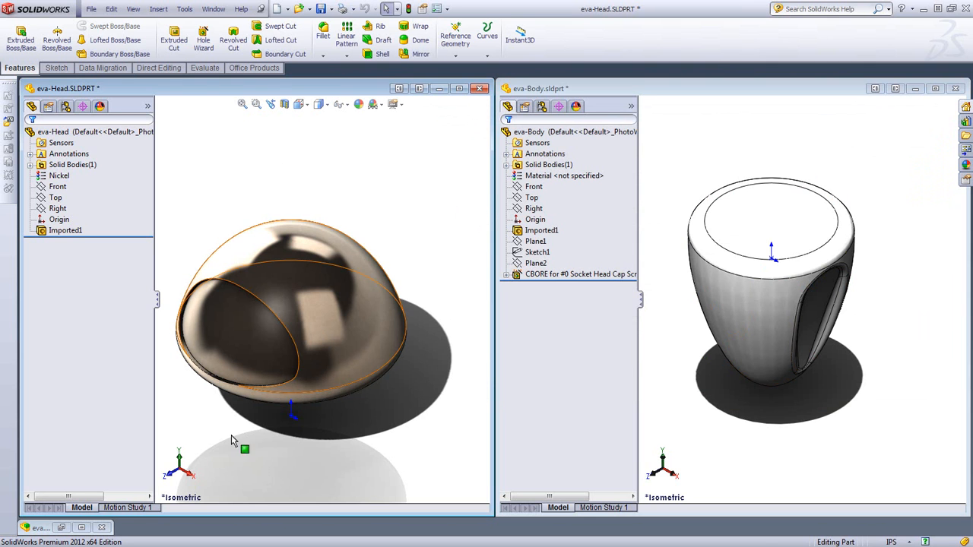
Switch to the eva assembly and place a top-level-only bill of materials using the bom-standard template, beside the robot's head
click(82, 528)
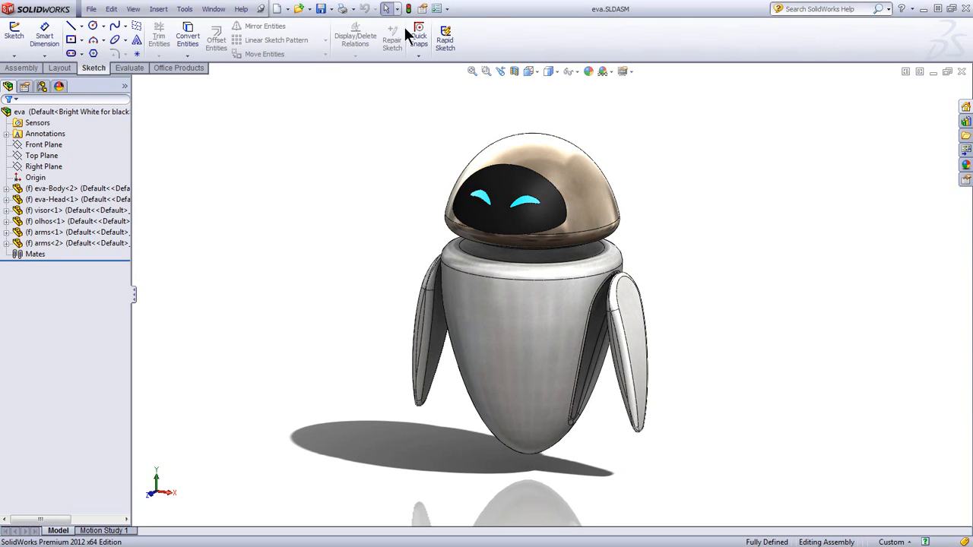
click(155, 9)
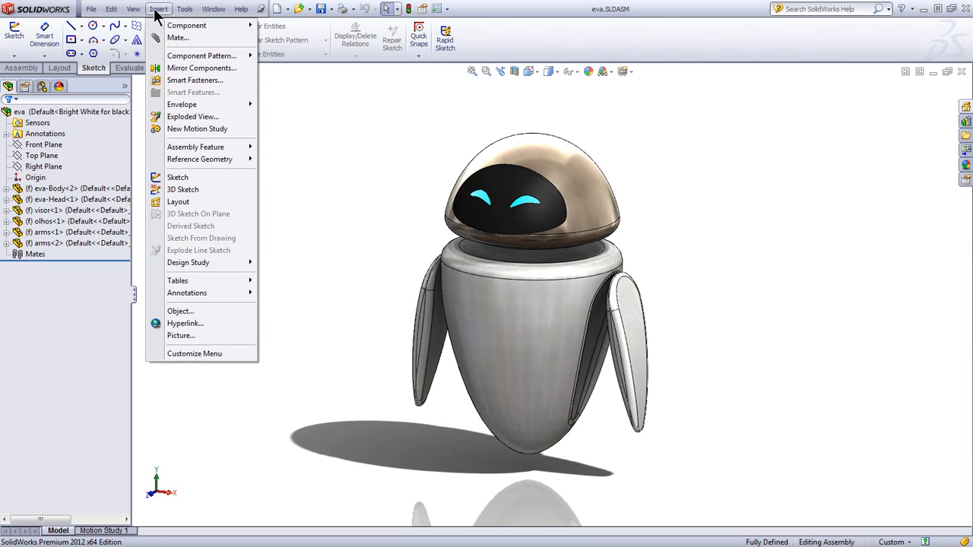
mouse_move(201, 281)
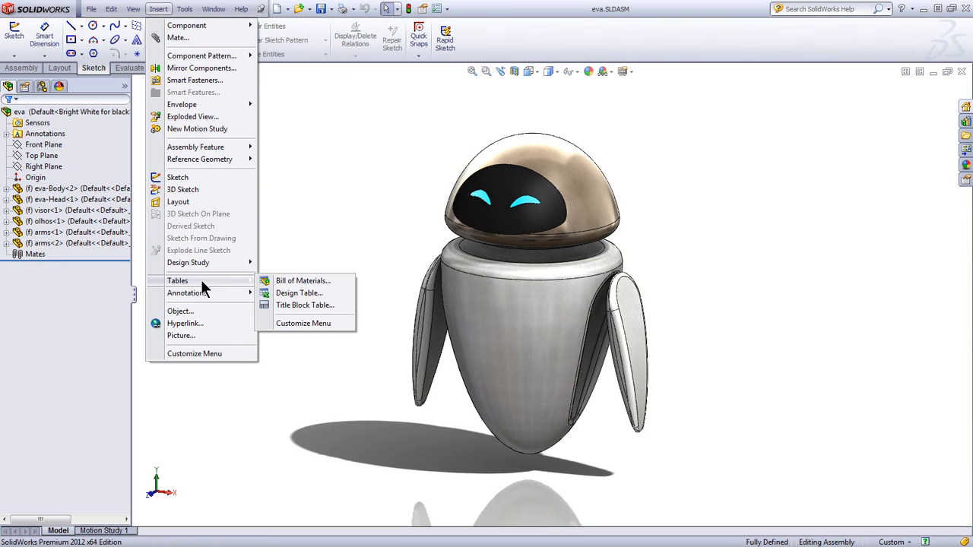
click(304, 280)
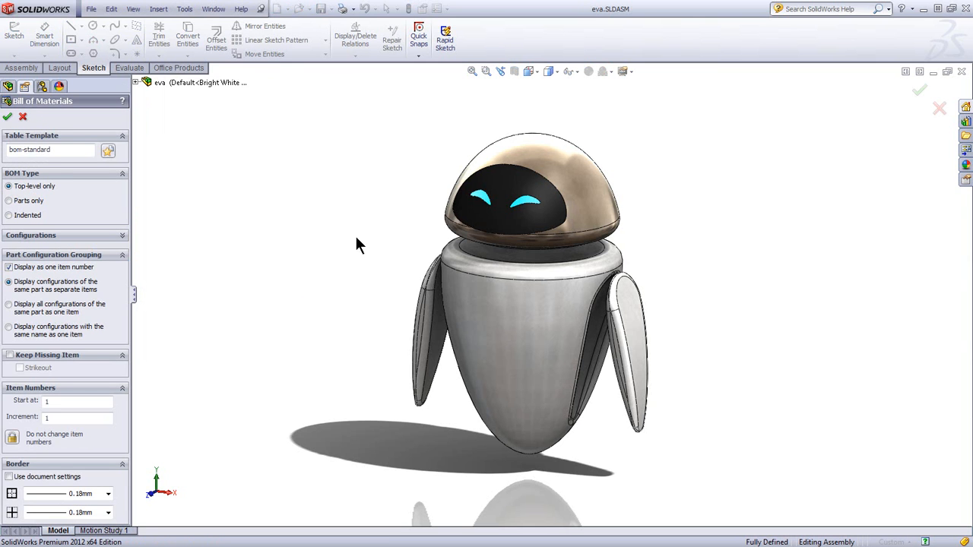
click(7, 116)
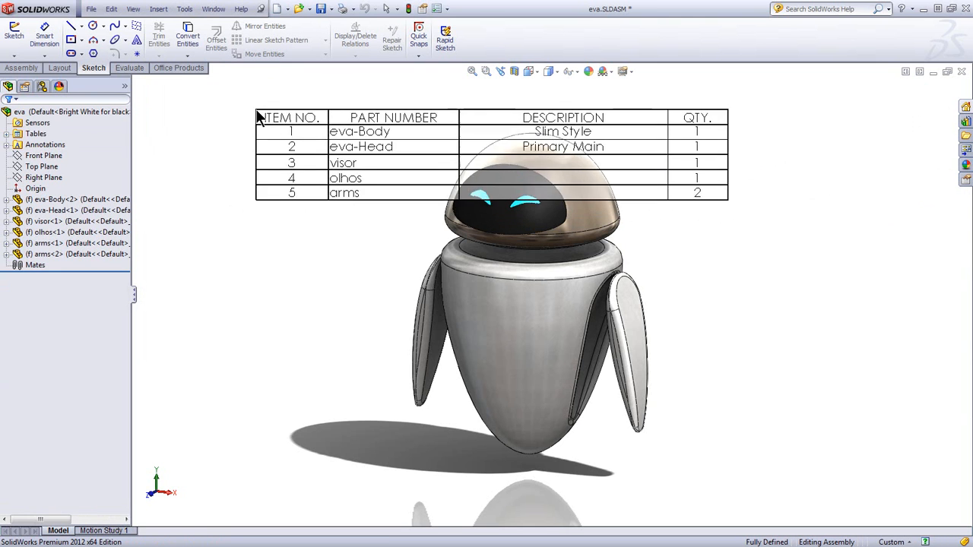
click(571, 101)
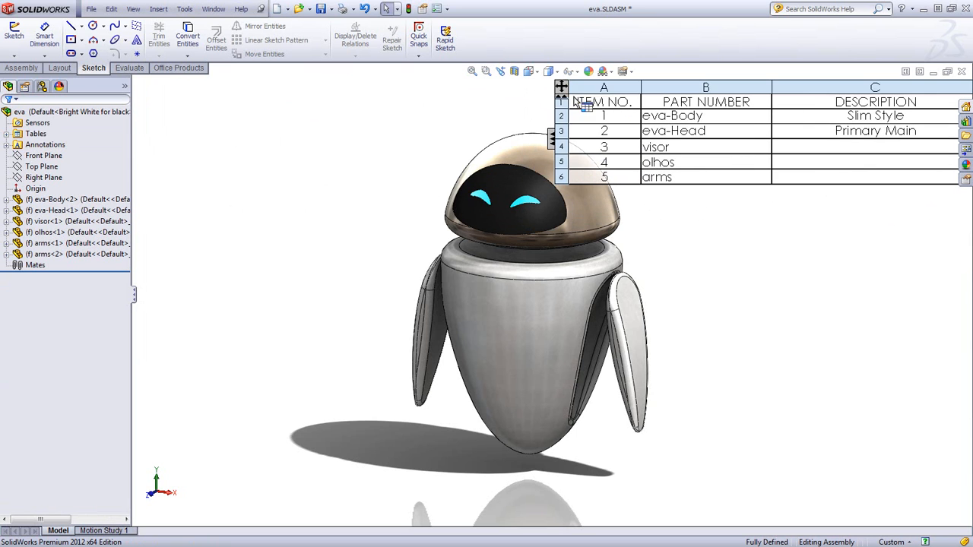
Narrow the DESCRIPTION column of the bill of materials
scroll(756, 143, up, 3)
scroll(771, 184, down, 5)
click(794, 211)
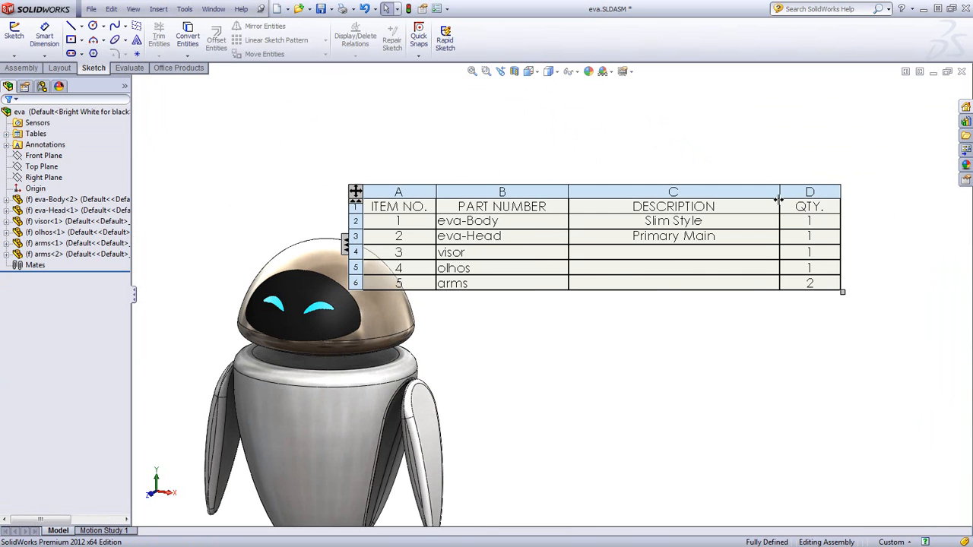
drag(778, 196, 737, 196)
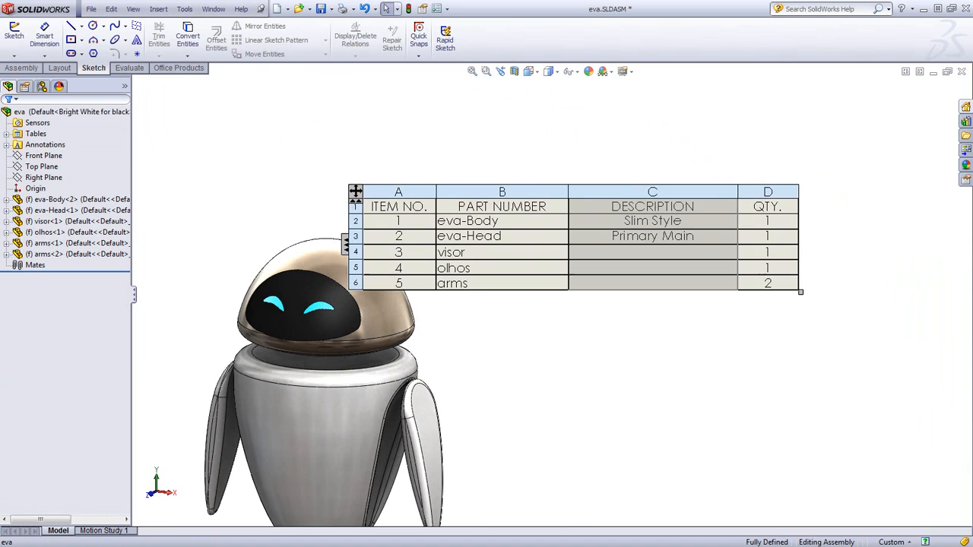
Insert a column after QTY. in the bill of materials, showing the Material custom property
right_click(763, 191)
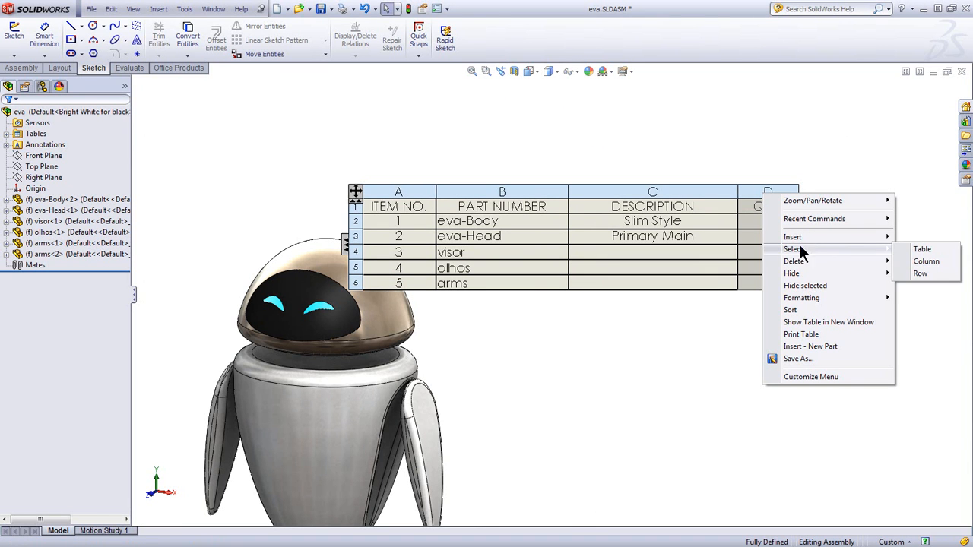
mouse_move(794, 236)
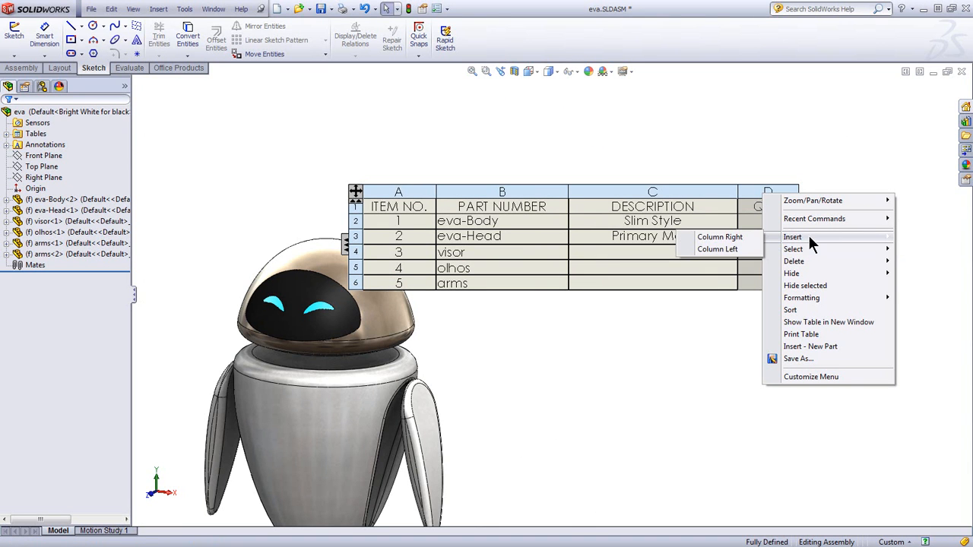
click(736, 239)
click(832, 175)
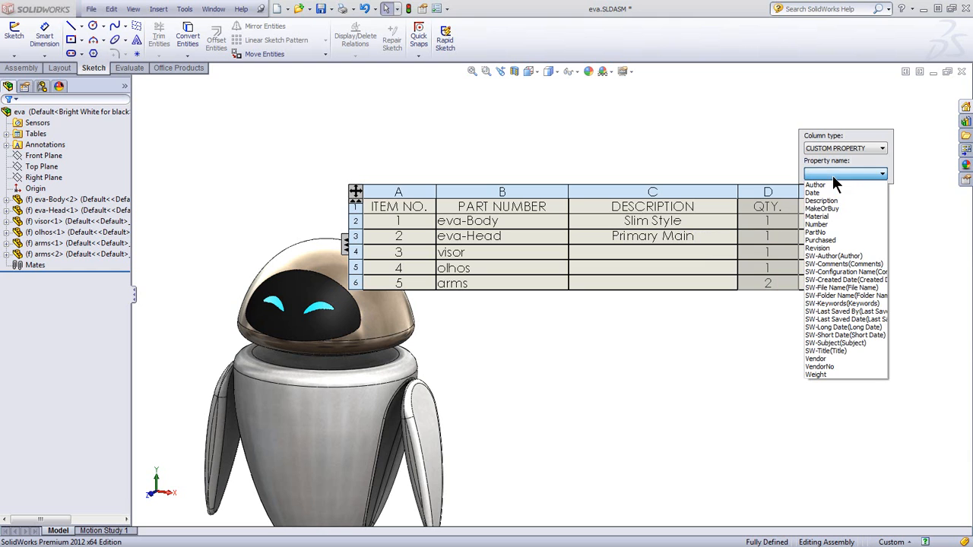
click(828, 217)
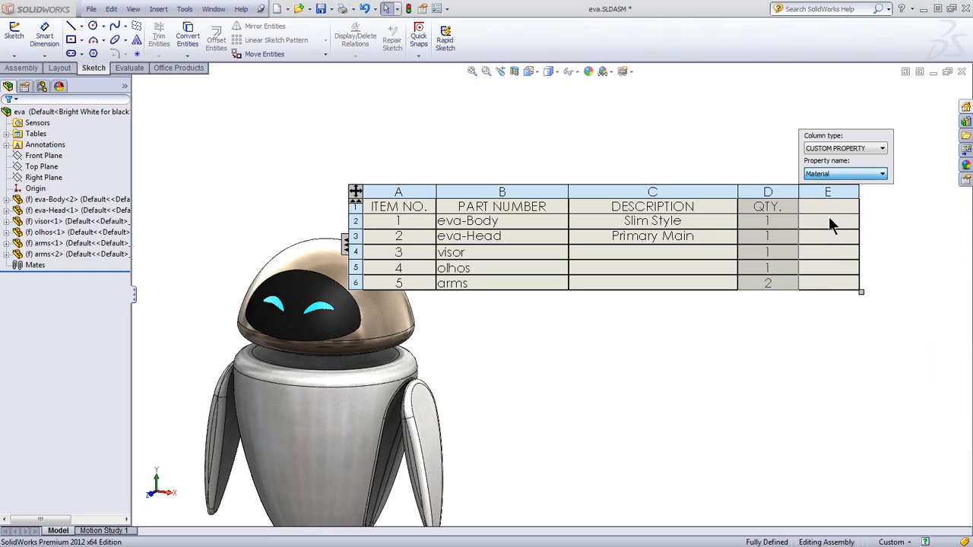
click(737, 338)
click(490, 277)
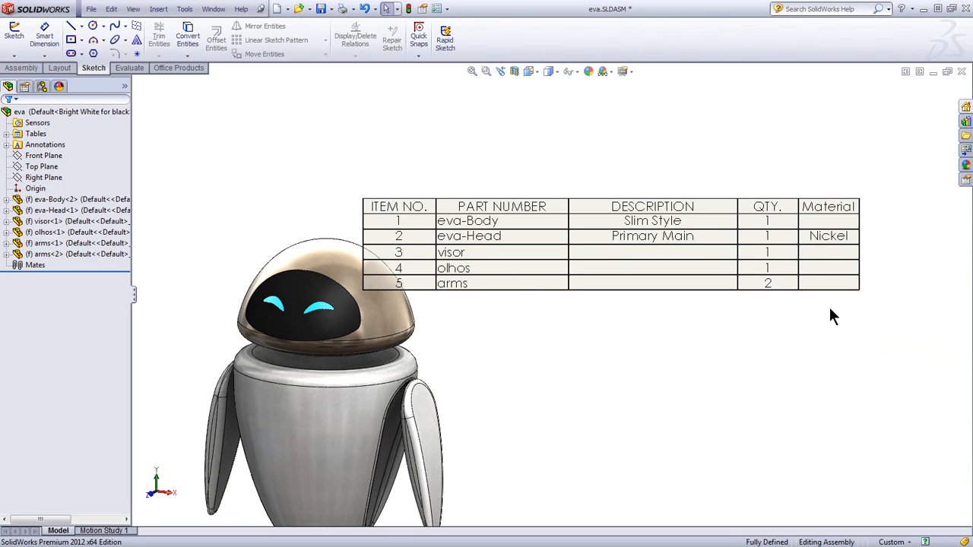
key(z)
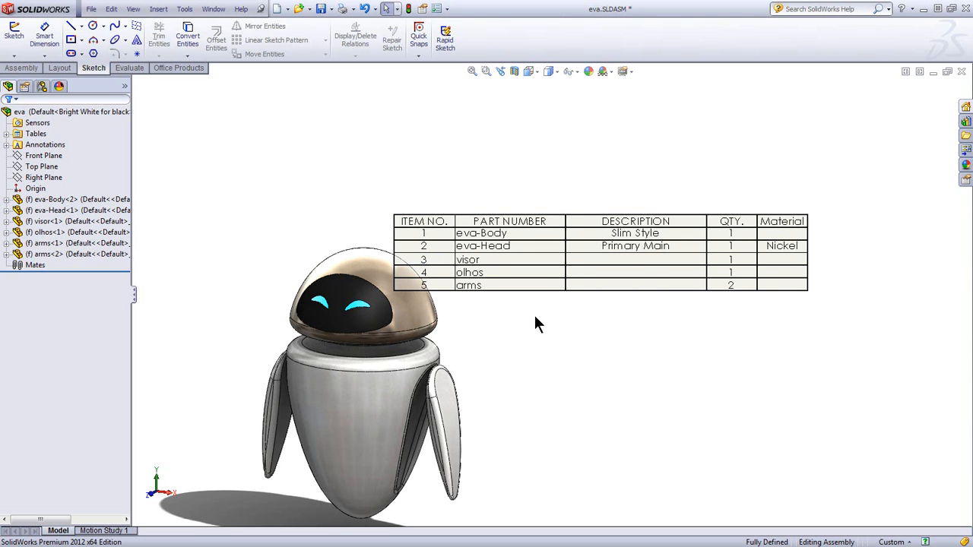
Switch to the eva-Head part and compare its custom properties with its configuration-specific properties
key(ctrl+Tab)
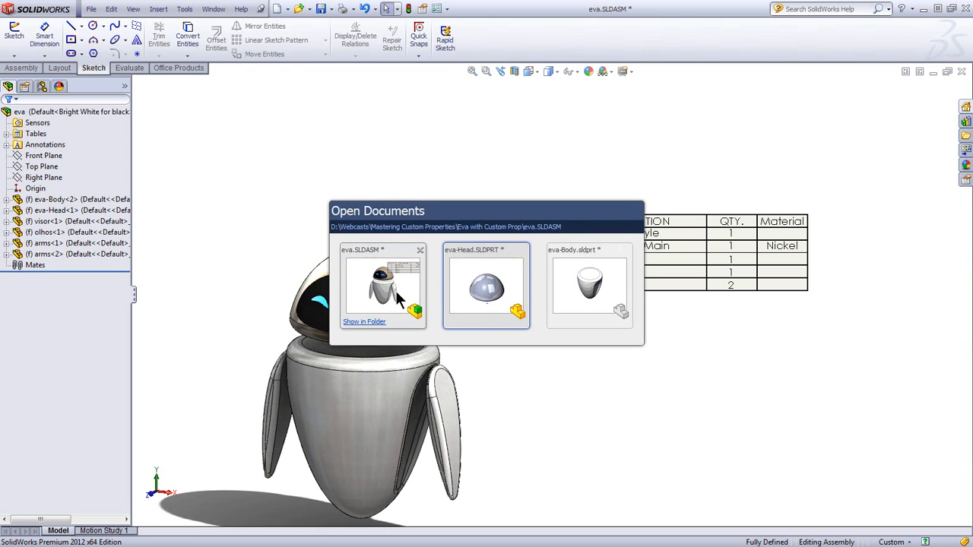
click(487, 296)
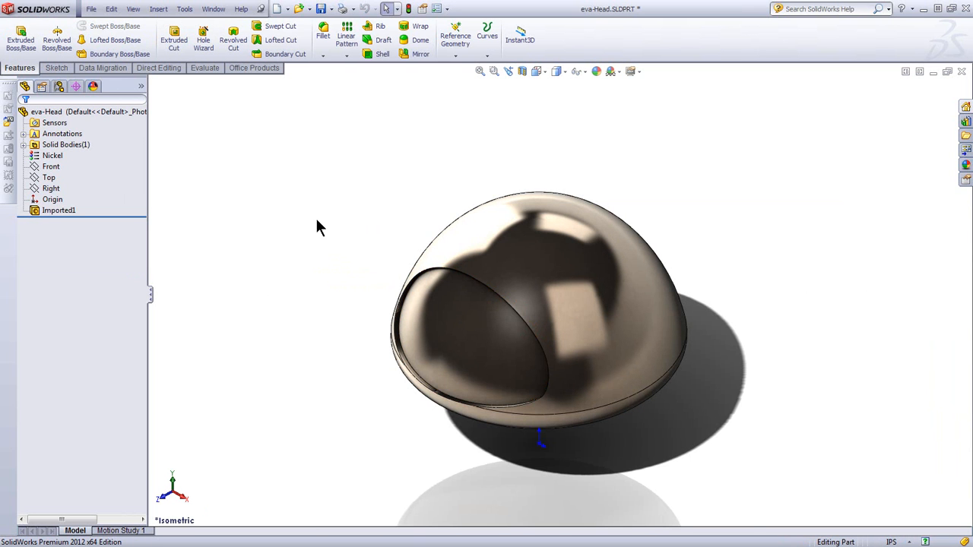
click(422, 8)
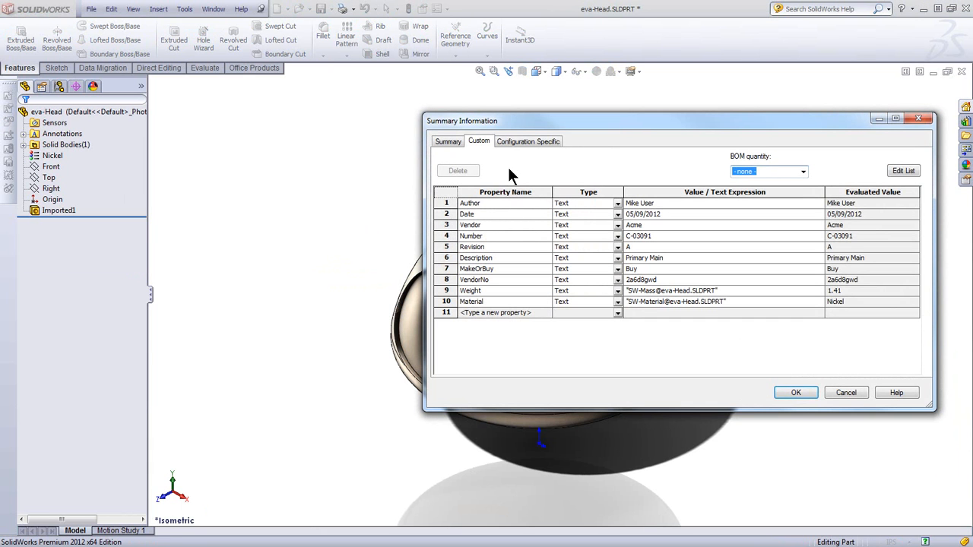
click(508, 139)
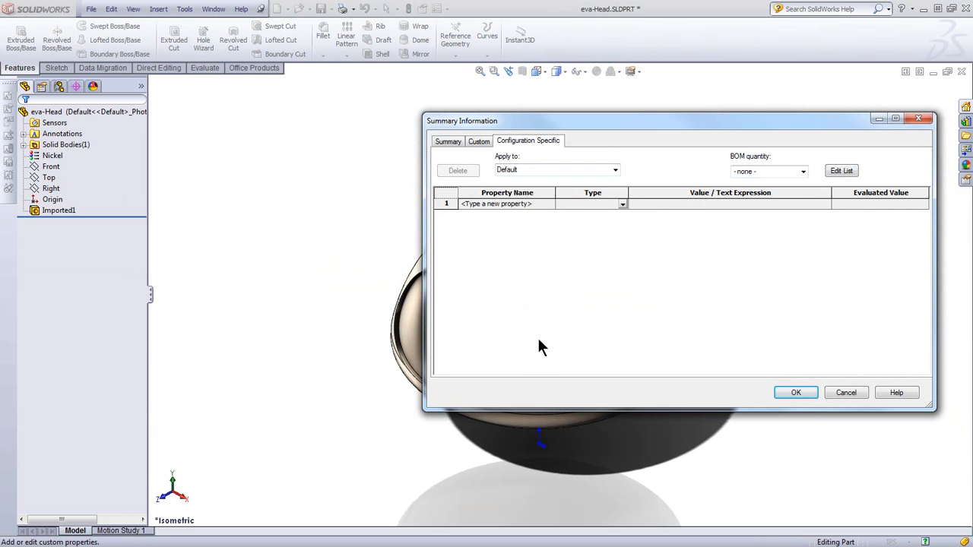
click(480, 143)
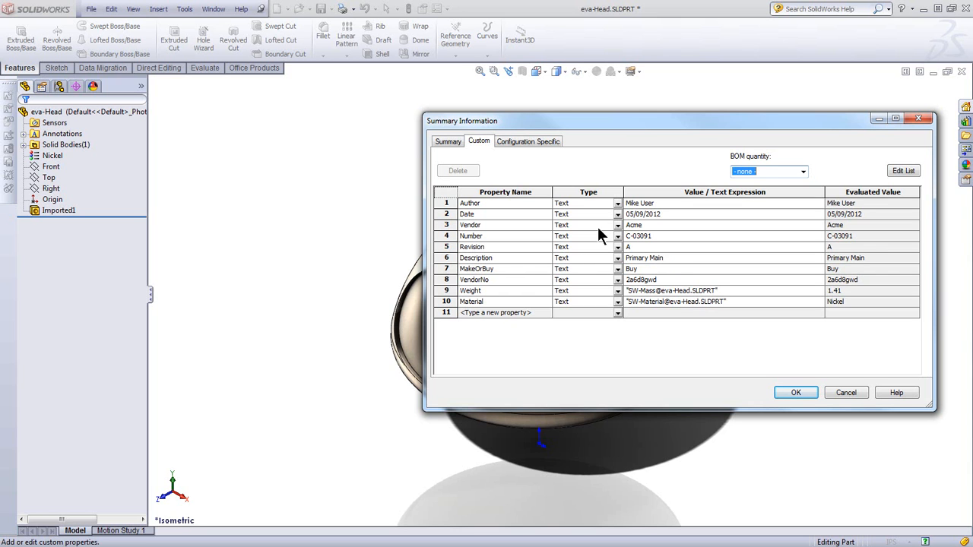
click(546, 141)
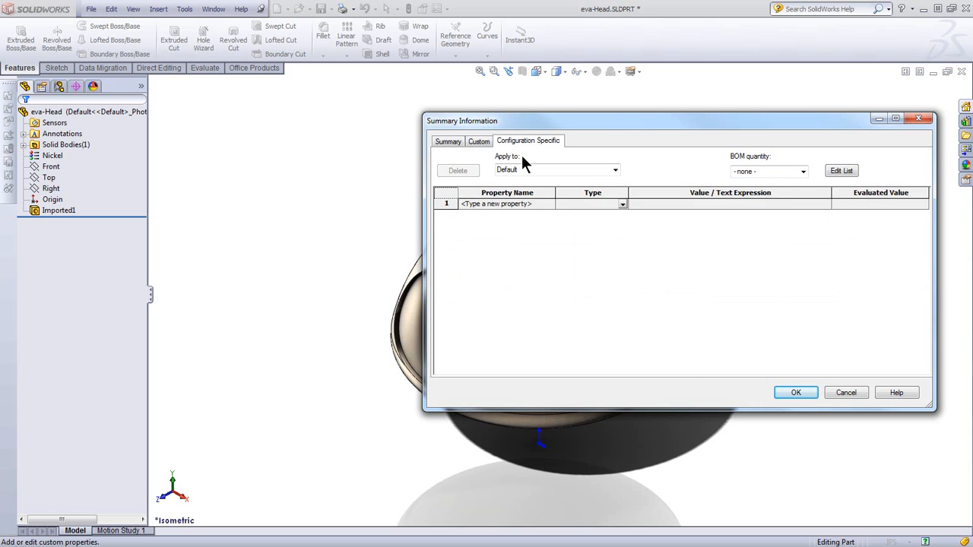
Add a configuration-specific Description property of type Text to the Default configuration with the value Nickel Head unit
click(550, 202)
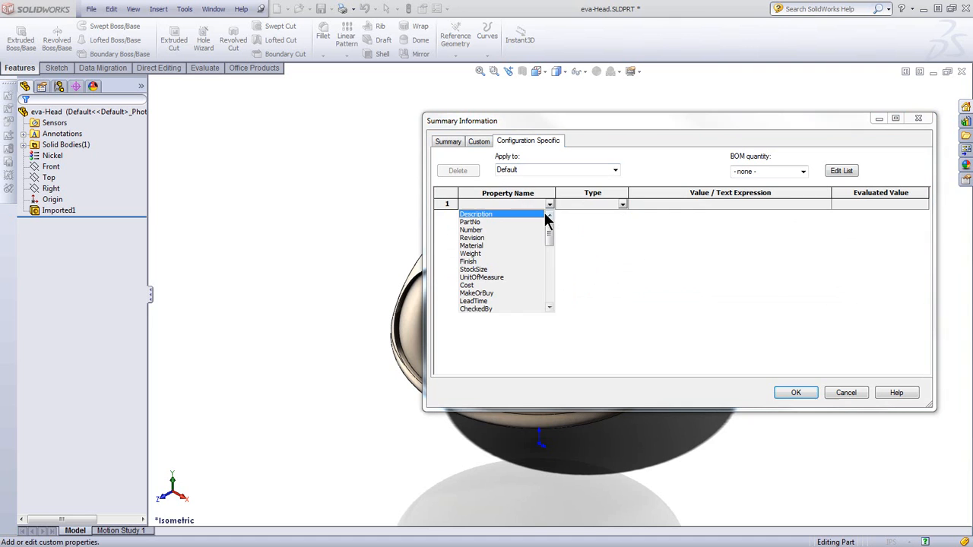
click(483, 214)
click(663, 205)
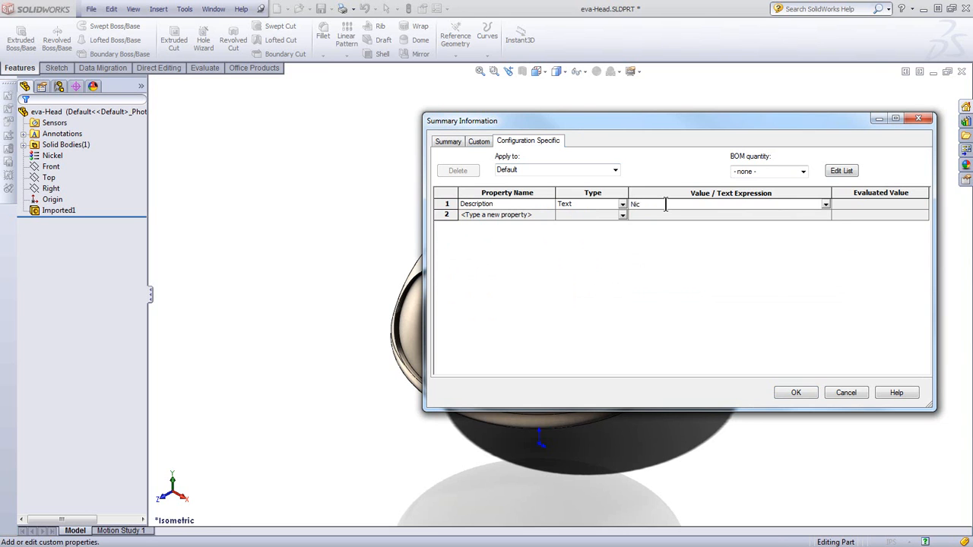
text(Nickel Head unit)
key(Return)
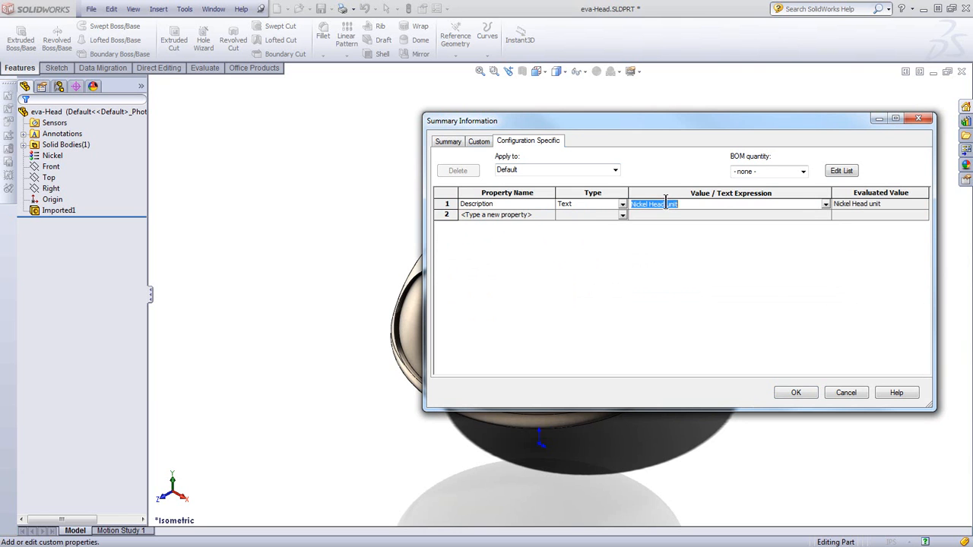
click(794, 392)
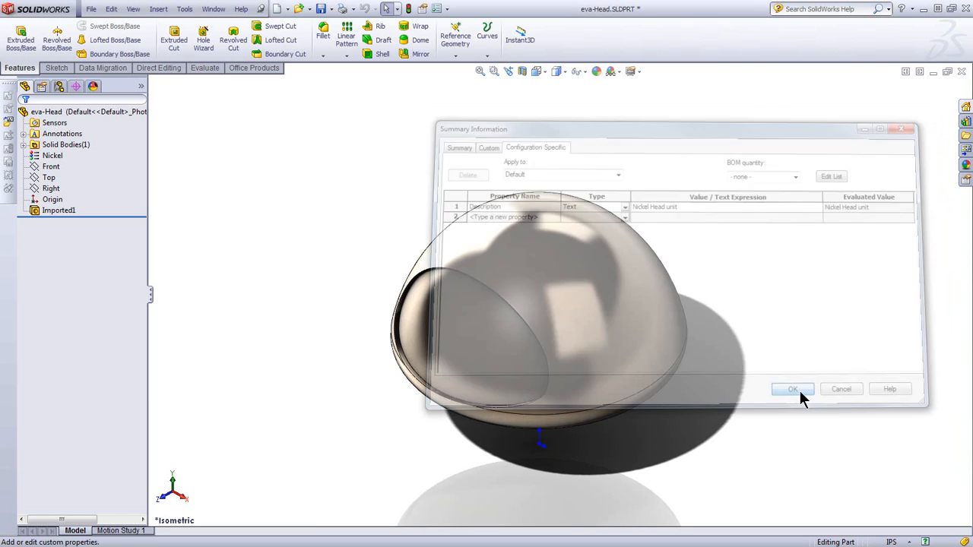
Check the head's configuration list, return to the eva assembly and examine the eva-Head description in the bill of materials
click(60, 86)
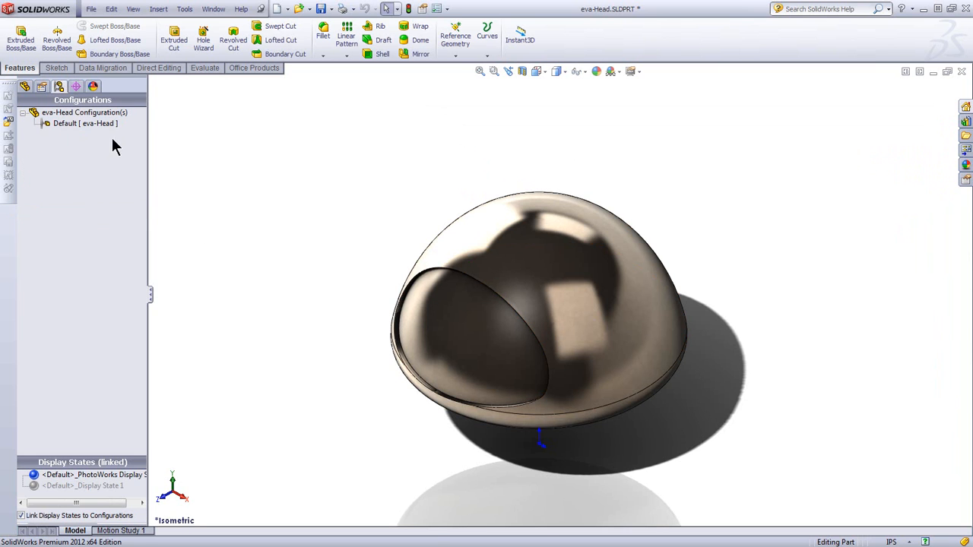
click(26, 87)
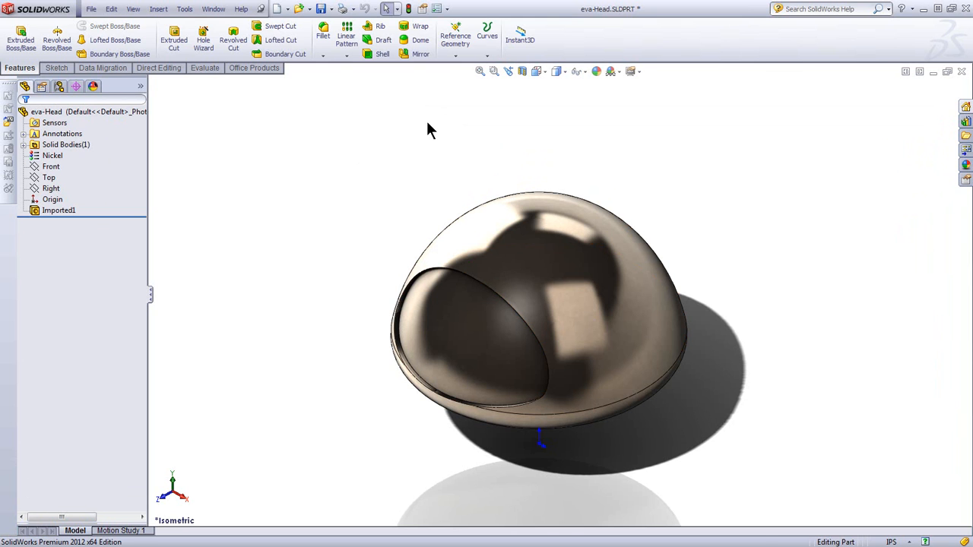
key(ctrl+Tab)
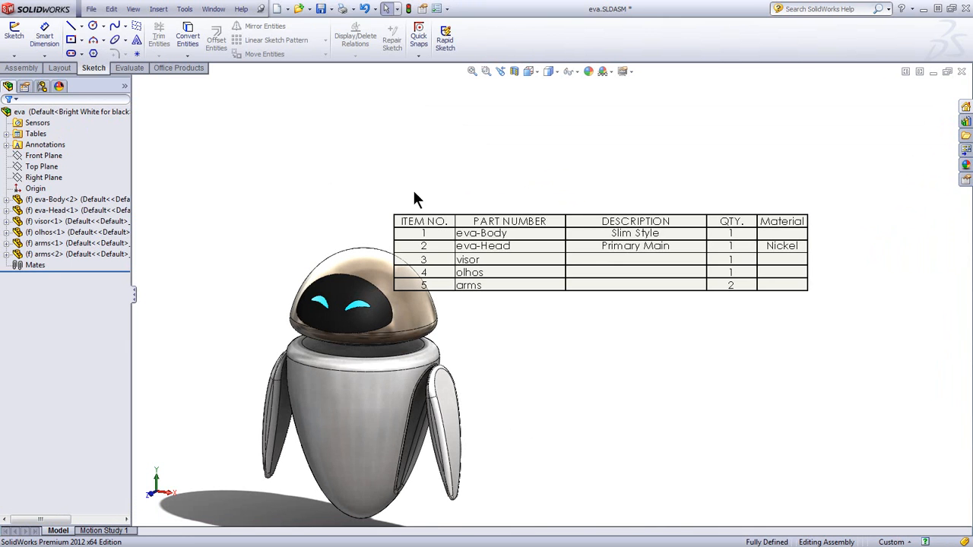
mouse_move(411, 238)
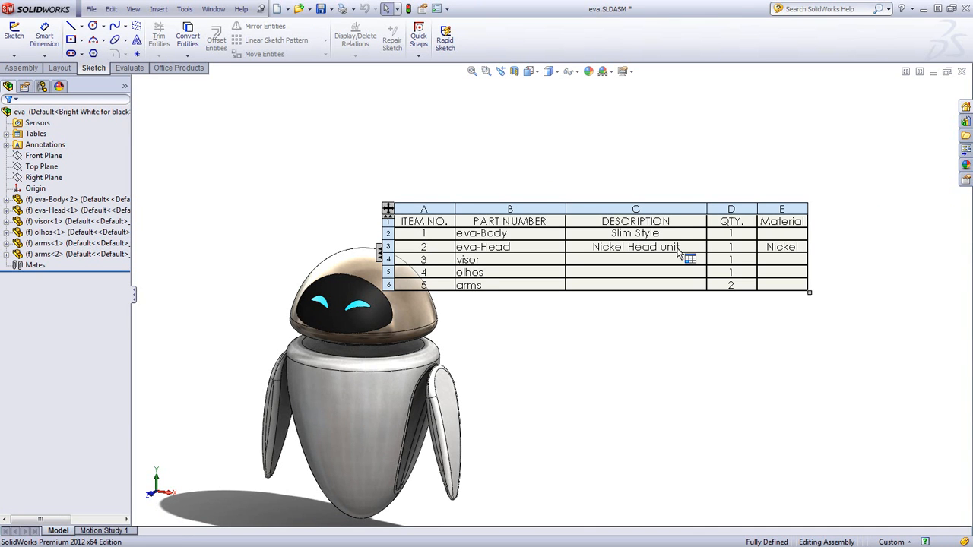
click(342, 259)
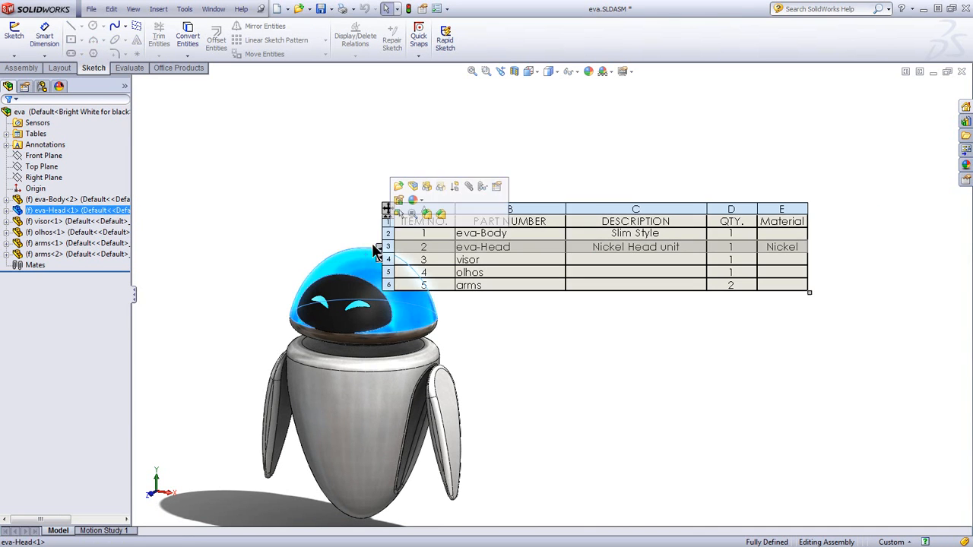
Open the eva-Head part from the assembly and add a configuration named alt version
click(393, 201)
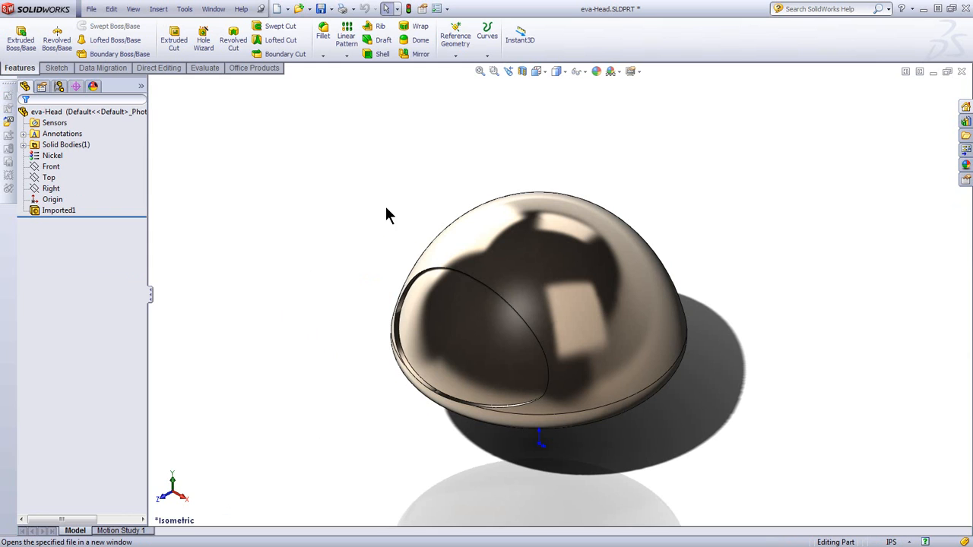
click(67, 89)
right_click(67, 155)
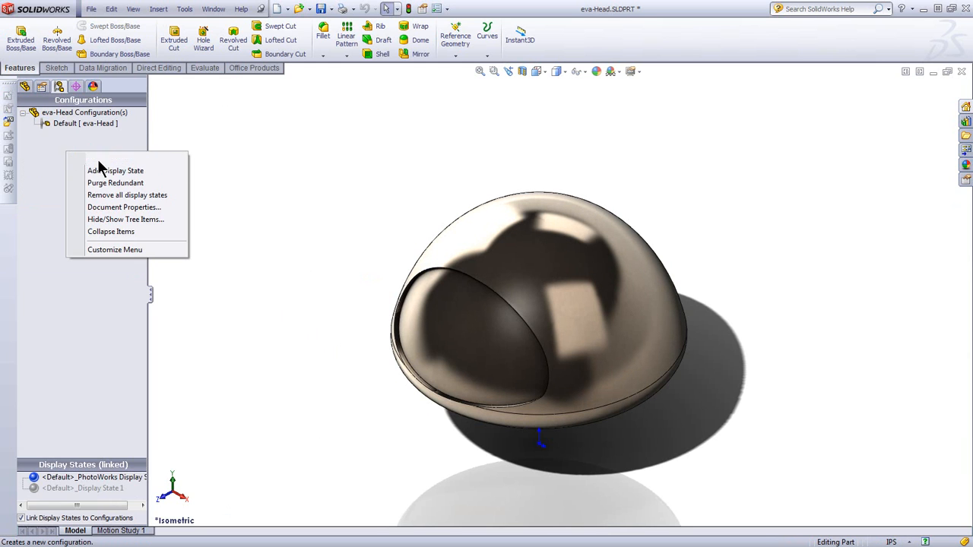
click(98, 161)
text(alt)
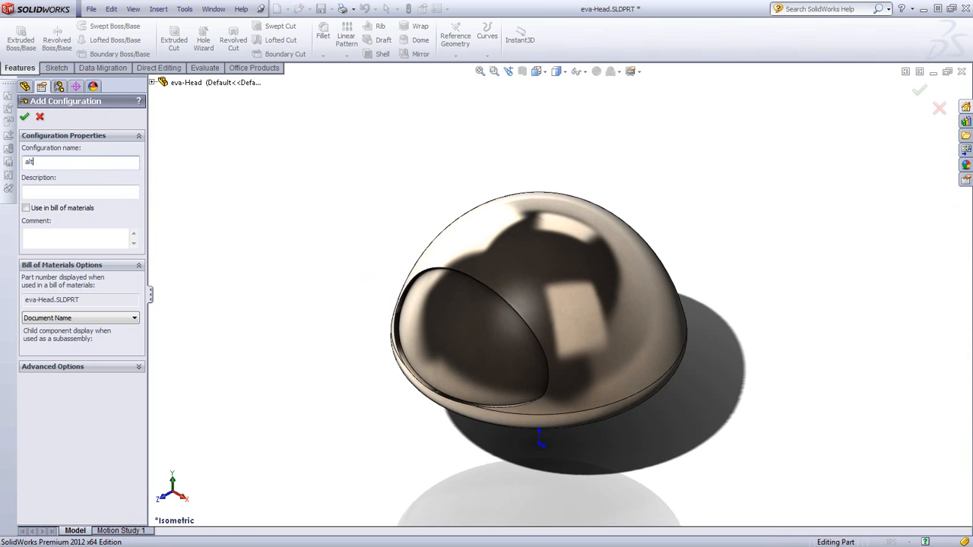
text( version)
key(Return)
Assign the ABS PC material to the alt version configuration and check the eva-Head row in the assembly's bill of materials
click(25, 86)
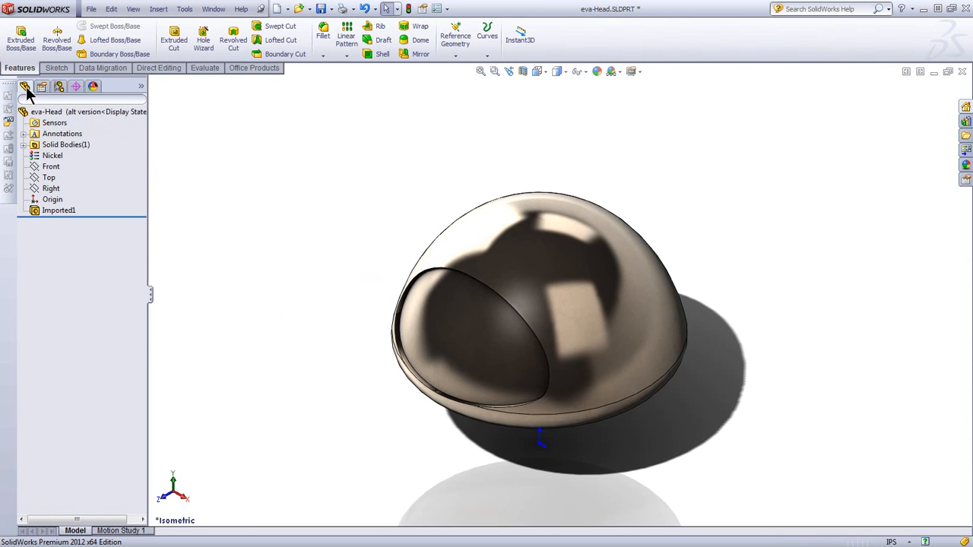
right_click(50, 156)
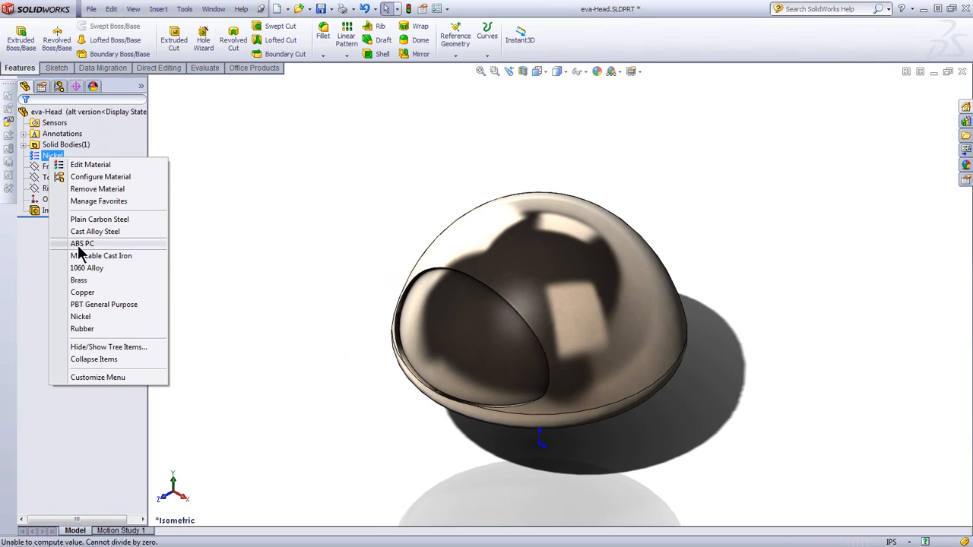
click(80, 244)
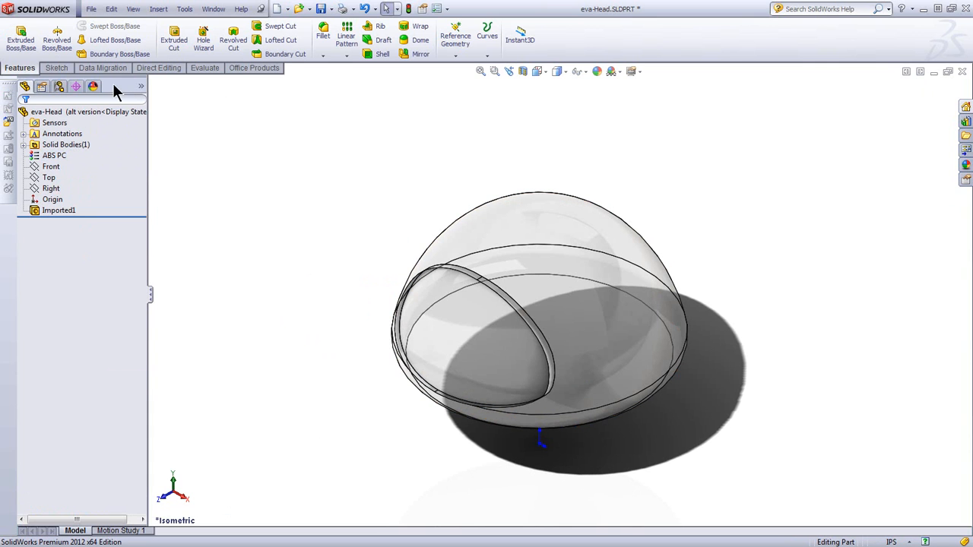
click(60, 87)
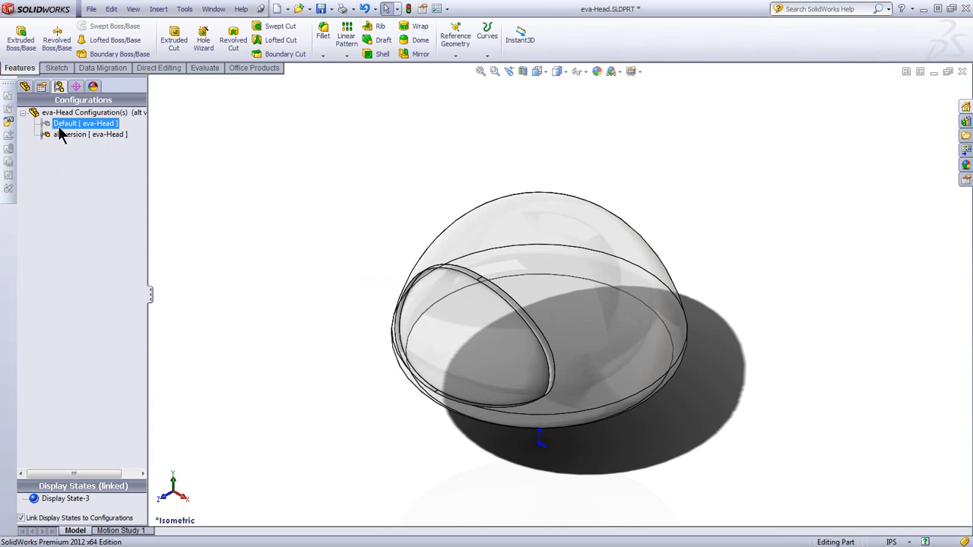
double_click(60, 134)
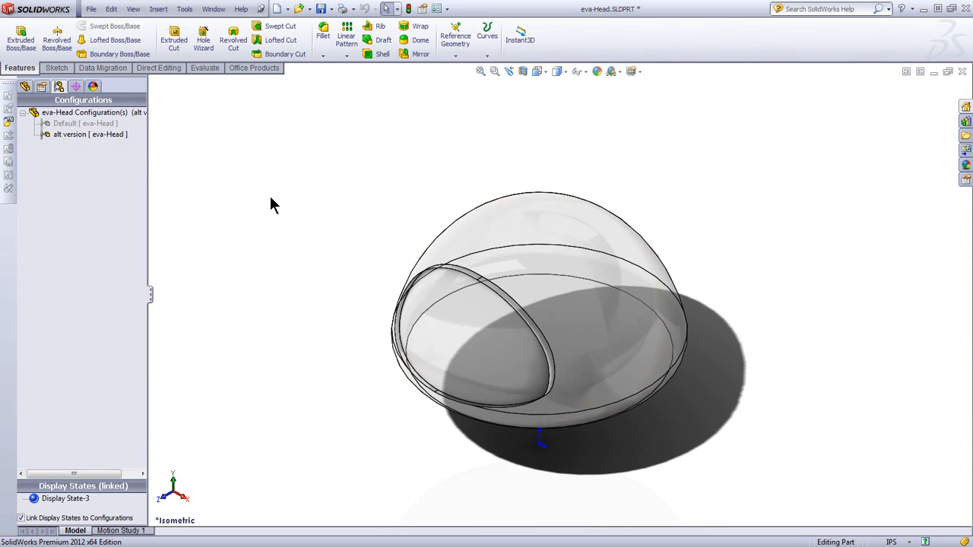
key(ctrl+Tab)
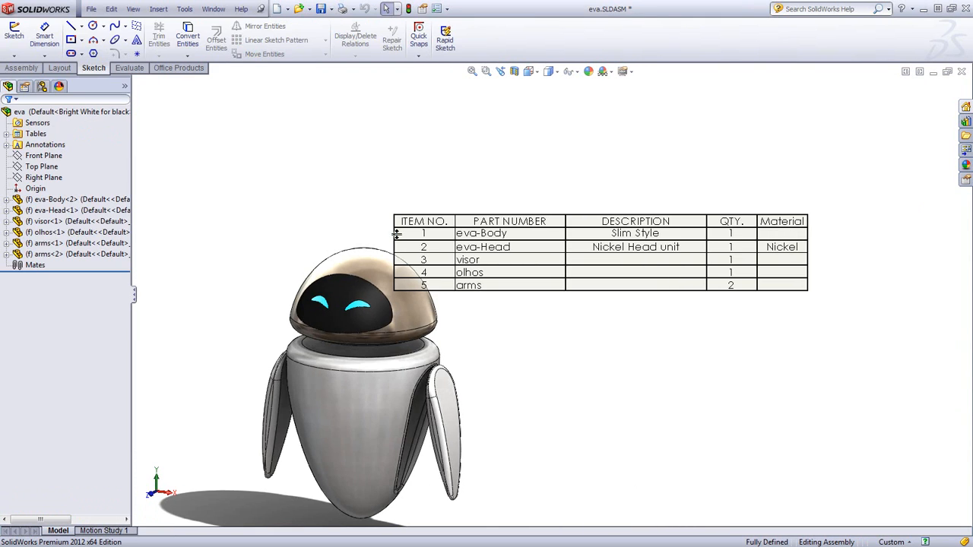
key(ctrl+Tab)
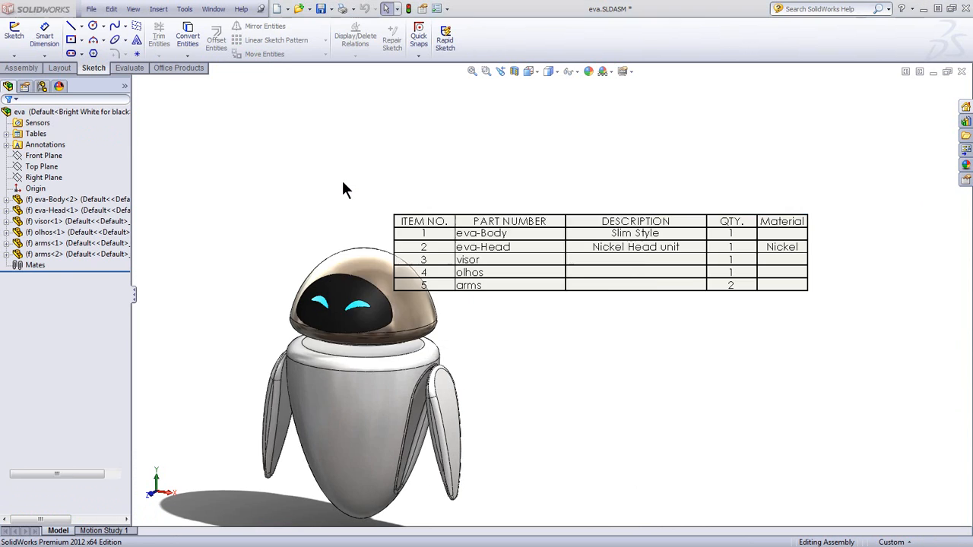
Set the configuration-specific Description of the head's alt version to ABS Head unit
click(422, 9)
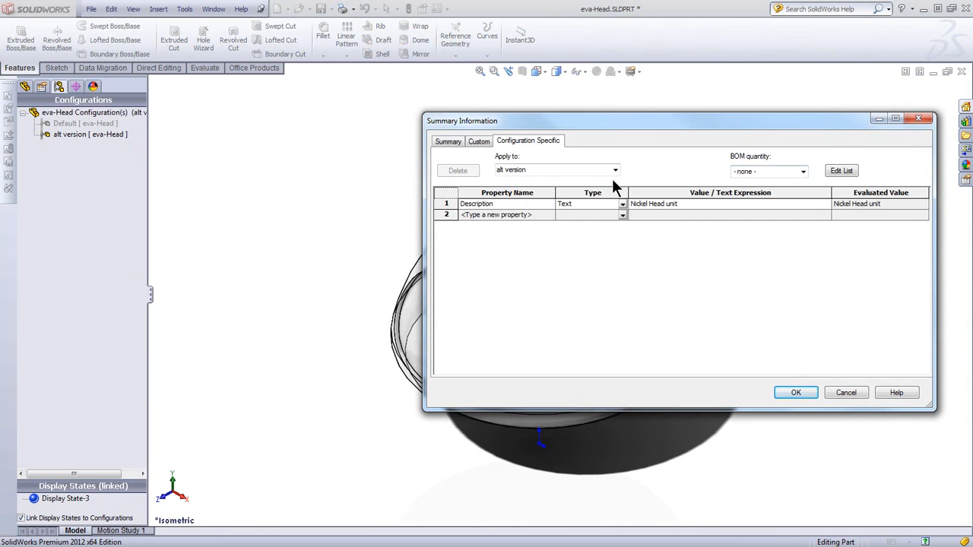
click(696, 204)
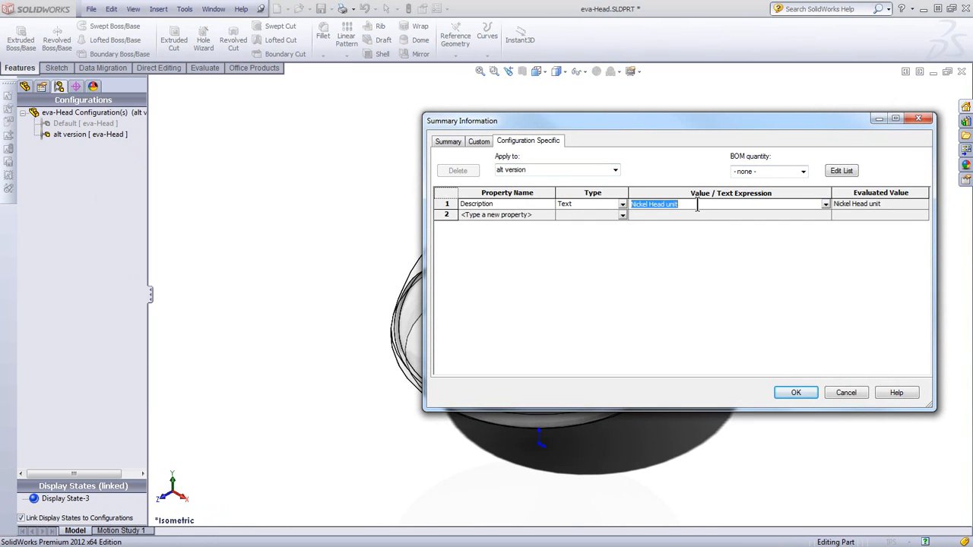
click(640, 205)
double_click(639, 205)
text(ABS)
click(797, 393)
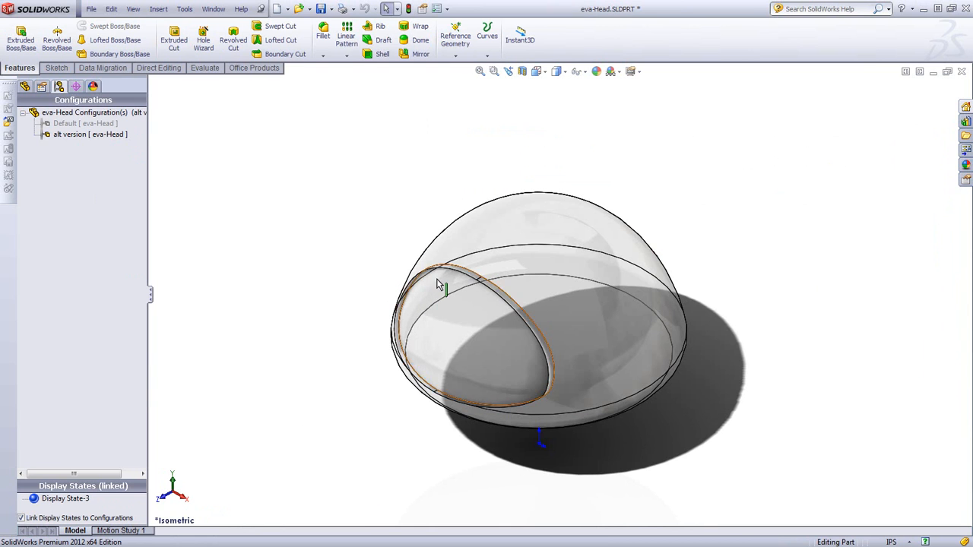
Return to the eva assembly and make the eva-Head component reference its alt version configuration
click(28, 87)
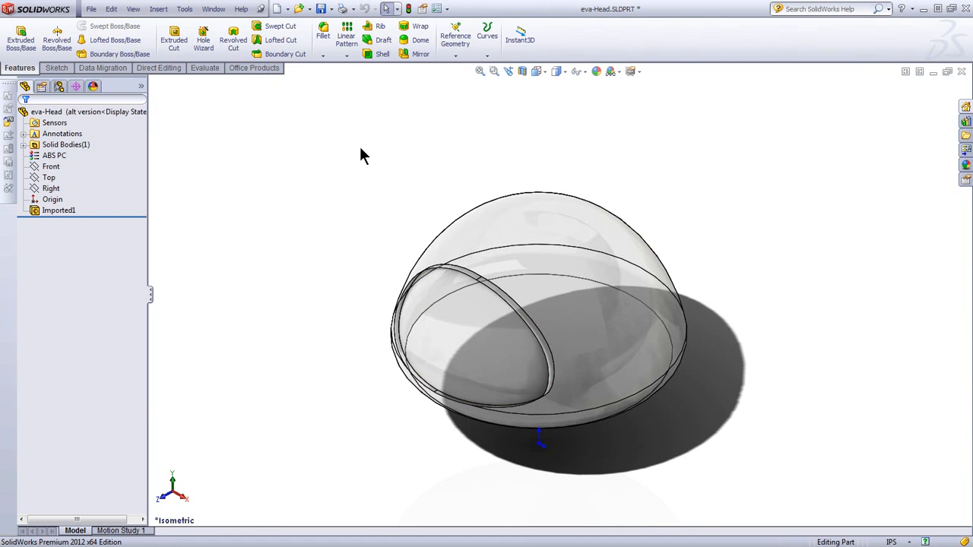
key(ctrl+Tab)
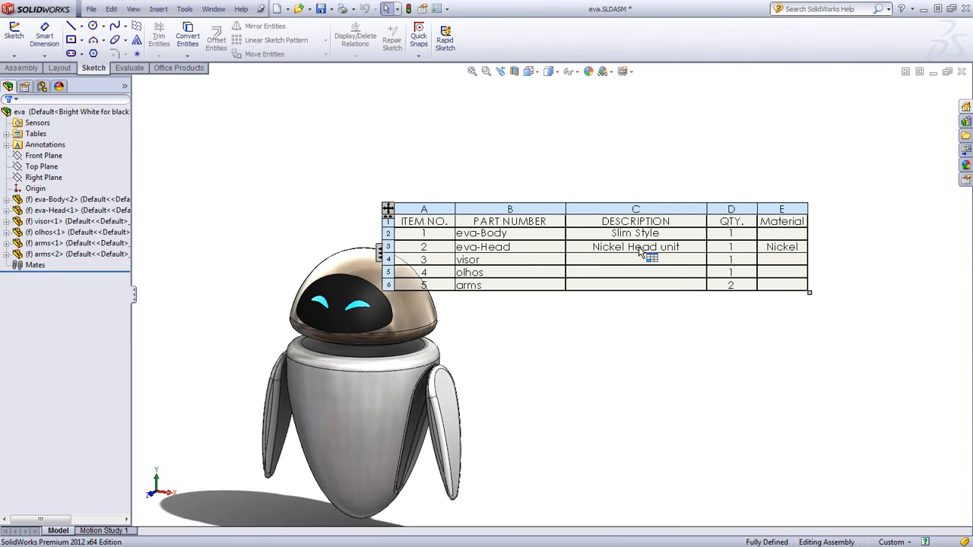
click(126, 212)
click(89, 217)
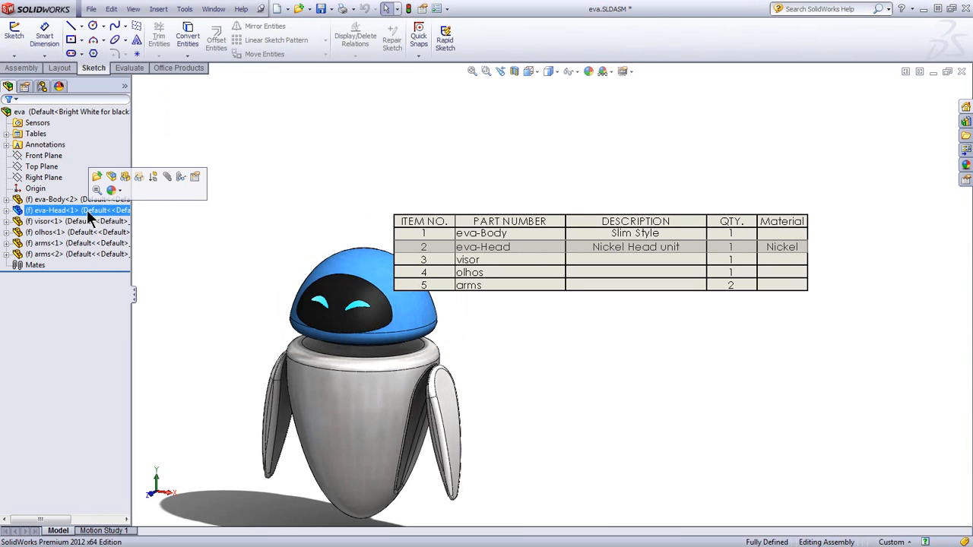
click(196, 176)
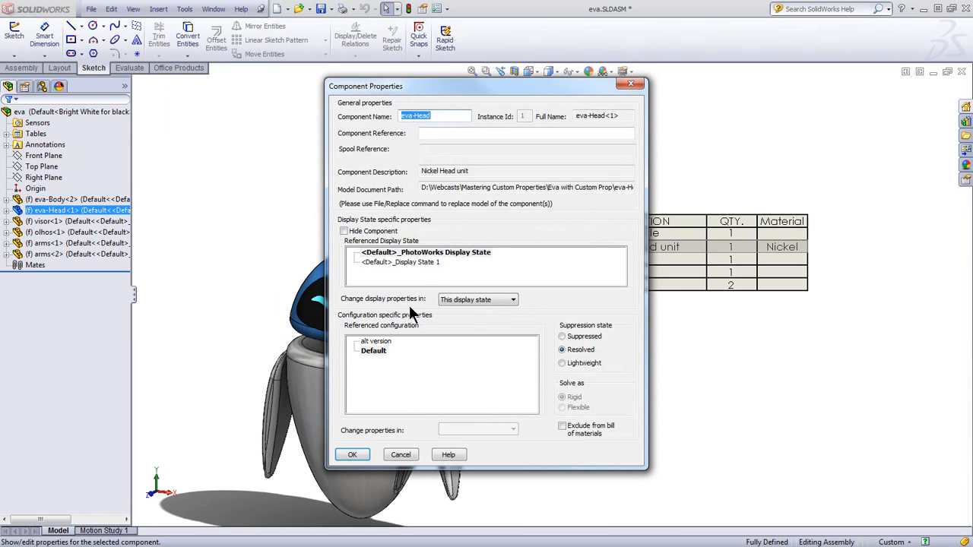
click(384, 343)
click(358, 454)
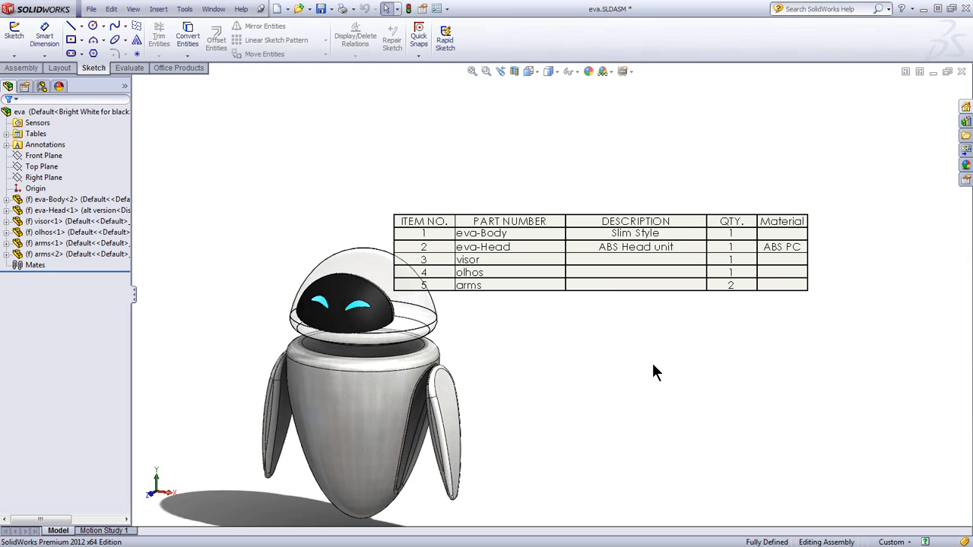
Move the bill of materials slightly up and to the right, then deselect it
drag(392, 207, 416, 197)
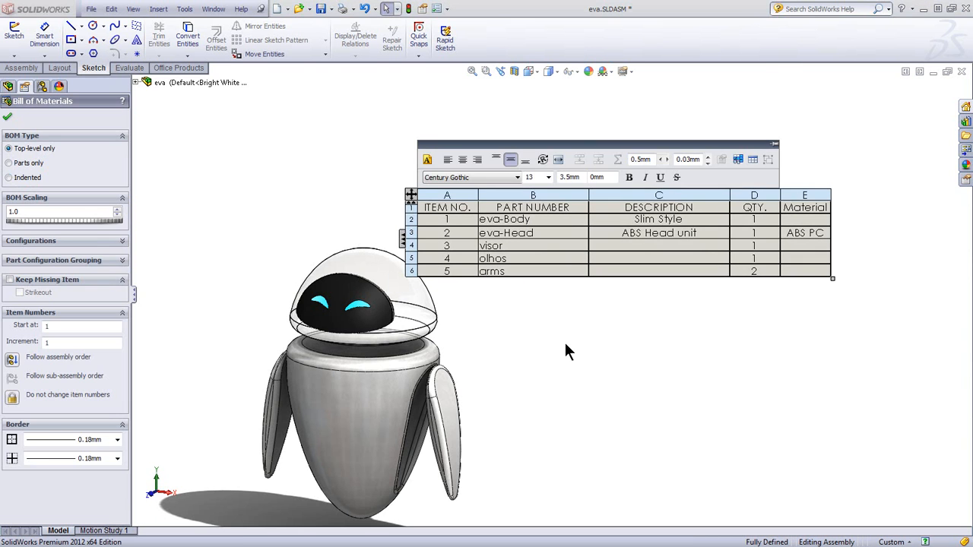
click(564, 340)
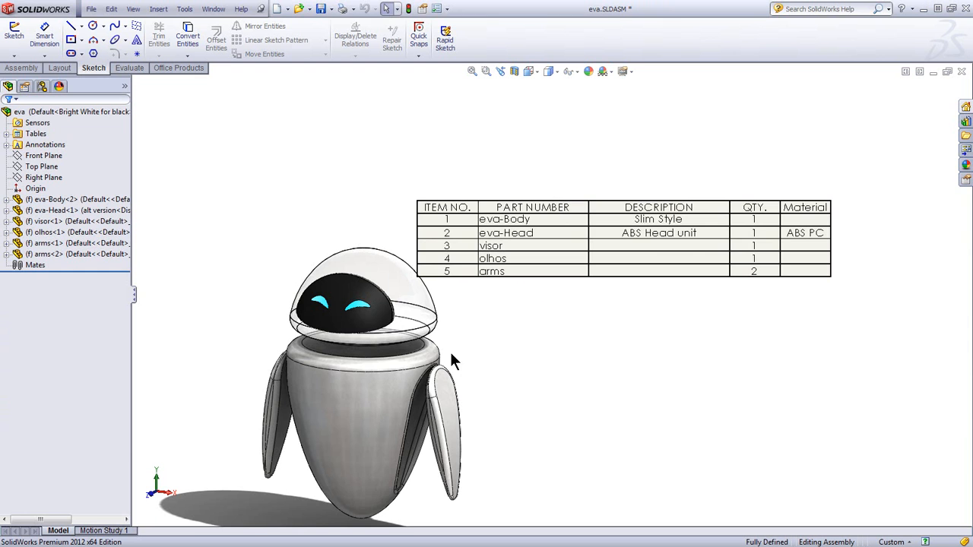
Open the eva-Body part from the assembly and examine its counterbore hole and the dimensions of the hole feature
click(386, 372)
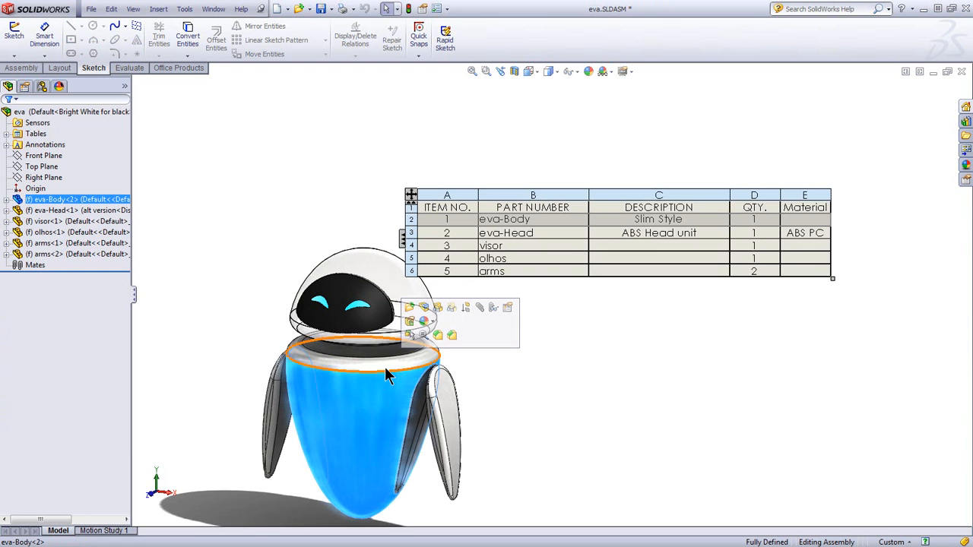
click(410, 307)
middle_drag(317, 332, 452, 336)
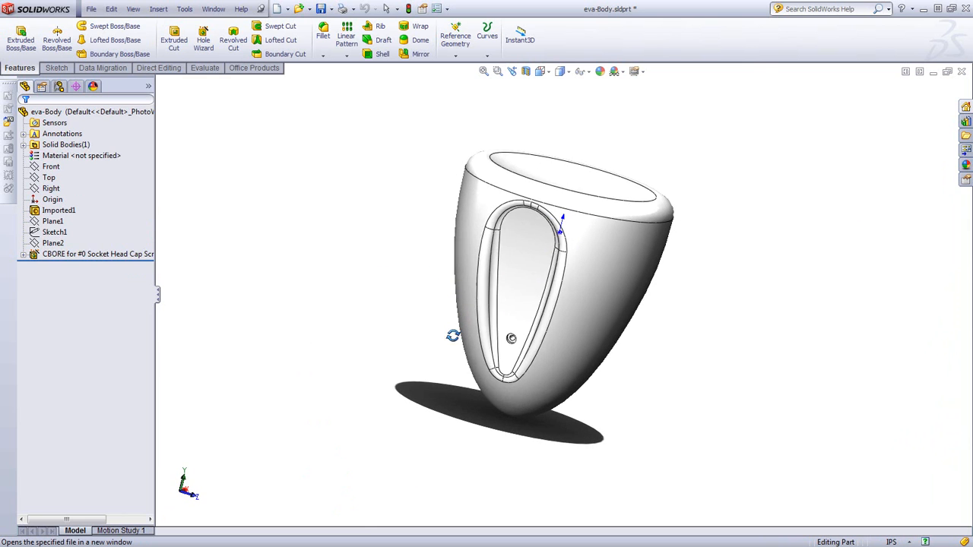
scroll(516, 346, down, 5)
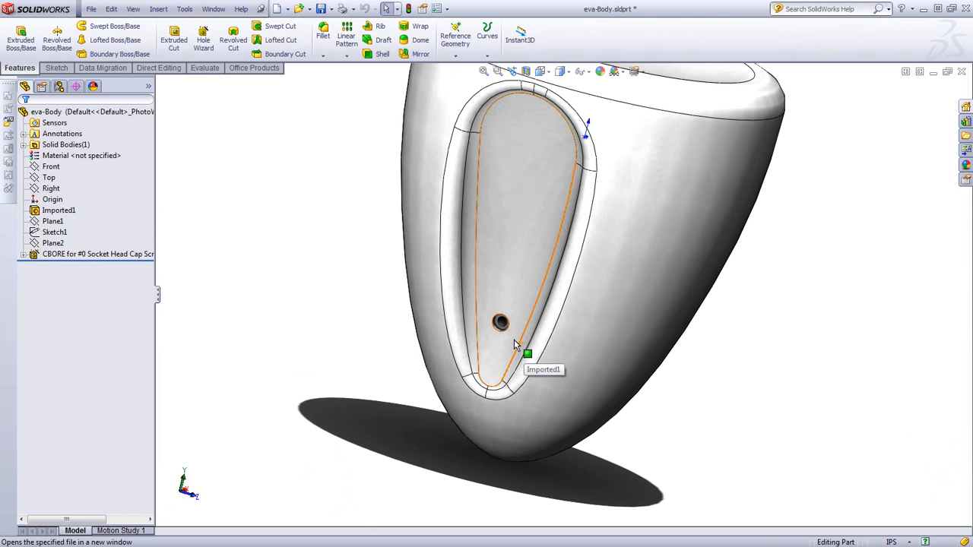
scroll(514, 339, up, 5)
middle_drag(535, 281, 516, 287)
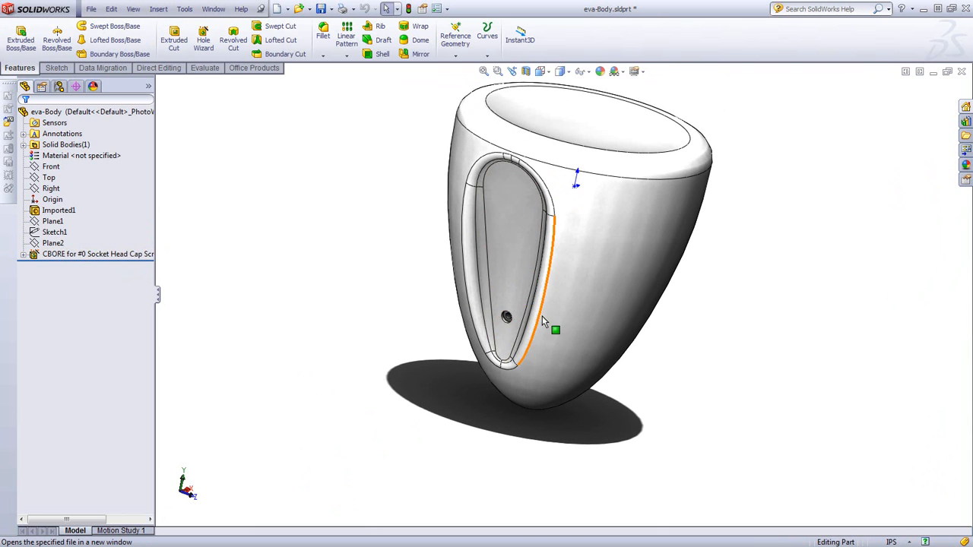
middle_drag(396, 373, 374, 369)
double_click(76, 253)
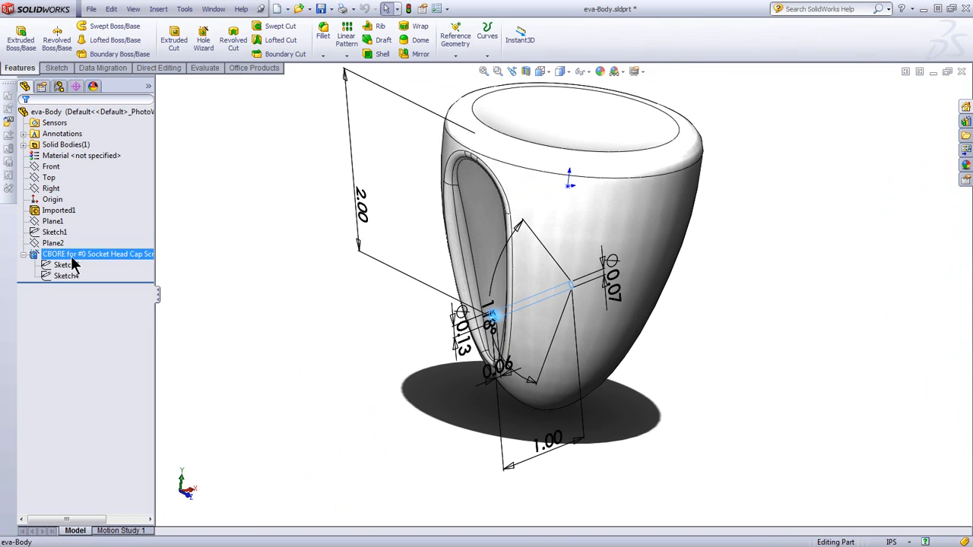
click(368, 214)
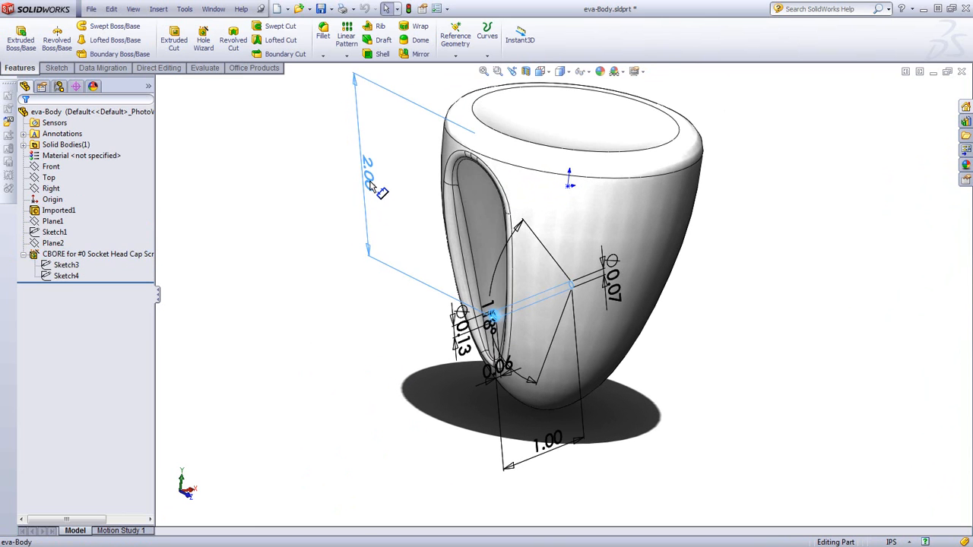
click(315, 266)
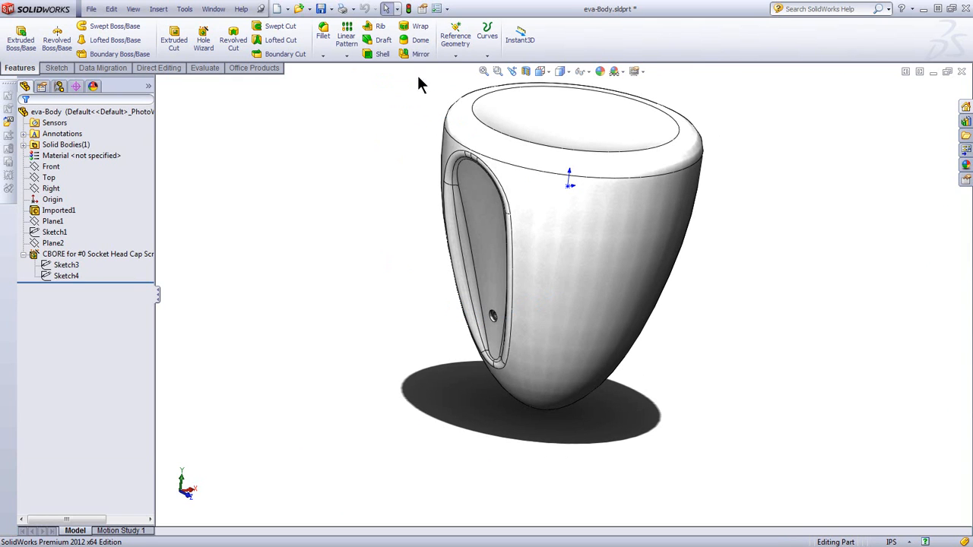
Compare the two sketches under the counterbore hole feature and display the dimension of the hole's positioning sketch, Sketch3
click(54, 243)
click(59, 255)
click(65, 266)
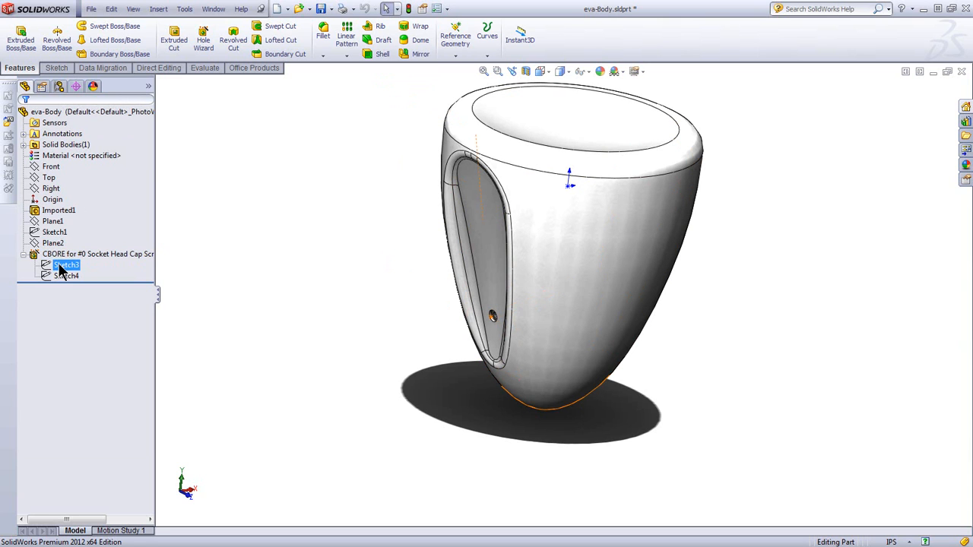
click(64, 276)
click(64, 266)
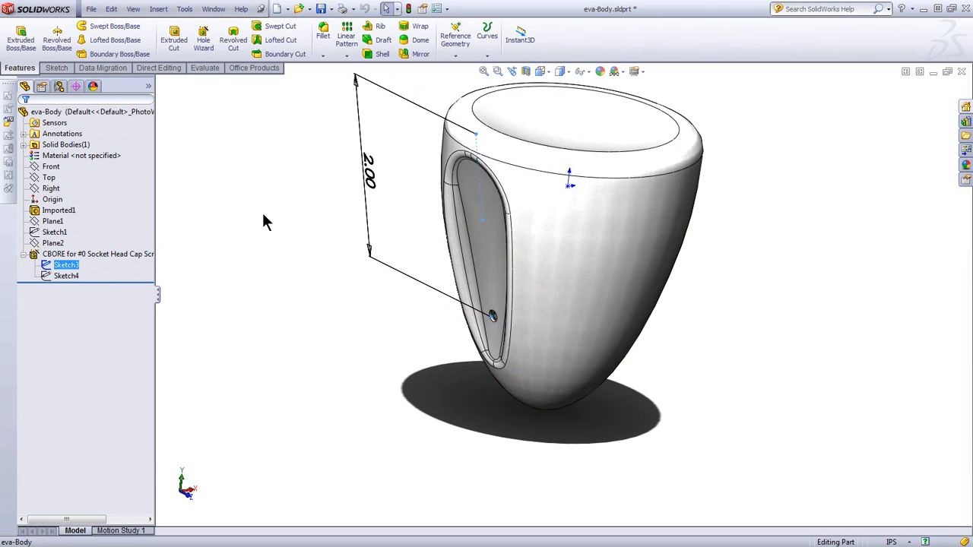
Configure the 2.00 in dimension of the hole's positioning sketch, adding configurations named high plug and low plug
right_click(370, 171)
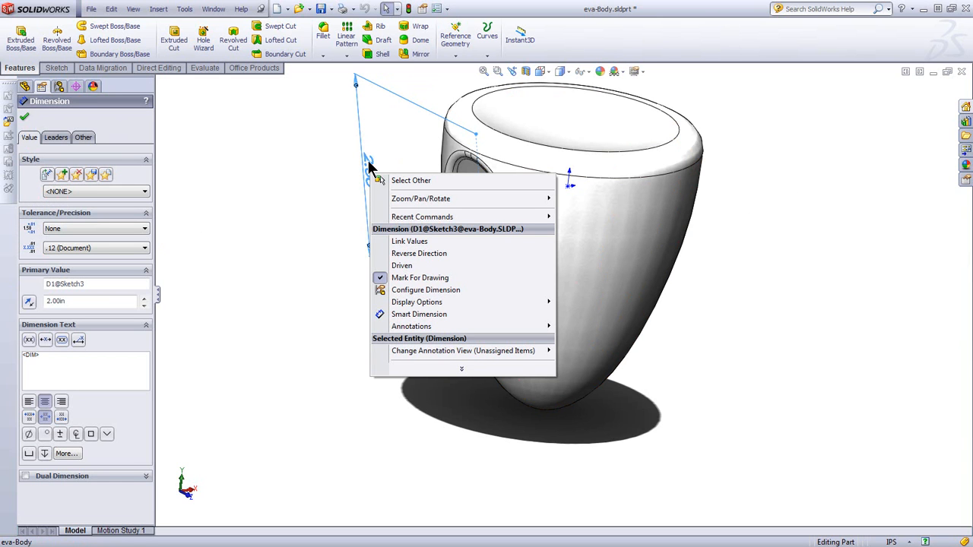
click(408, 292)
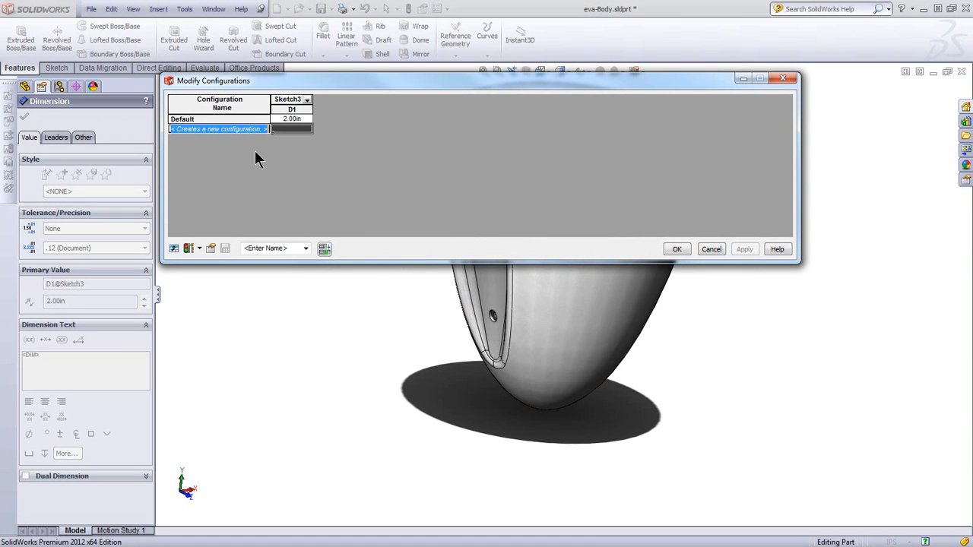
text(h)
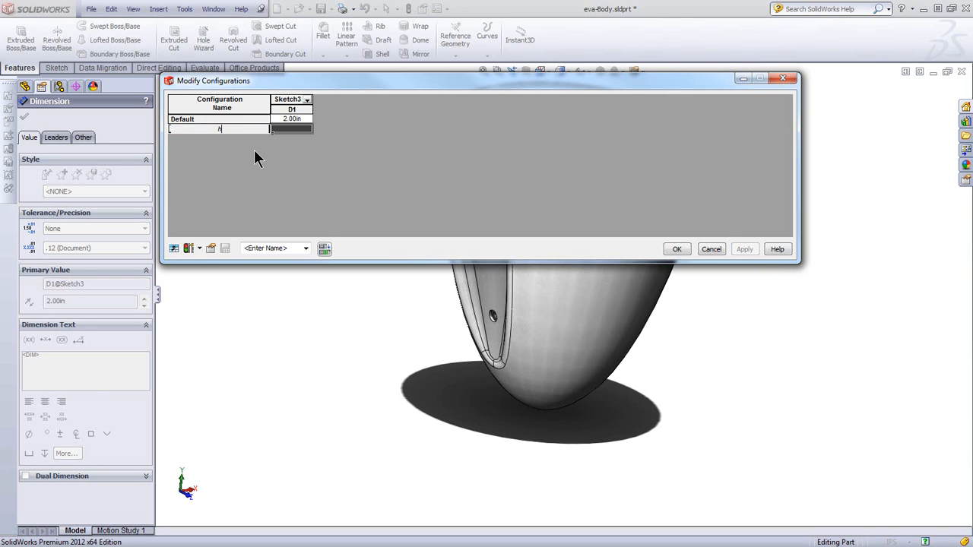
text(igh plug)
key(Return)
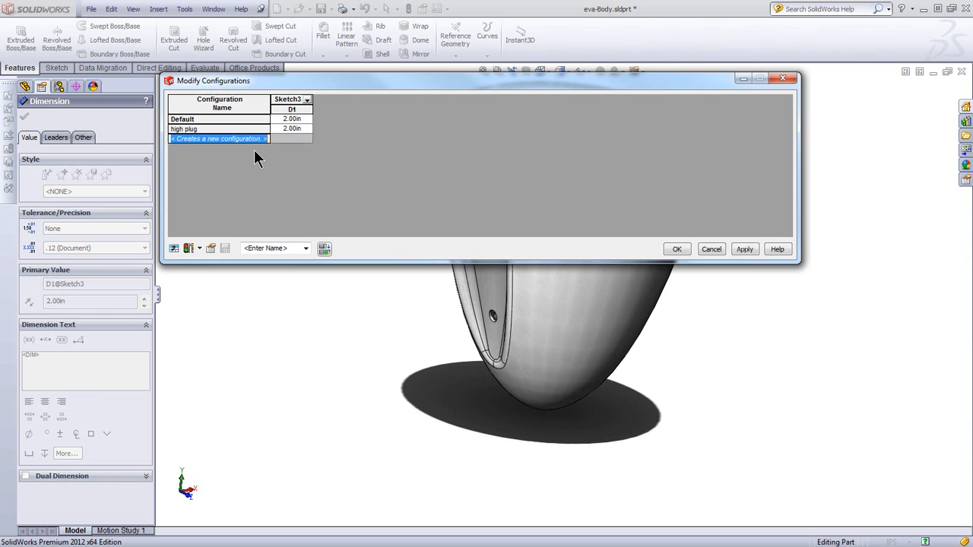
text(low plug)
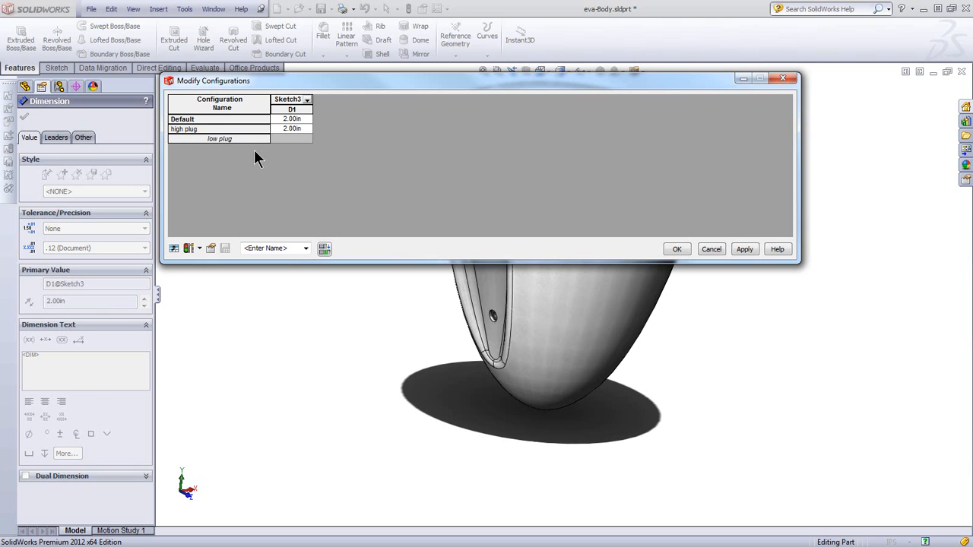
click(302, 129)
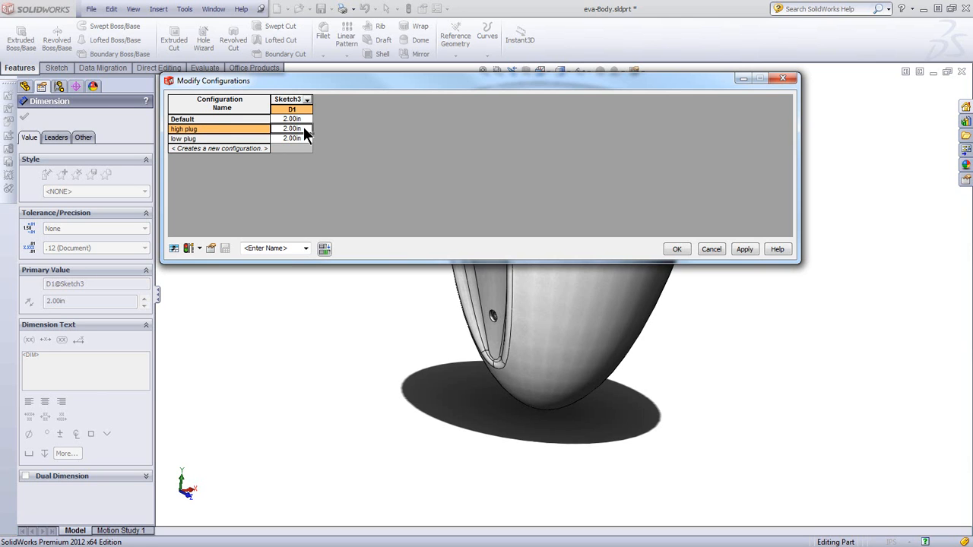
Set the Sketch3 hole position dimension to 0.80 in for high plug and 2.1 in for low plug, and apply the configurations
double_click(304, 128)
text(.5)
key(Return)
click(304, 138)
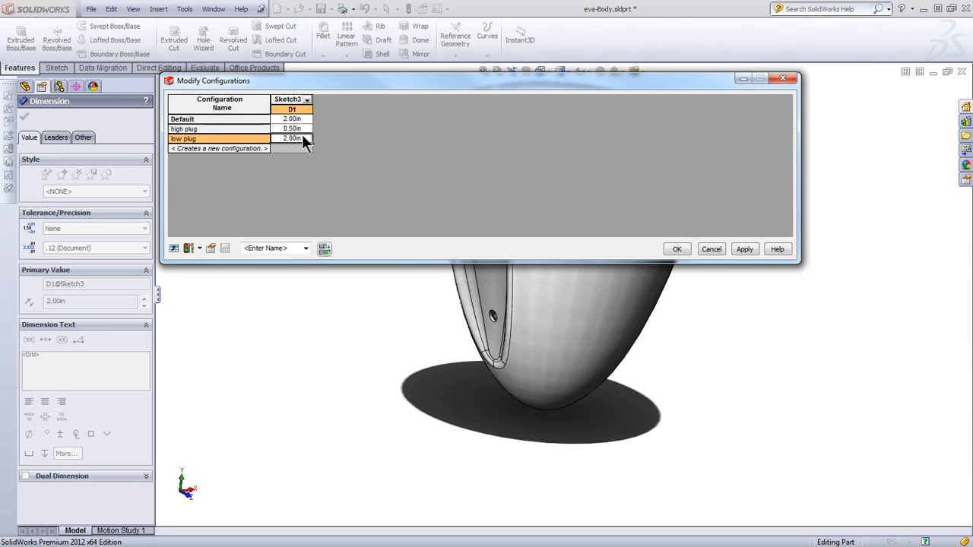
double_click(304, 139)
text(2.1)
key(Return)
click(678, 249)
Switch between the low plug, high plug and Default configurations of eva-Body to compare the hole positions, ending on Default
click(75, 87)
double_click(76, 145)
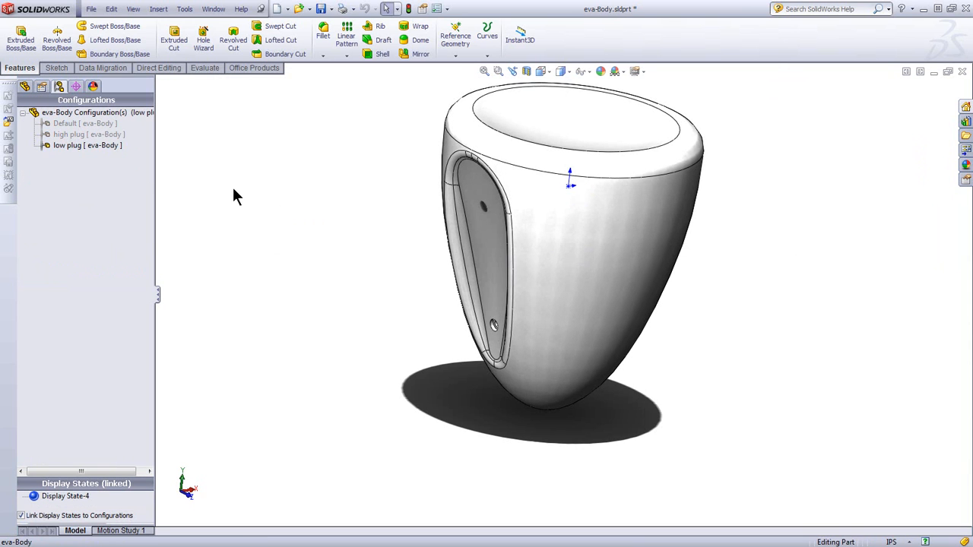
click(94, 135)
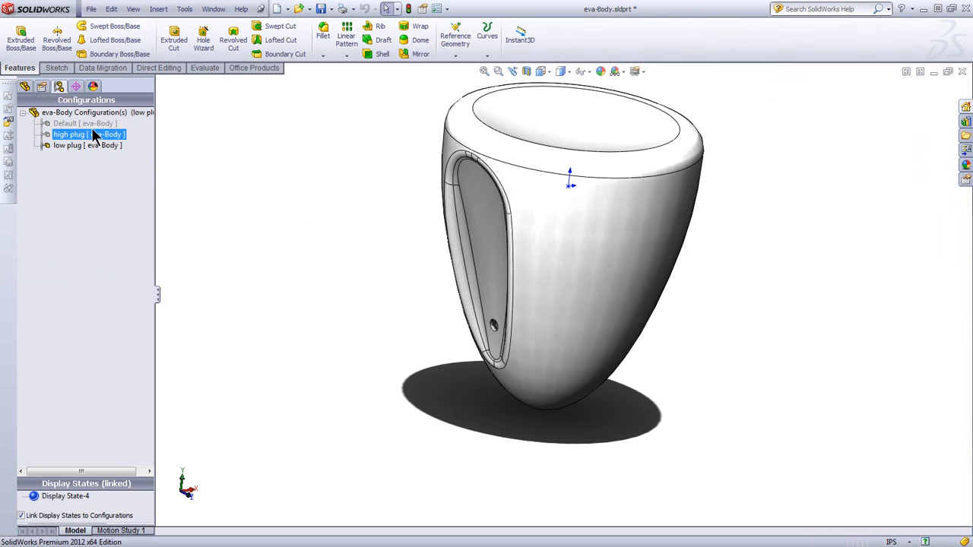
double_click(88, 123)
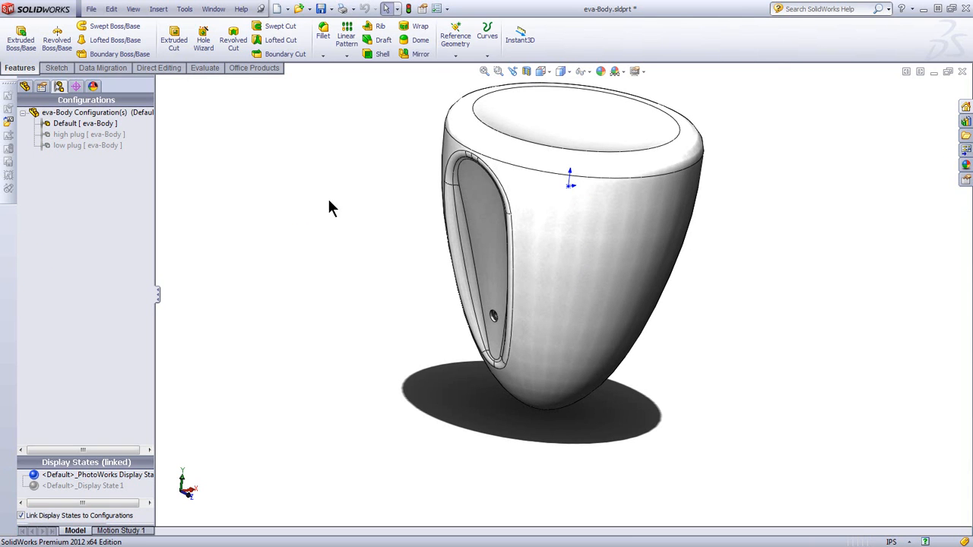
Open the file properties of the eva-Body part and move the dialog off the model
click(422, 10)
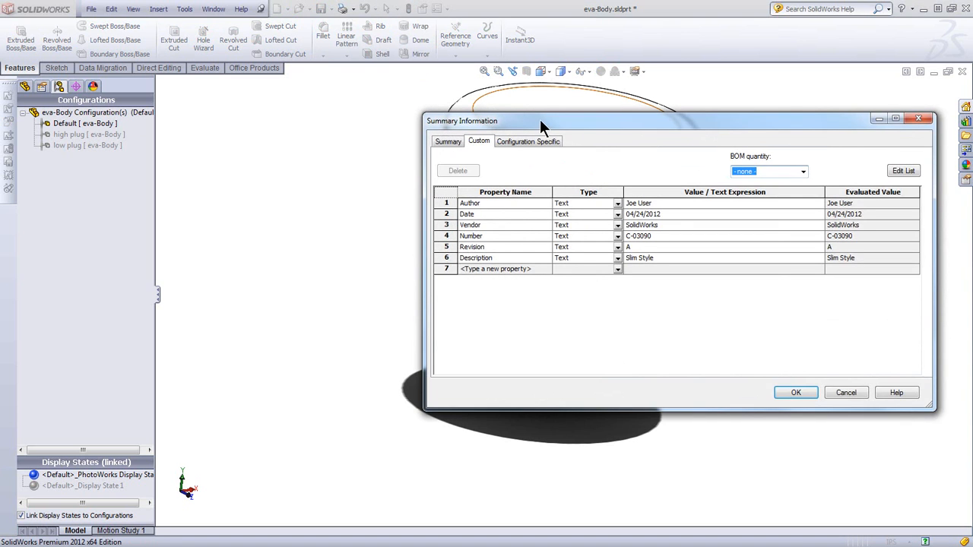
drag(543, 123, 434, 150)
click(415, 169)
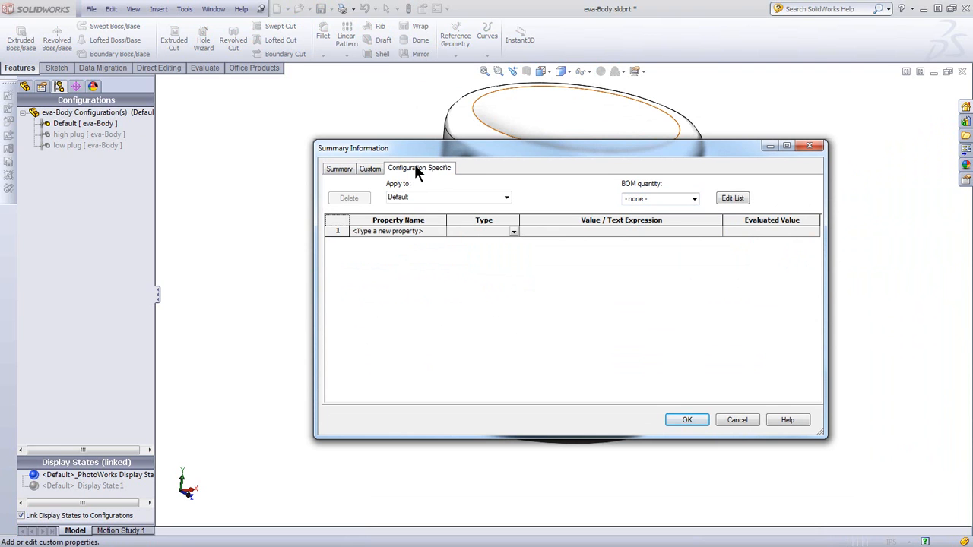
click(360, 231)
click(439, 230)
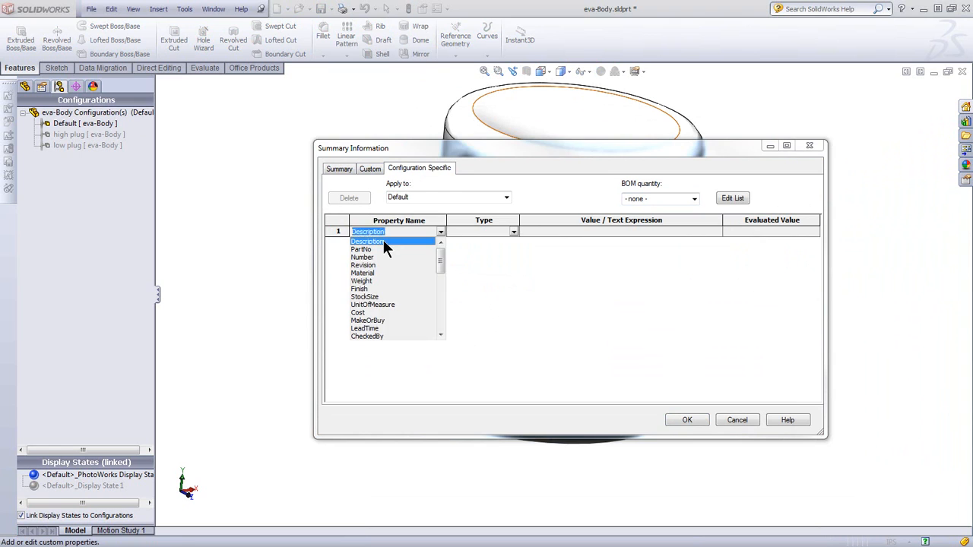
click(383, 241)
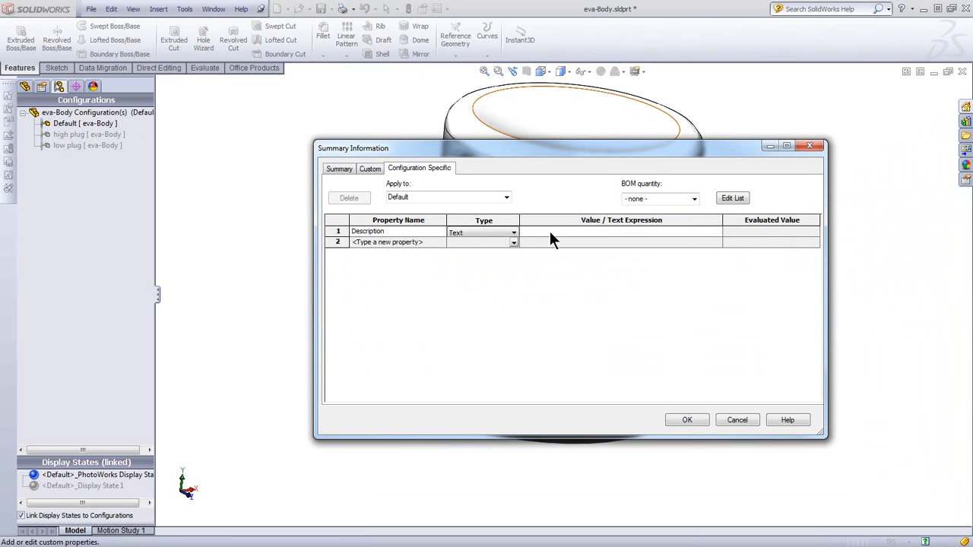
click(338, 231)
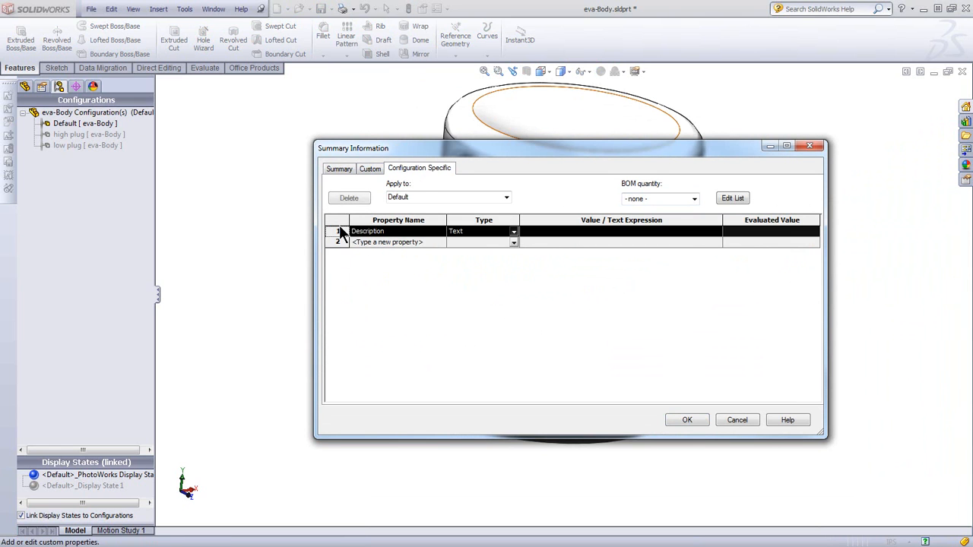
click(349, 197)
click(371, 169)
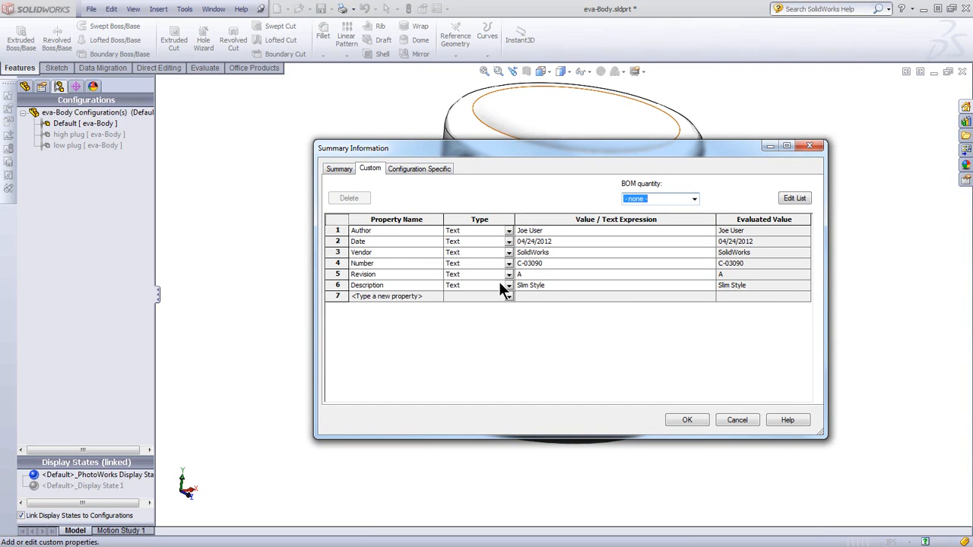
Extend the custom Description property to "Slim Style, with plug at" and move the properties dialog clear of the model
click(549, 285)
click(557, 285)
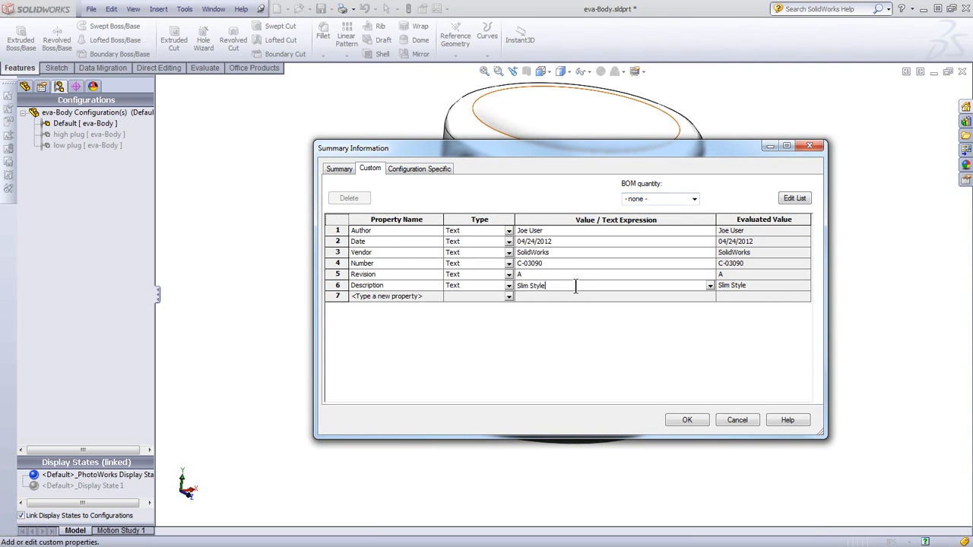
text(, with plug at)
drag(484, 152, 630, 122)
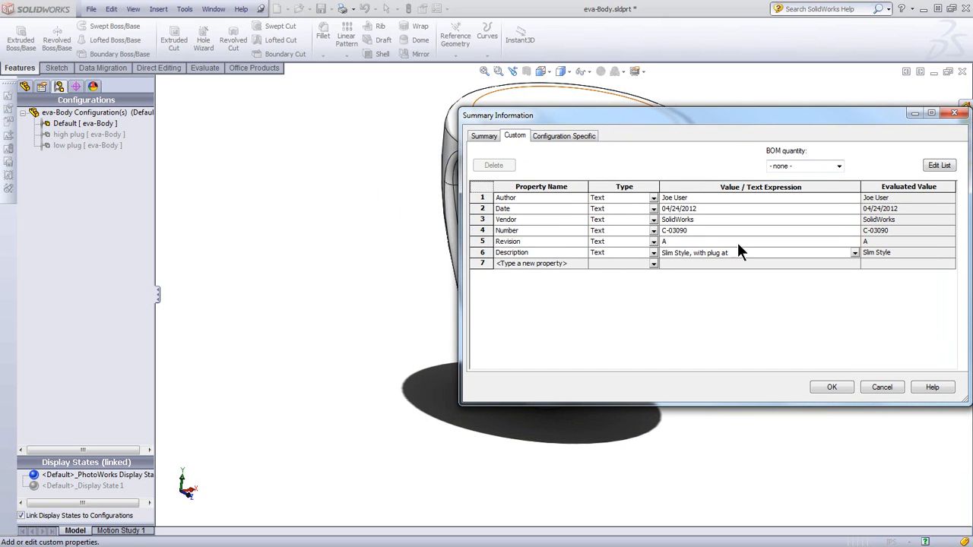
Link the 2.00 dimension of the counterbore hole's Sketch3 into the Description property value
click(25, 87)
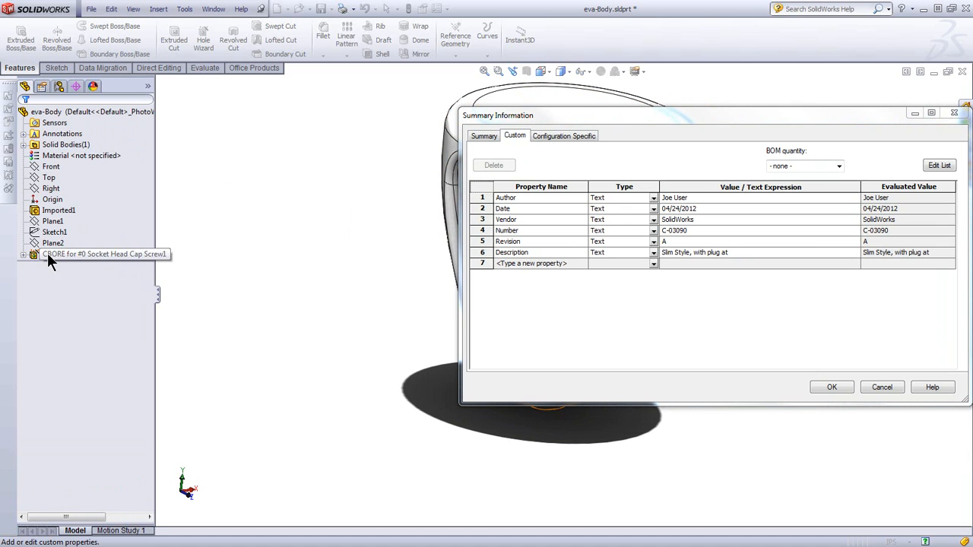
click(25, 254)
click(65, 264)
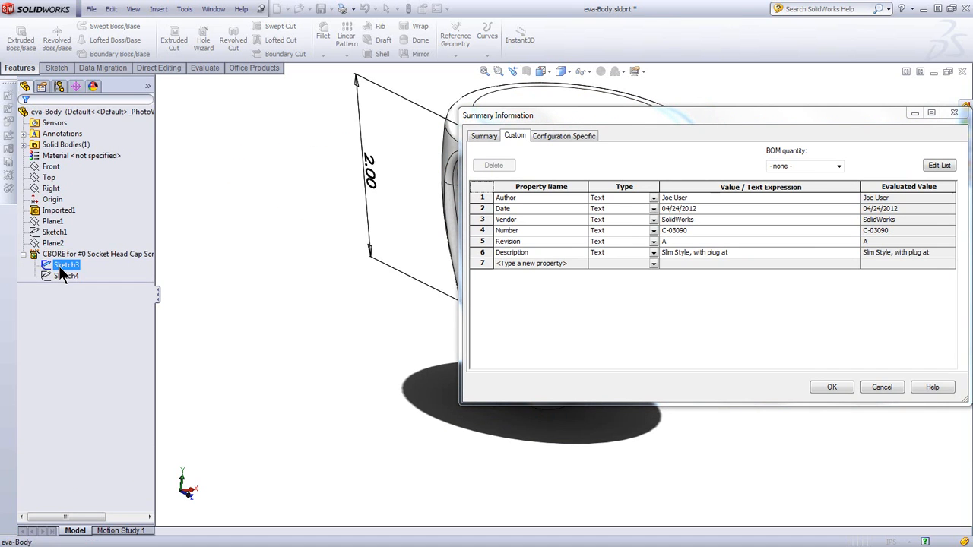
click(371, 176)
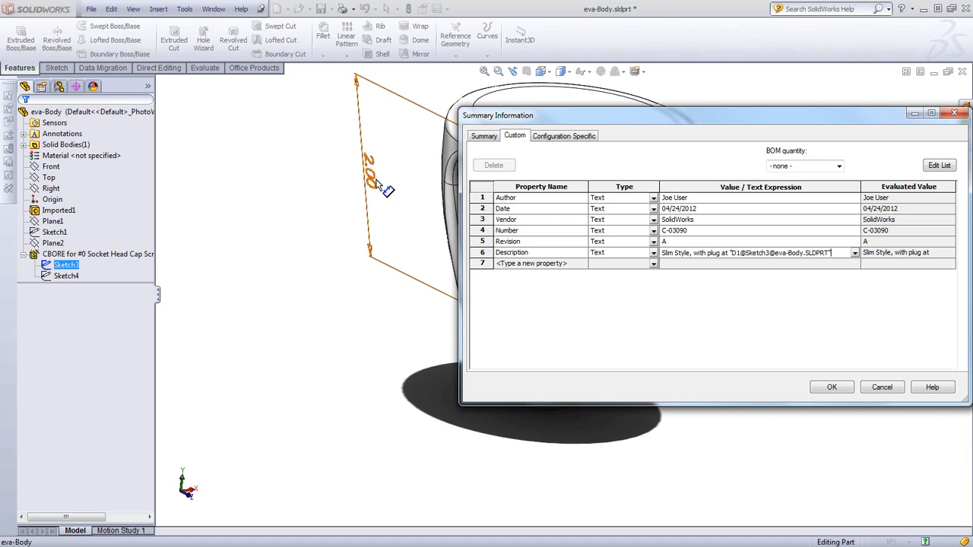
Append "in location" after the linked dimension in the Description value and accept the properties
click(838, 253)
click(838, 252)
text(in)
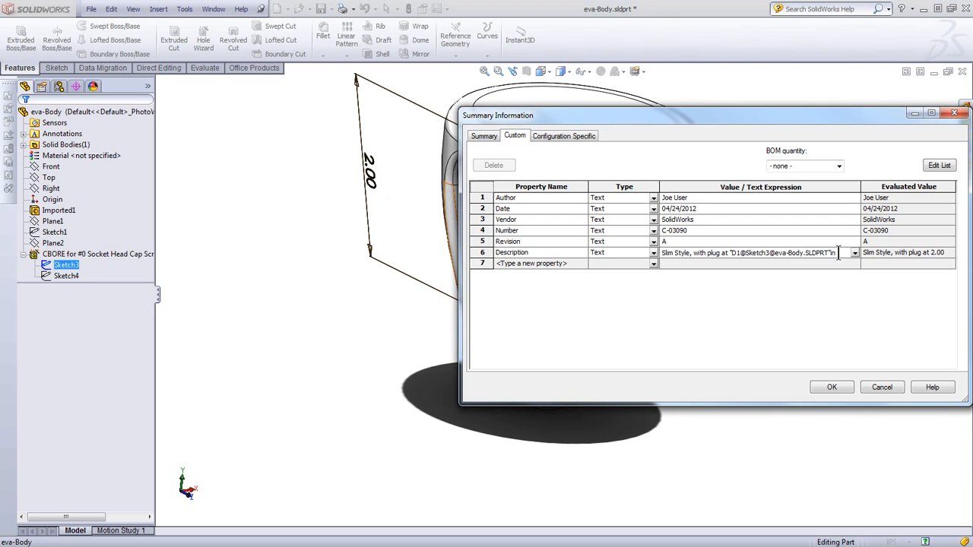
text(location)
key(ctrl+a)
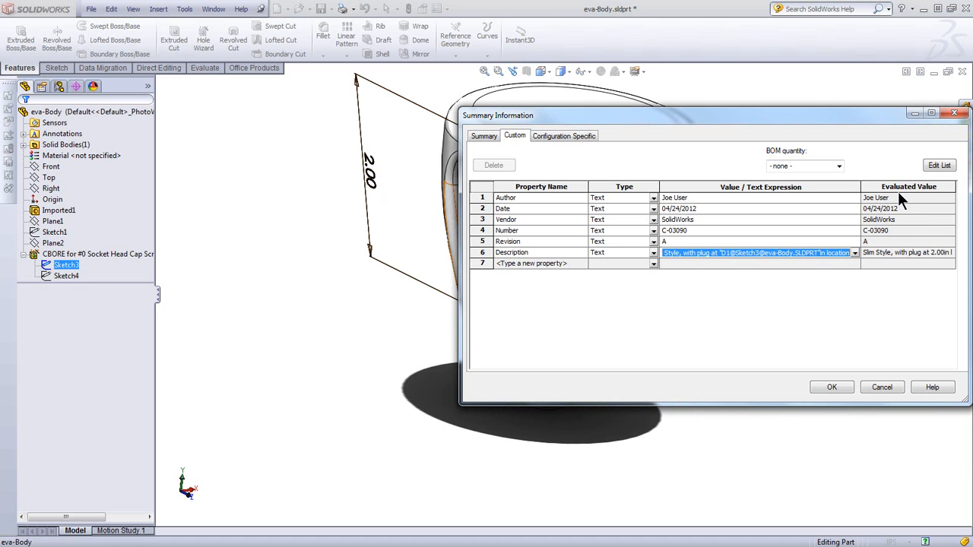
click(831, 387)
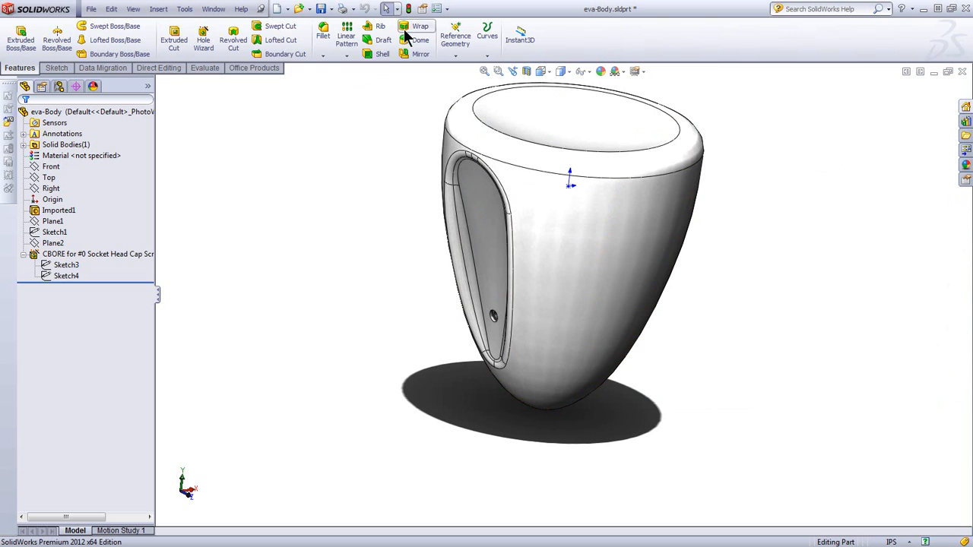
Reopen the file properties and widen the dialog and its columns to read the full evaluated Description, then close it
click(422, 8)
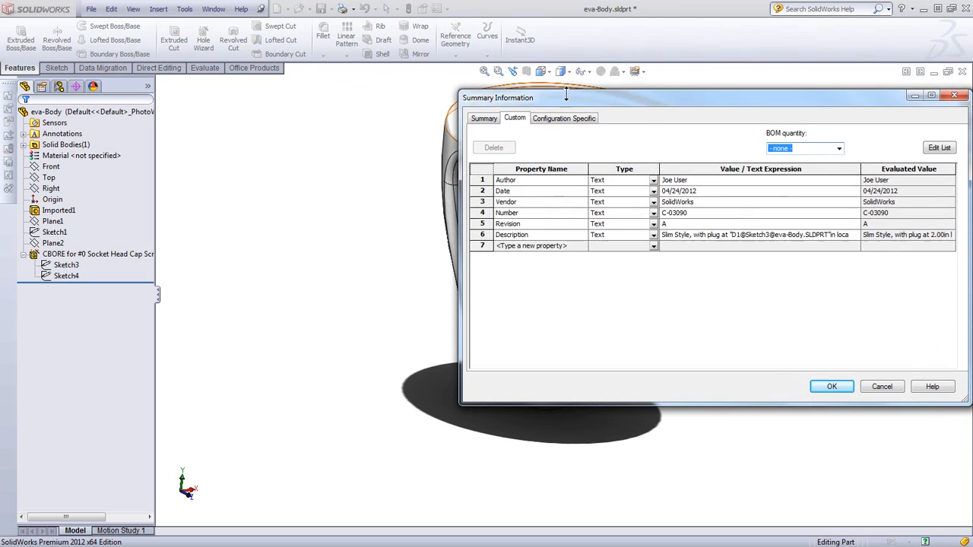
drag(640, 94, 367, 87)
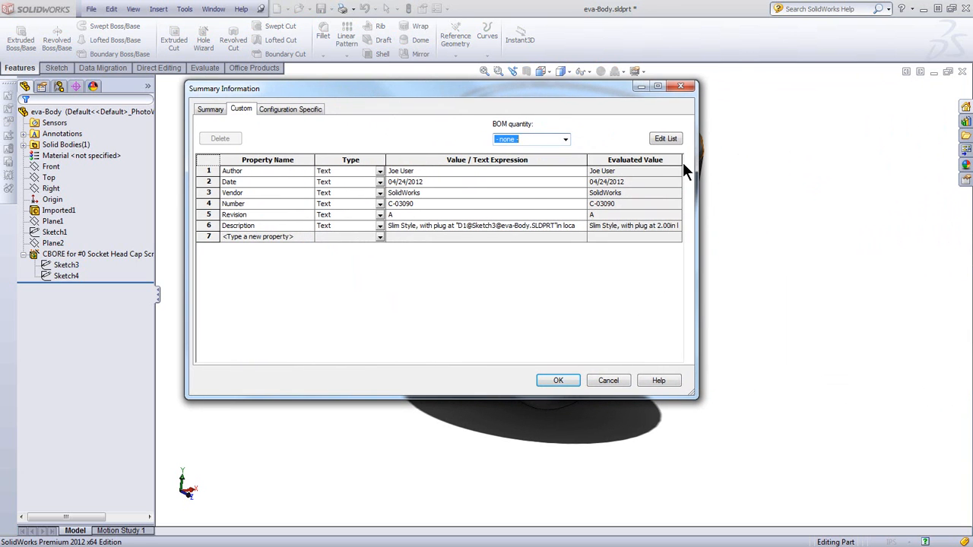
drag(698, 188, 795, 185)
drag(664, 158, 631, 160)
drag(741, 159, 764, 159)
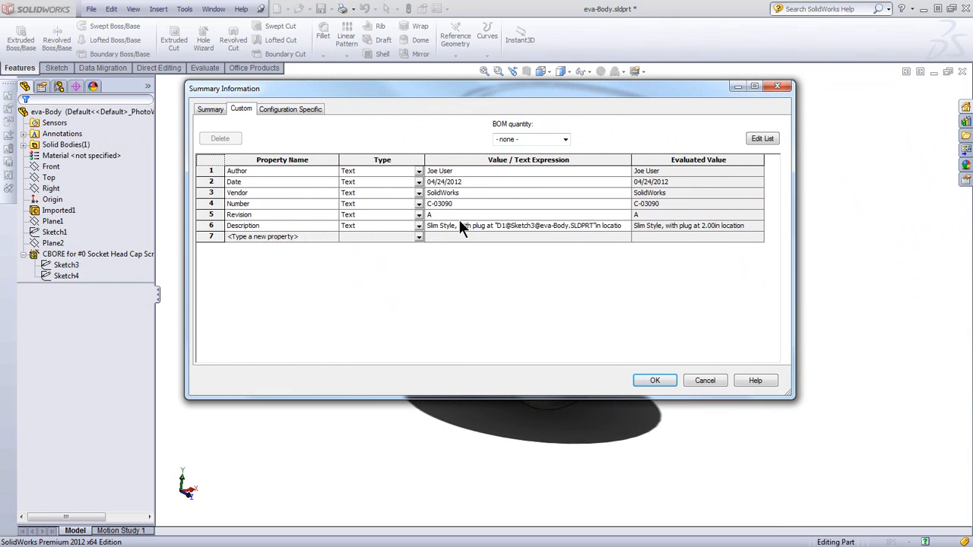
click(654, 380)
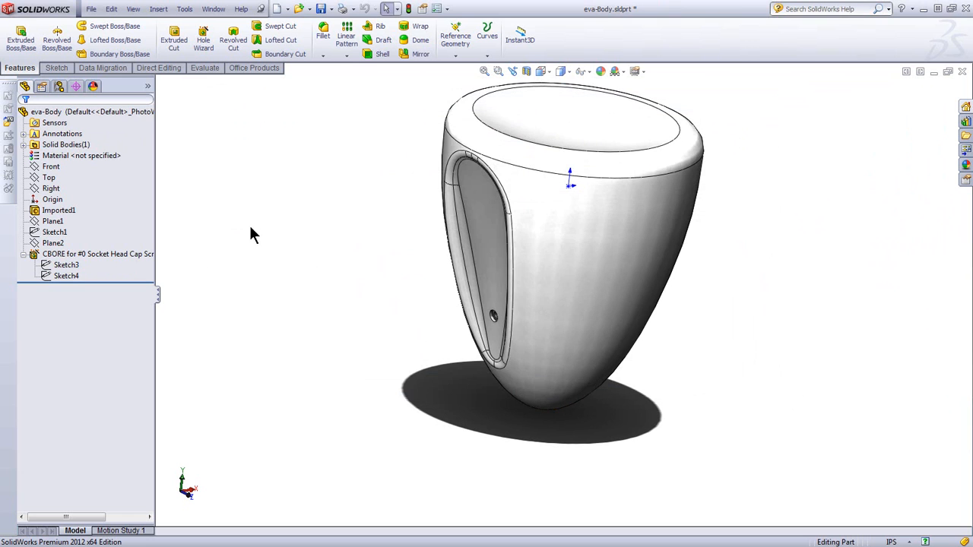
Activate the high plug configuration and check its evaluated Description in the file properties
click(60, 86)
double_click(68, 134)
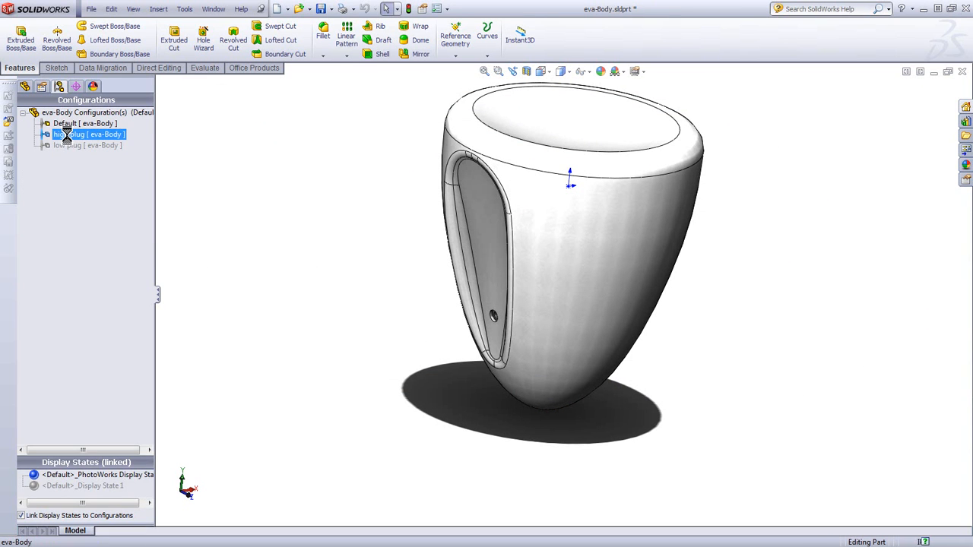
click(422, 9)
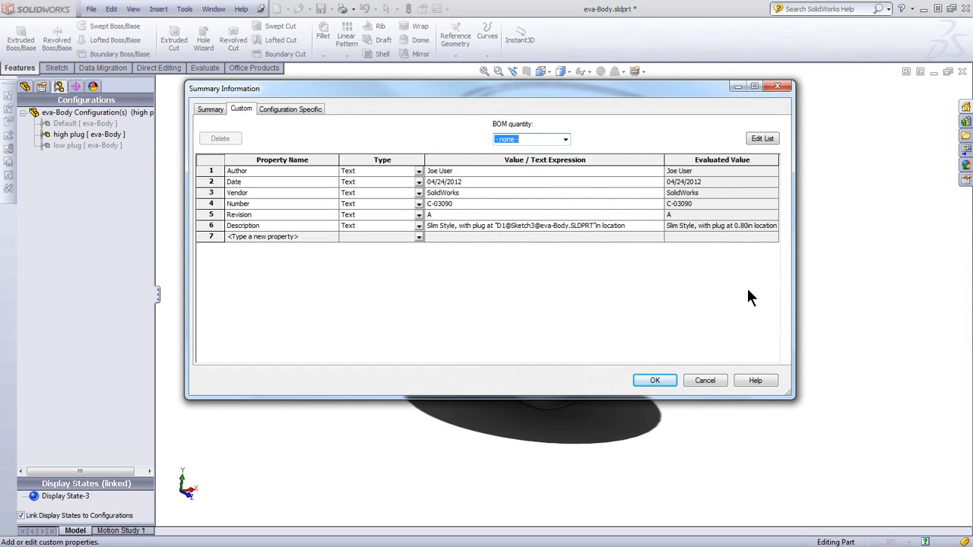
click(655, 380)
Switch back to the eva assembly and open the olhos part from the bill of materials
key(ctrl+Tab)
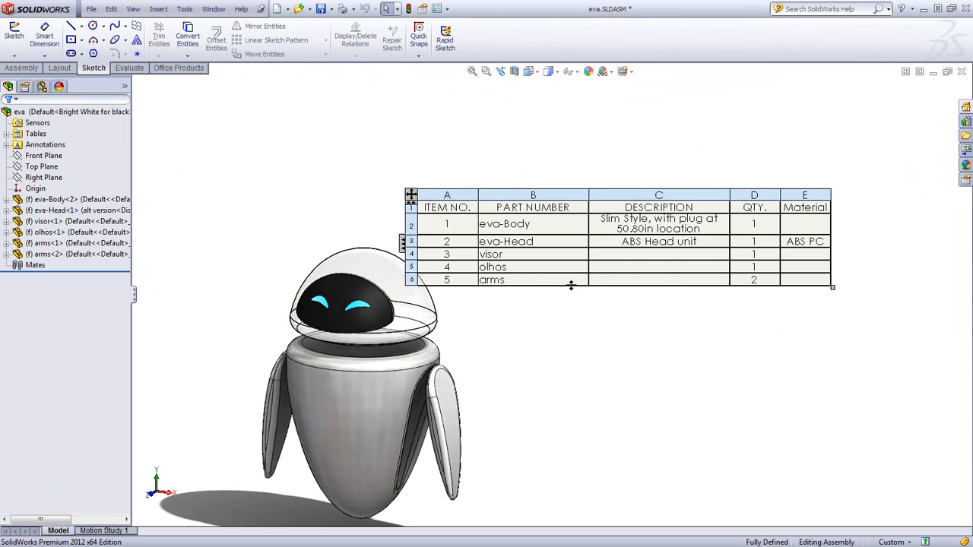
scroll(566, 286, up, 1)
scroll(515, 256, down, 1)
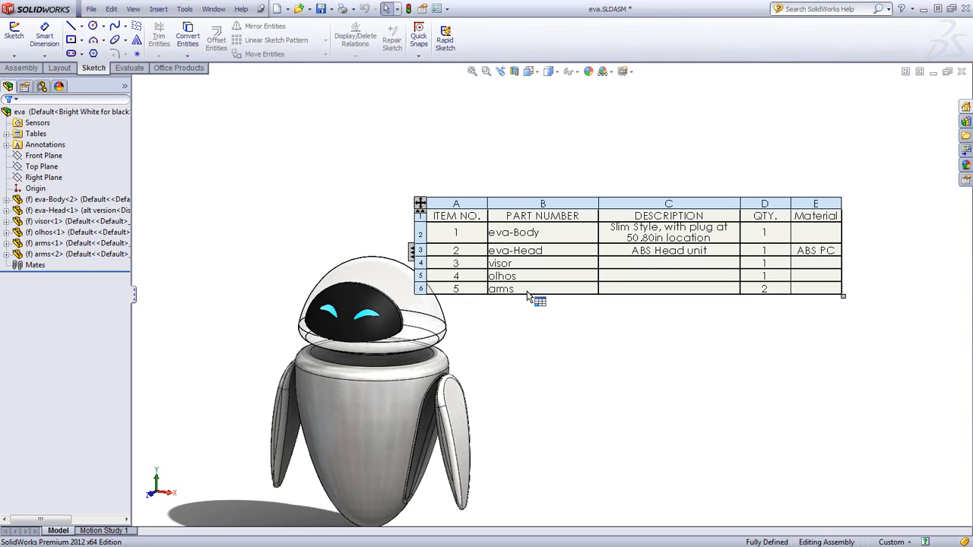
right_click(479, 279)
click(486, 261)
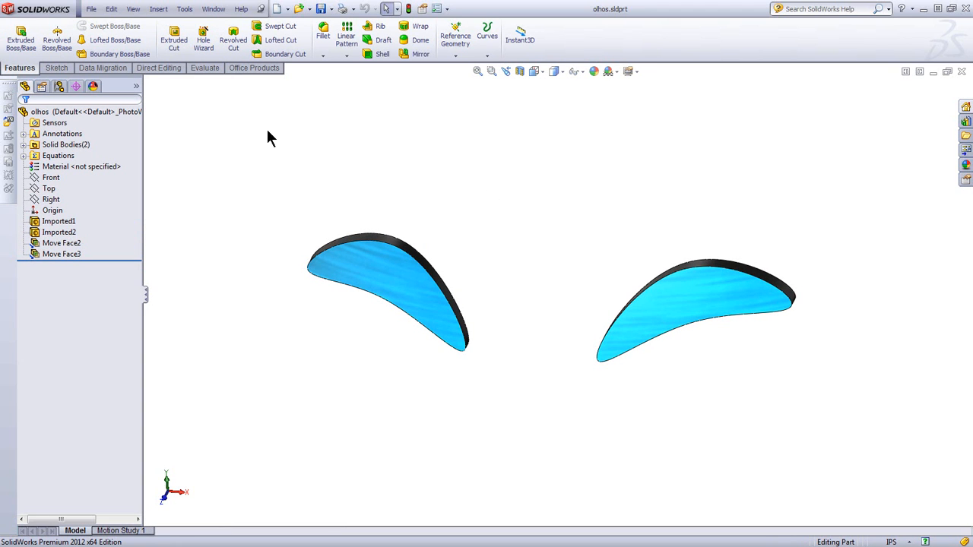
Examine the bill of materials part number options in the olhos Default configuration's properties, then cancel without changes
click(60, 88)
click(68, 114)
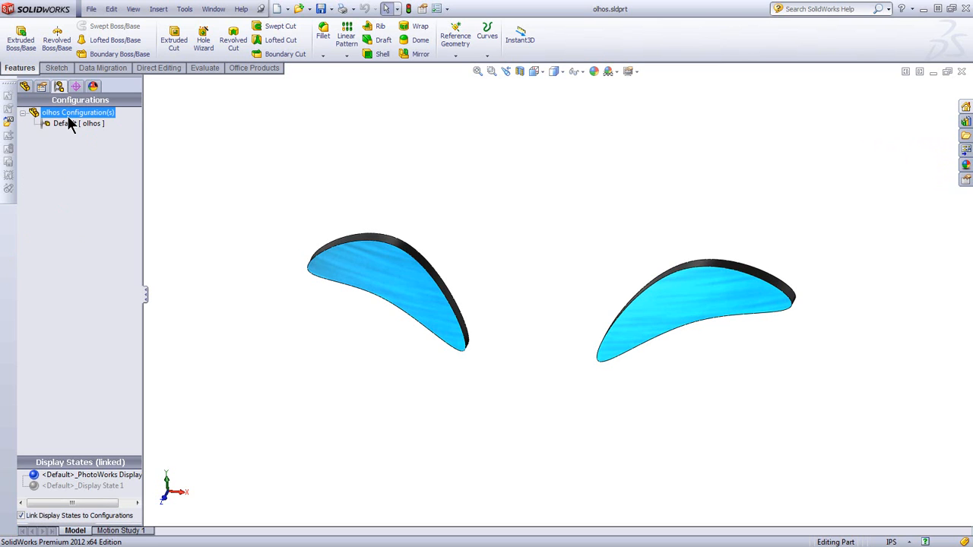
click(66, 121)
right_click(66, 131)
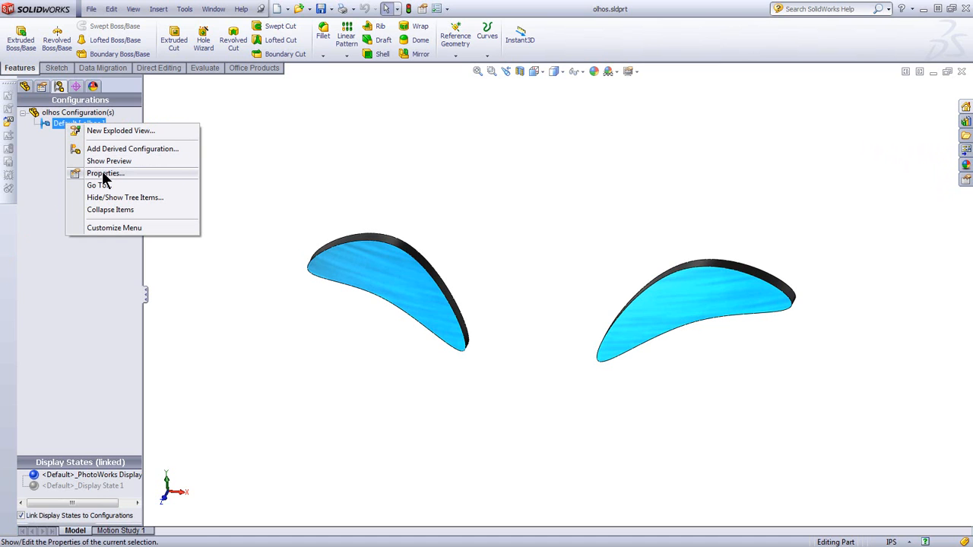
click(105, 174)
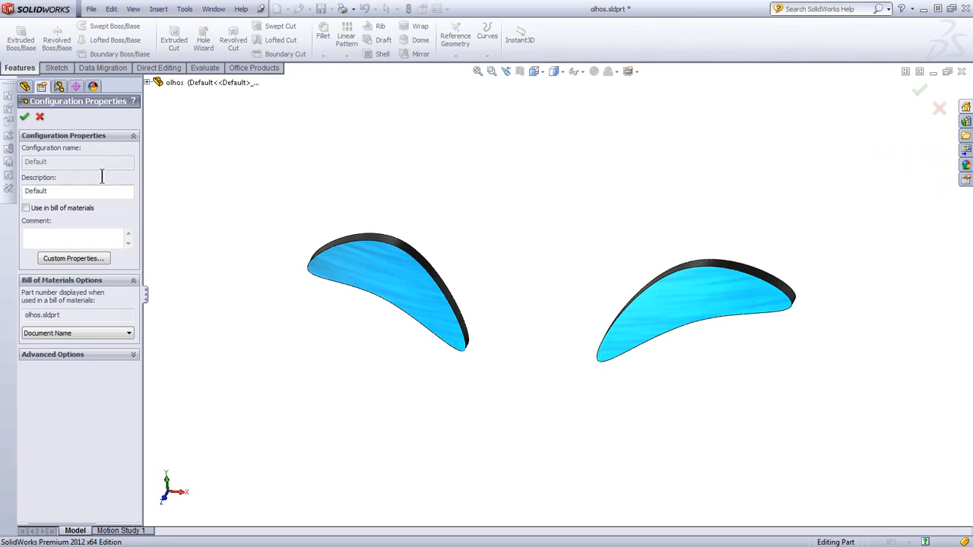
click(83, 333)
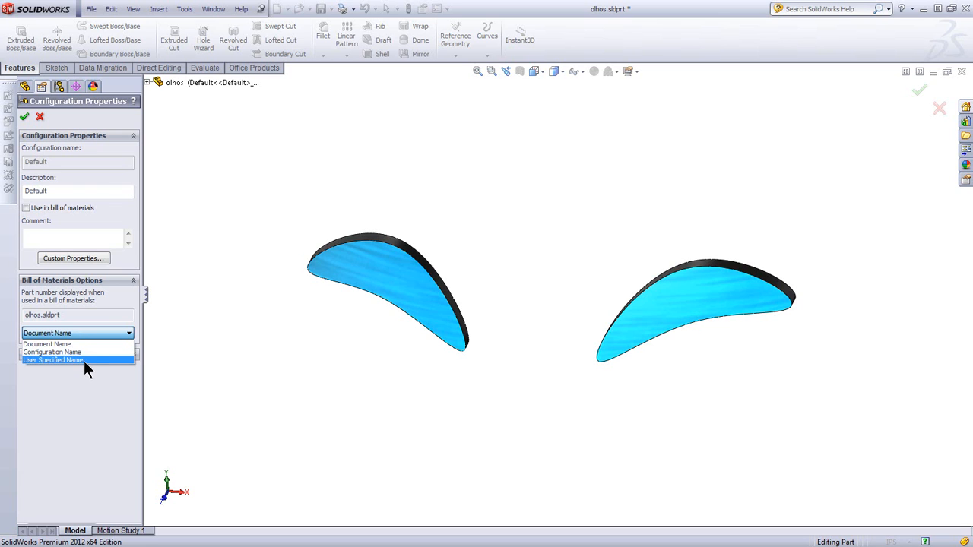
click(76, 344)
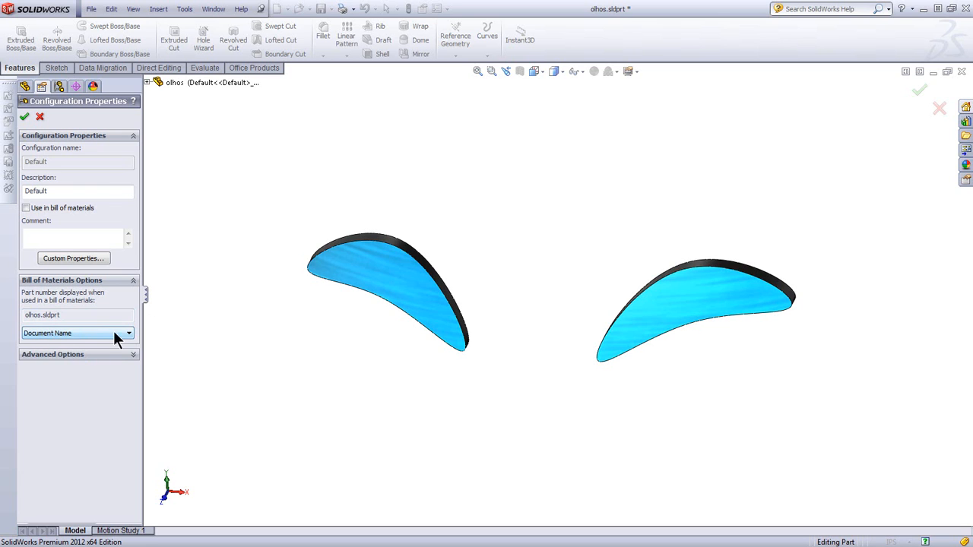
click(41, 117)
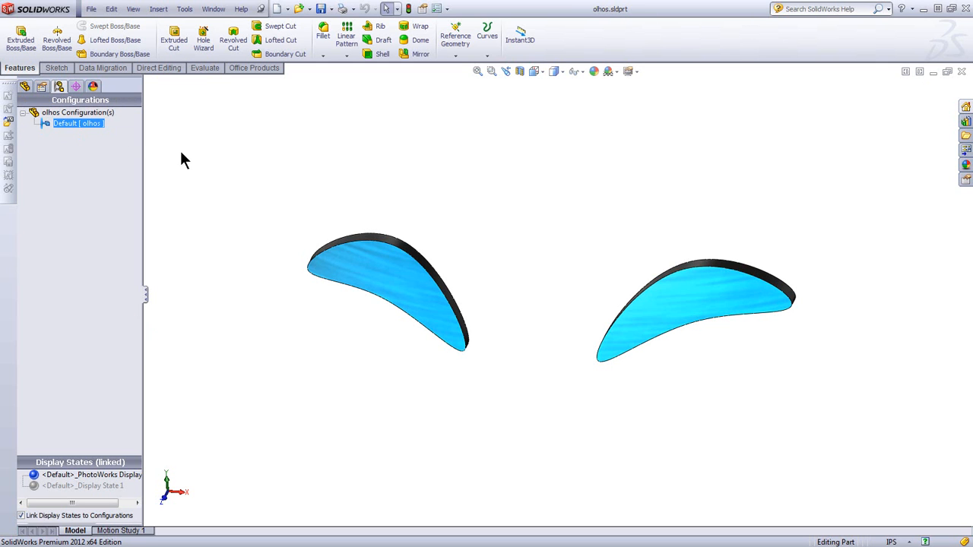
Switch to the eva assembly and change the olhos part number in the bill of materials to Eyes, keeping the link
key(ctrl+Tab)
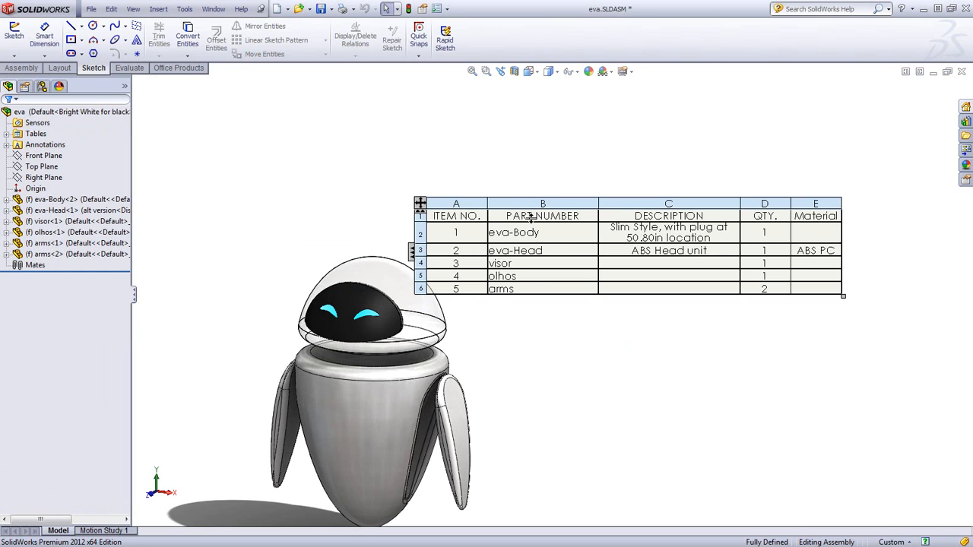
double_click(527, 278)
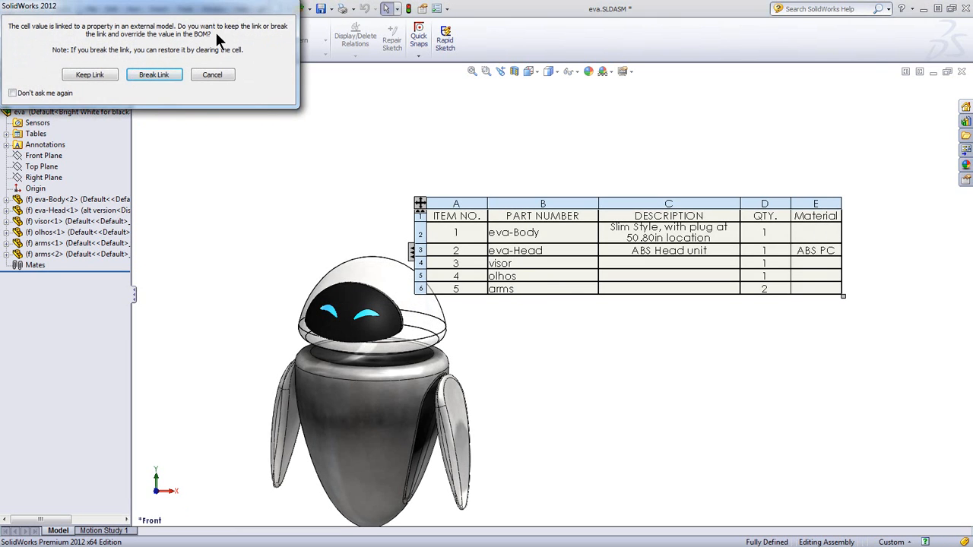
drag(183, 14, 314, 81)
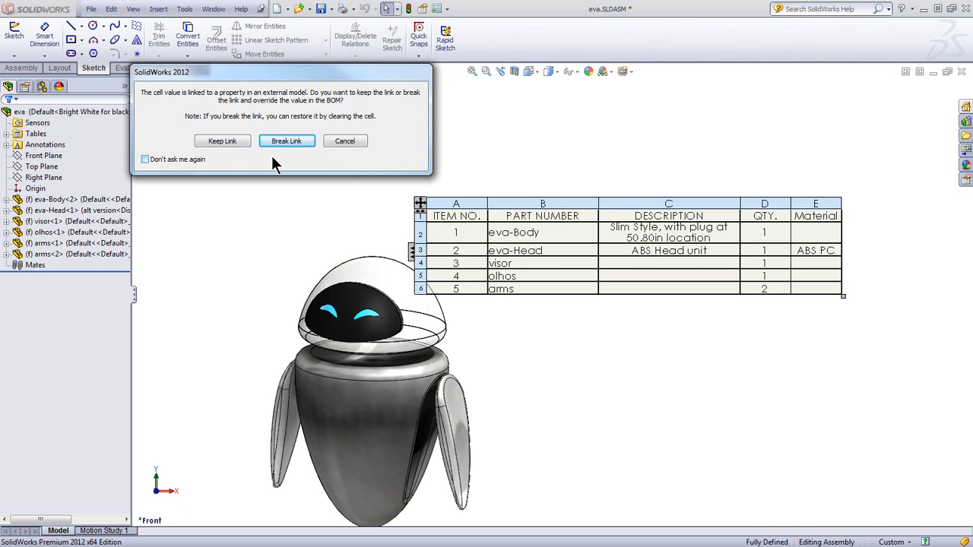
click(226, 141)
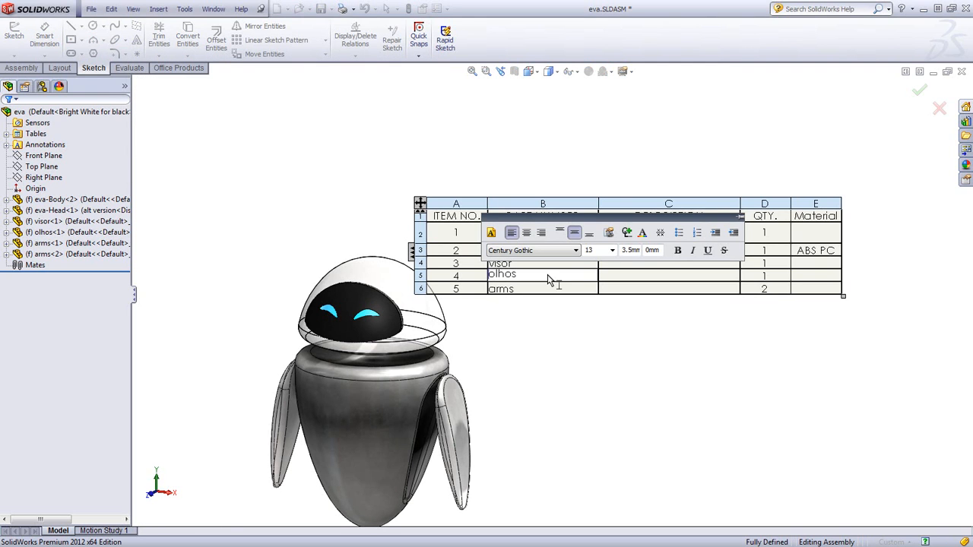
key(BackSpace)
key(BackSpace)
key(BackSpace)
key(BackSpace)
key(BackSpace)
text(Eyes)
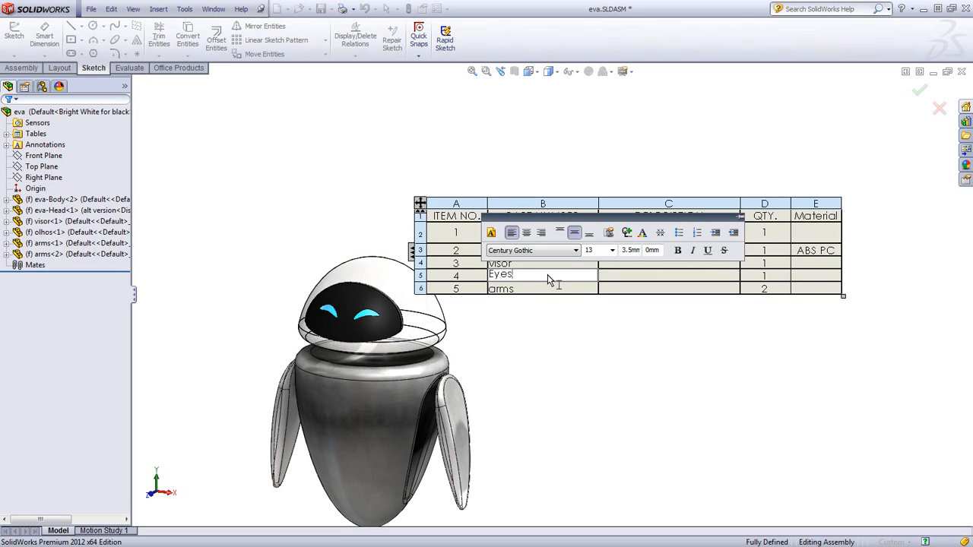
click(561, 354)
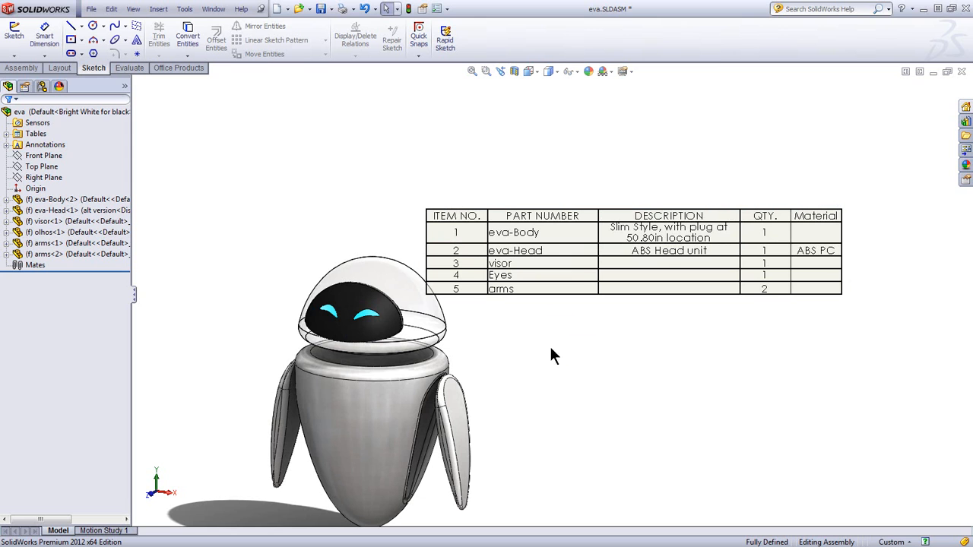
Switch to the olhos part and check the bill of materials part number in its Default configuration's properties, then return to the assembly
click(531, 266)
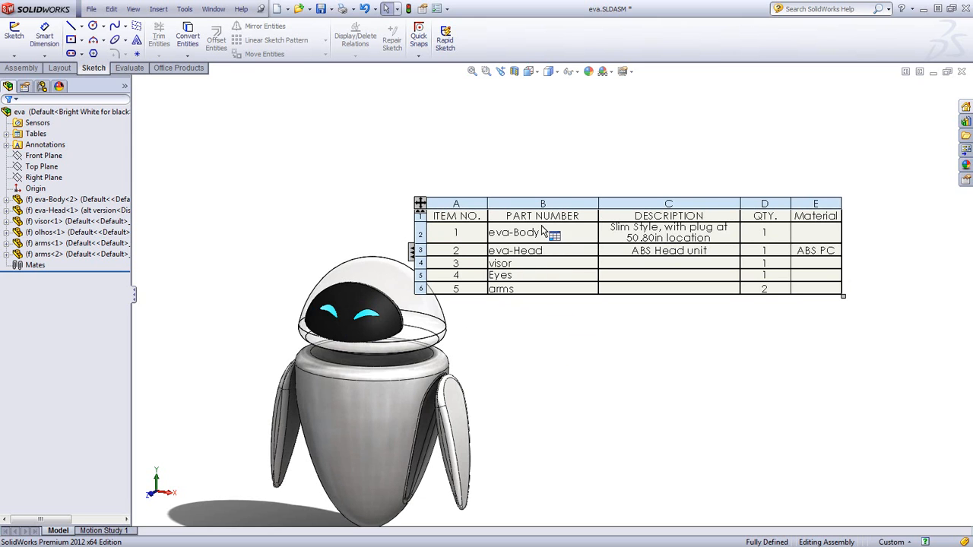
click(383, 206)
key(ctrl+Tab)
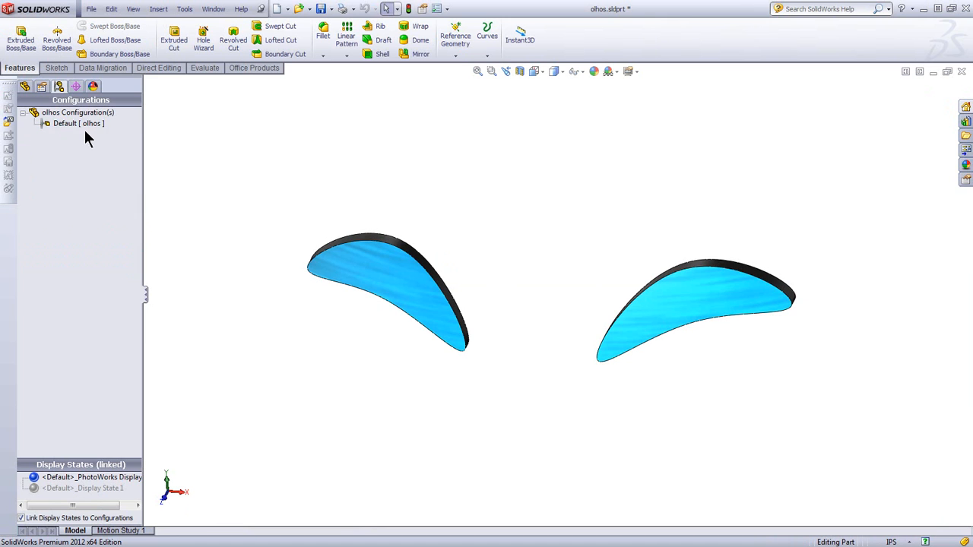
right_click(79, 125)
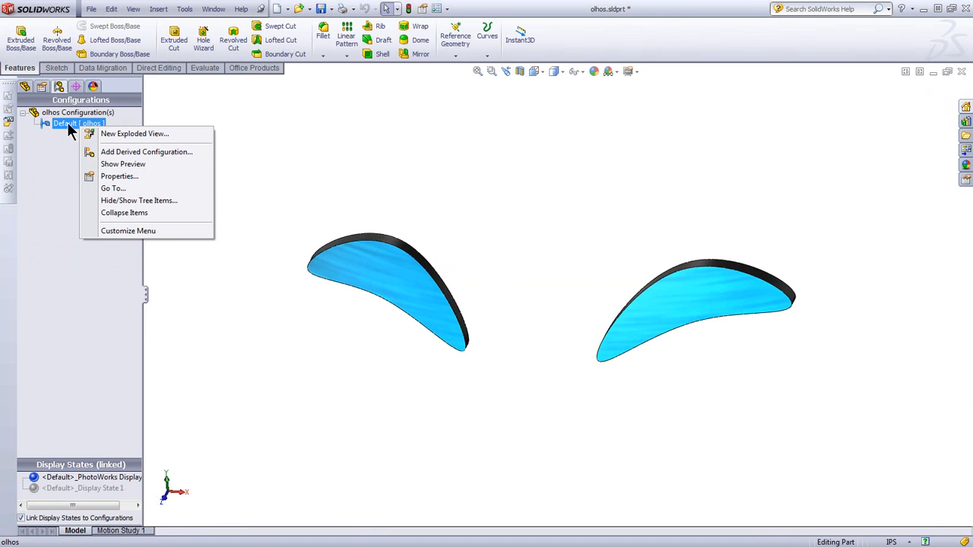
click(120, 177)
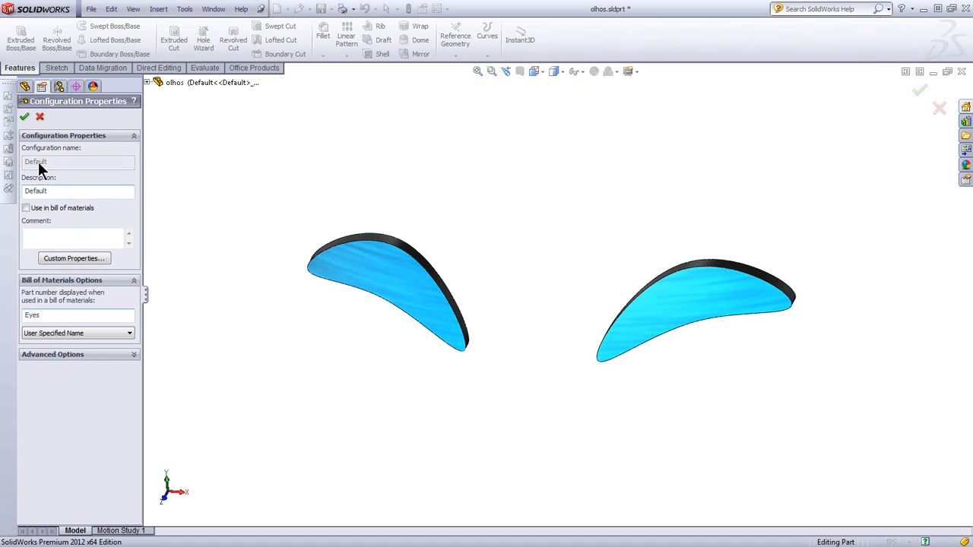
click(24, 117)
key(ctrl+Tab)
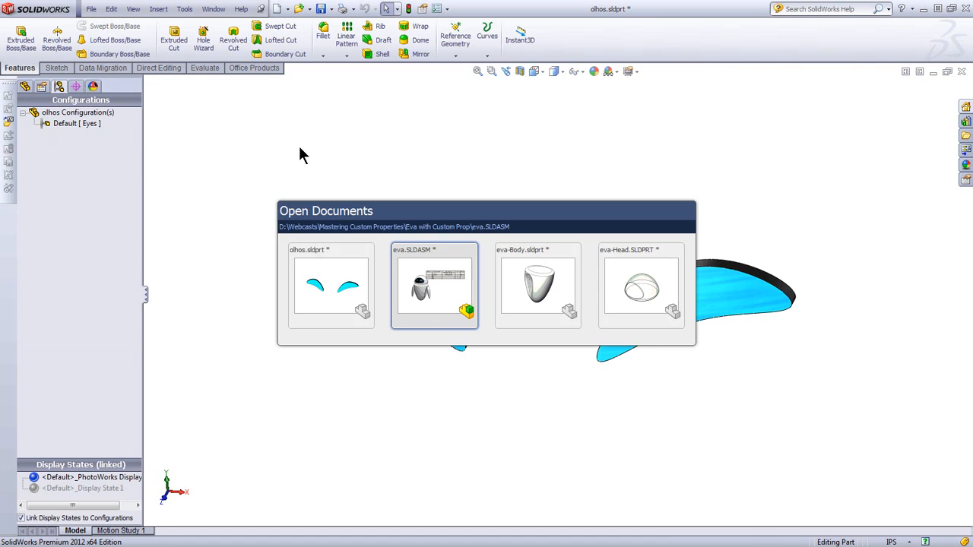
Inspect the column types of the PART NUMBER, DESCRIPTION and Material columns in the bill of materials, then deselect the table
click(540, 201)
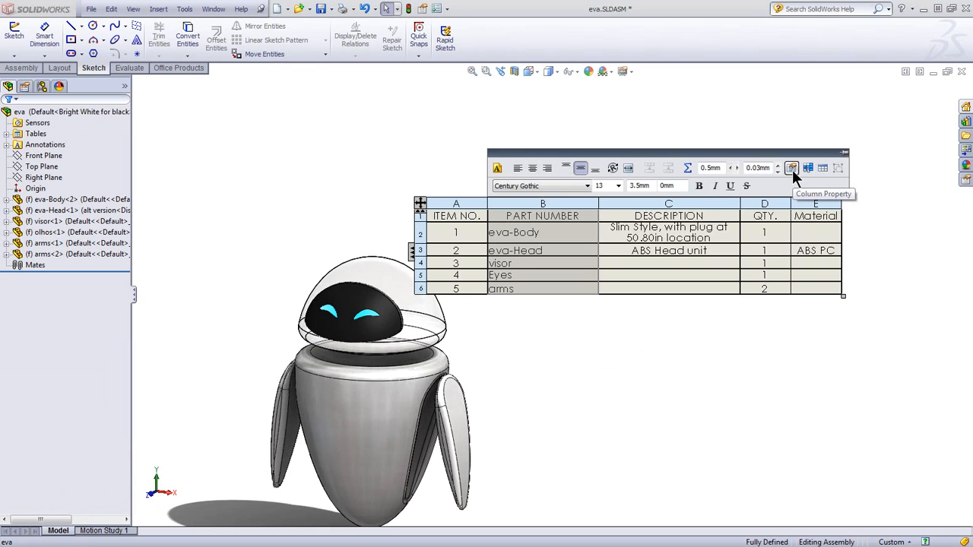
click(792, 169)
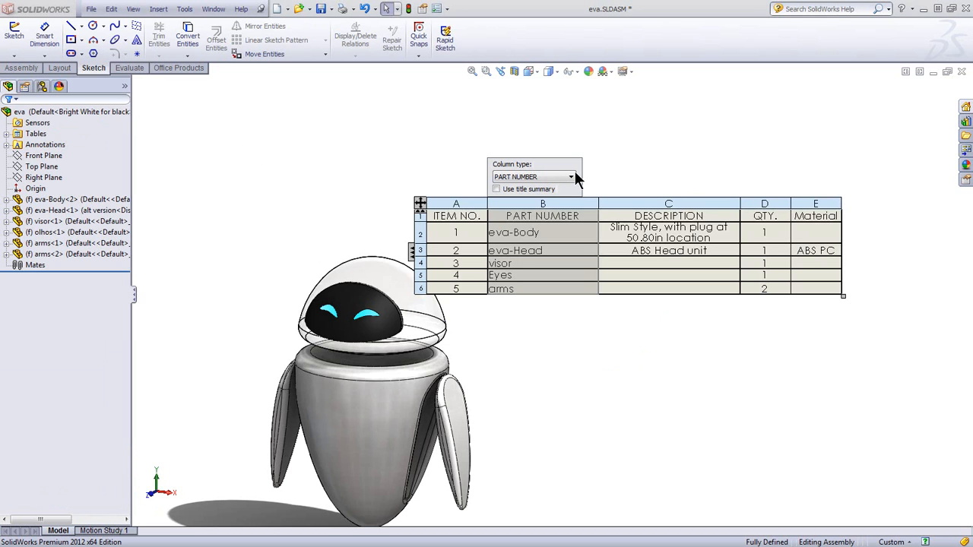
click(637, 201)
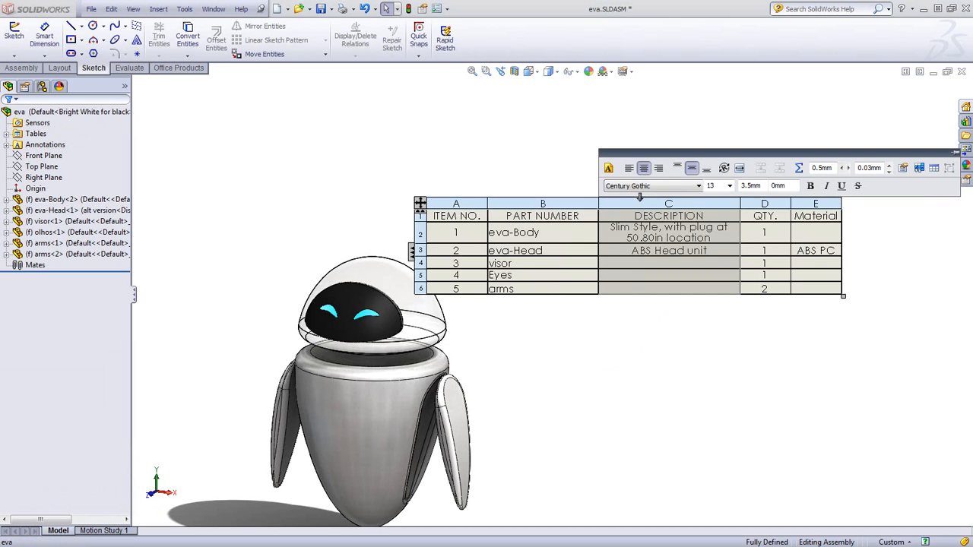
click(902, 168)
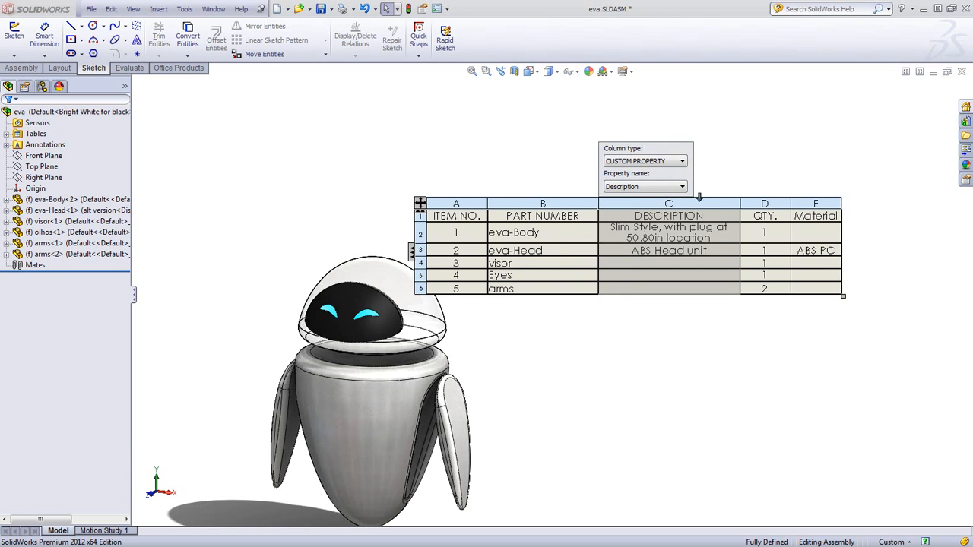
click(805, 201)
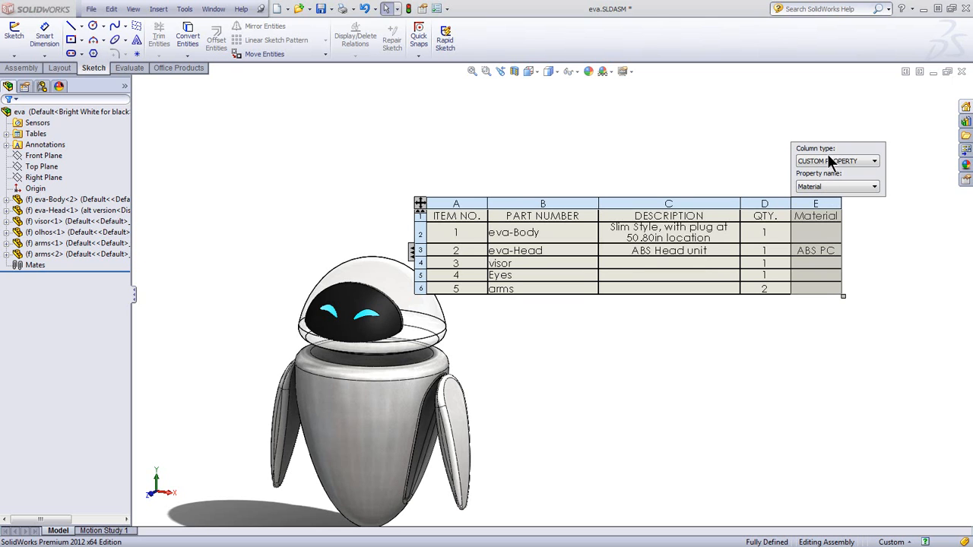
click(712, 154)
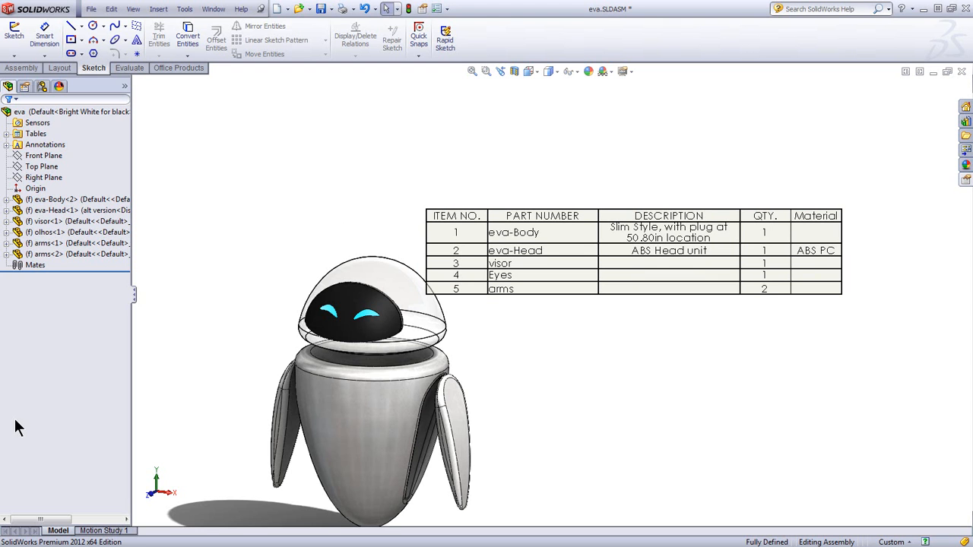
Open the eva-Body part from the assembly and launch Property Tab Builder to create a new custom property template
click(386, 401)
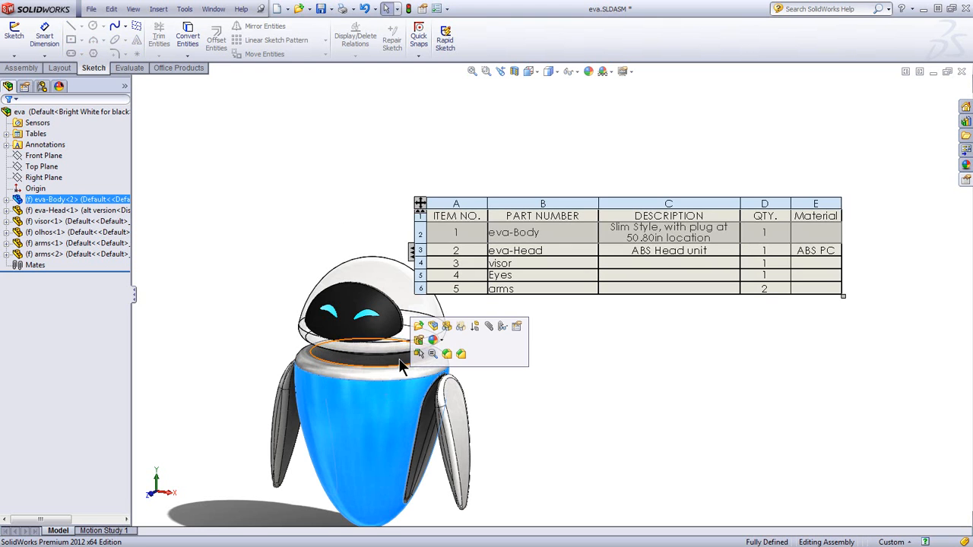
click(419, 328)
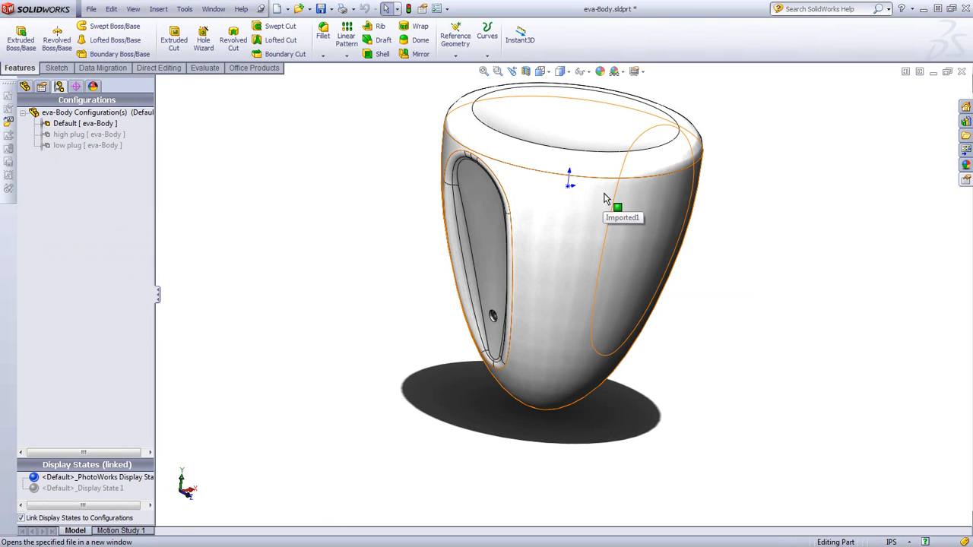
key(ctrl+7)
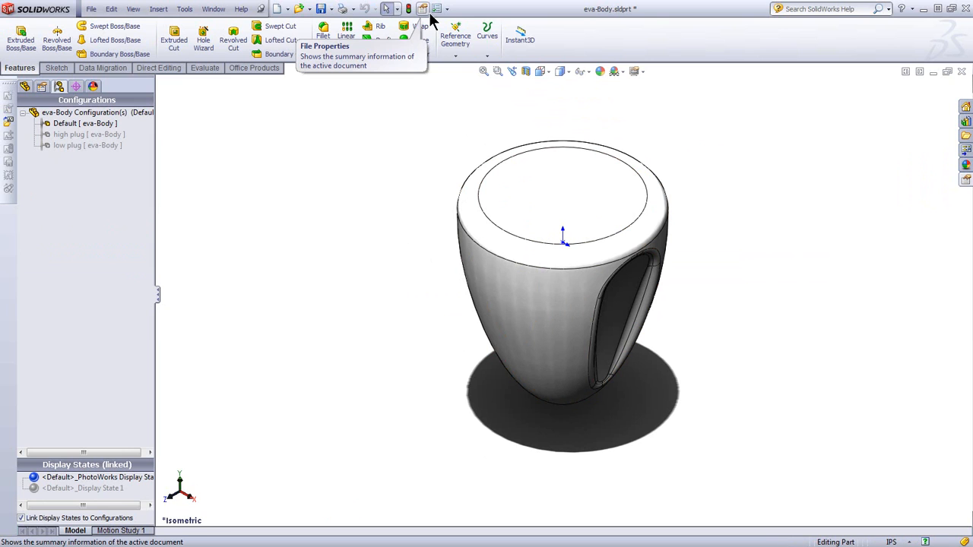
click(966, 181)
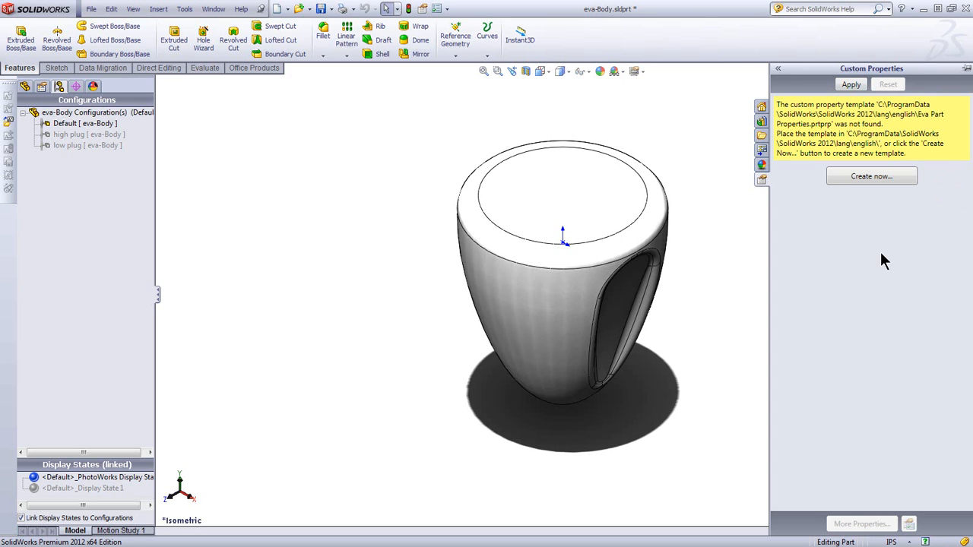
click(874, 175)
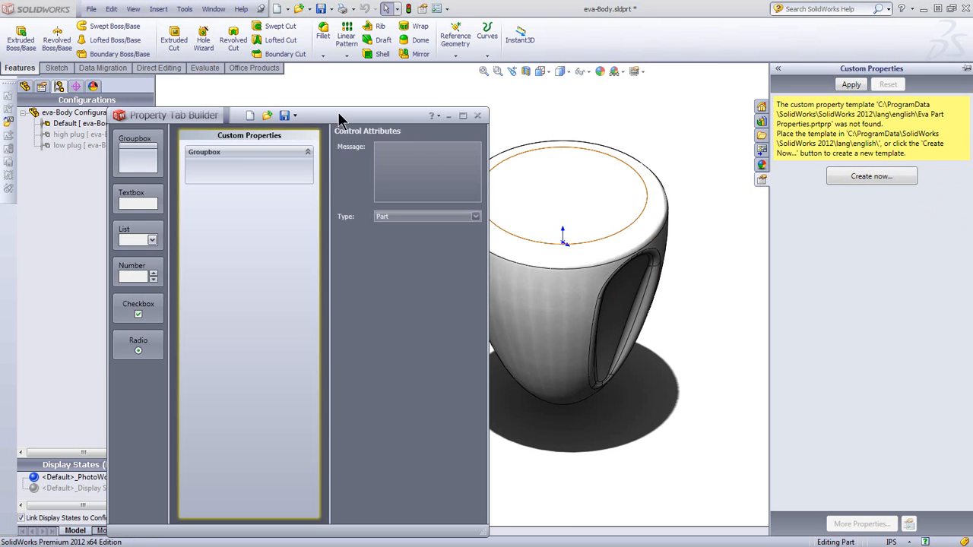
drag(340, 121, 372, 73)
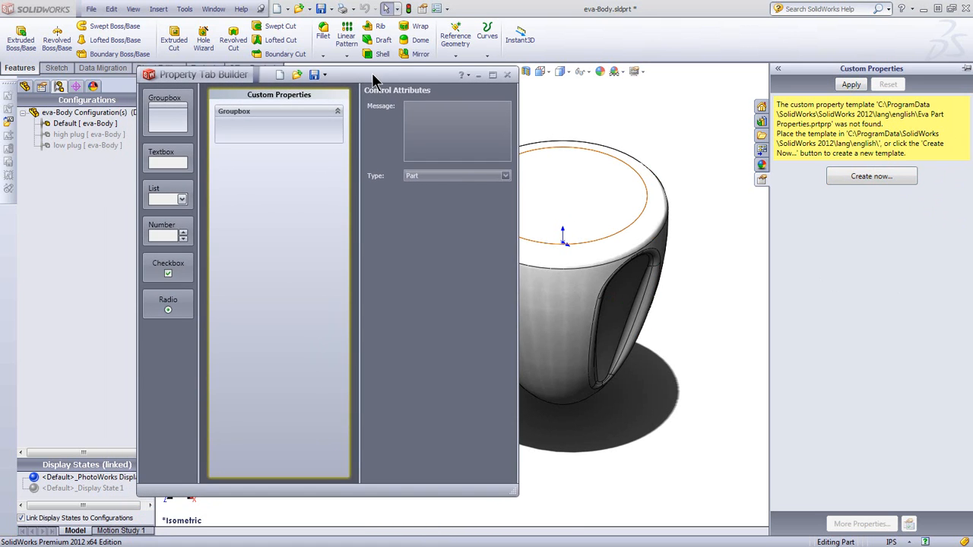
key(alt+Tab)
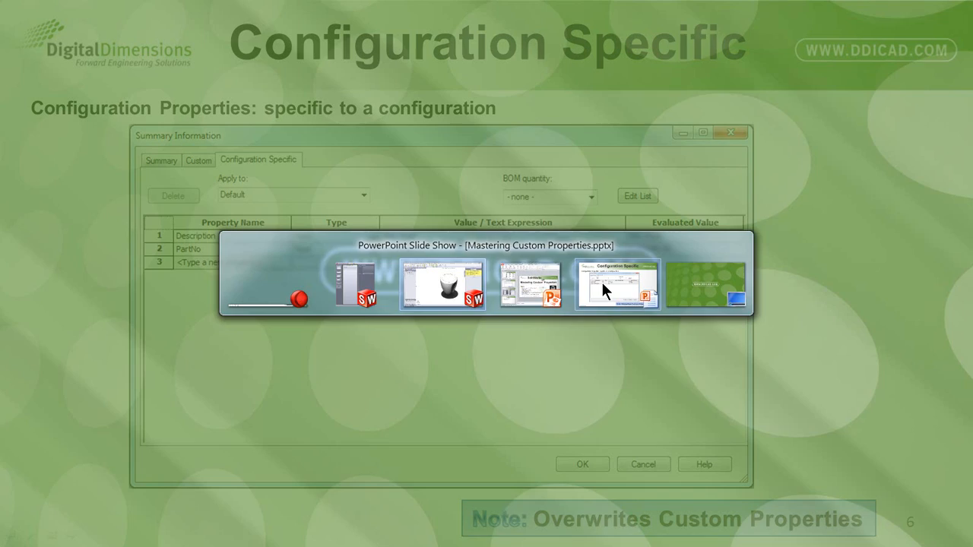
click(612, 279)
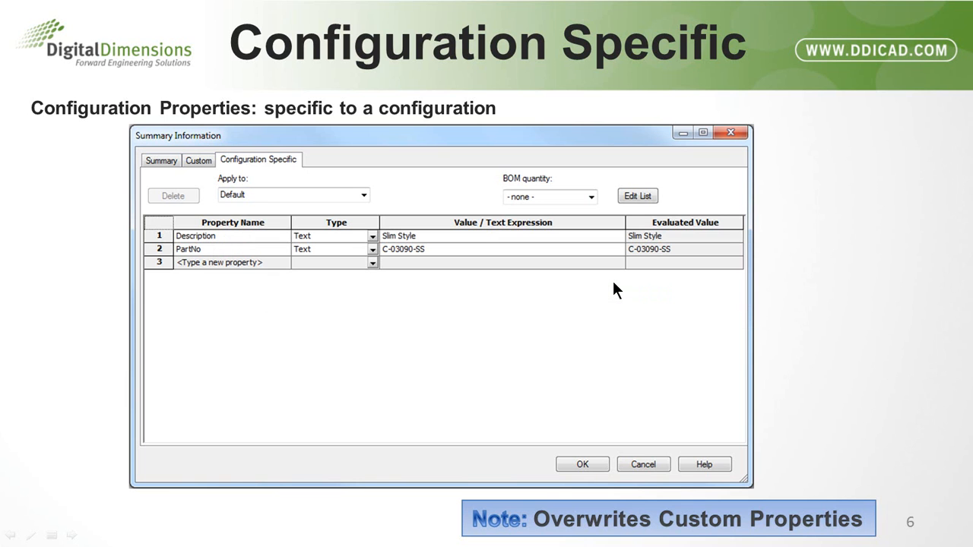
click(523, 342)
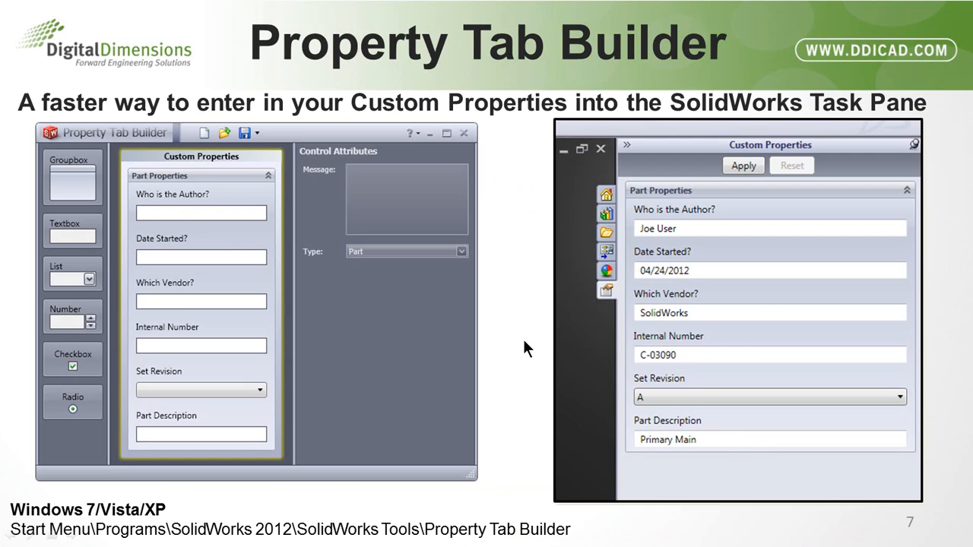
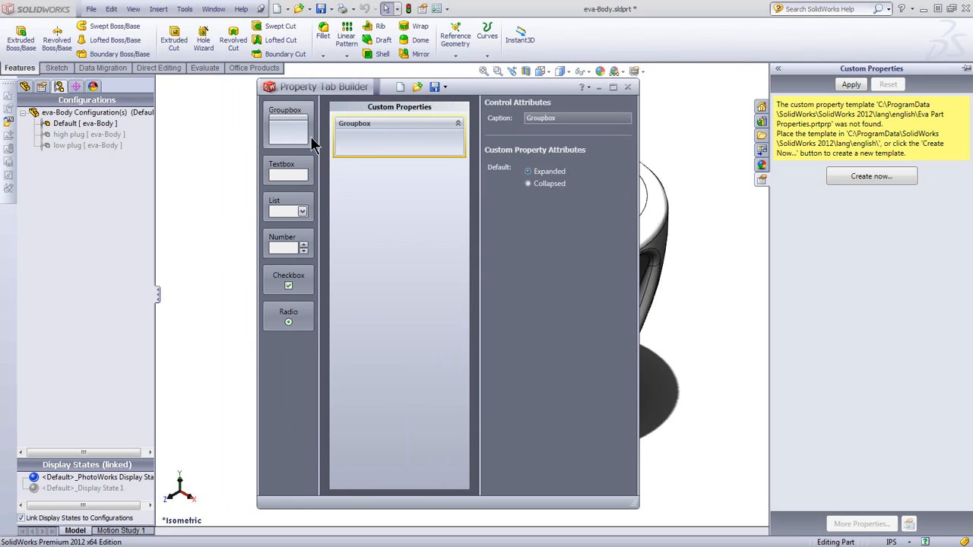
Caption the template's groupbox "Part Properties" and add four textboxes inside it
drag(576, 118, 486, 117)
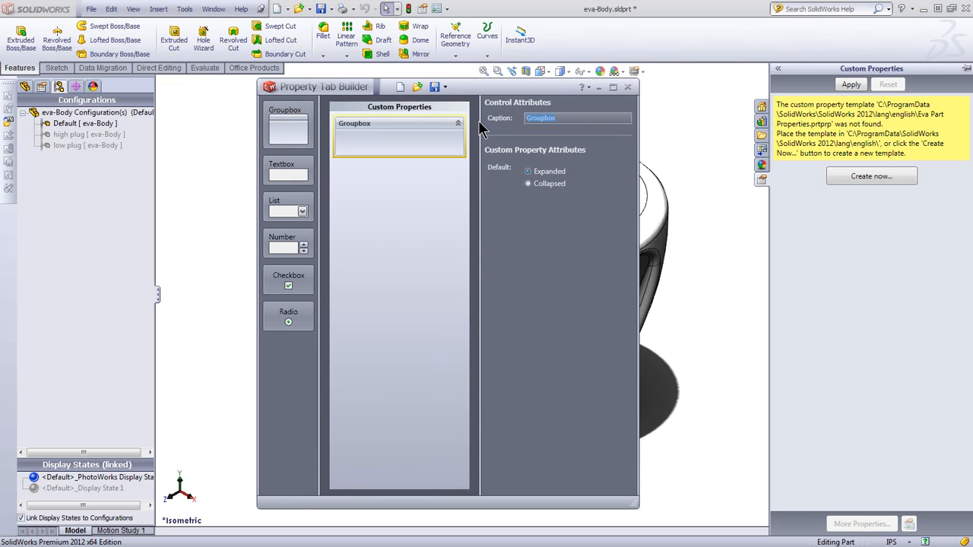
text(Part Properties)
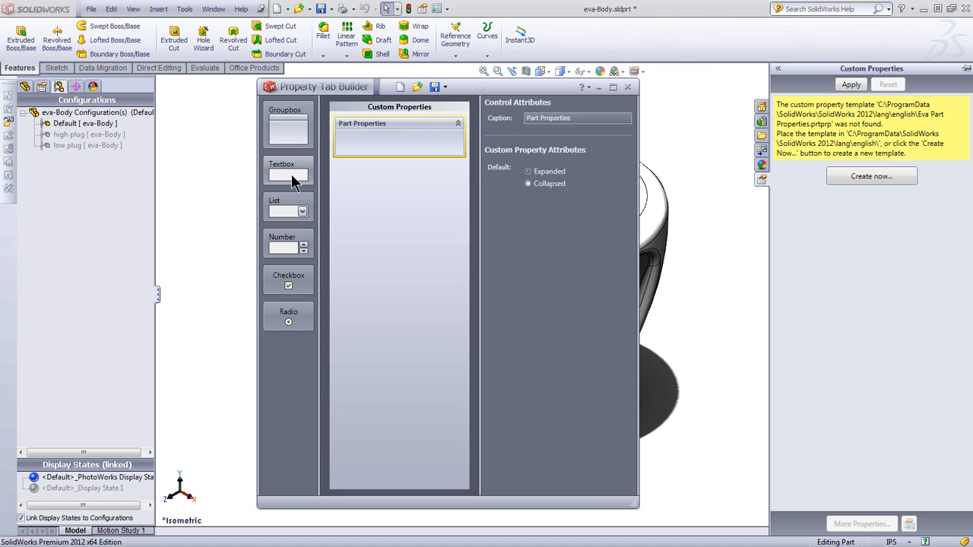
drag(365, 152, 359, 156)
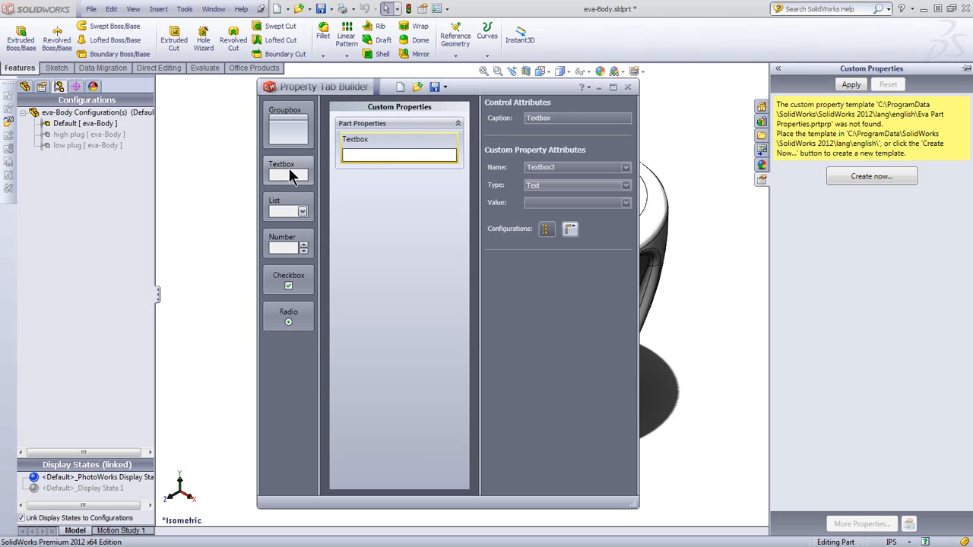
drag(293, 168, 372, 173)
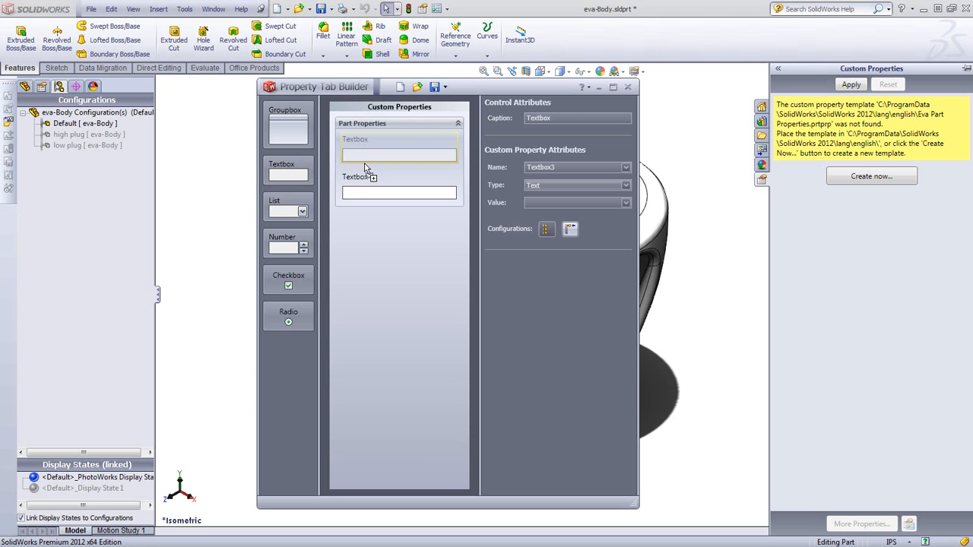
drag(304, 165, 383, 178)
drag(304, 174, 434, 189)
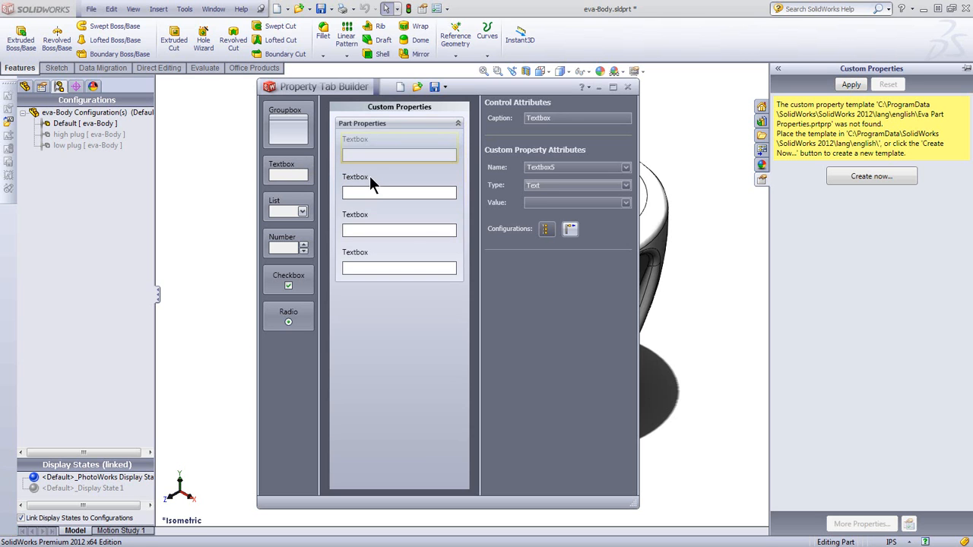
Caption the first textbox in the Part Properties groupbox "Who is this drawing by?"
click(383, 148)
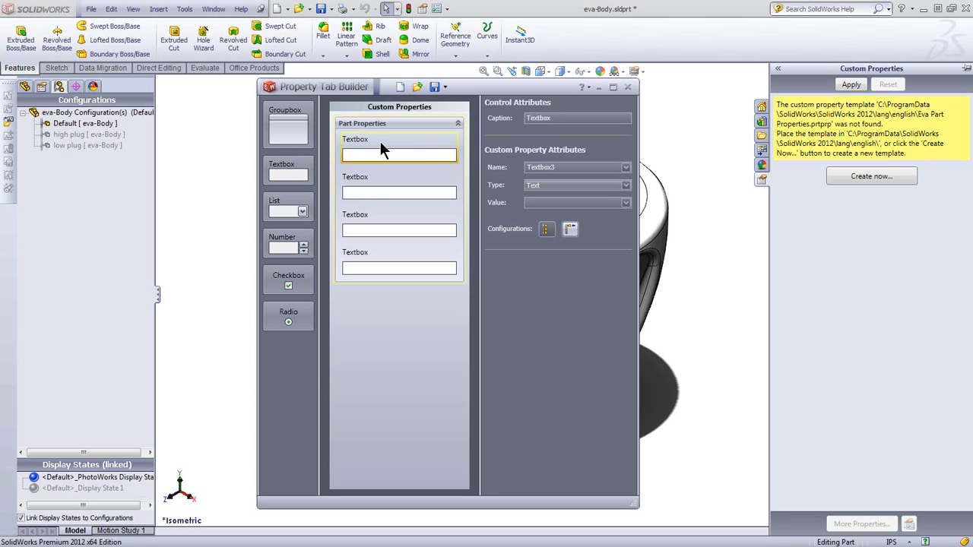
drag(562, 118, 496, 118)
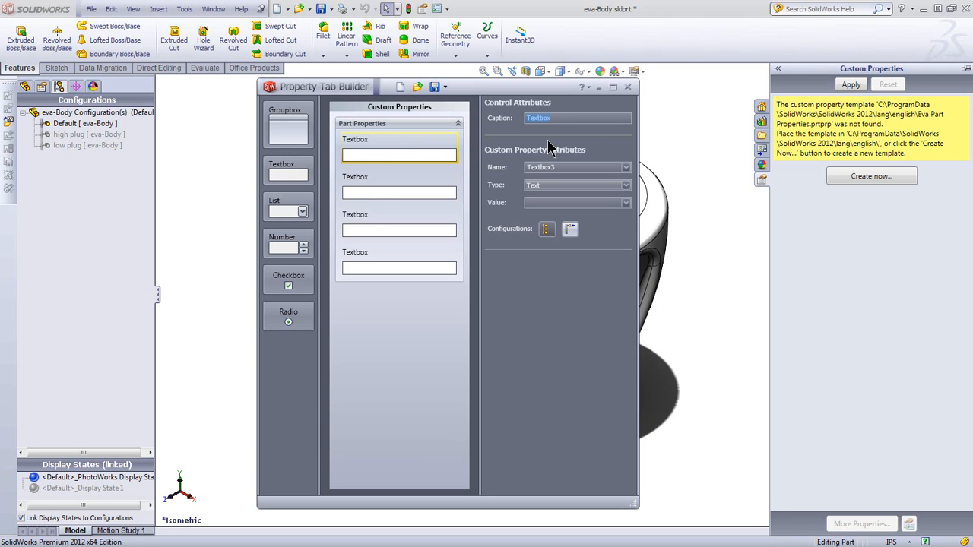
text(Who is the autho)
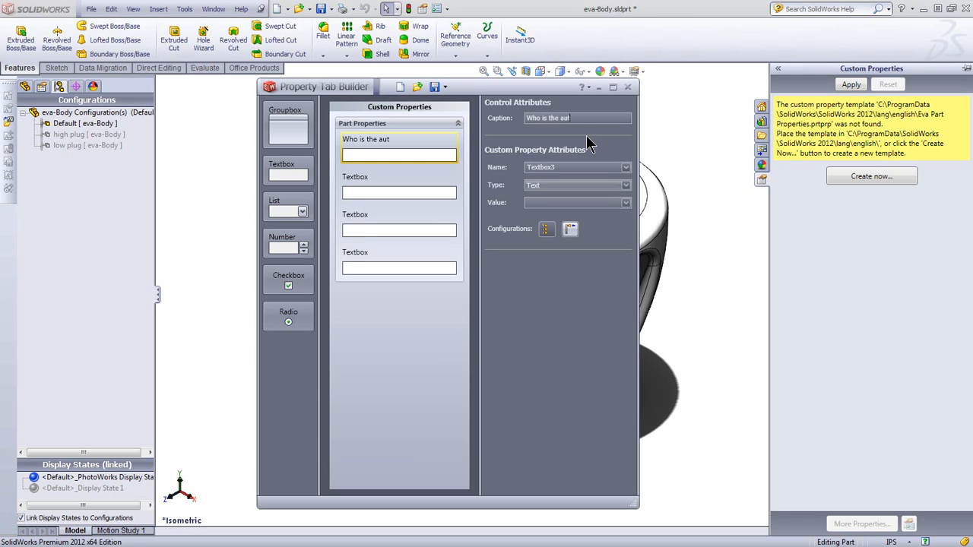
text(r?)
drag(561, 118, 593, 119)
text(drawing by)
text(this)
click(606, 118)
text(?)
Link the first textbox to the Author property and set it to show on the configuration specific tab
click(626, 168)
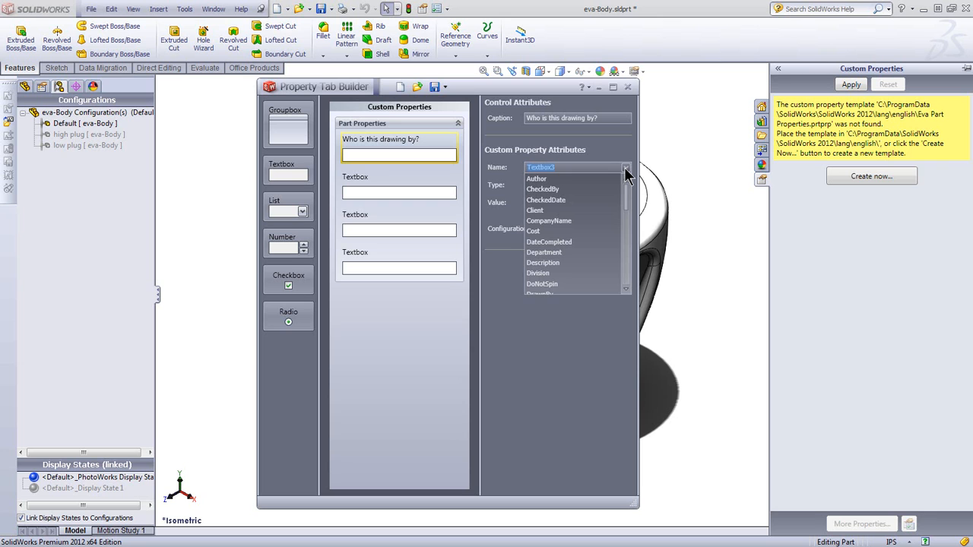
click(546, 179)
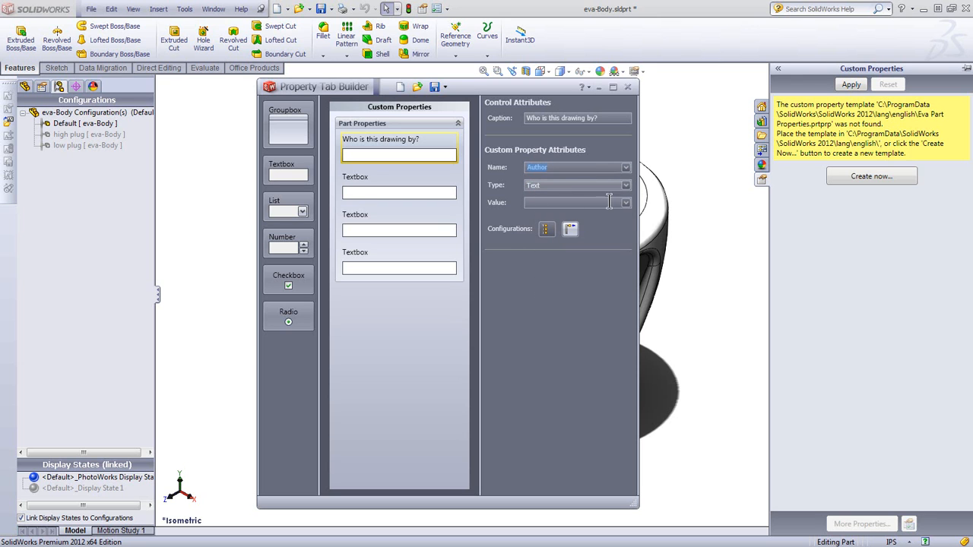
click(547, 231)
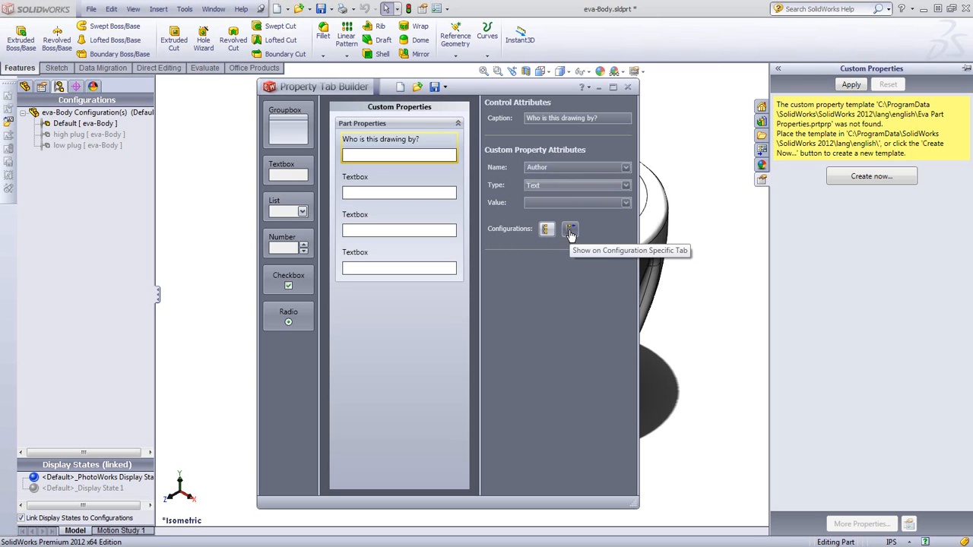
click(570, 233)
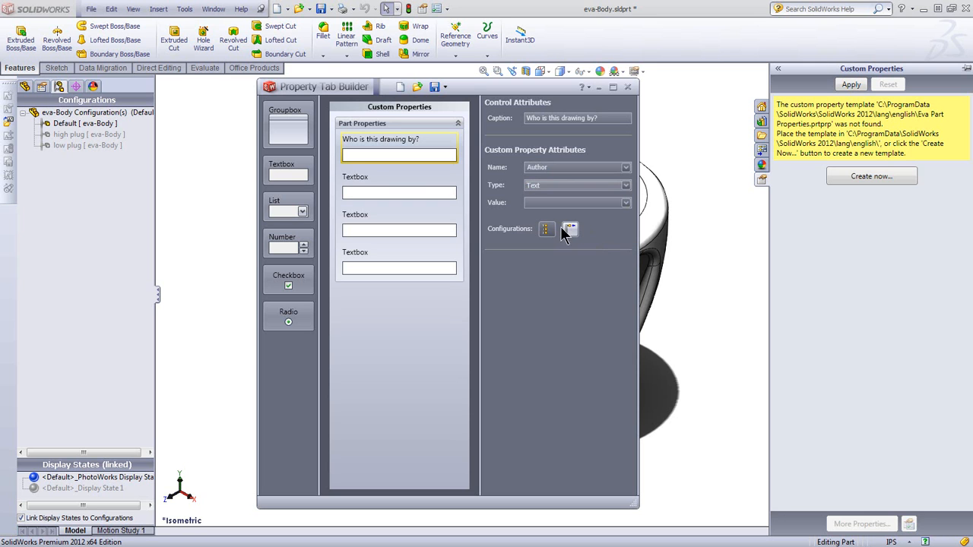
Caption the second textbox "Date Start" and link it to the DrawnDate property
click(388, 184)
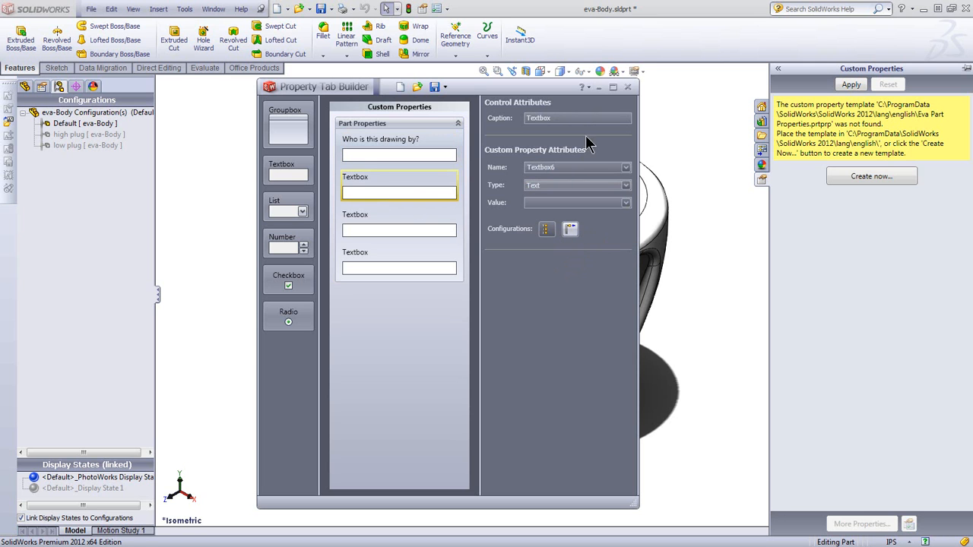
drag(567, 119, 524, 121)
text(Date Start)
click(605, 167)
click(624, 167)
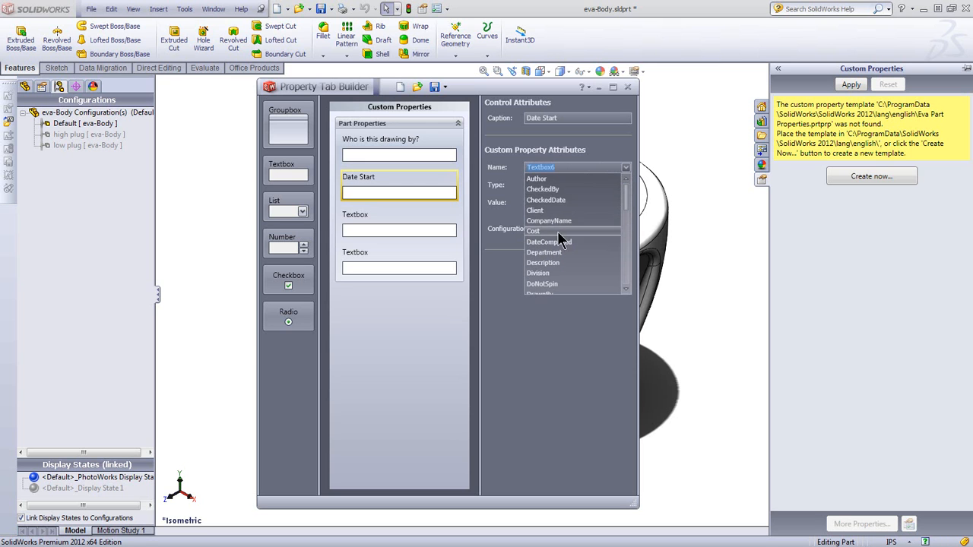
scroll(581, 258, down, 3)
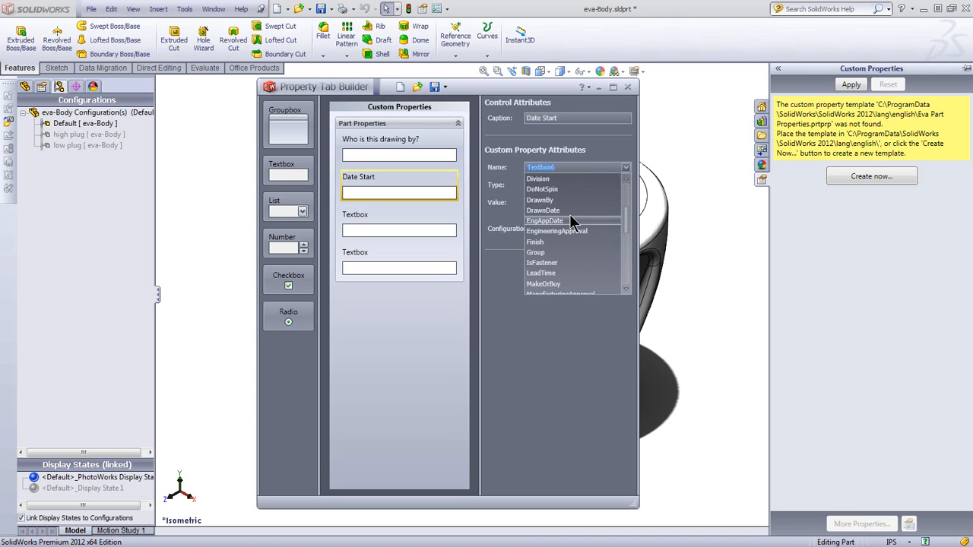
click(553, 211)
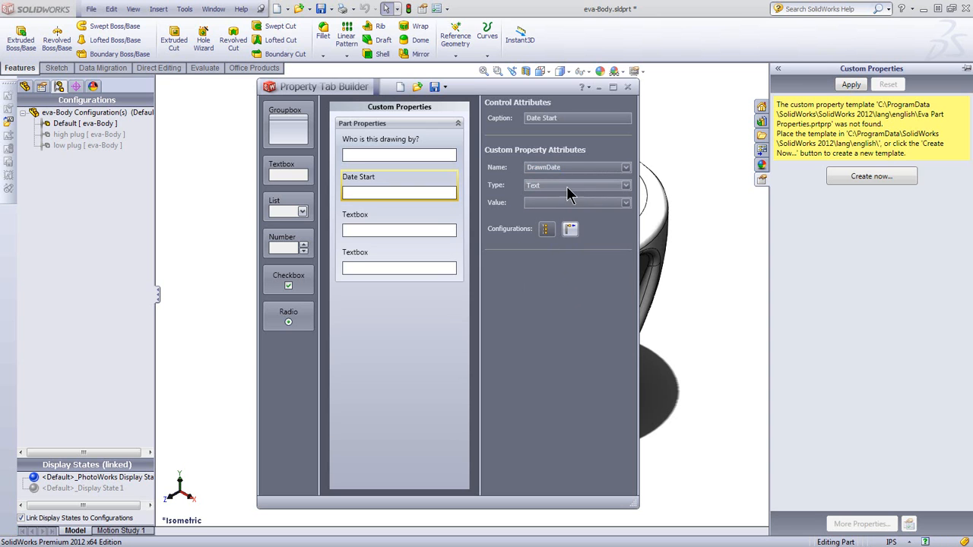
click(428, 216)
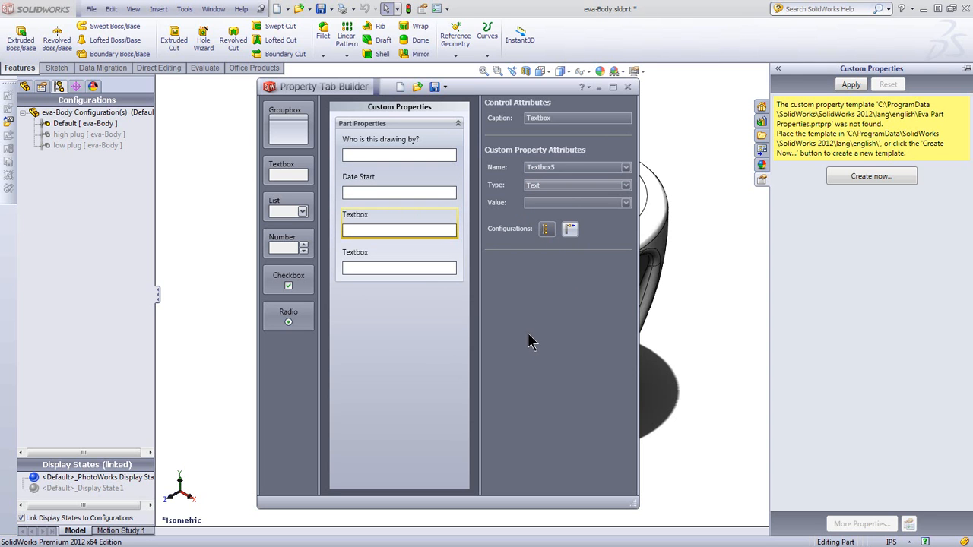
Discard the current form and open the Eva Part Properties.prtprp template from the Mastering Custom Properties folder
click(419, 88)
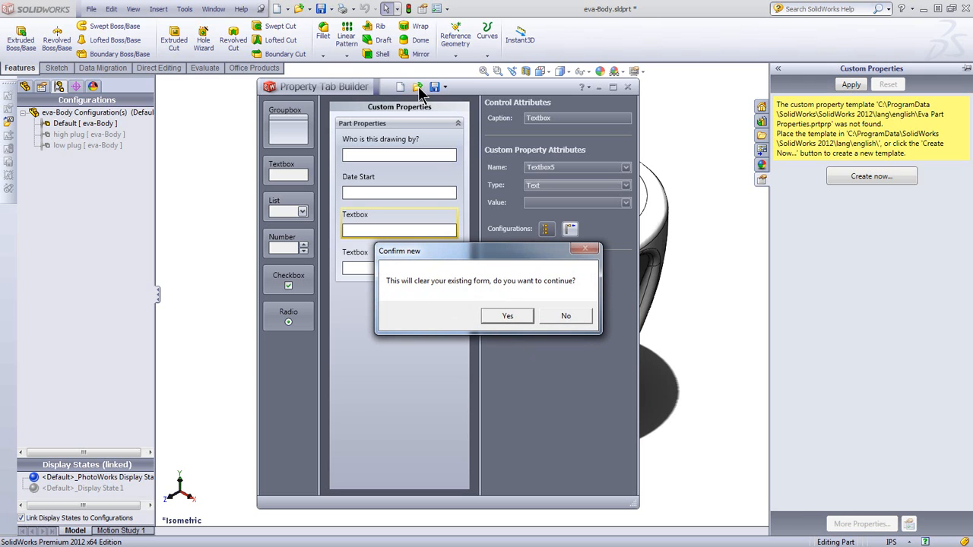
click(507, 316)
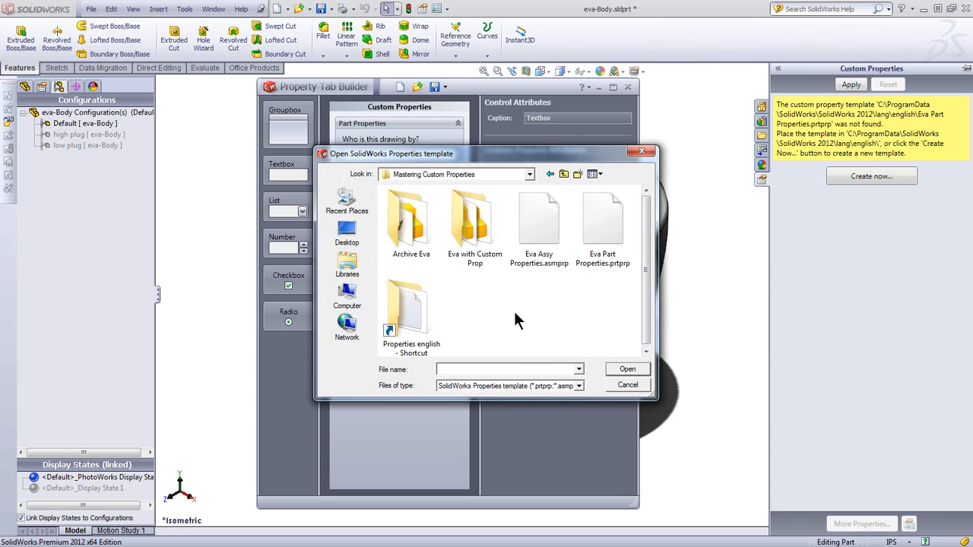
click(606, 217)
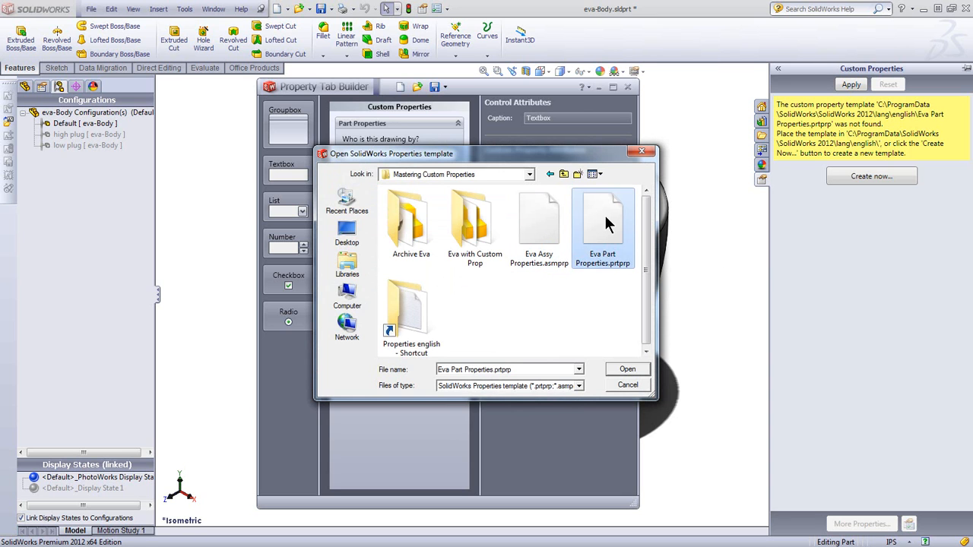
click(624, 371)
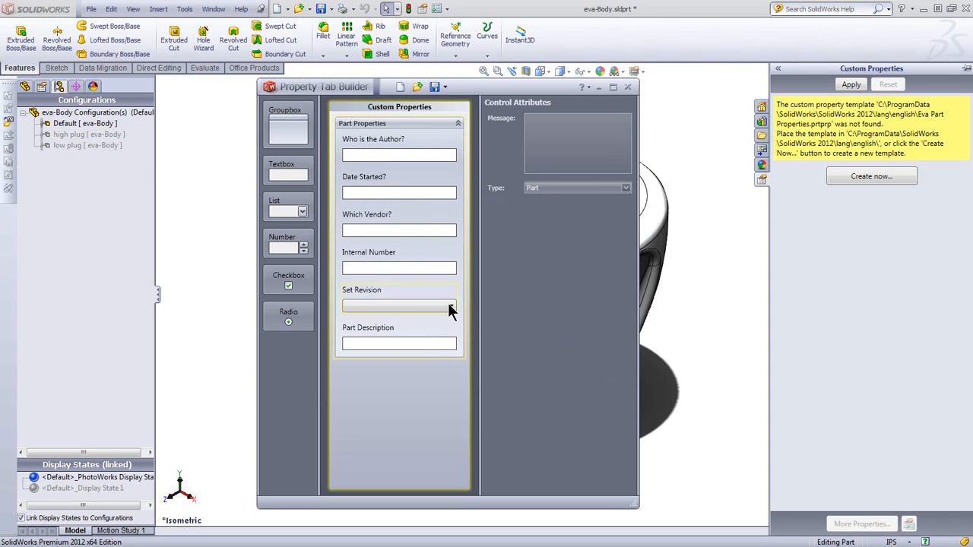
Examine the Set Revision list control's property name, type and full set of list values
click(427, 300)
click(410, 290)
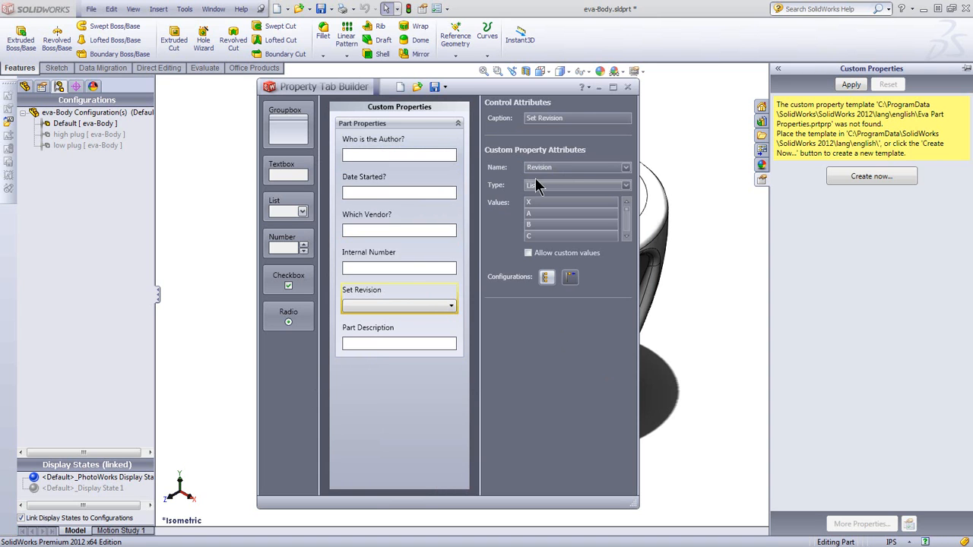
click(626, 236)
click(626, 238)
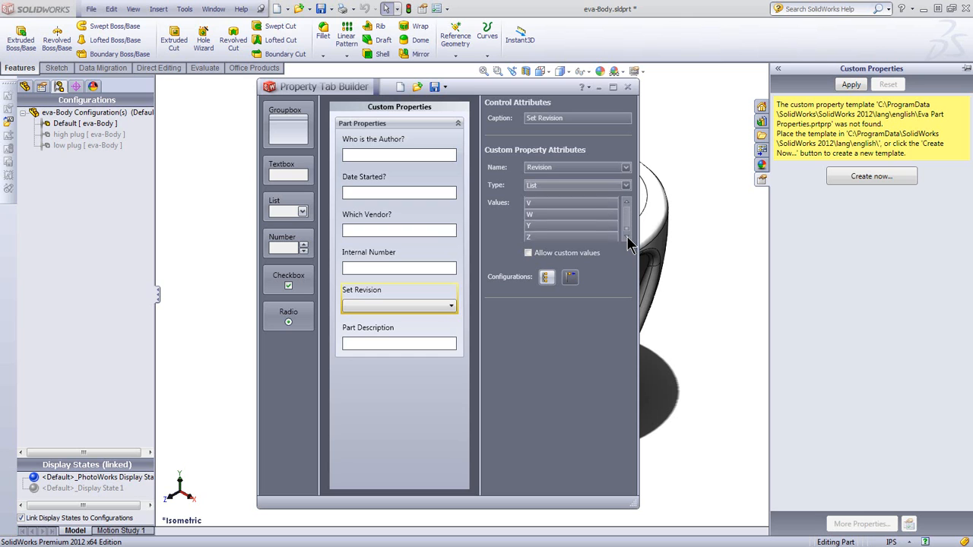
drag(627, 231, 628, 208)
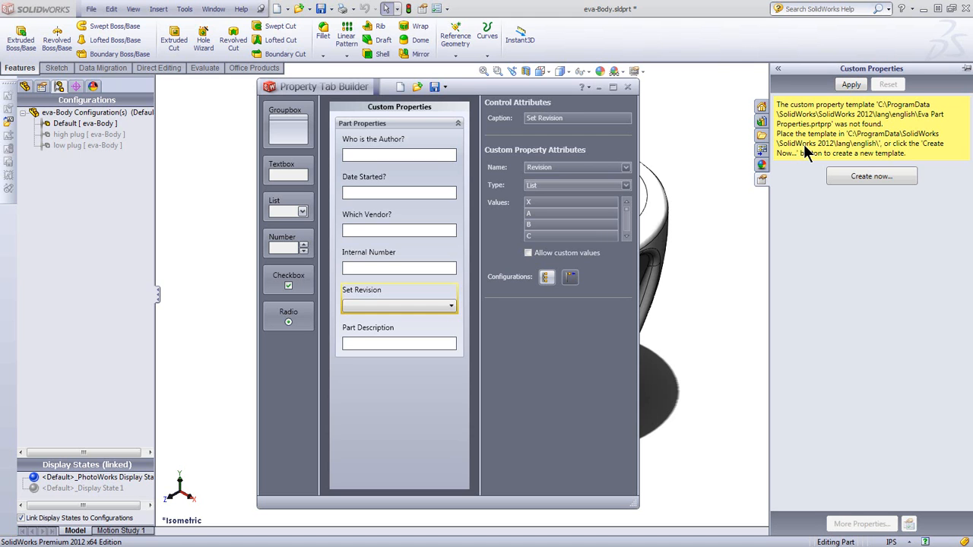
Save the template as Eva Part Properties.prtprp in C:\ProgramData\SolidWorks\SolidWorks 2012\lang\english
click(445, 86)
click(453, 114)
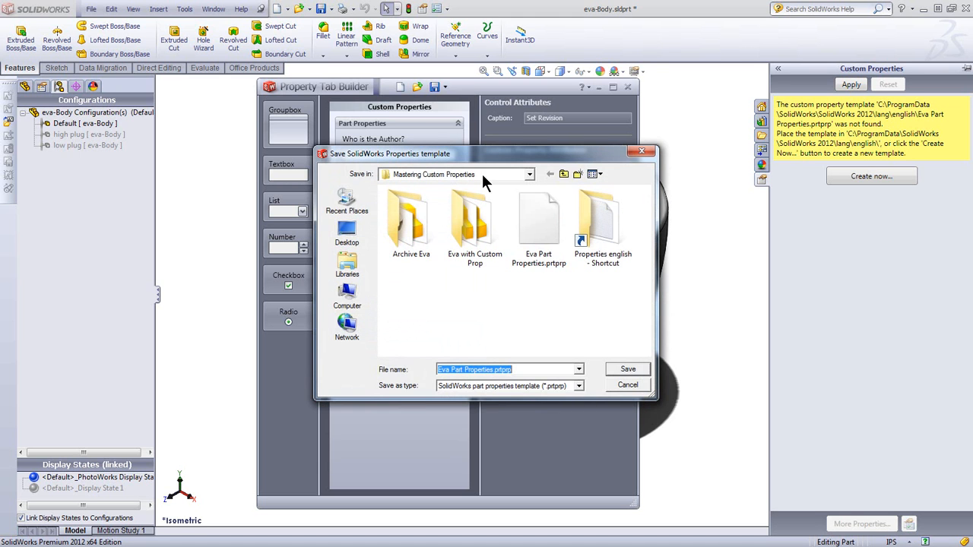
click(482, 174)
click(421, 254)
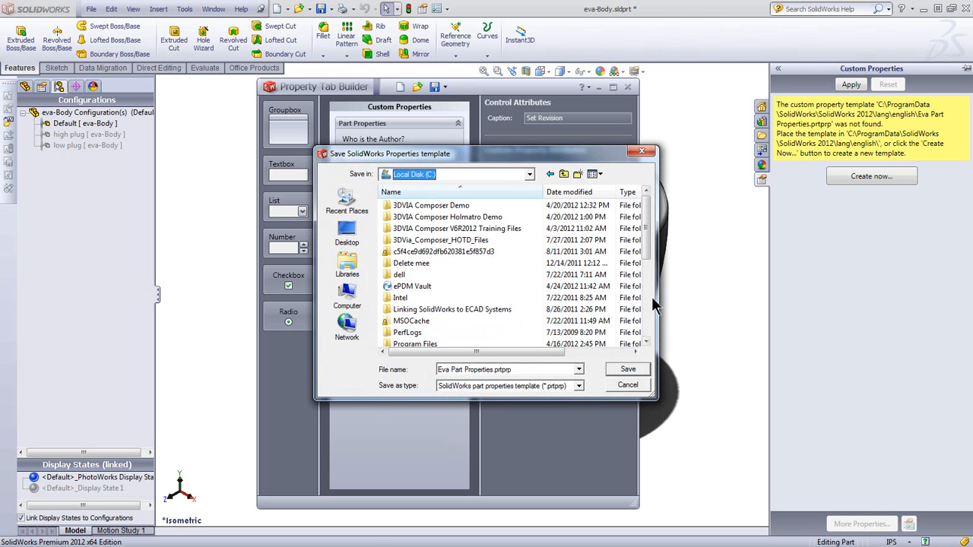
drag(647, 242, 654, 280)
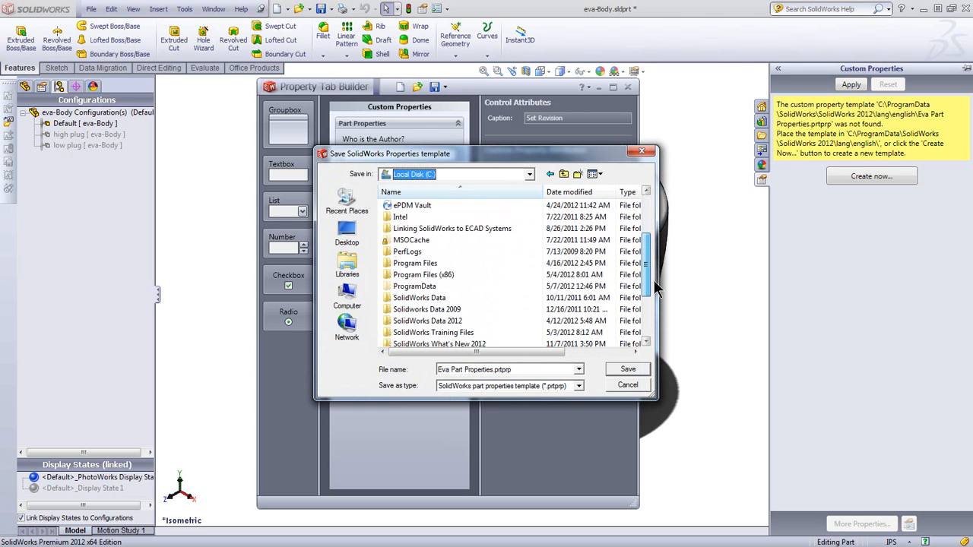
double_click(417, 287)
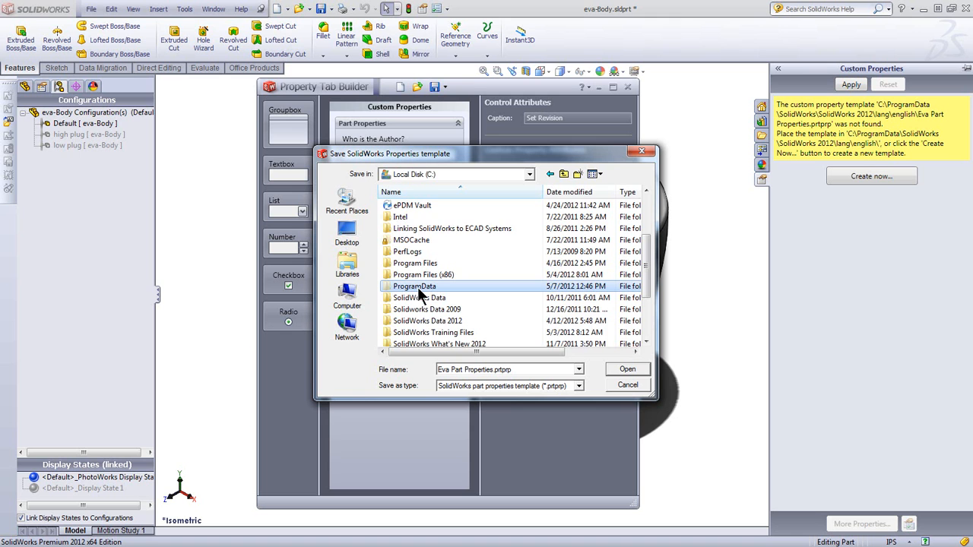
scroll(468, 332, down, 7)
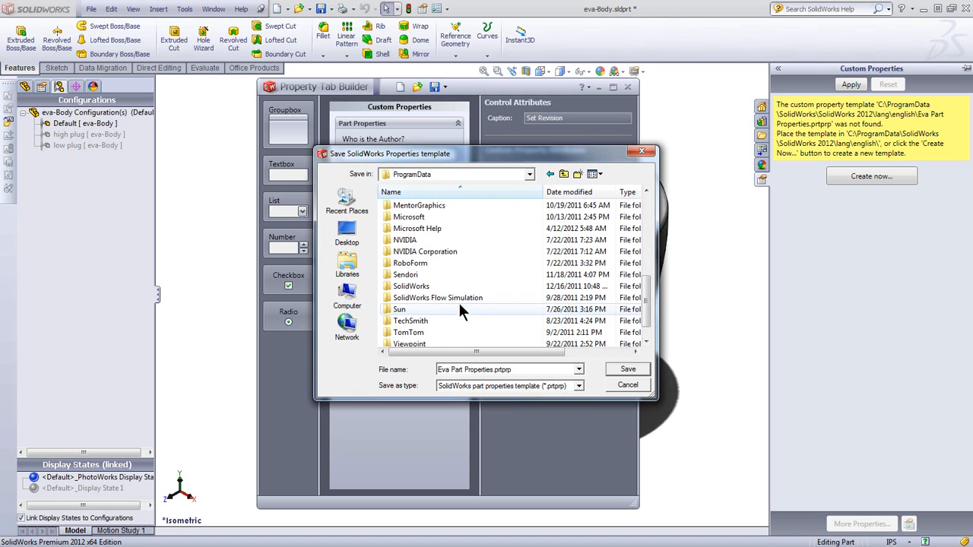
double_click(416, 290)
double_click(418, 239)
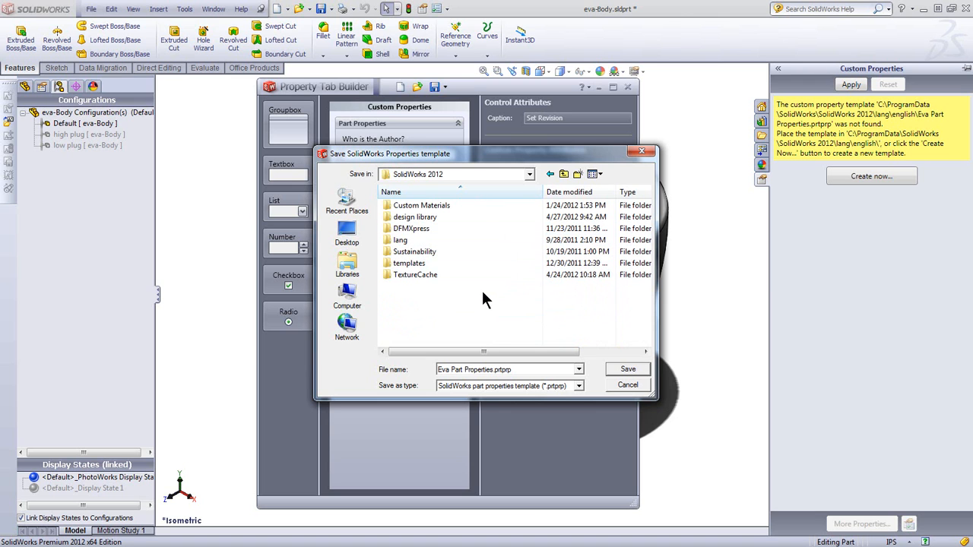
double_click(400, 239)
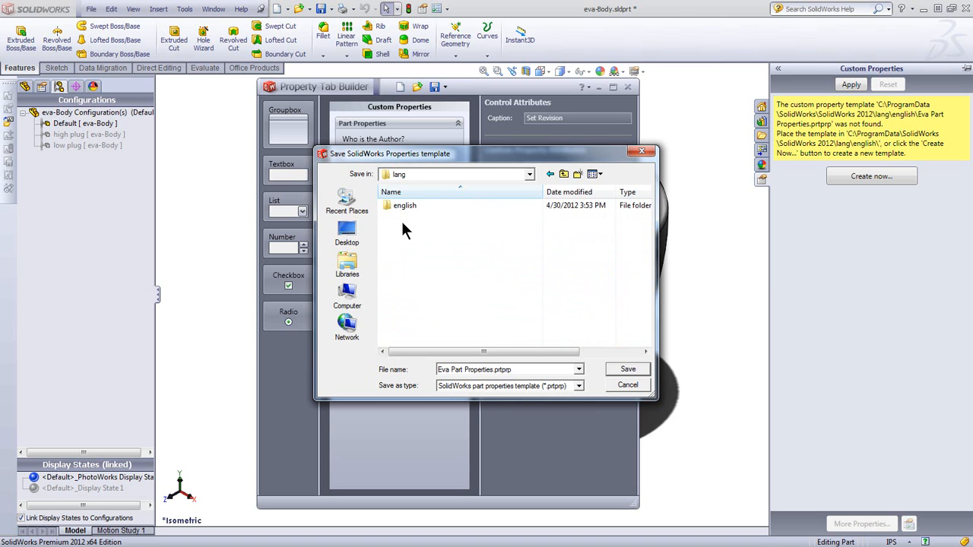
double_click(405, 206)
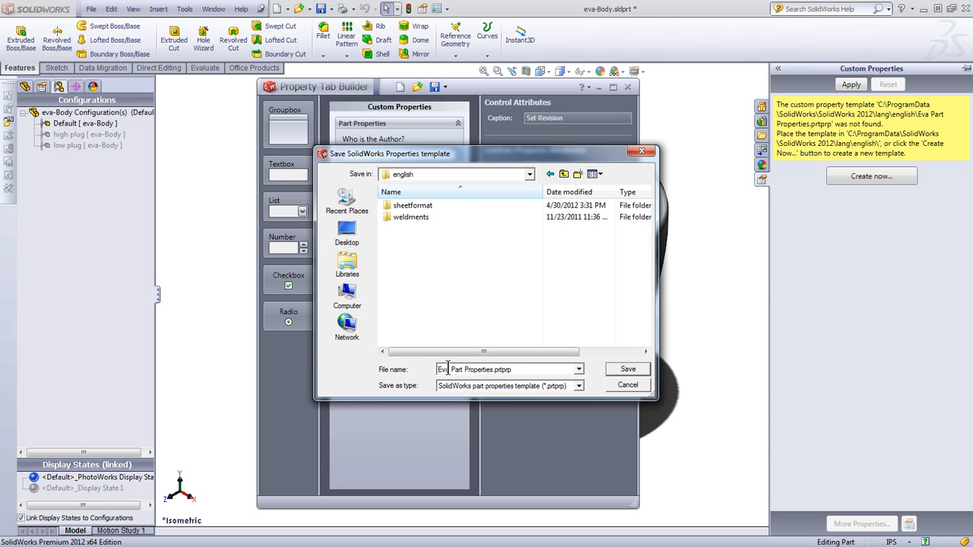
click(630, 371)
click(629, 370)
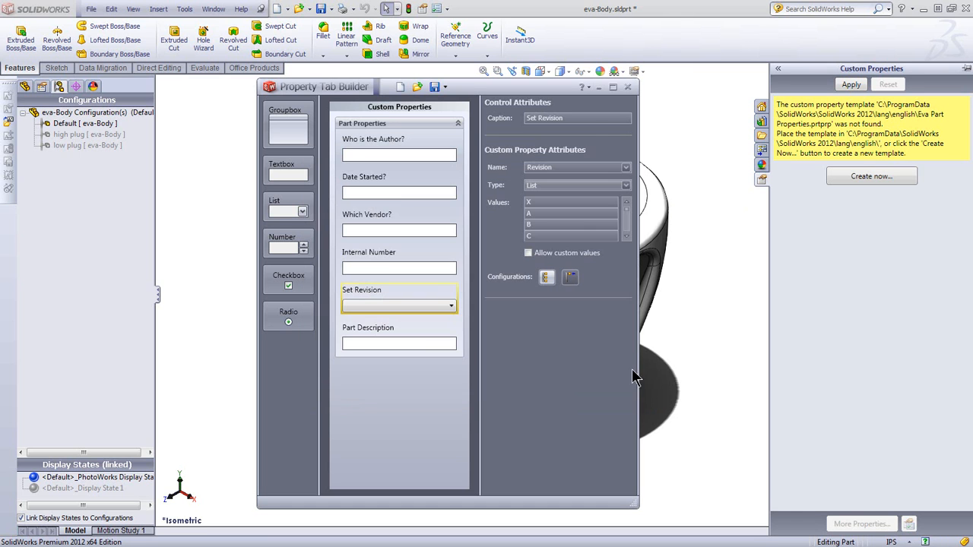
Close Property Tab Builder, then reopen the eva-Body part's custom properties form and review the Set Revision choices
click(626, 87)
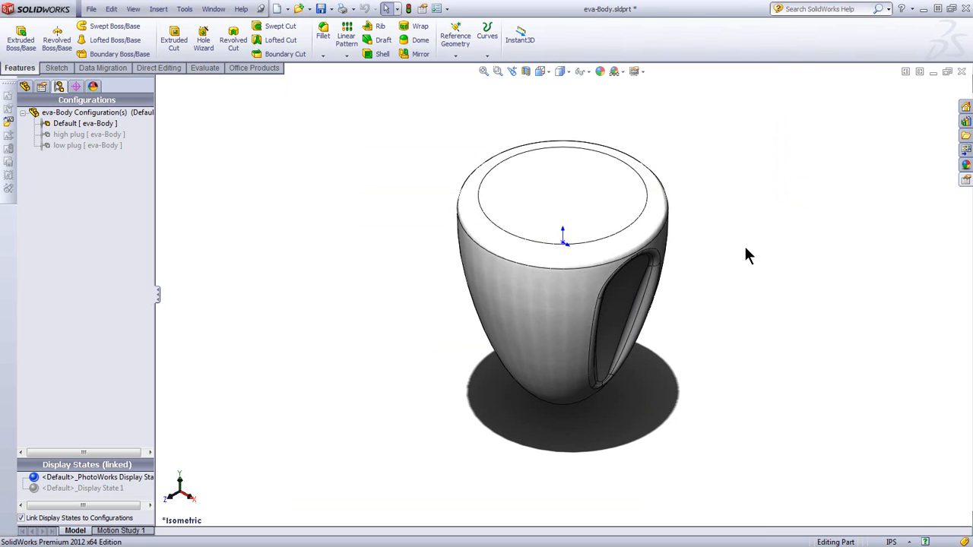
click(964, 181)
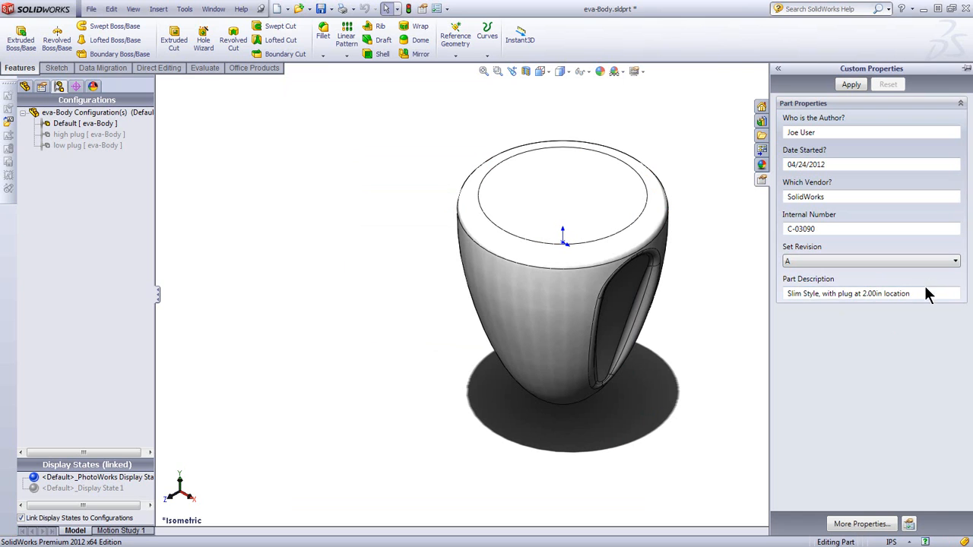
click(848, 262)
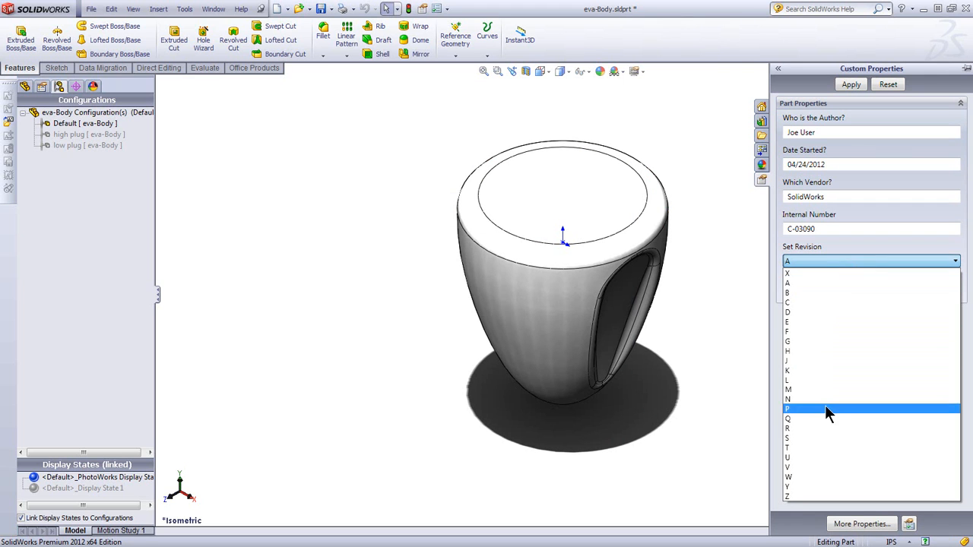
click(845, 228)
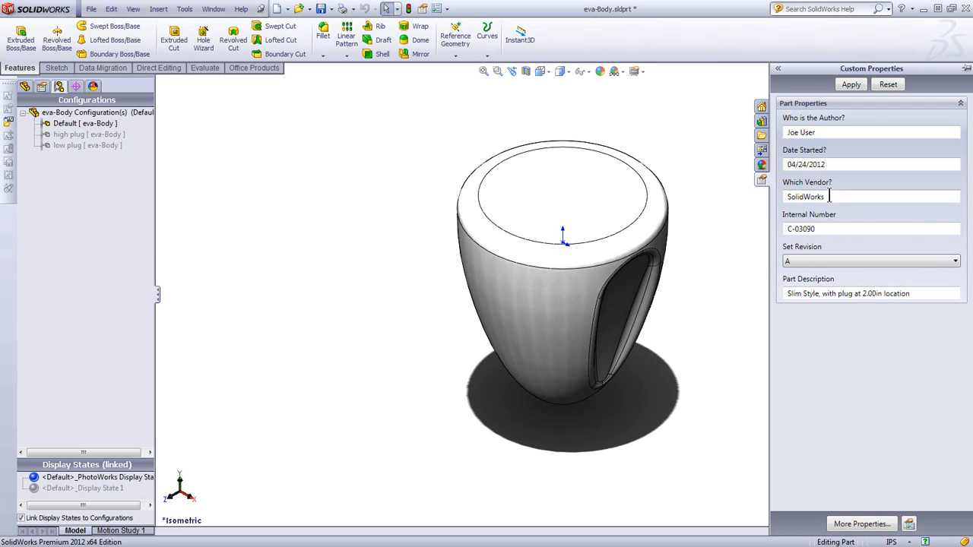
Set the eva-Body part's vendor property to "New Company to come"
drag(836, 196, 748, 202)
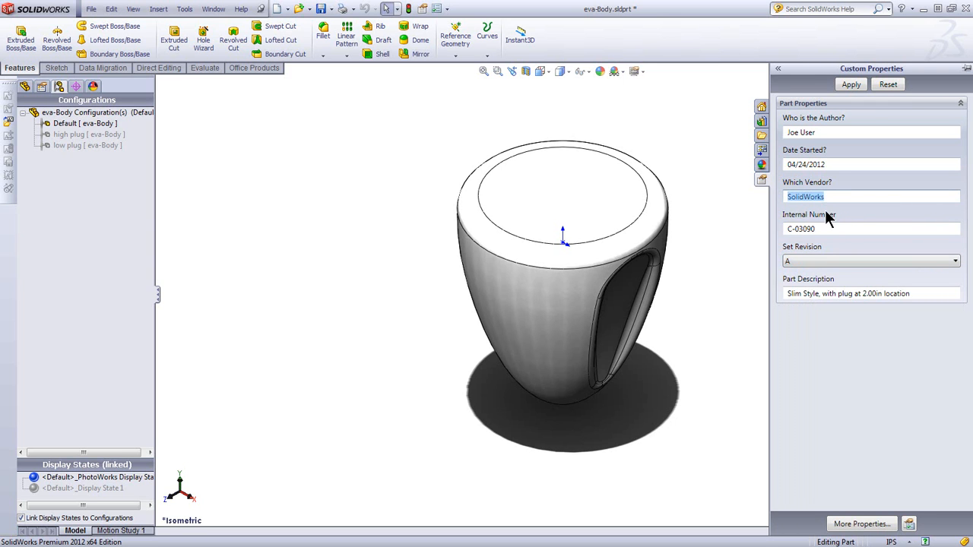
text(New Compan)
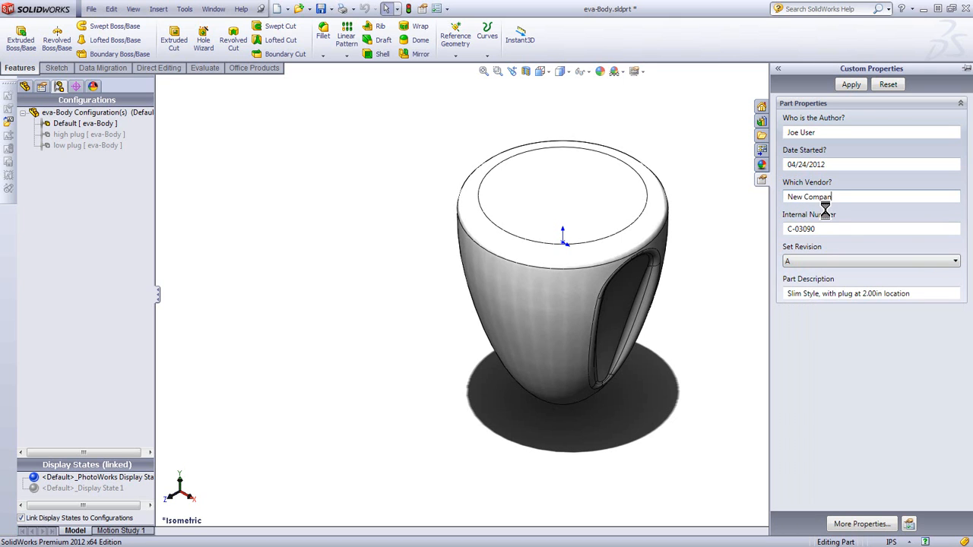
text(y to come)
click(834, 164)
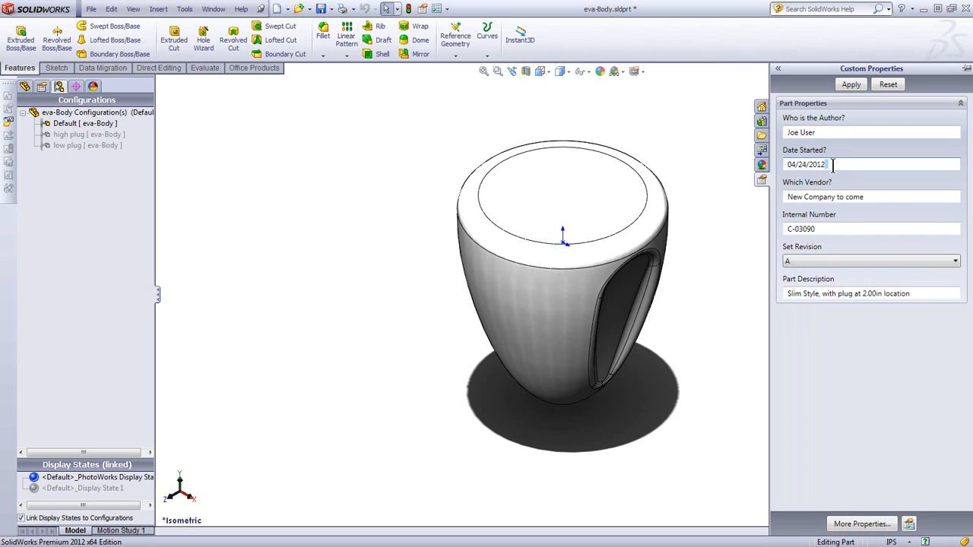
Set the eva-Body part's start date to 04/24/2013, replace the author's name, and apply the property changes
key(BackSpace)
text(3)
click(839, 135)
double_click(790, 131)
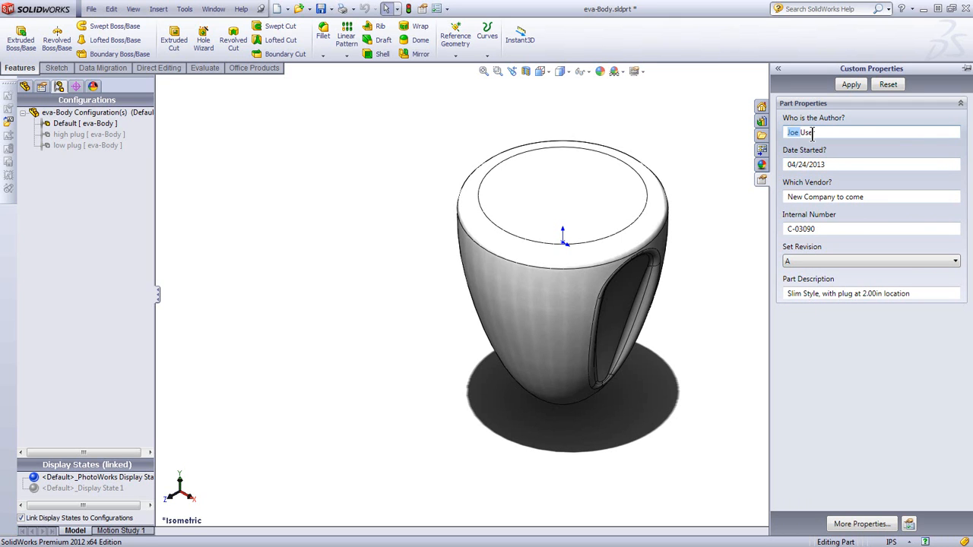
text(Pett)
key(Delete)
key(Delete)
text(e)
key(Return)
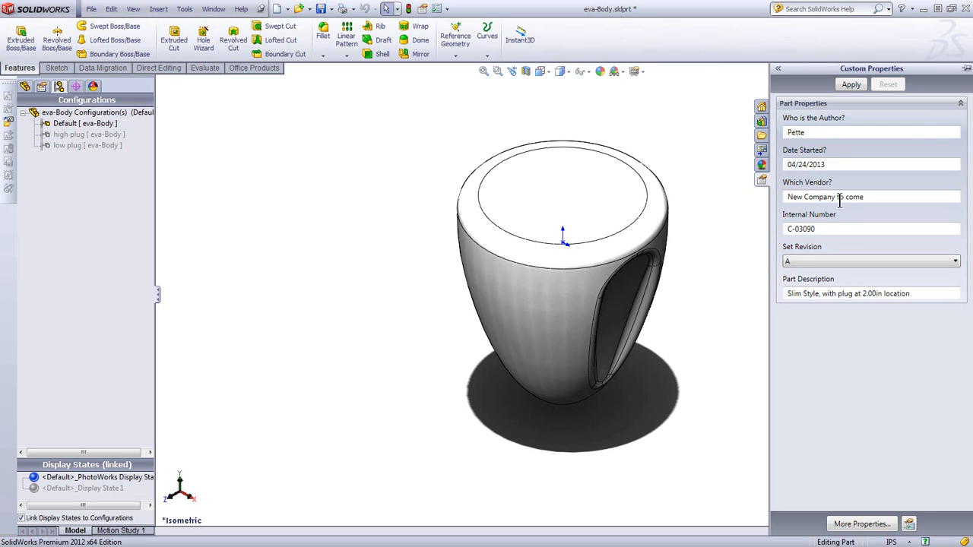
click(820, 132)
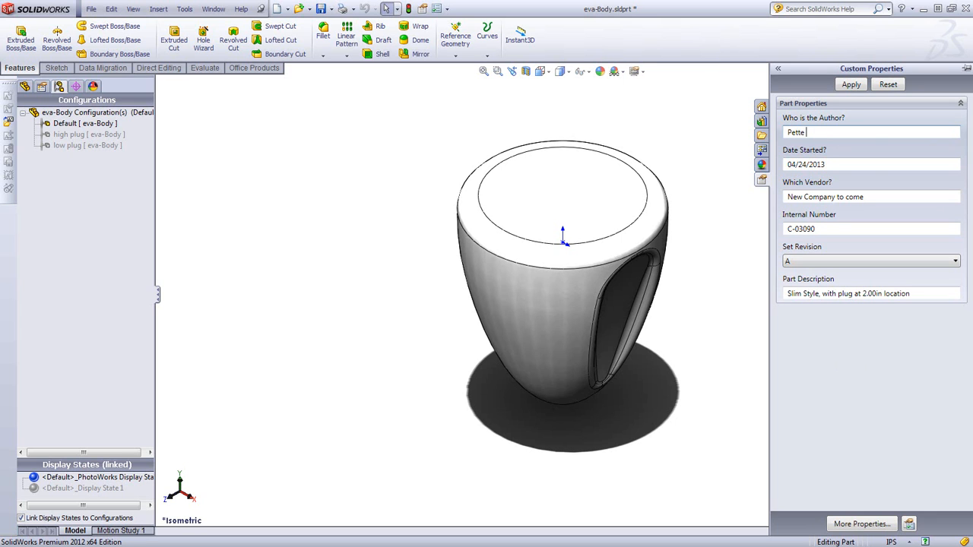
text(name)
click(852, 85)
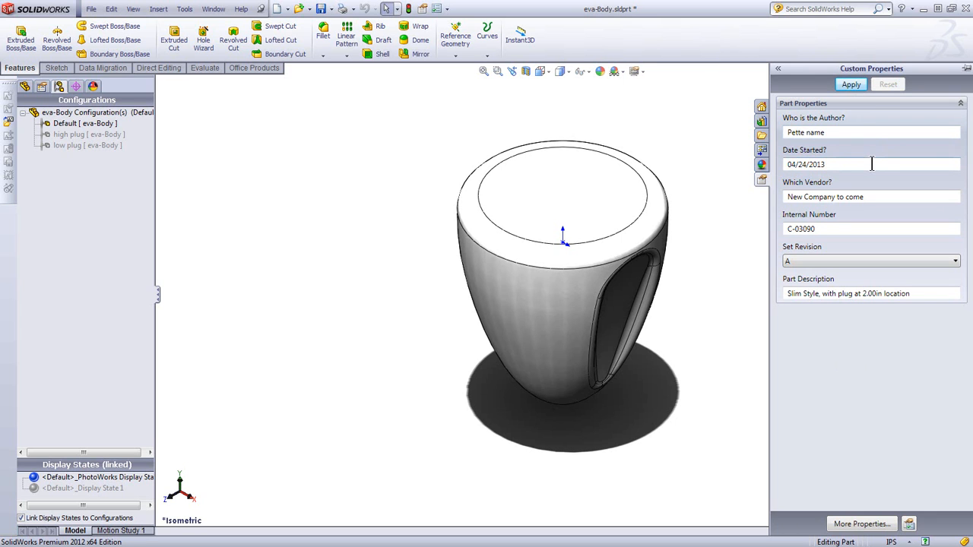
Review eva-Body's file properties, and in the eva assembly review the custom properties of the body, head and arm components
click(423, 9)
click(656, 380)
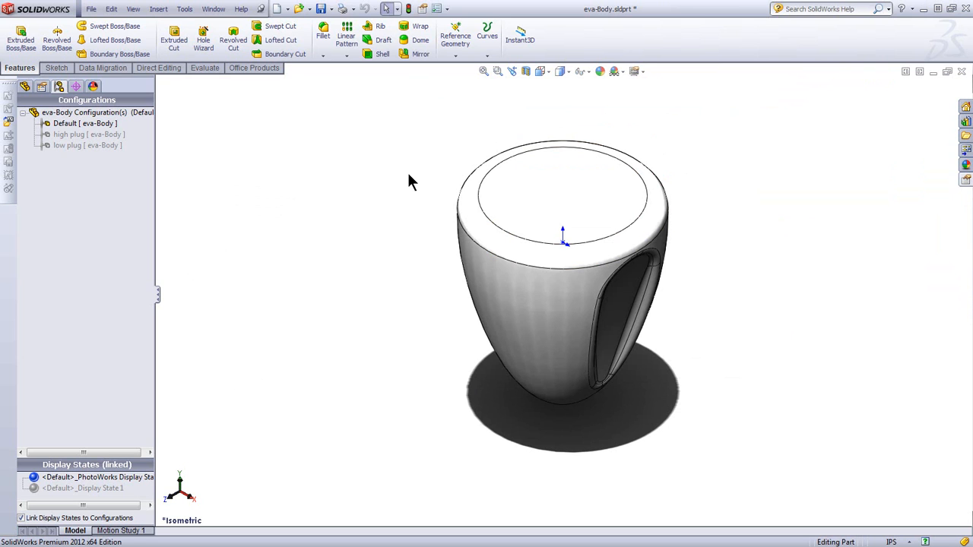
key(ctrl+Tab)
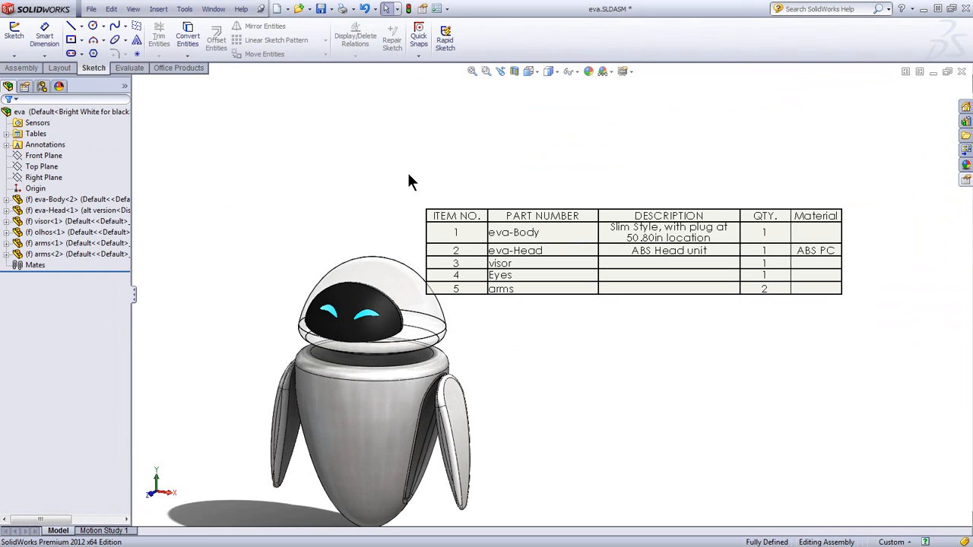
click(965, 180)
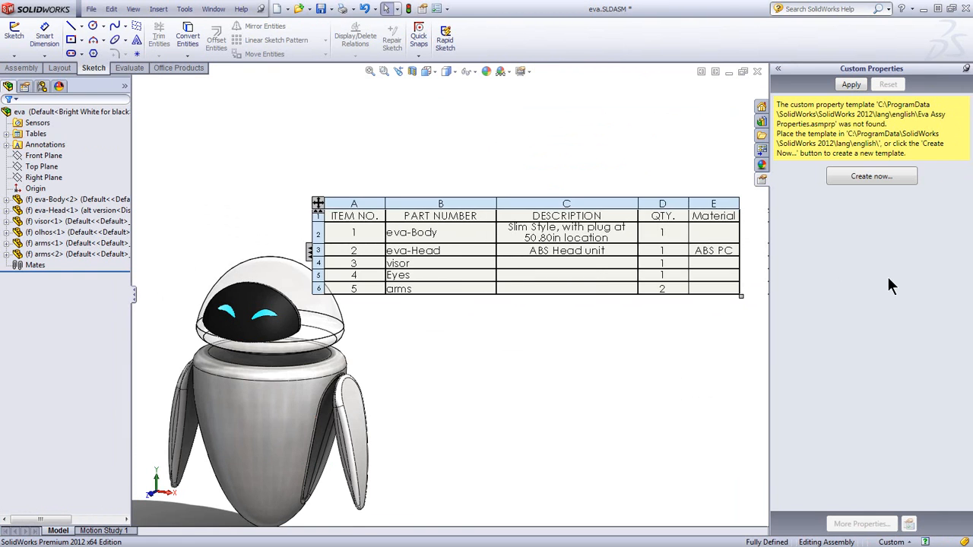
click(263, 405)
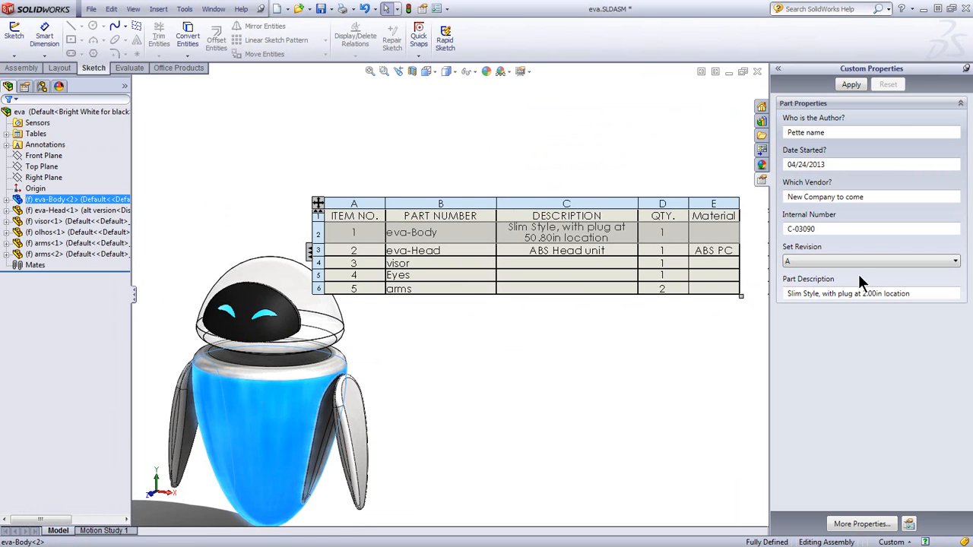
click(310, 318)
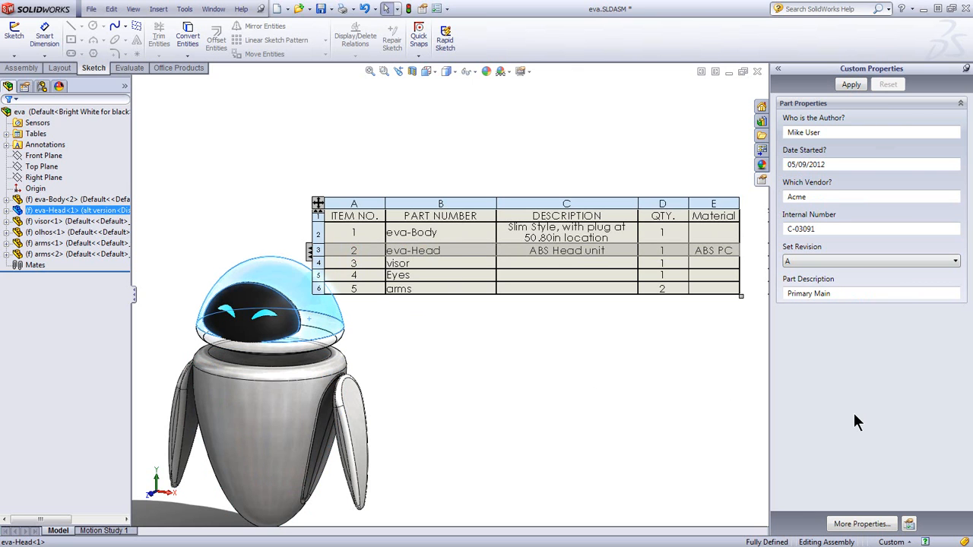
click(356, 444)
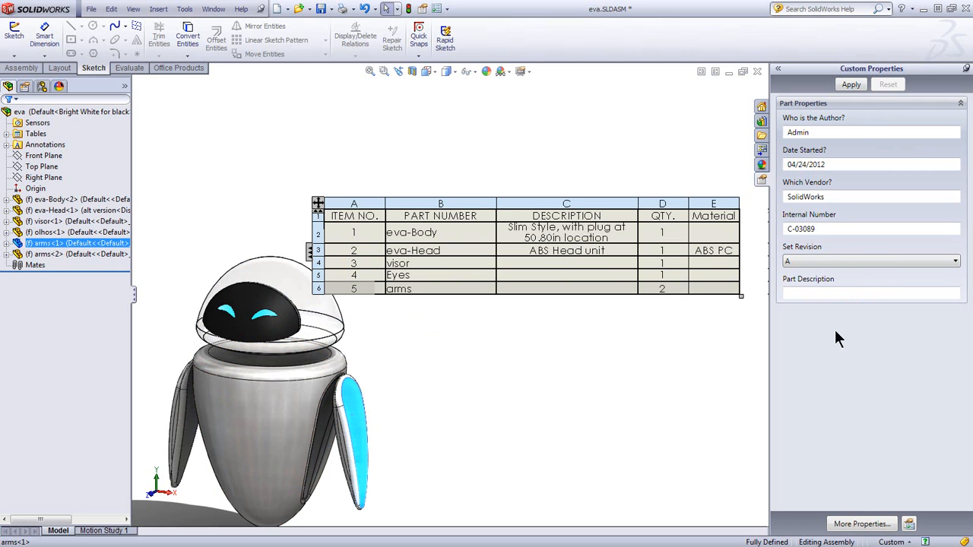
click(858, 83)
Set the visor component's part description to "Visor Black" and apply it from within the assembly
click(269, 303)
click(817, 293)
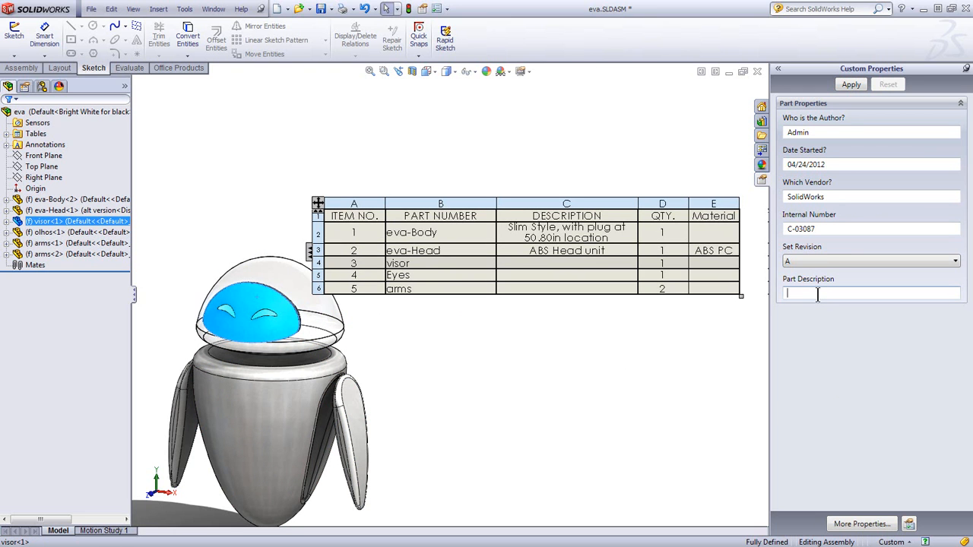
text(Vis)
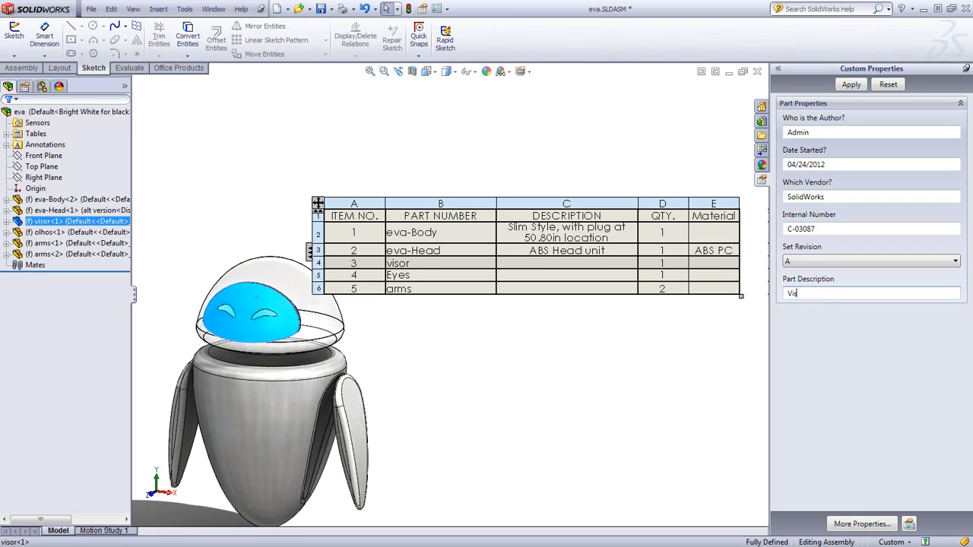
text(or Black)
click(849, 85)
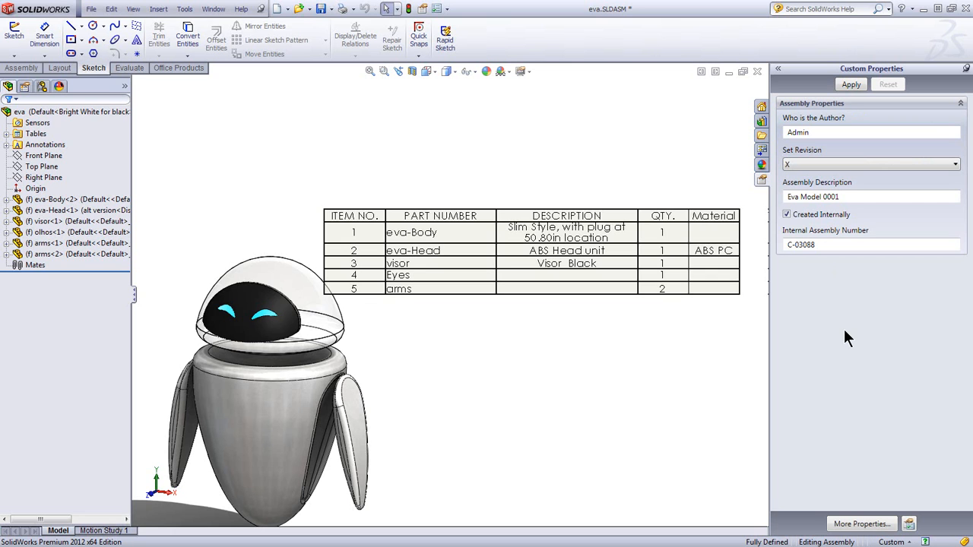
Mark the eva assembly as not created internally, enter "sde a-asdf" as its vendor part number, and apply the properties
click(787, 216)
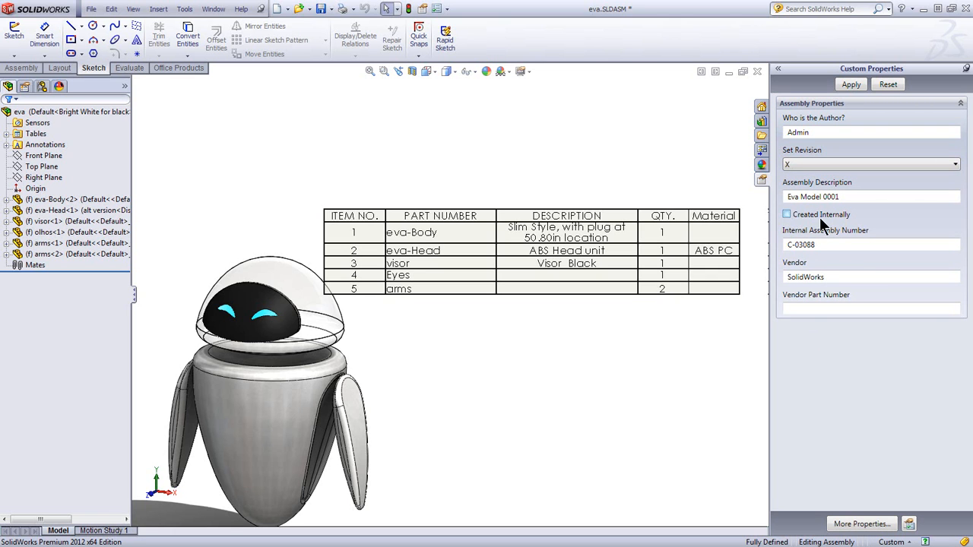
click(786, 216)
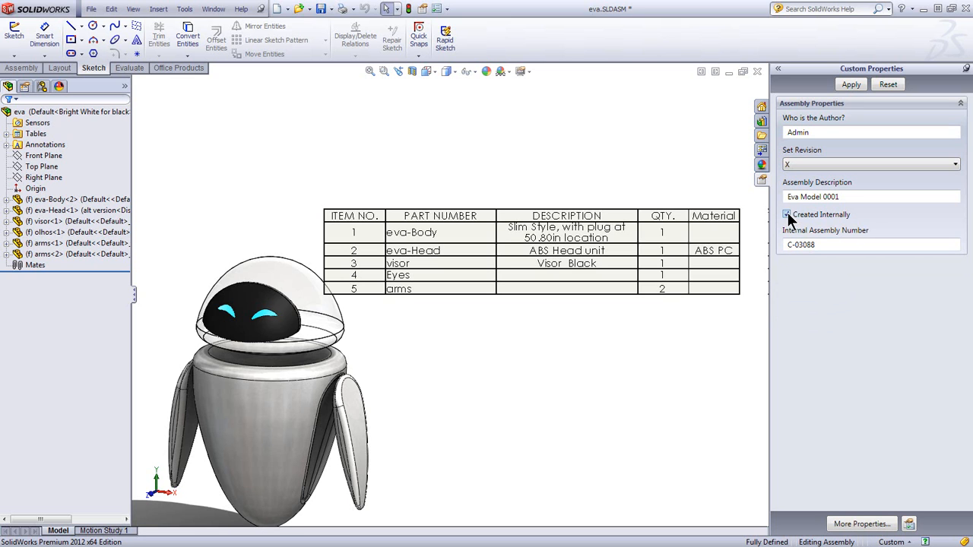
click(787, 215)
click(847, 309)
text(sde a-asdf)
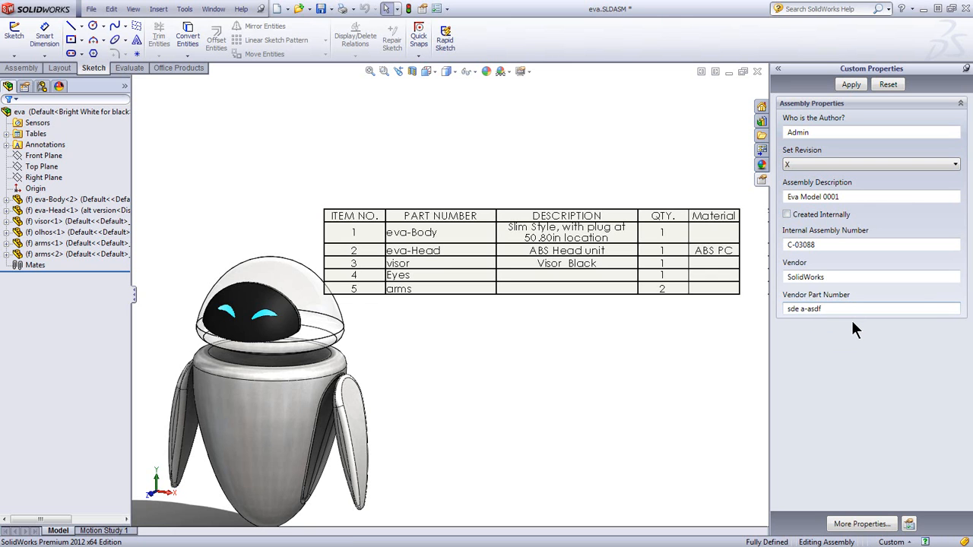
click(851, 84)
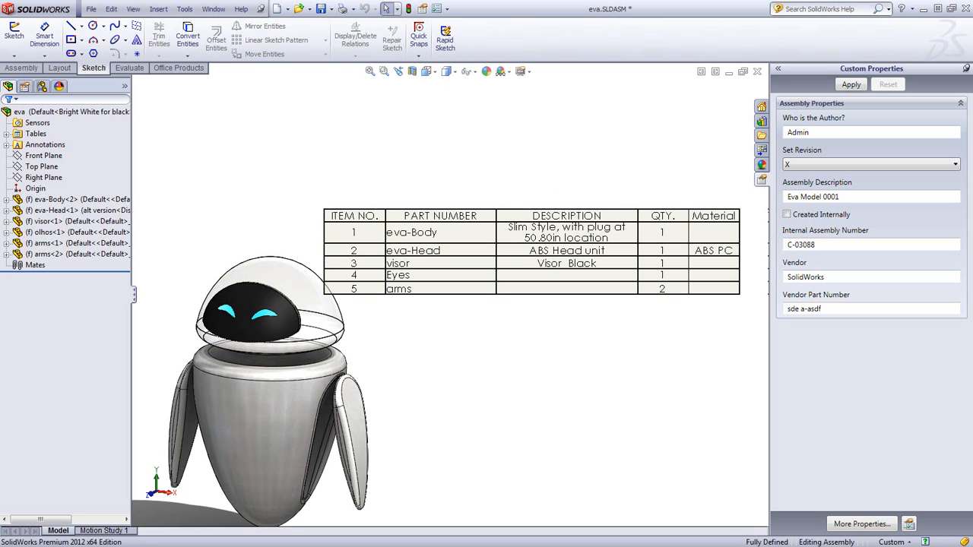
Open Eva Assy Properties.asmprp in Property Tab Builder and examine the Created Internally checkbox's values and advanced visibility options
key(alt+Tab)
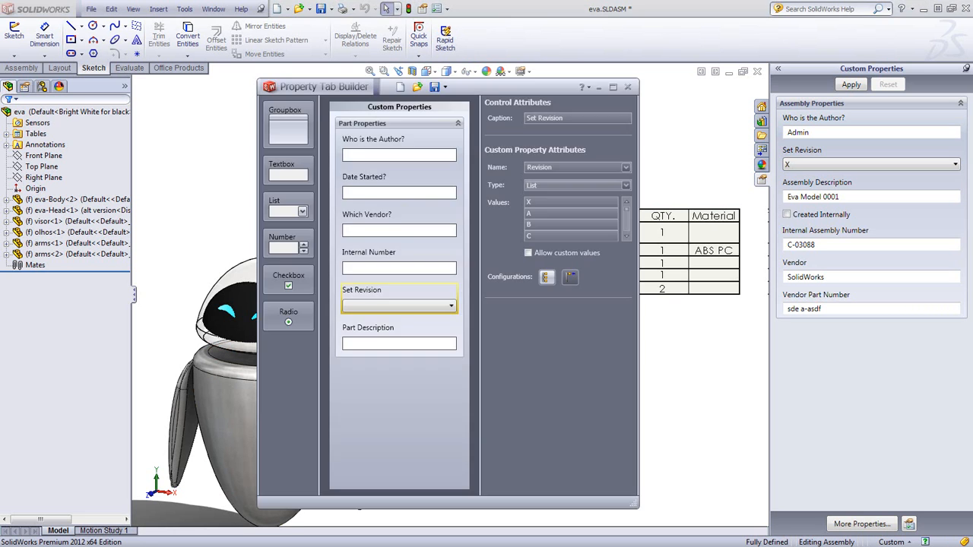
click(417, 88)
click(507, 315)
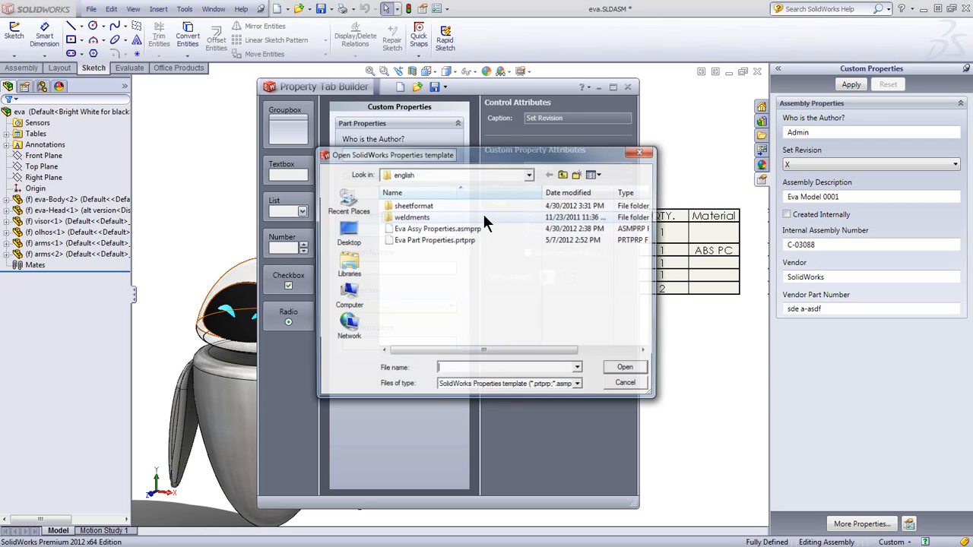
click(438, 231)
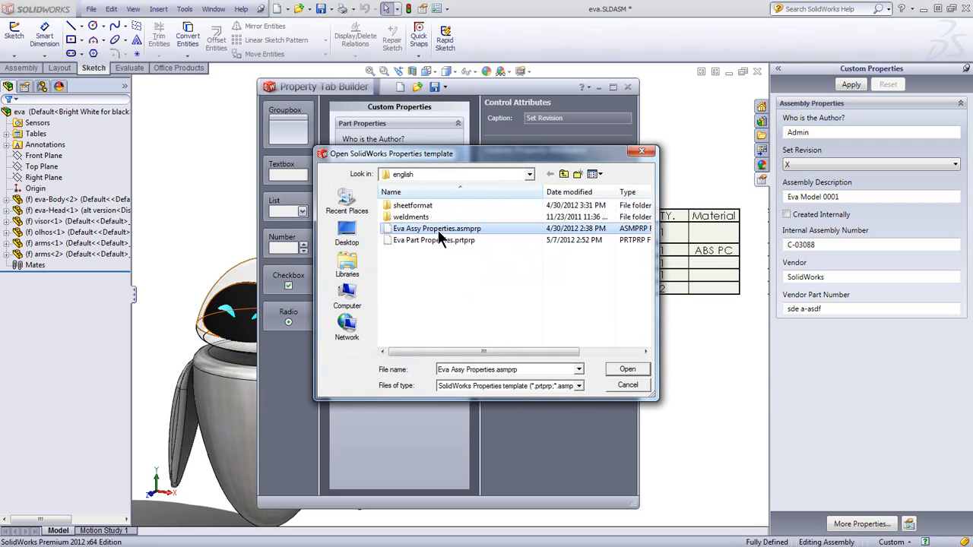
click(628, 369)
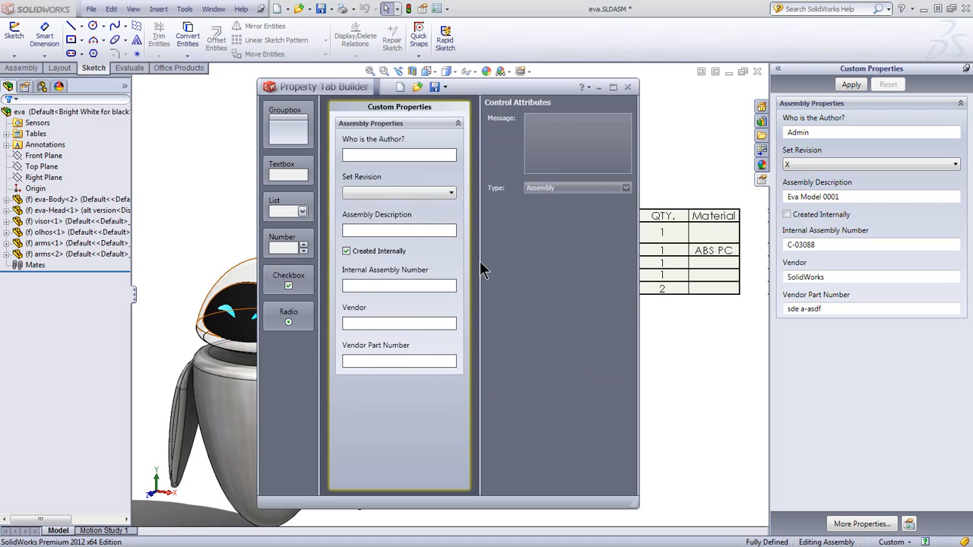
click(399, 253)
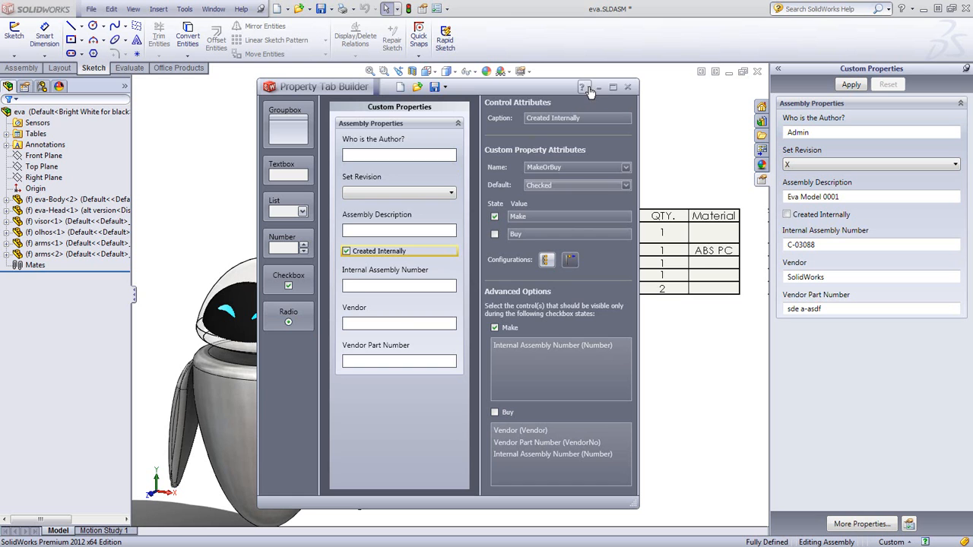
Exit Property Tab Builder without saving the template and collapse the assembly's custom properties form
click(626, 87)
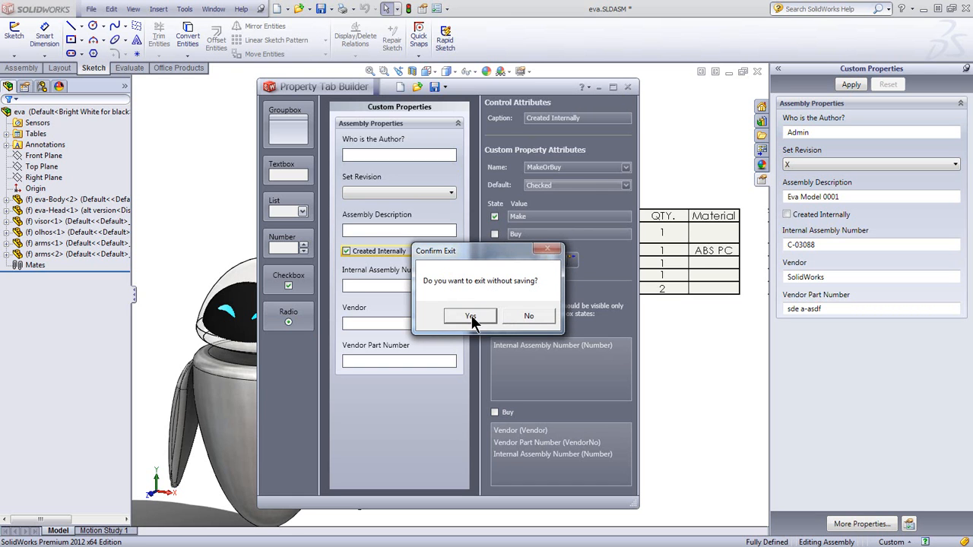
click(523, 315)
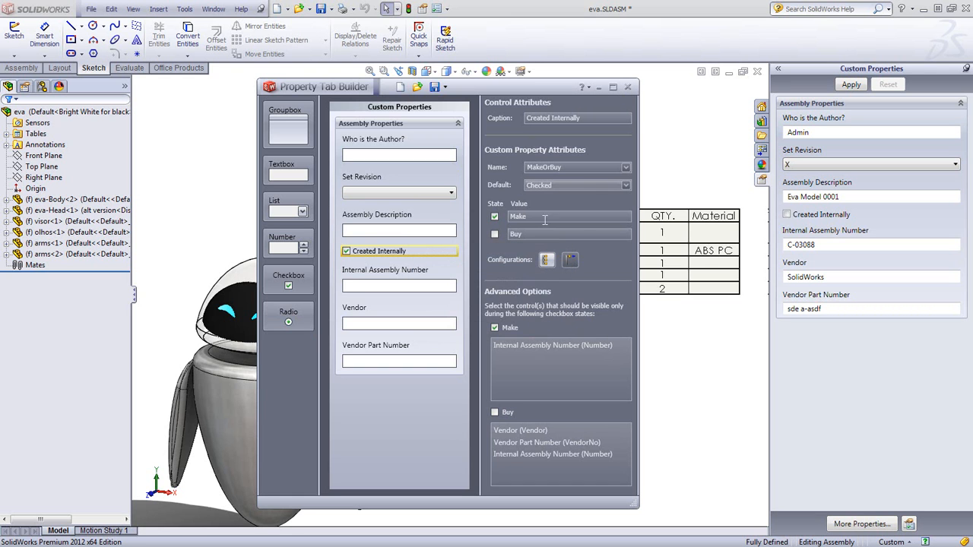
click(628, 87)
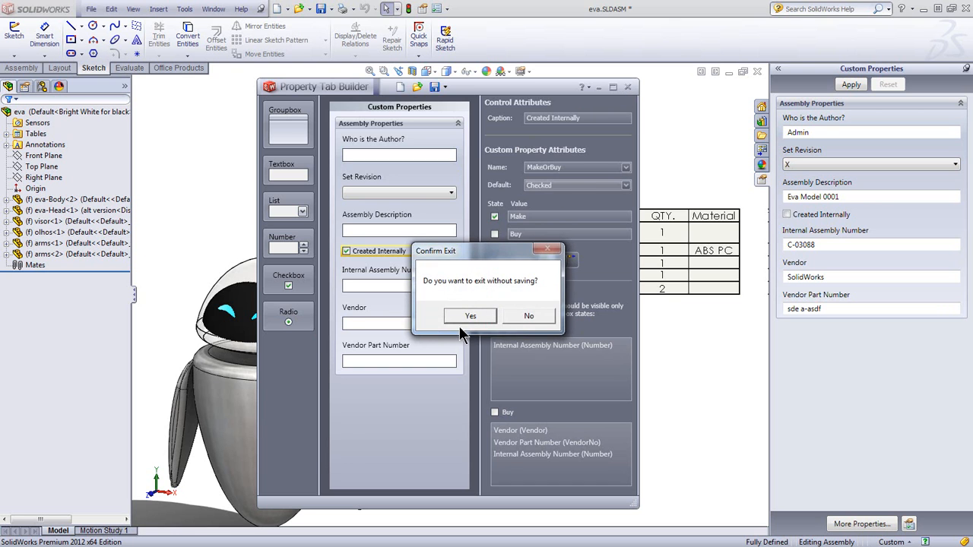
click(469, 316)
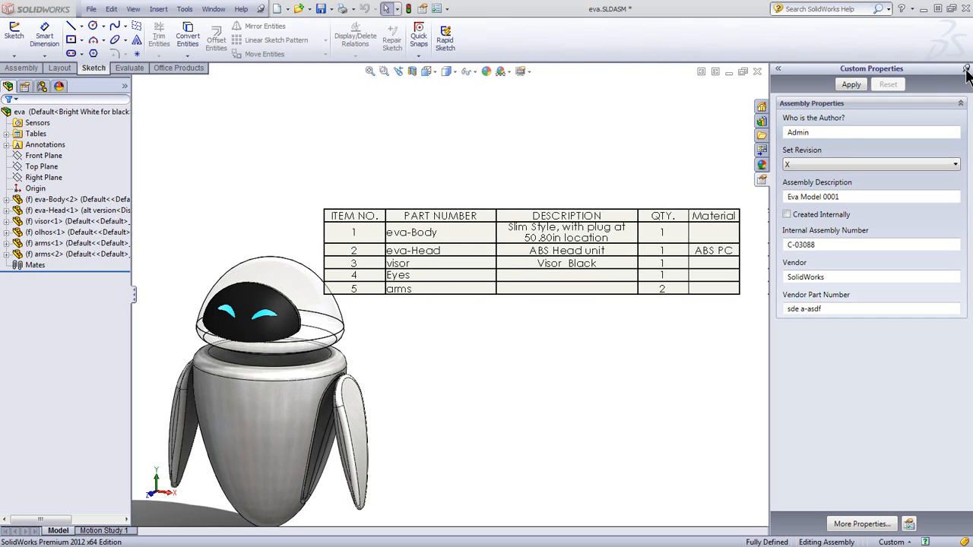
click(966, 69)
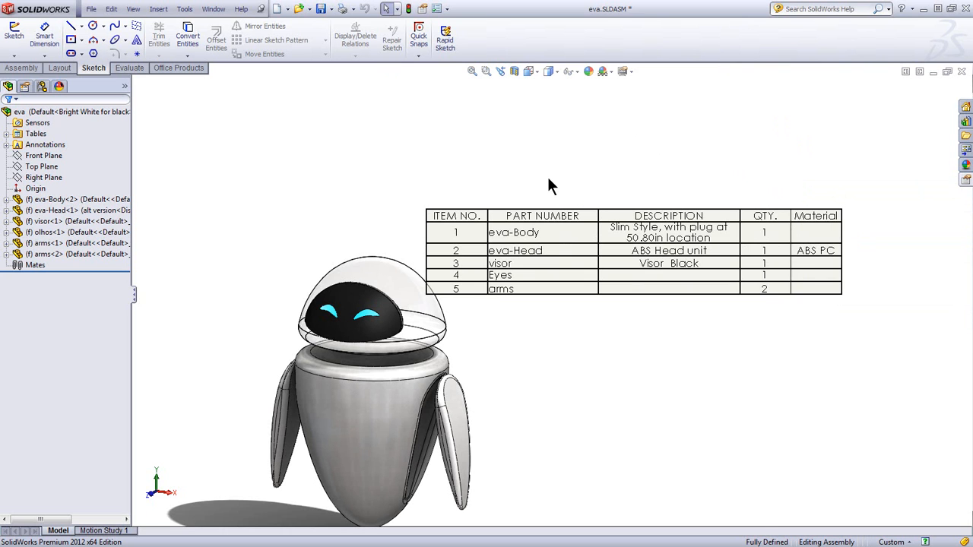
Open the Eva.SLDDRW drawing from the recent documents and examine the descriptions in its bill of materials
key(r)
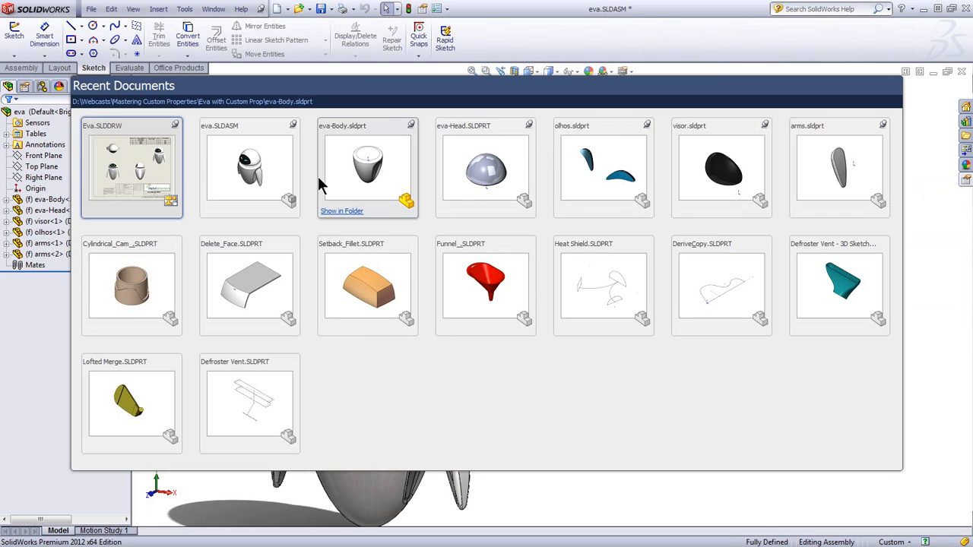
click(148, 168)
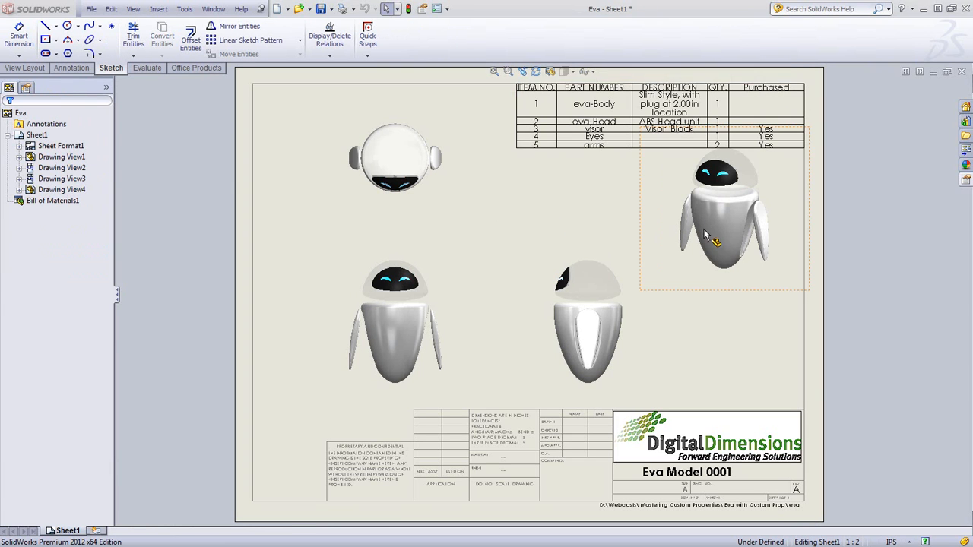
scroll(646, 163, down, 3)
scroll(611, 123, up, 1)
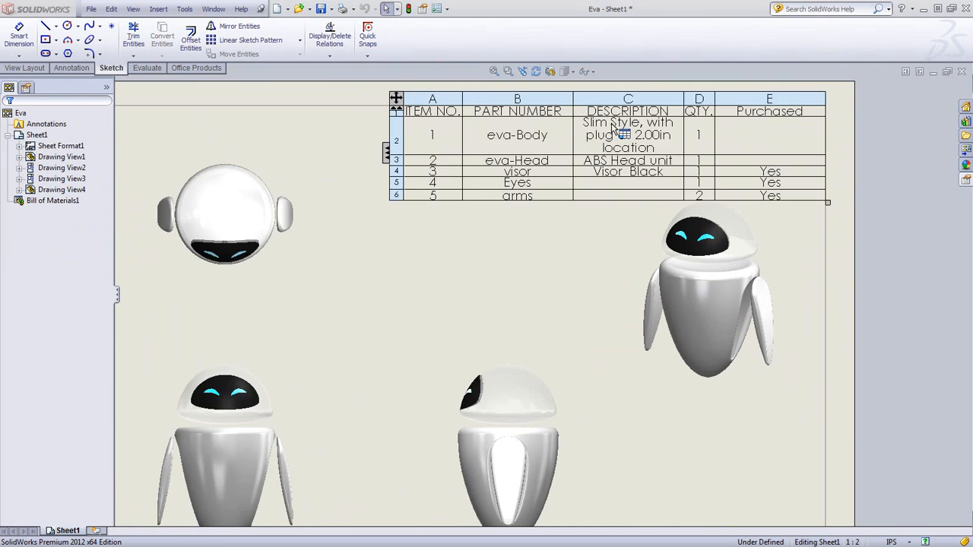
scroll(611, 123, down, 2)
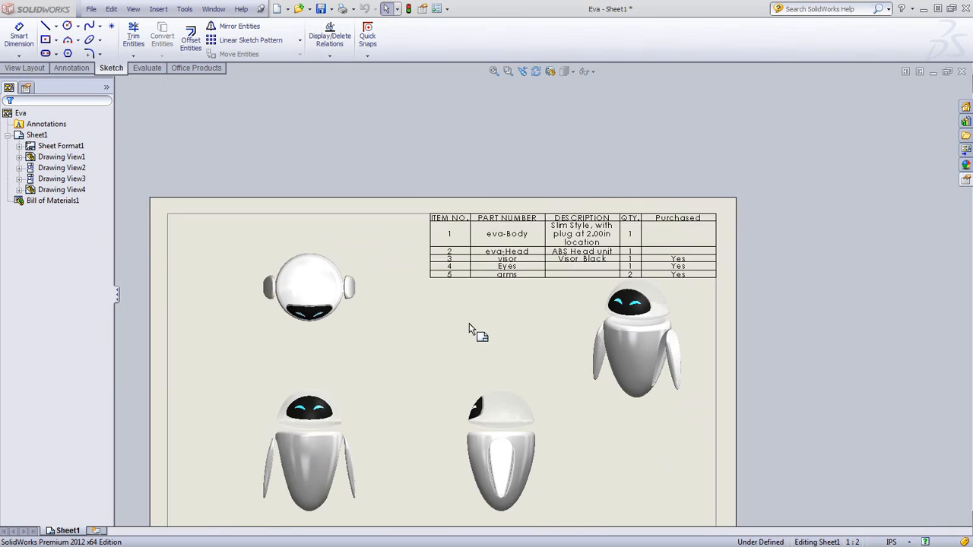
scroll(471, 330, up, 3)
scroll(404, 355, up, 1)
Place a leader note attached to Eva's head beside the front view
click(402, 350)
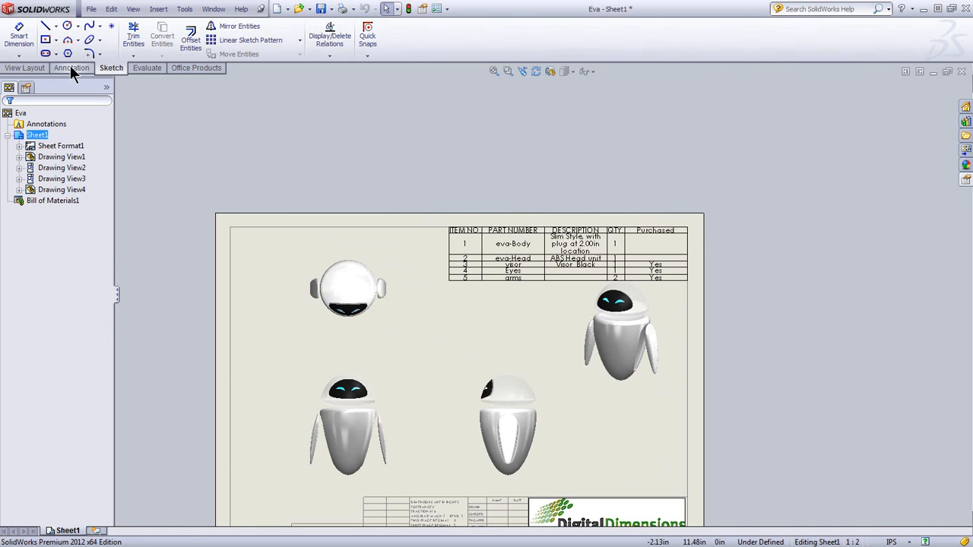
click(70, 67)
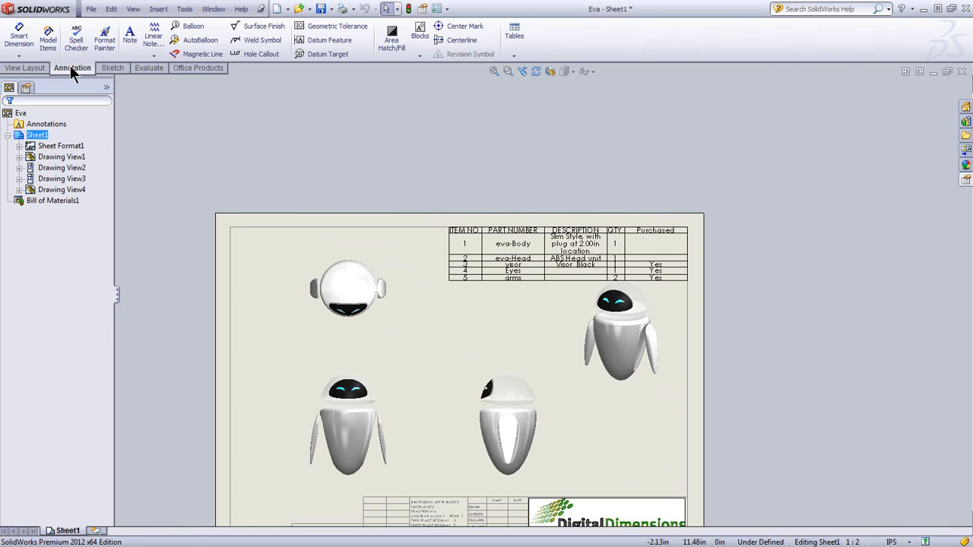
click(129, 40)
scroll(456, 308, up, 3)
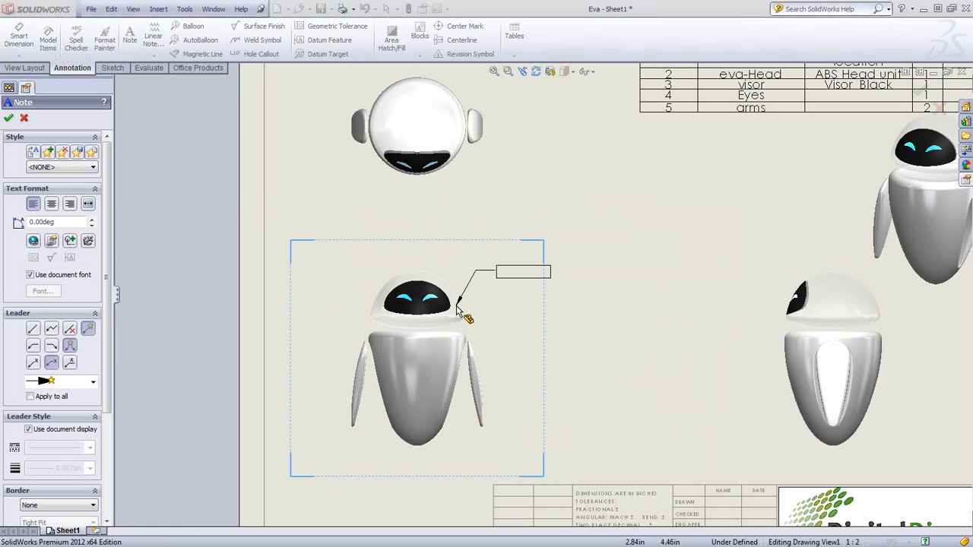
click(456, 307)
click(516, 265)
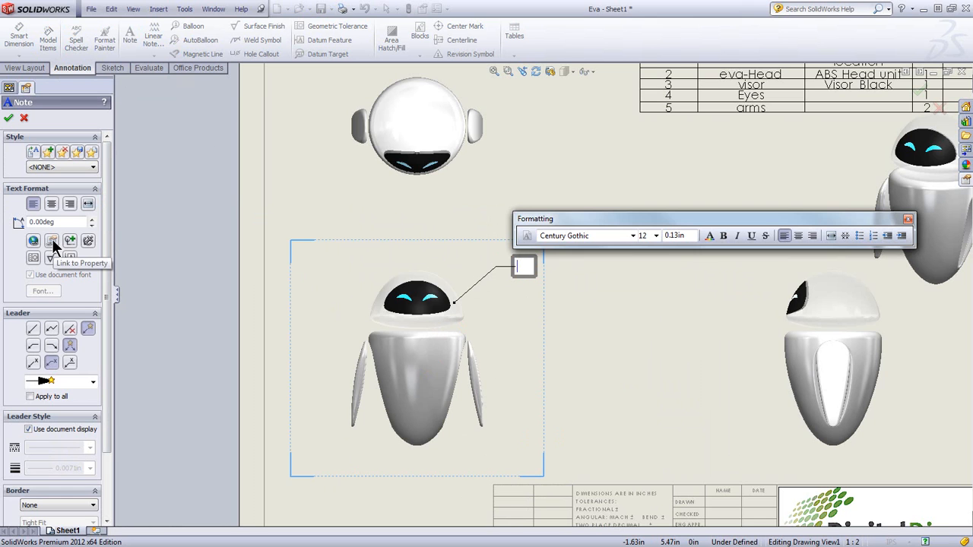
Link the head note to the Description property of the component to which the annotation is attached
click(52, 238)
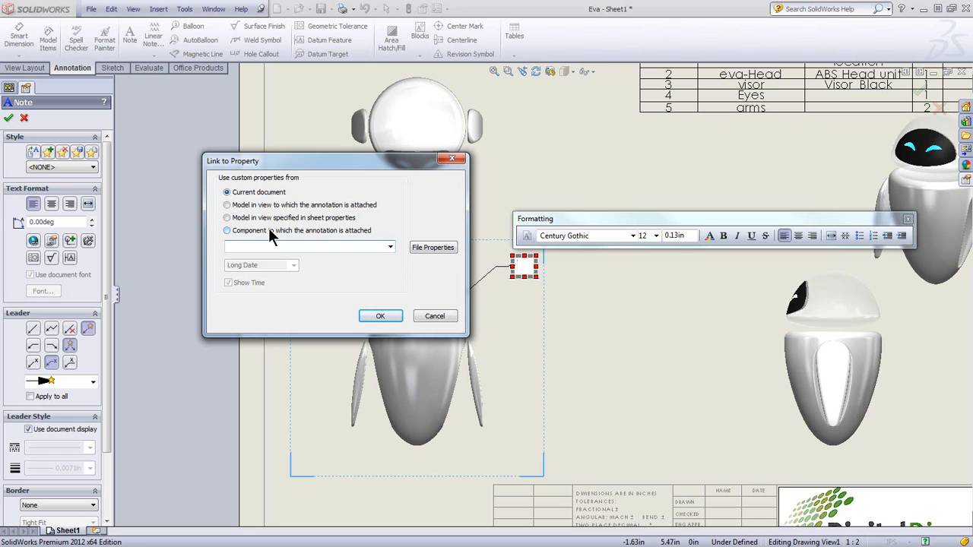
click(228, 230)
click(390, 248)
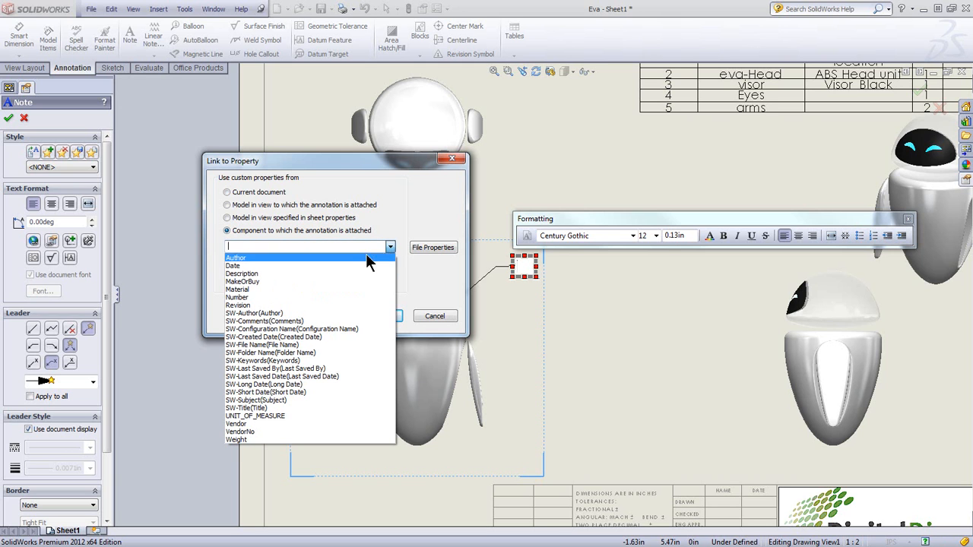
click(256, 273)
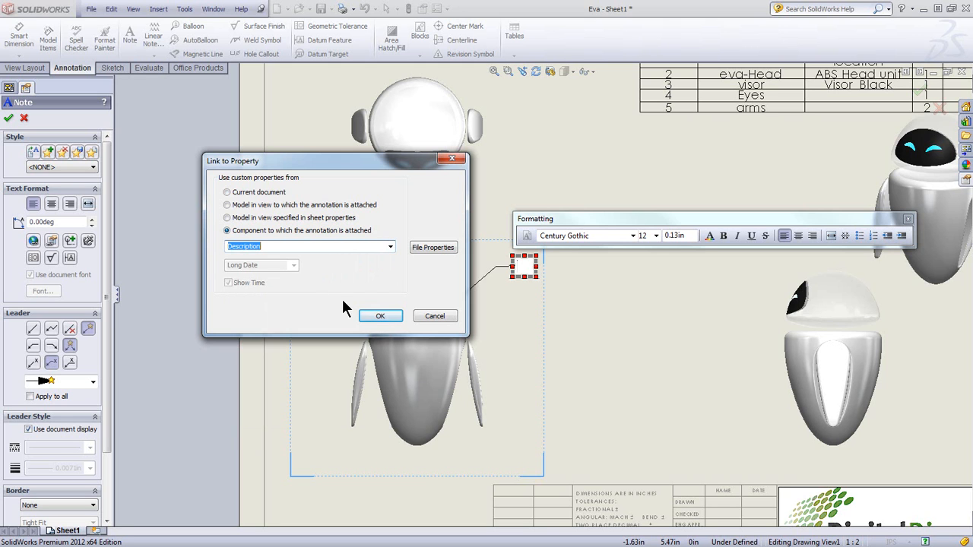
click(380, 317)
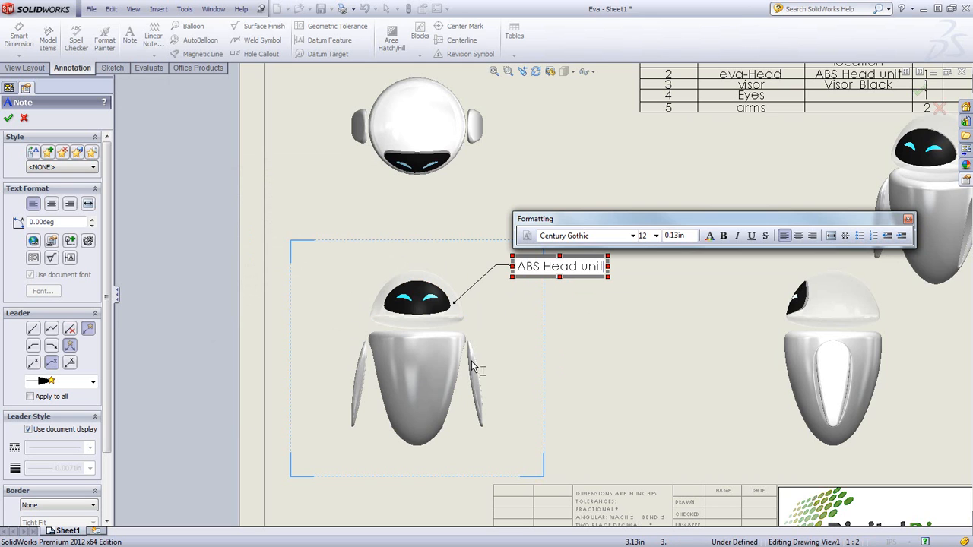
click(558, 339)
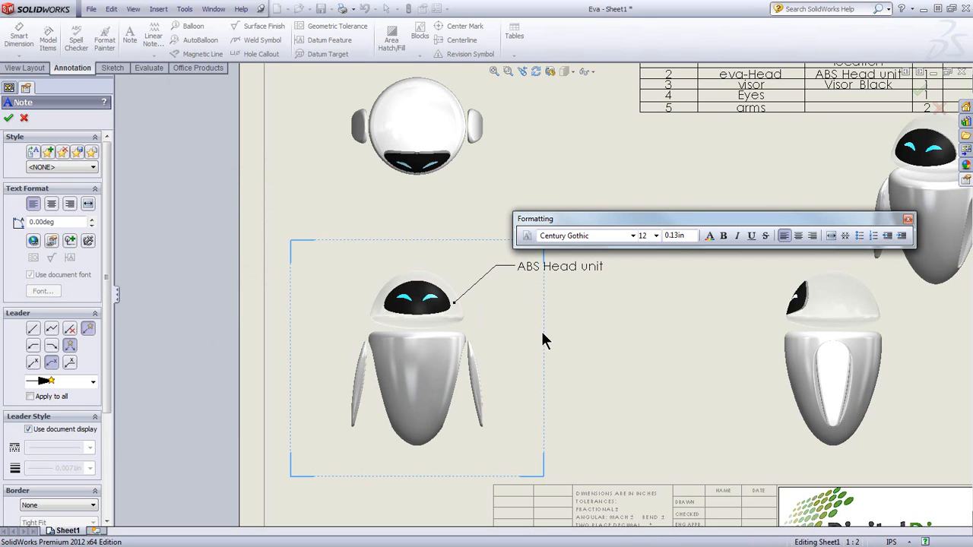
Attach further description-linked leader notes to the body and the arm in the front view, and end the Note command
click(443, 352)
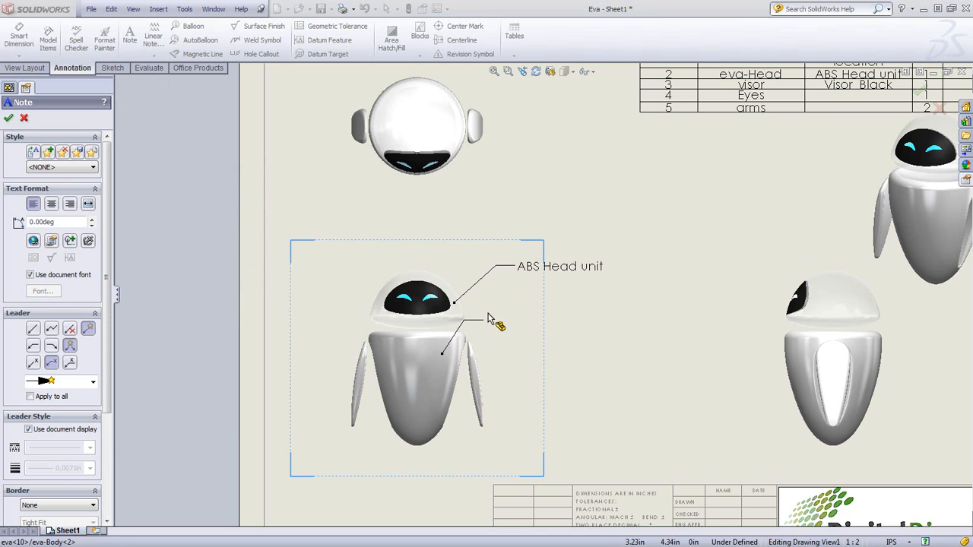
click(522, 307)
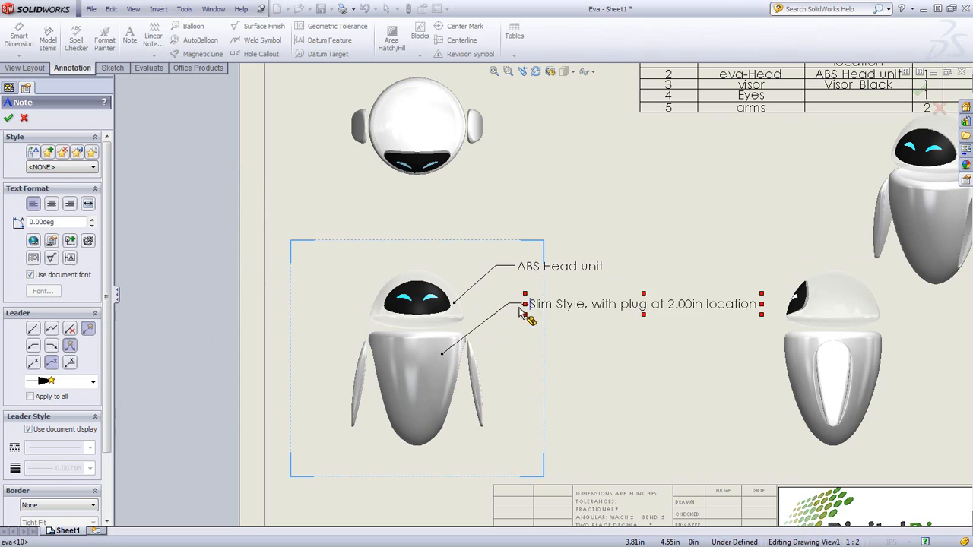
click(624, 391)
click(476, 380)
click(522, 352)
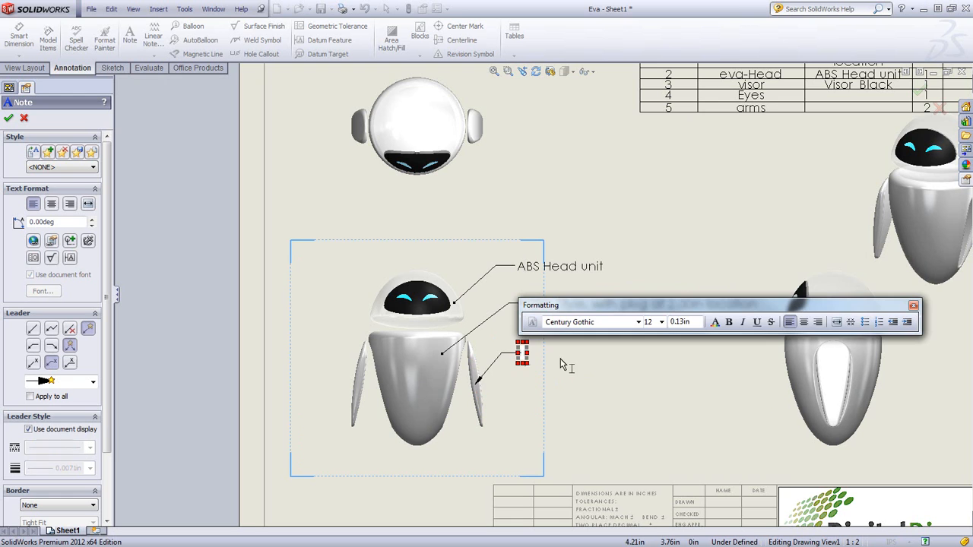
click(569, 373)
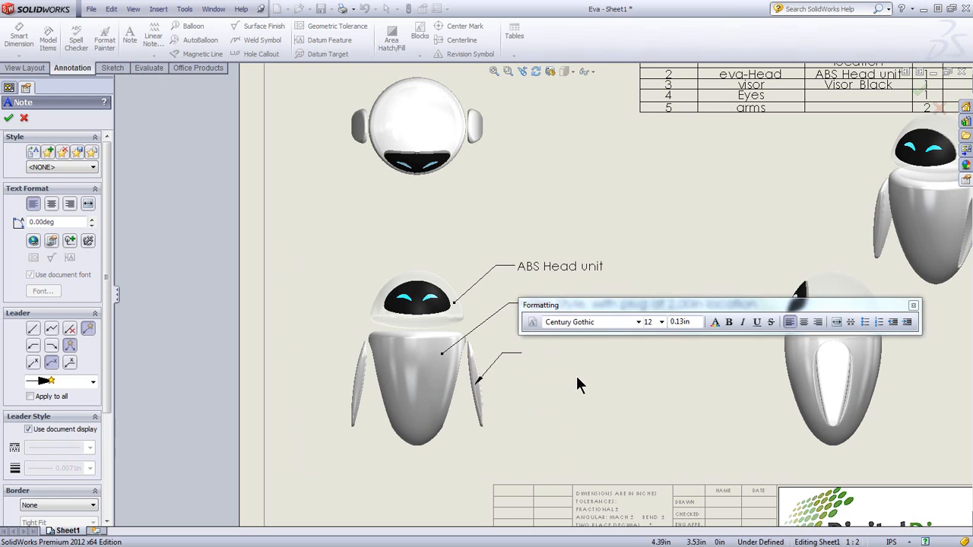
key(Escape)
Move the bill of materials slightly left and set the arms' description to "Arm Unit", keeping the cell's link to the model
scroll(852, 135, up, 3)
scroll(828, 140, down, 3)
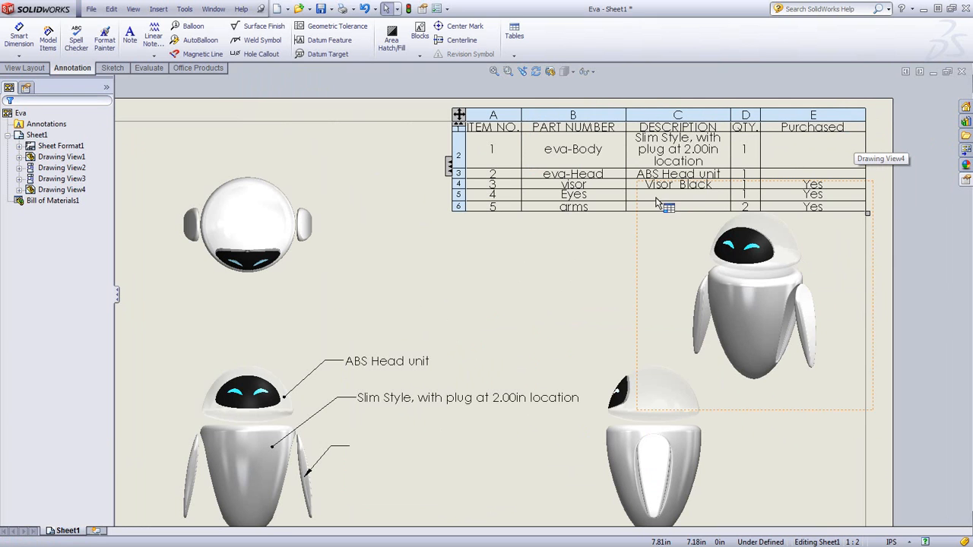
drag(459, 114, 397, 113)
click(595, 206)
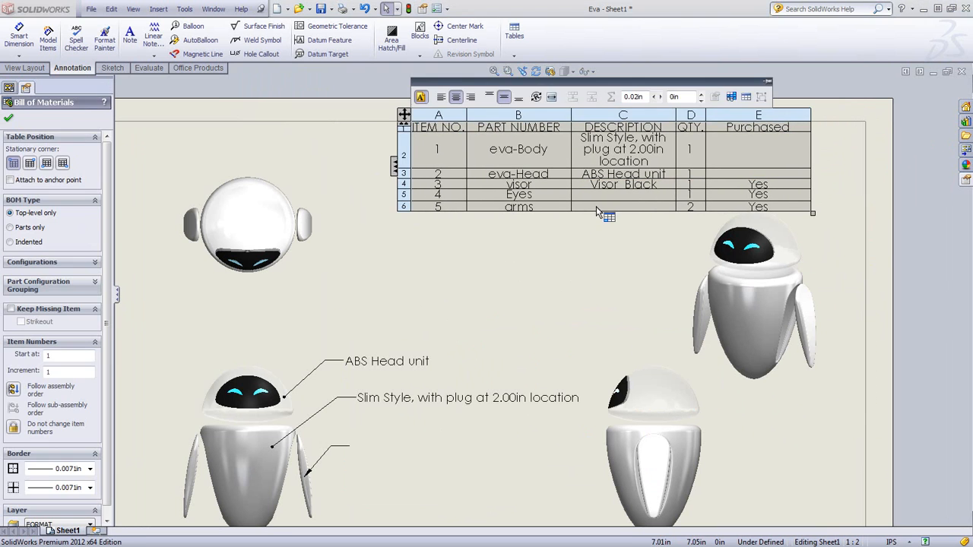
double_click(596, 206)
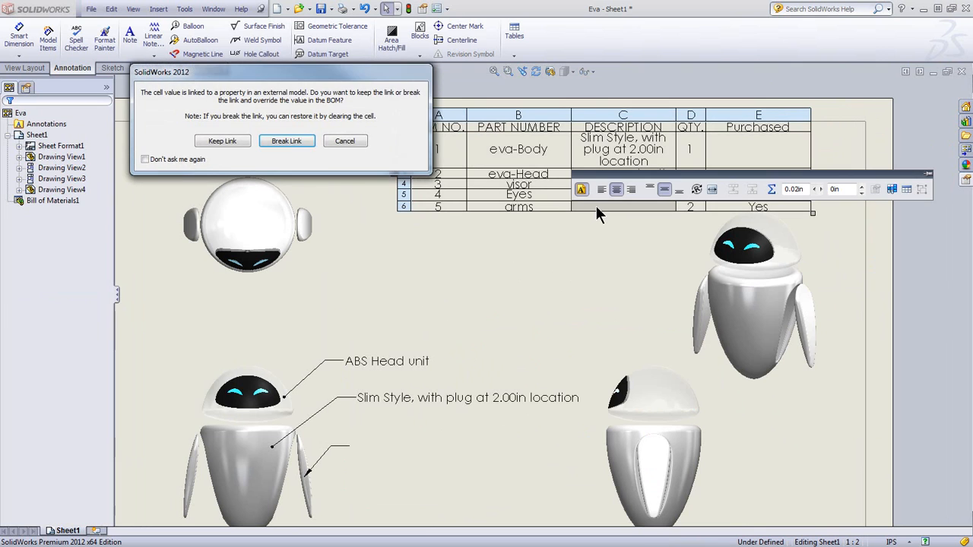
click(225, 140)
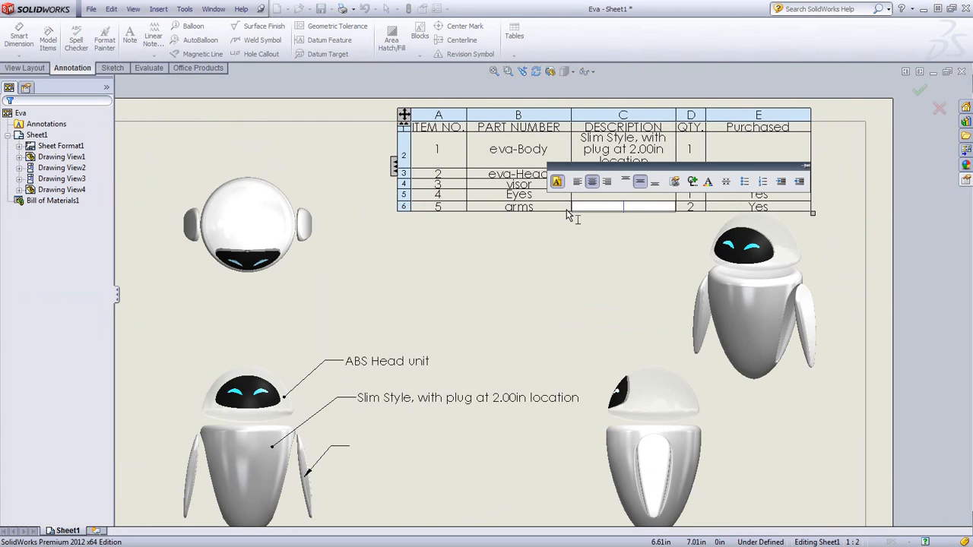
text(Arm Unit)
key(Return)
click(490, 251)
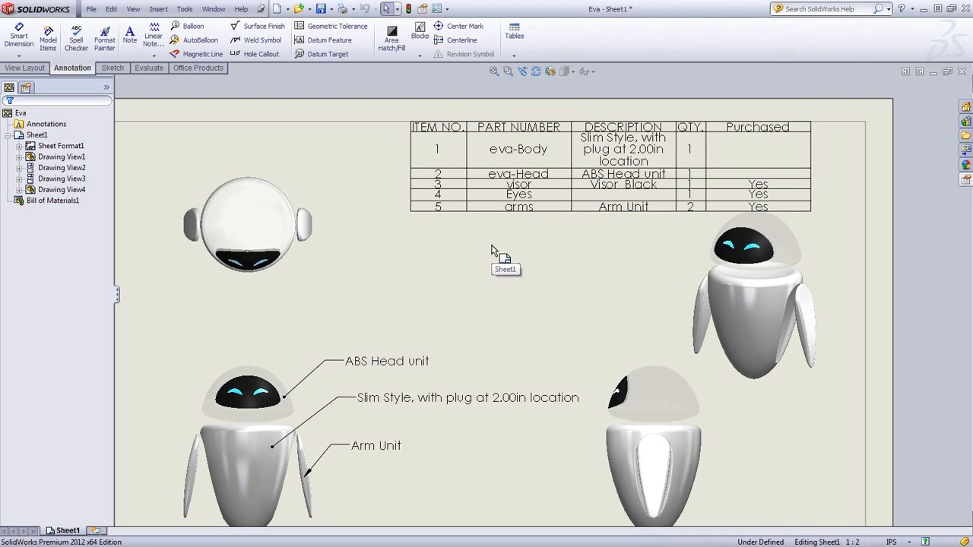
click(609, 211)
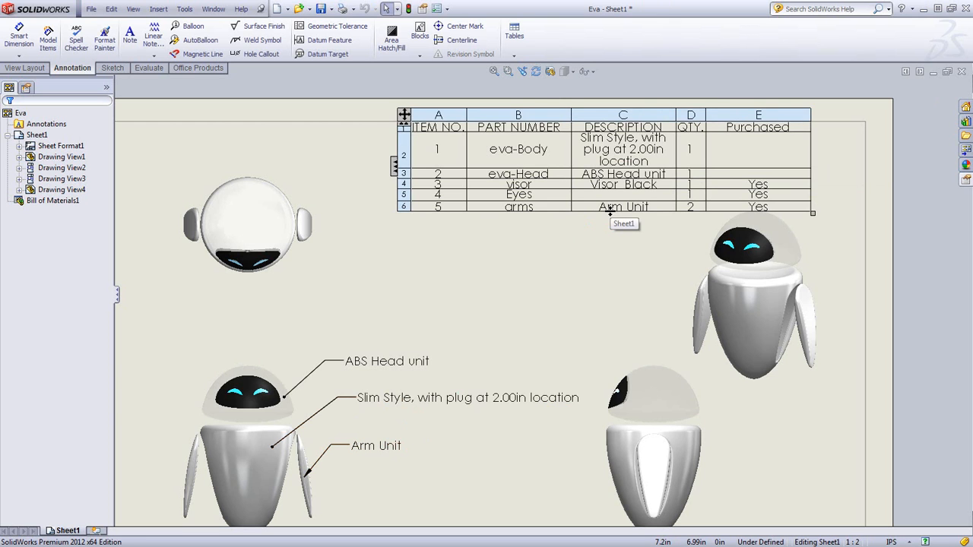
key(Escape)
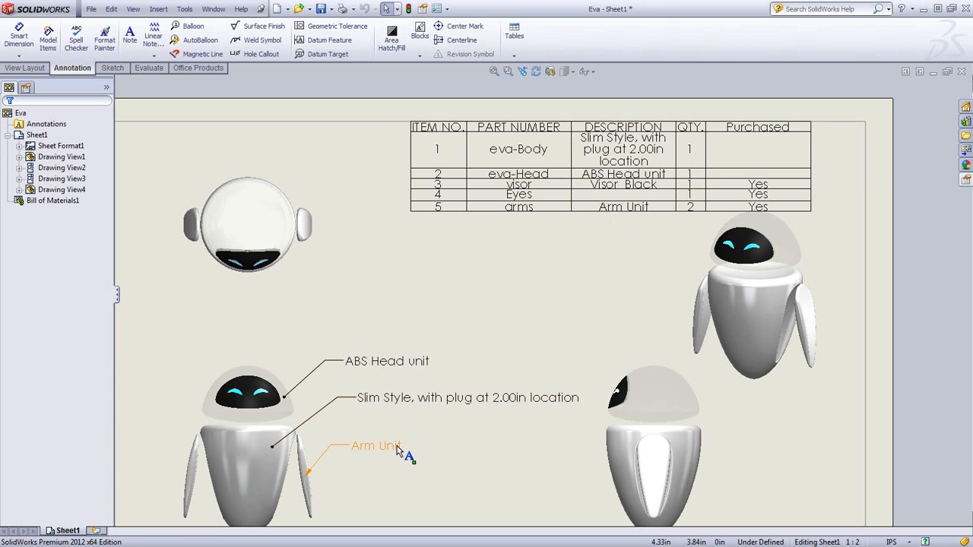
Place a new note without a leader just below the isometric view
click(393, 488)
key(f)
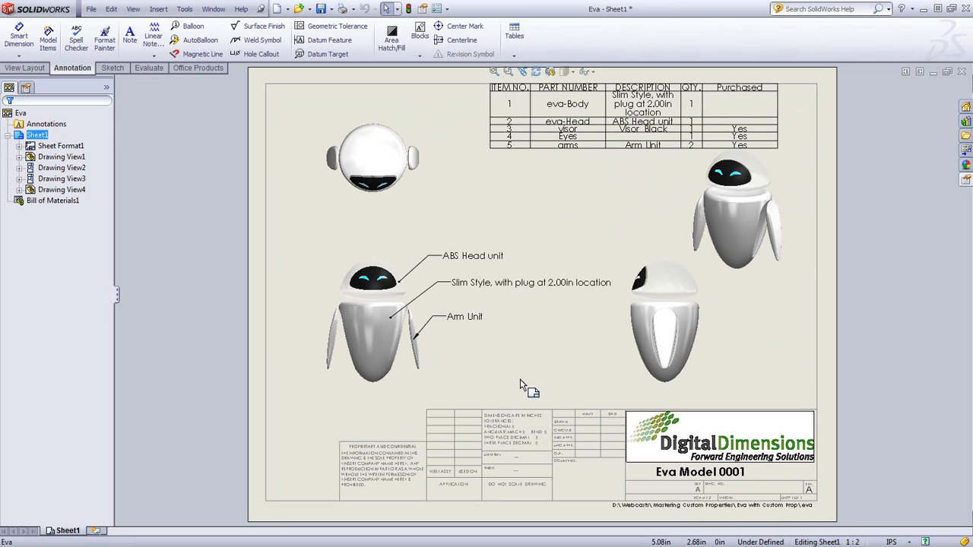
click(419, 219)
click(460, 223)
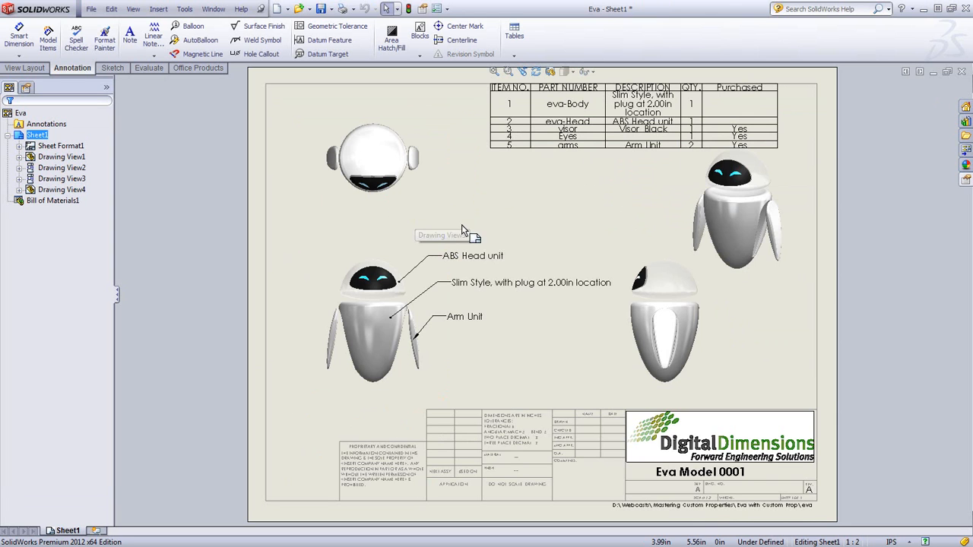
click(130, 38)
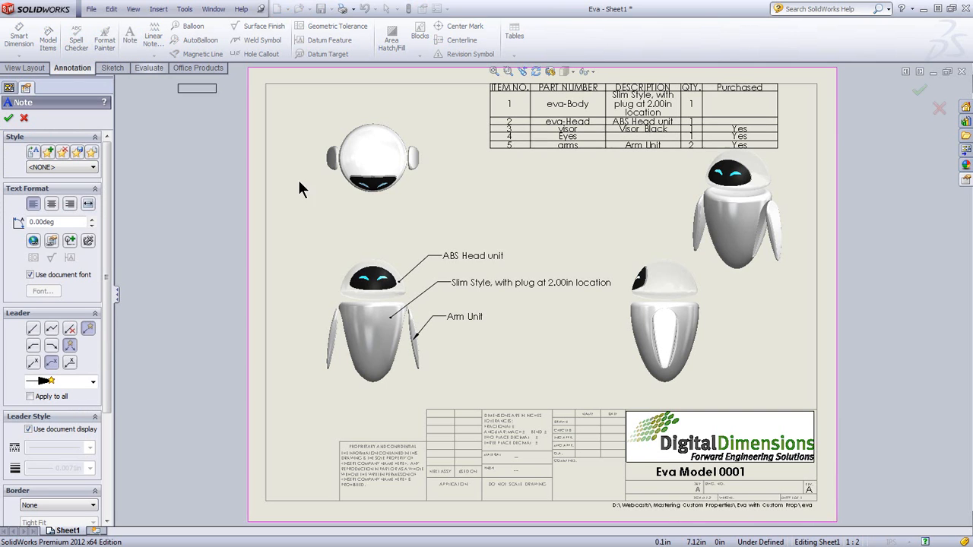
click(755, 294)
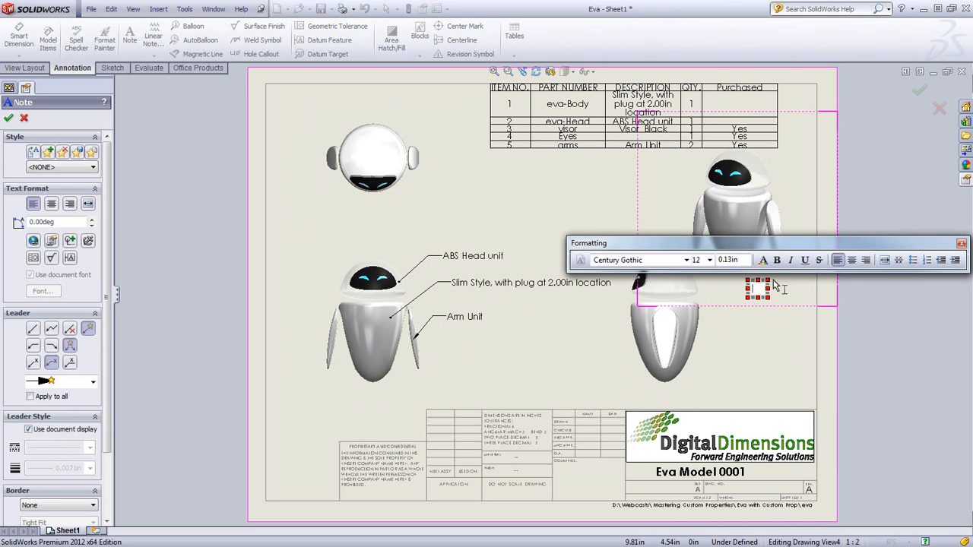
Link the note below the isometric view to the Description property of the model in the view specified in sheet properties
click(69, 257)
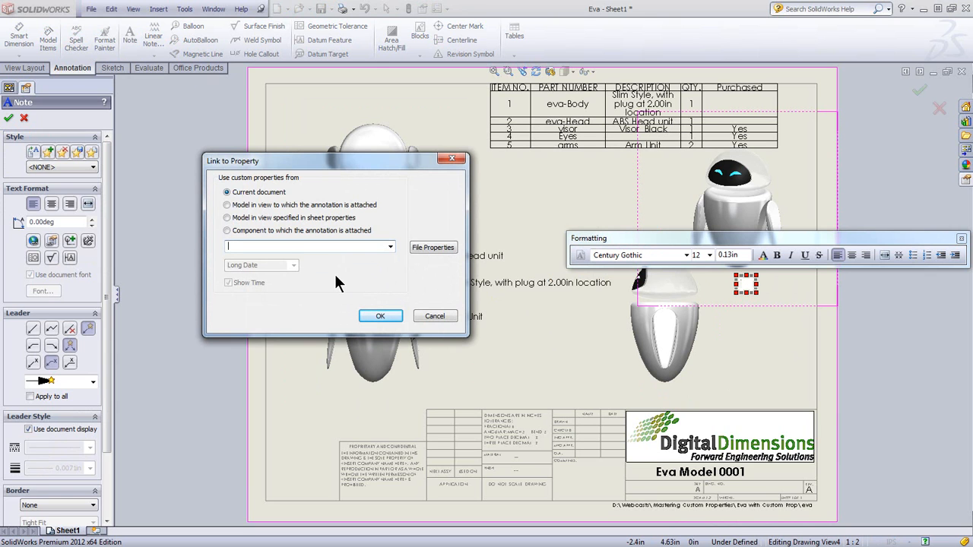
click(321, 246)
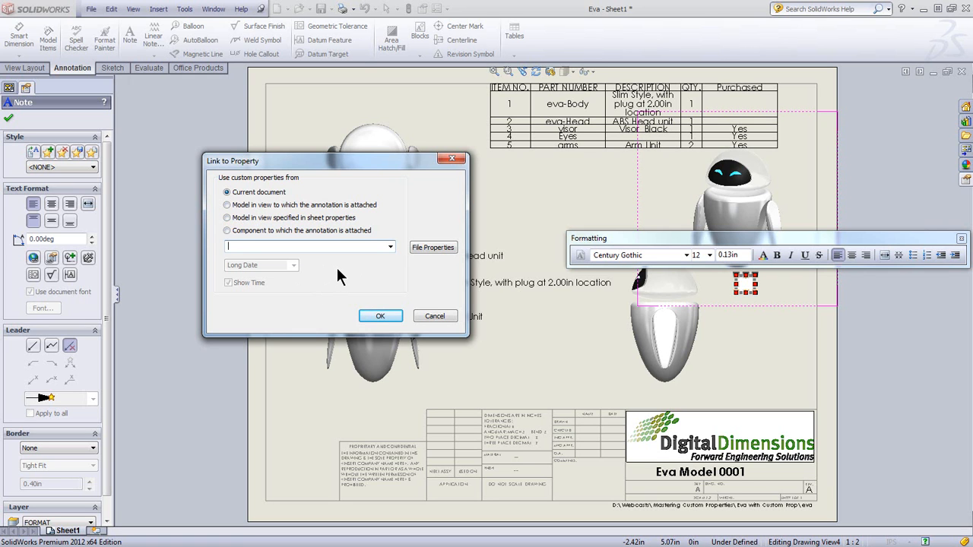
click(253, 217)
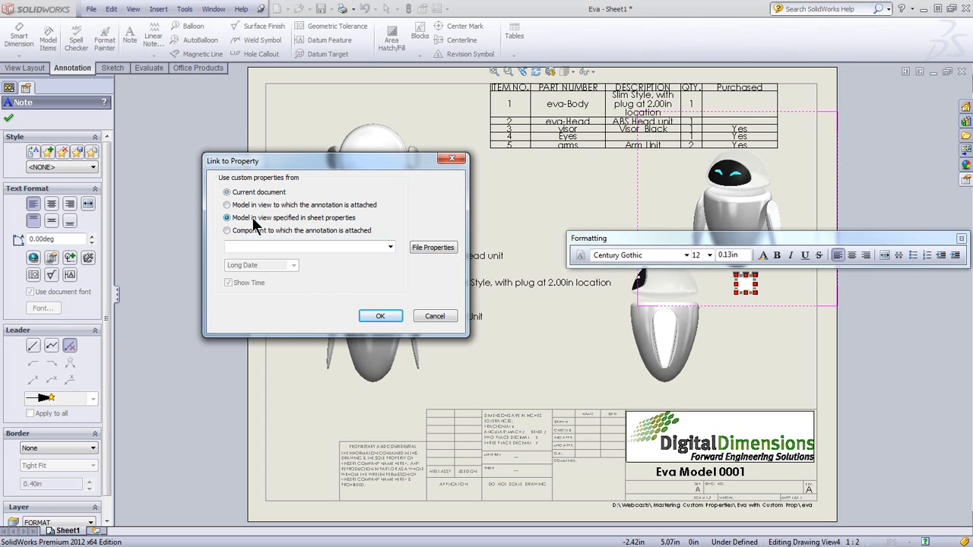
click(389, 247)
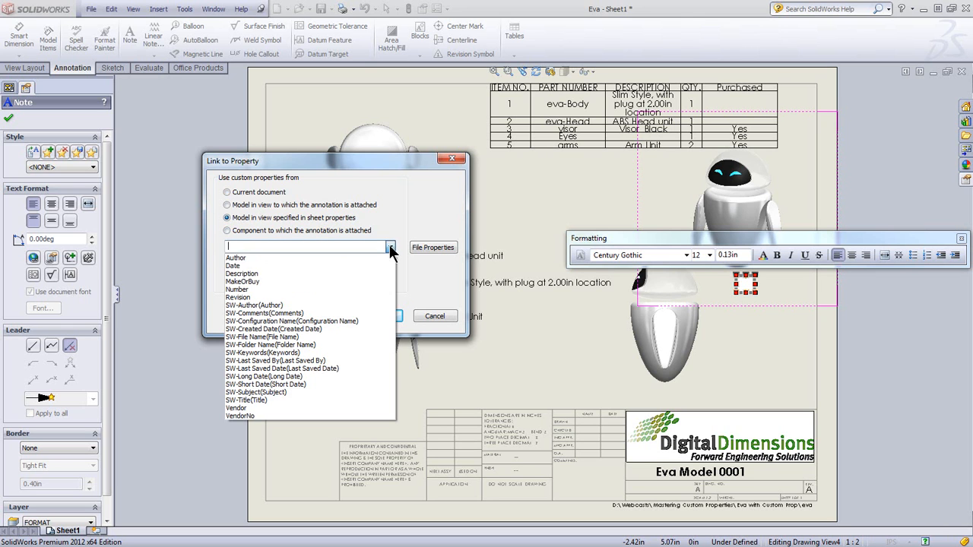
click(307, 272)
click(381, 315)
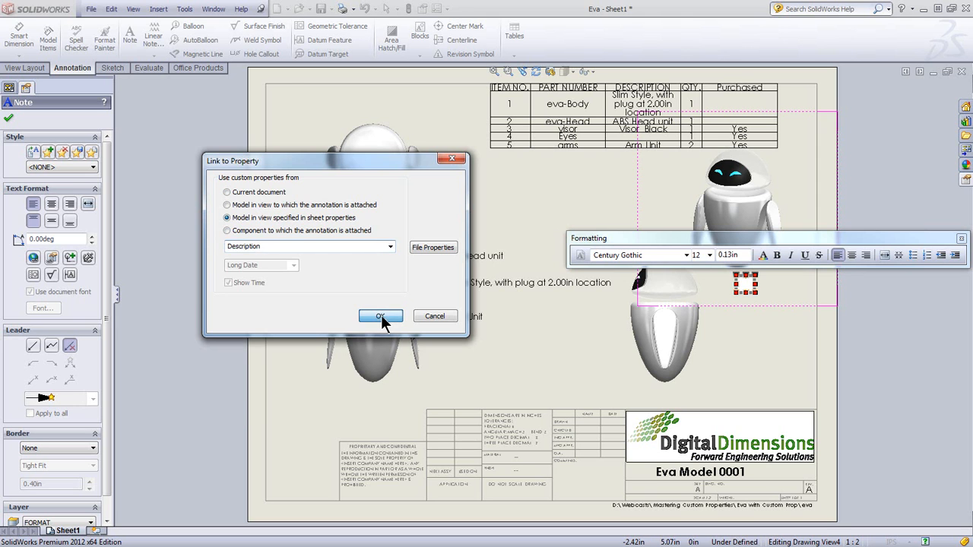
key(Escape)
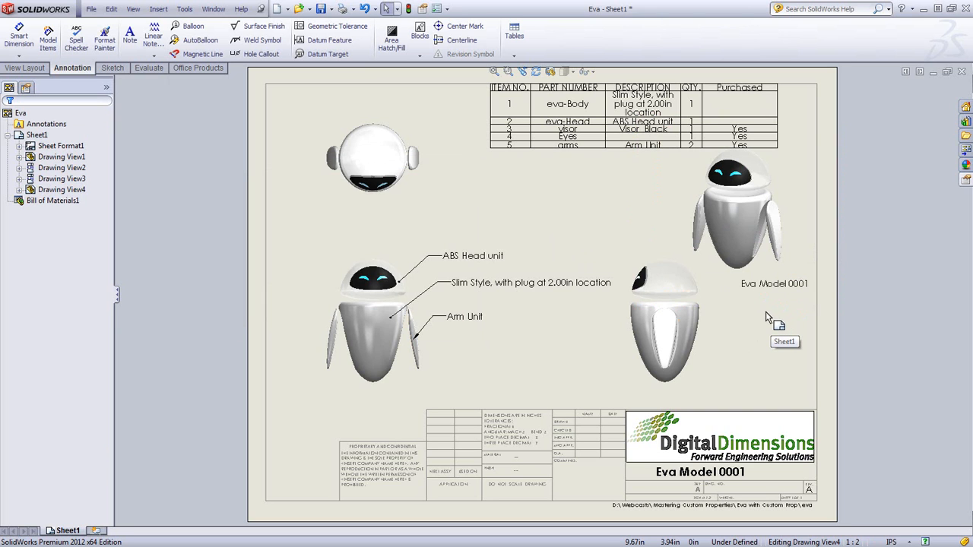
Reposition the isometric view on the sheet together with its note, staying near the bill of materials
mouse_move(736, 299)
mouse_down()
mouse_move(745, 322)
mouse_move(767, 320)
mouse_up()
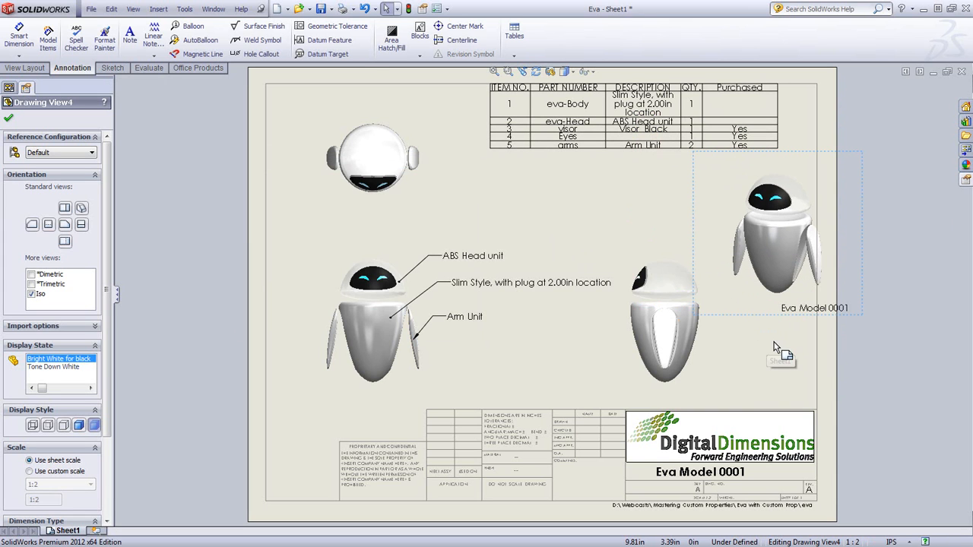
drag(737, 296, 733, 304)
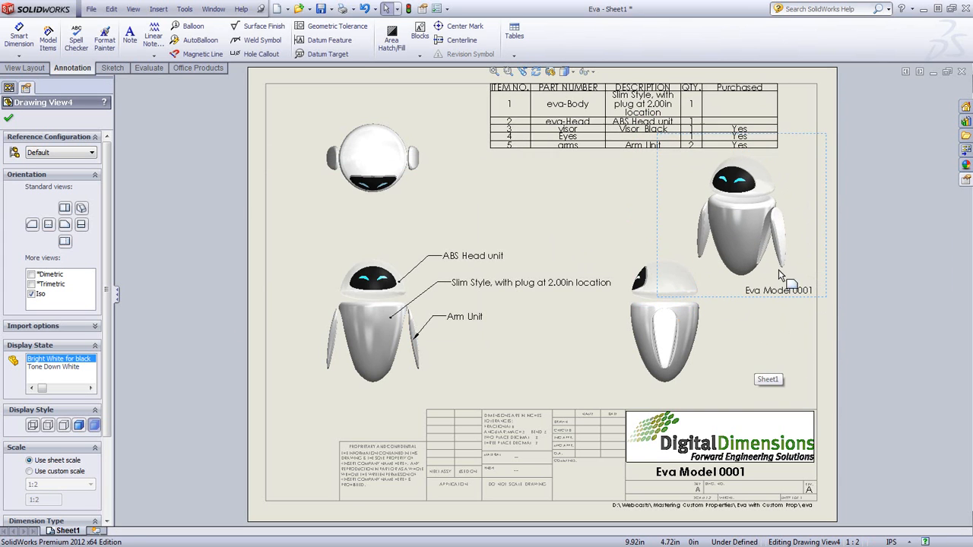
click(775, 387)
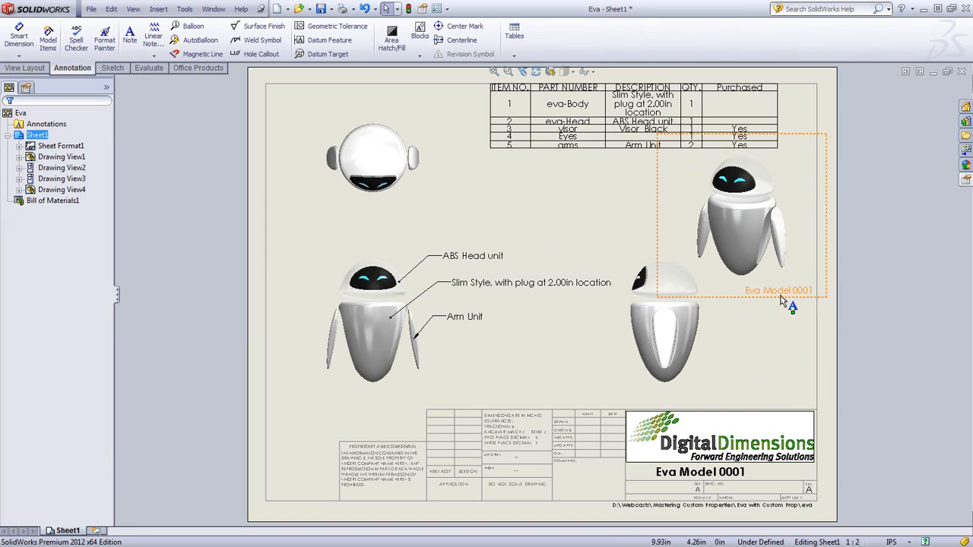
Set the sheet to use custom property values from the model shown in Drawing View1
right_click(750, 323)
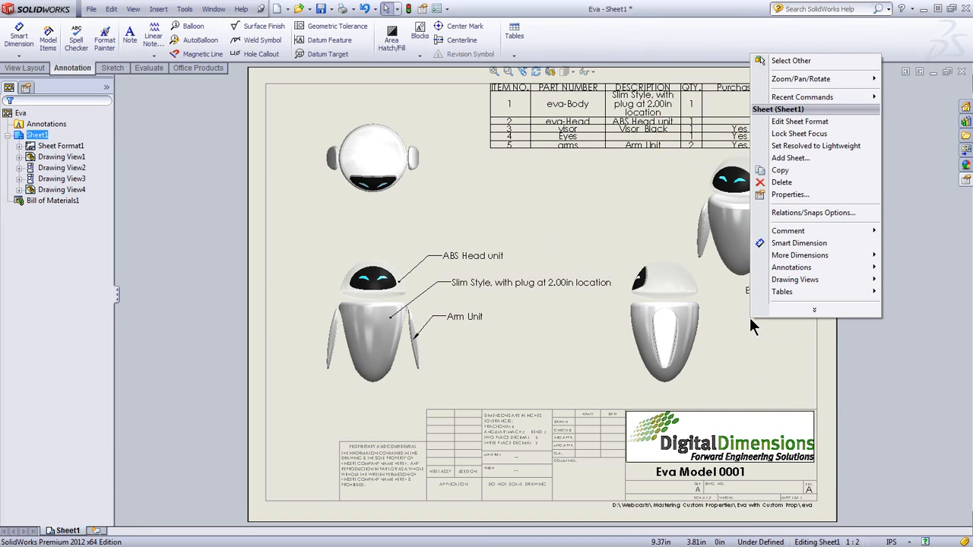
click(799, 195)
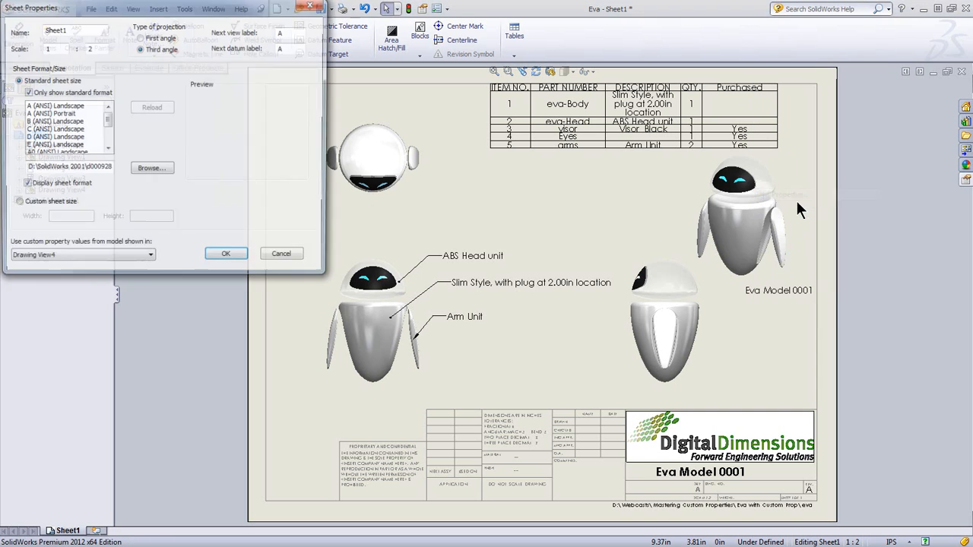
drag(232, 13, 320, 24)
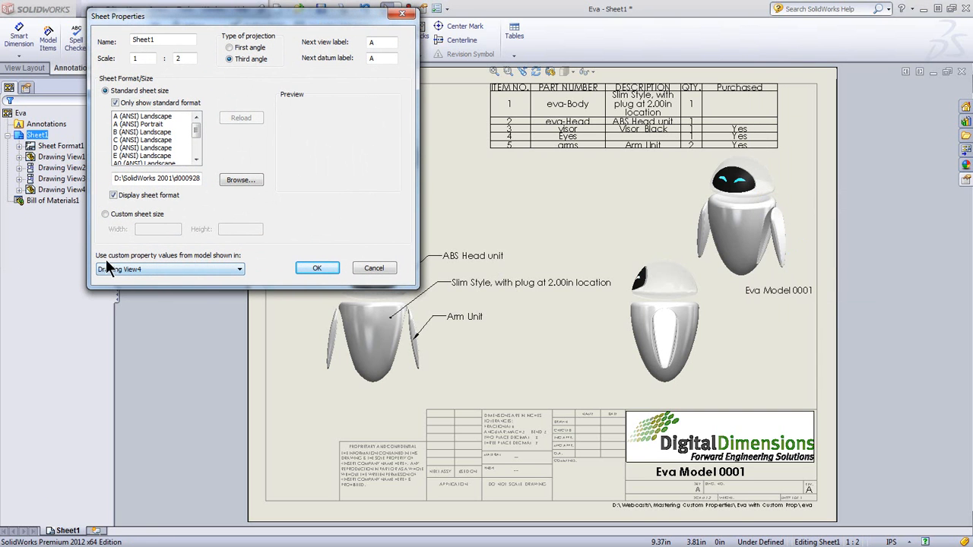
click(229, 269)
click(175, 288)
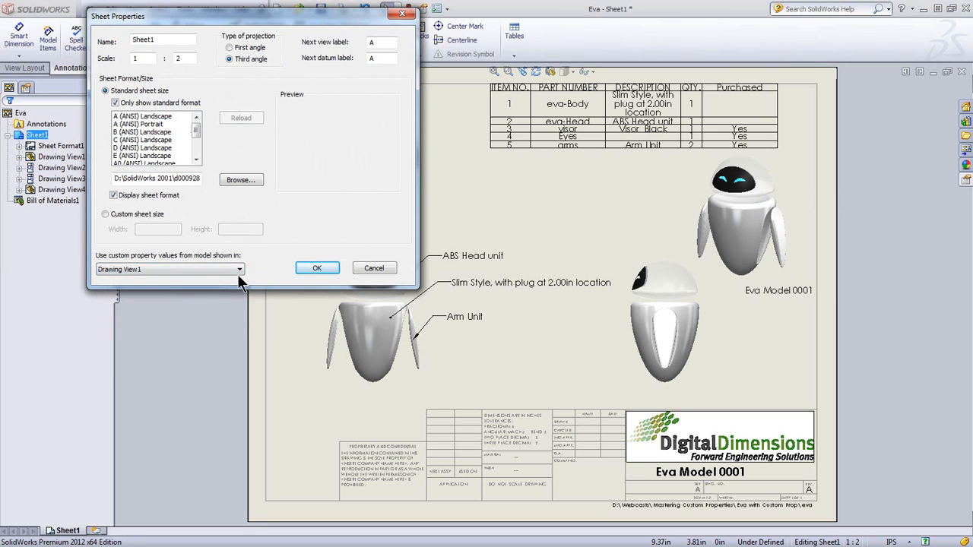
click(317, 269)
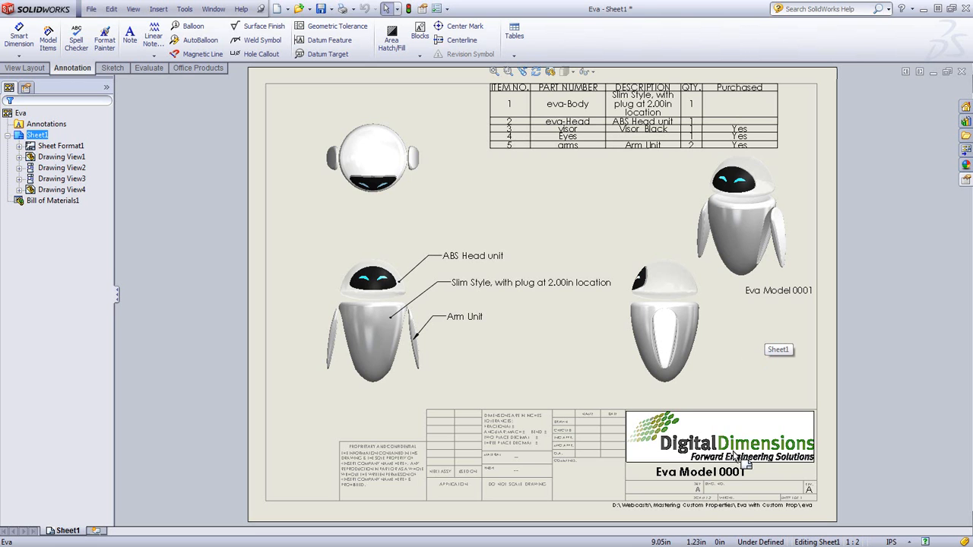
Switch the drawing to sheet format editing to work on the title block
scroll(714, 456, down, 5)
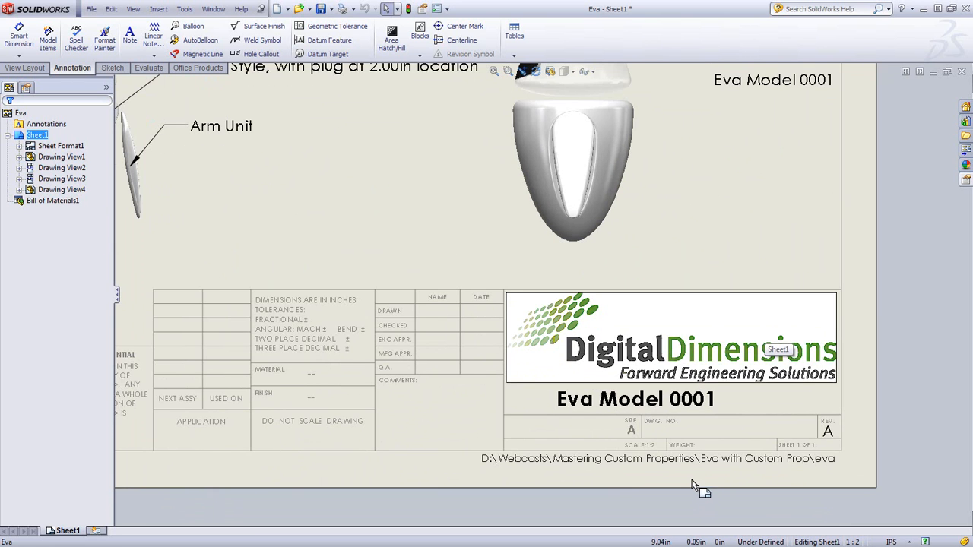
scroll(693, 484, up, 2)
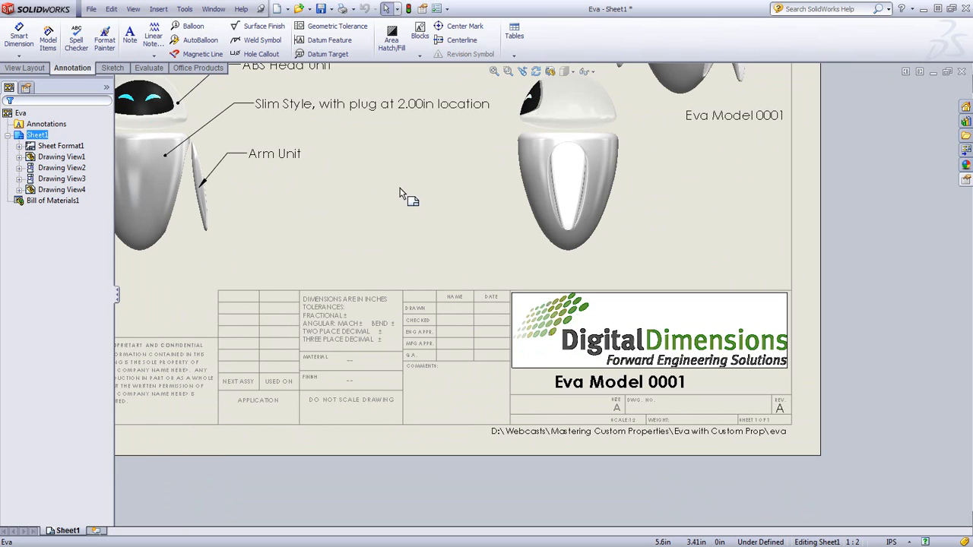
right_click(384, 211)
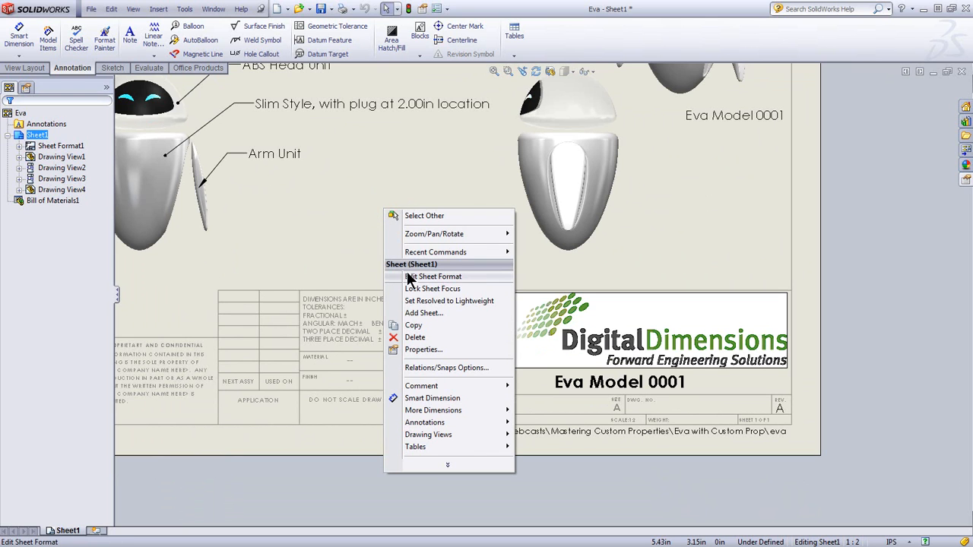
click(426, 279)
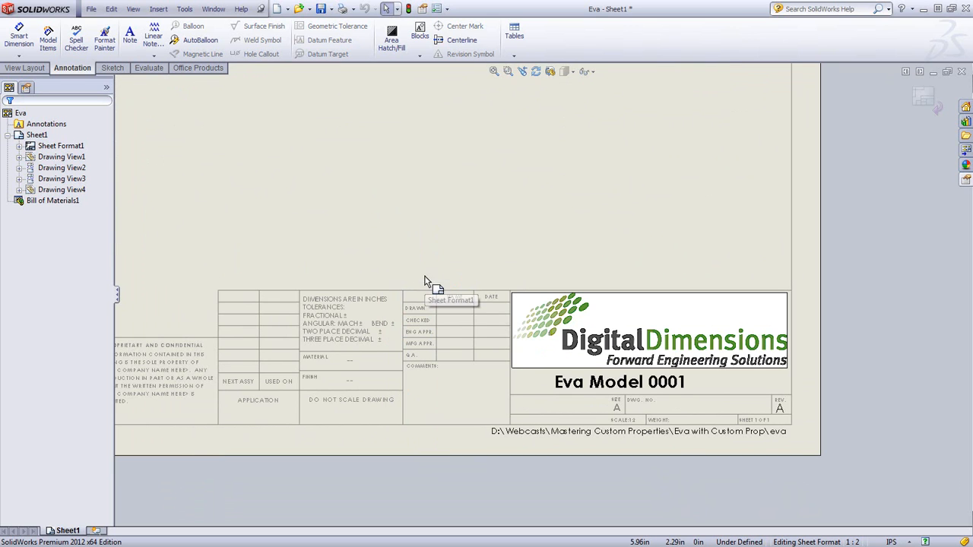
Examine the property link behind the title note below the logo in the Edit Text Window, without changing it
mouse_move(597, 382)
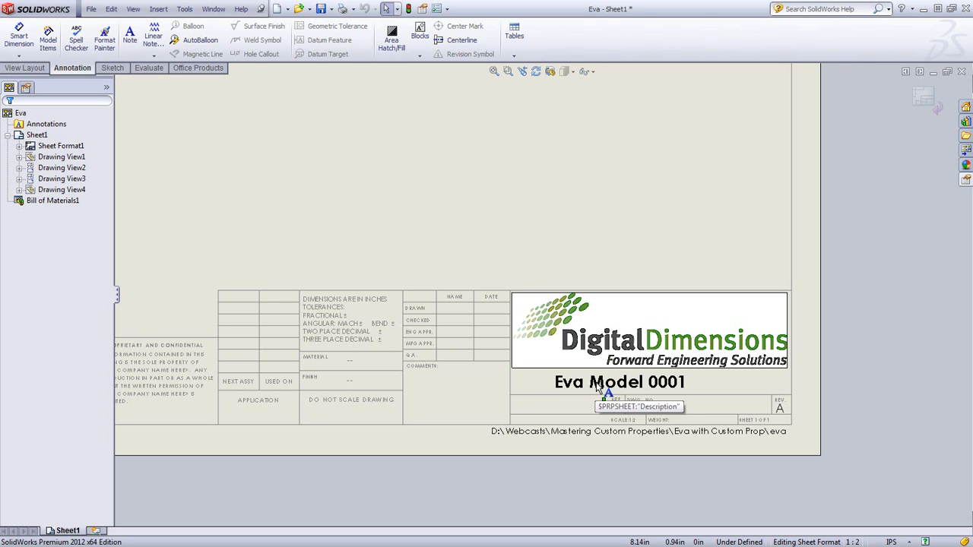
right_click(598, 385)
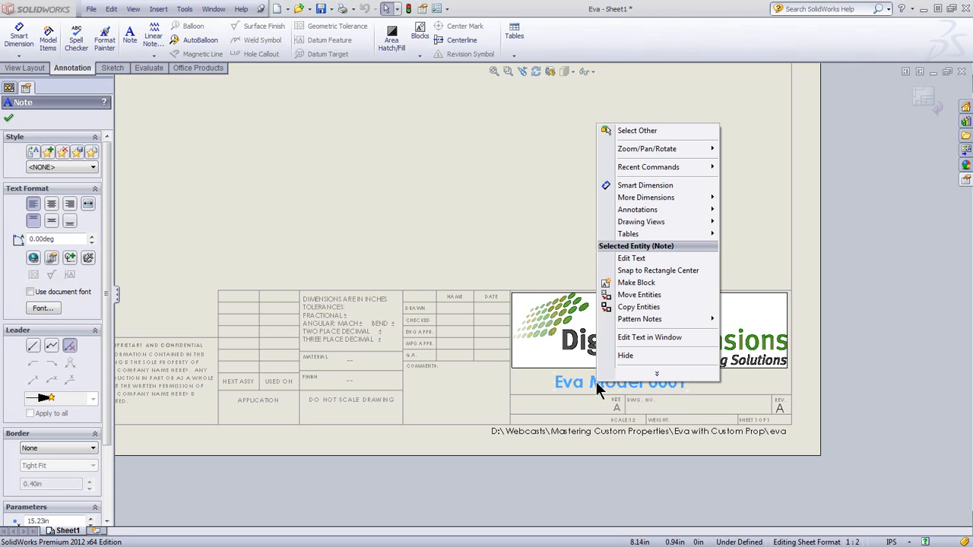
click(632, 337)
drag(592, 282, 528, 120)
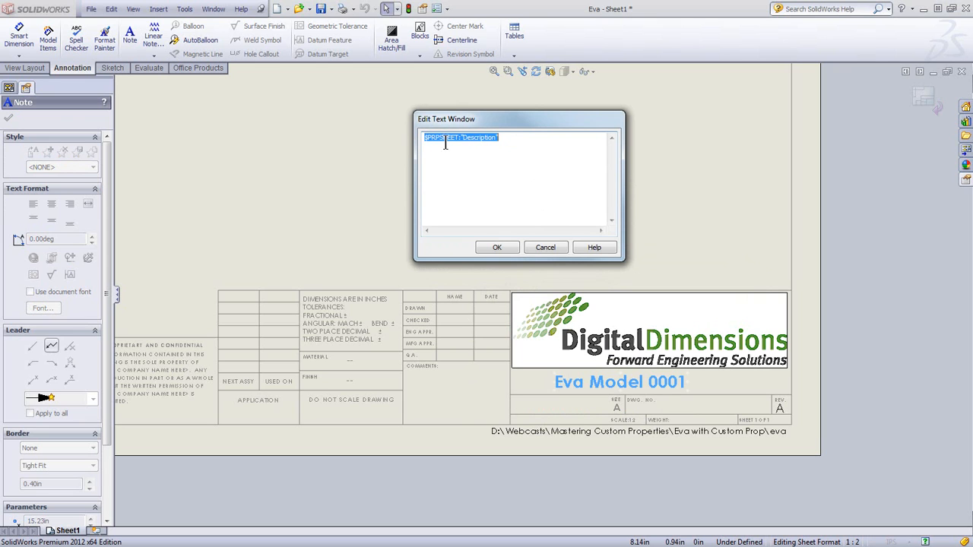
click(550, 251)
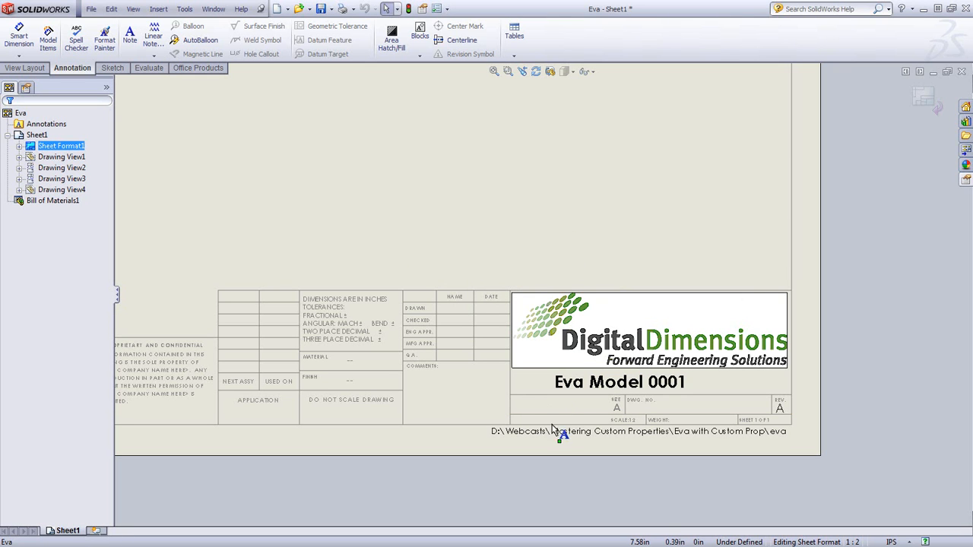
Examine the folder name and file name property links behind the path note below the title block, widening the text window
mouse_move(553, 437)
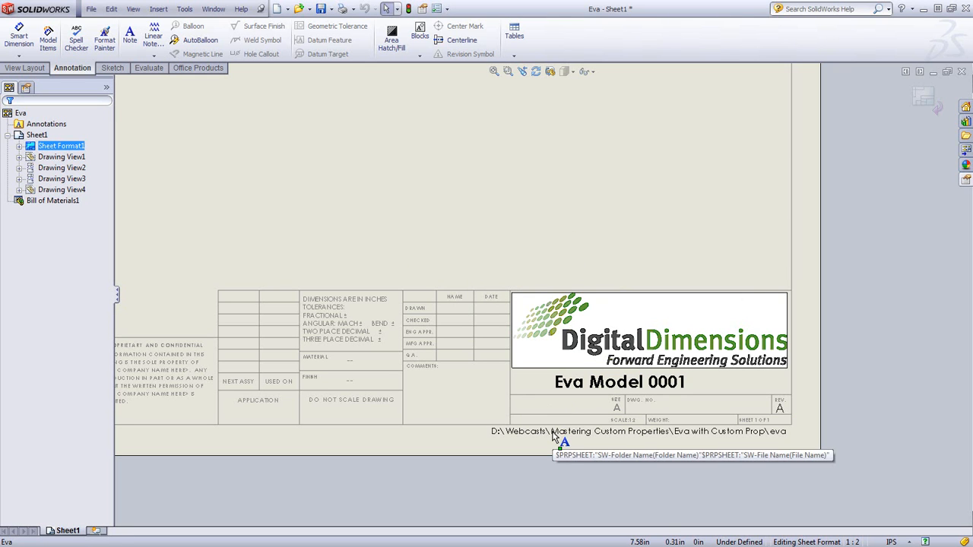
right_click(552, 432)
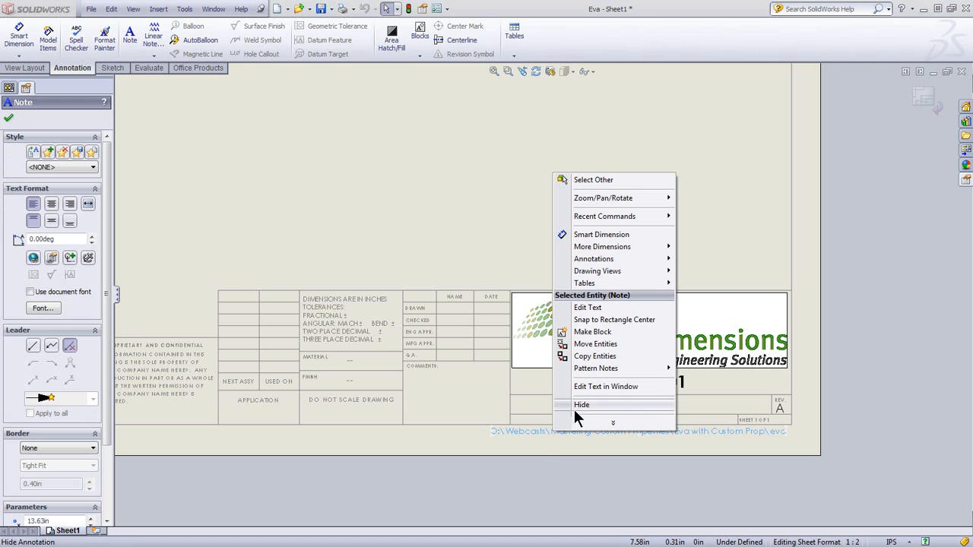
click(587, 386)
click(541, 137)
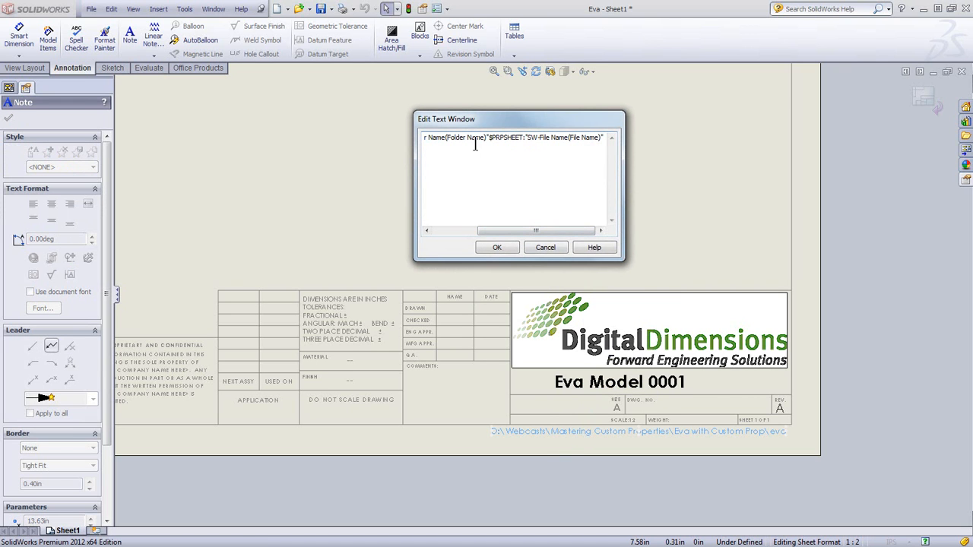
drag(623, 213, 756, 213)
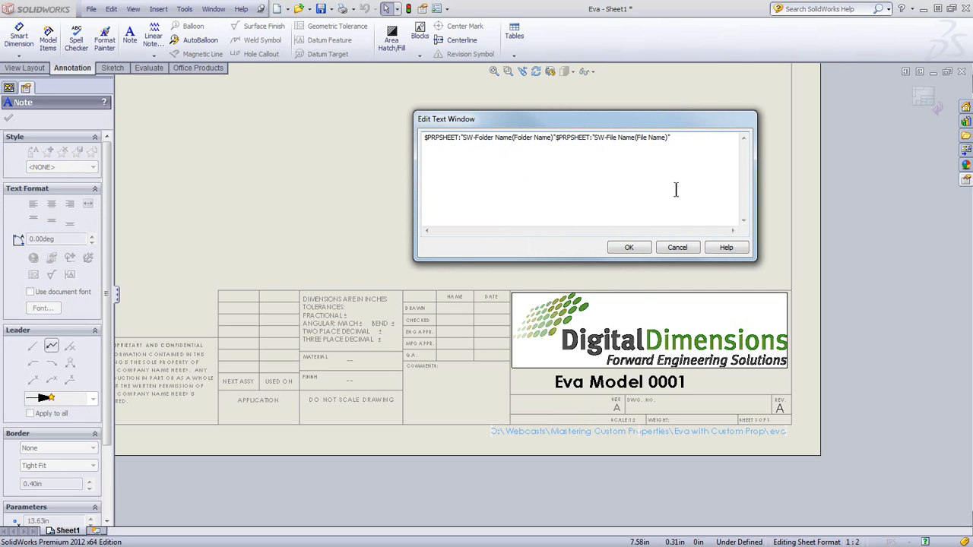
drag(594, 141, 604, 139)
click(611, 141)
click(628, 247)
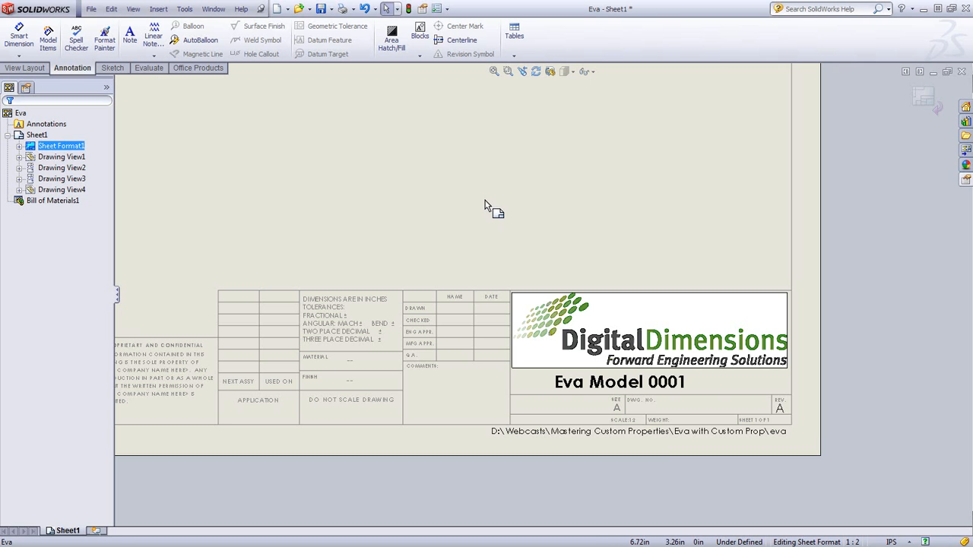
Add the EngineeringApproval and EngAppDate custom properties to the drawing file as Text
click(422, 9)
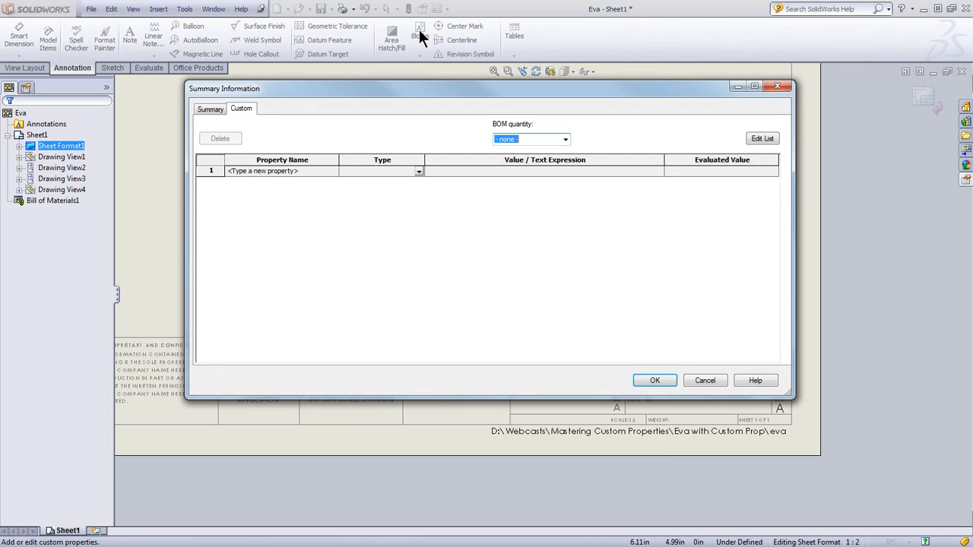
click(332, 169)
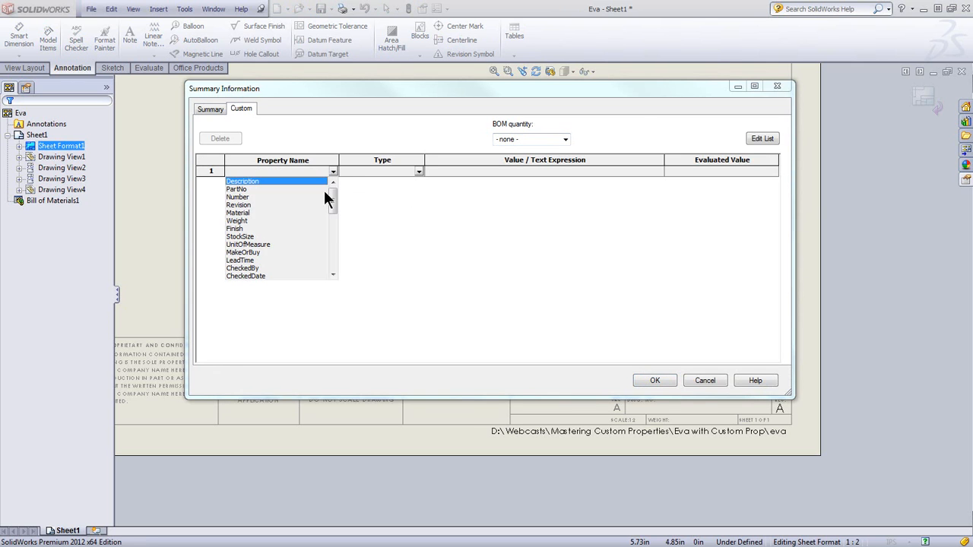
drag(334, 197, 332, 218)
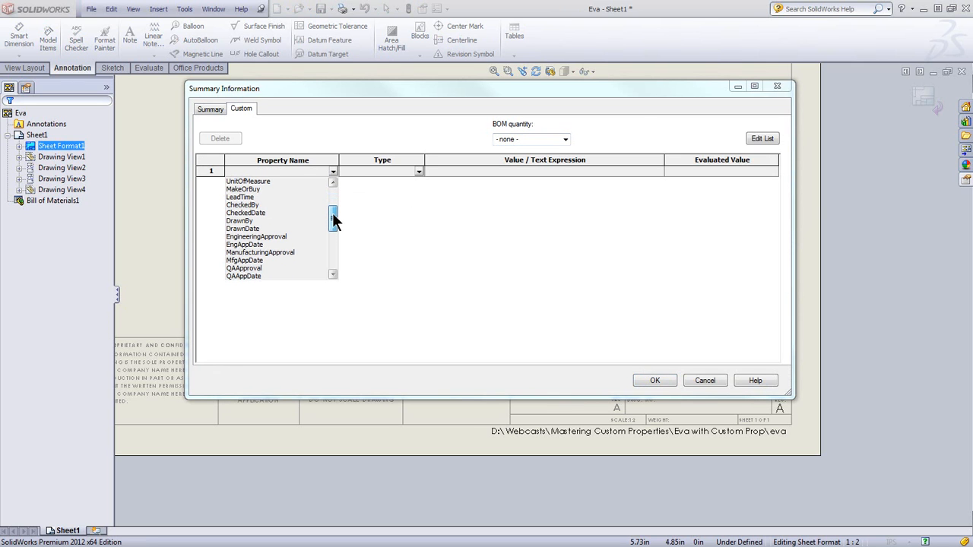
click(265, 238)
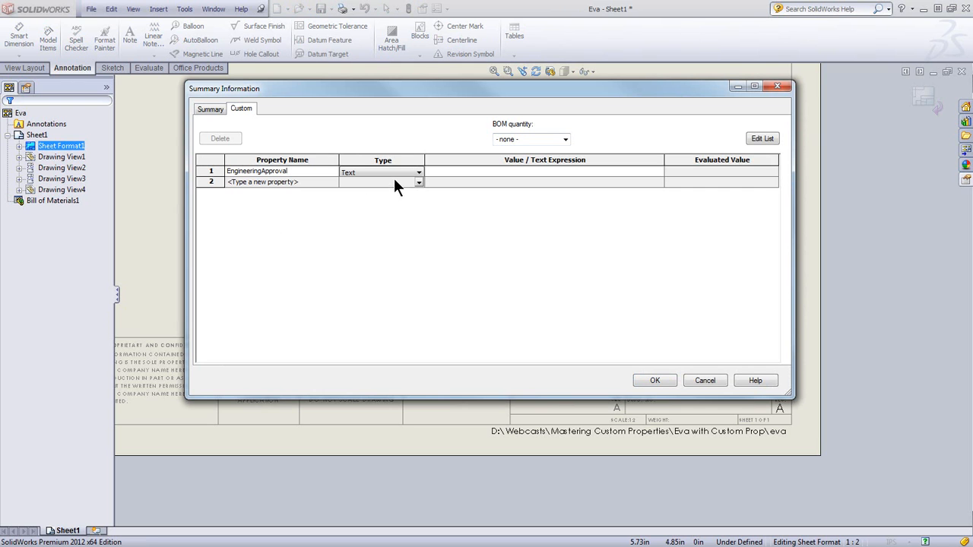
click(333, 182)
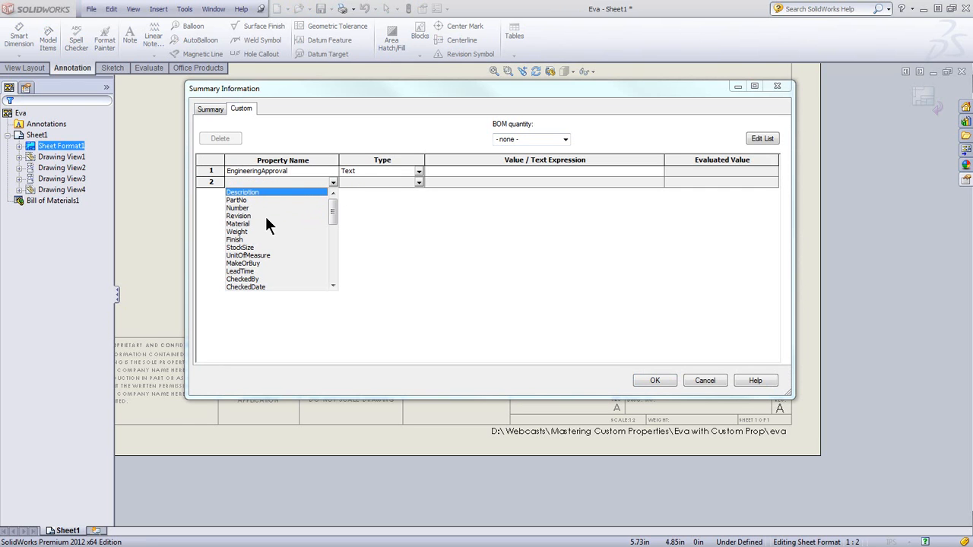
click(332, 263)
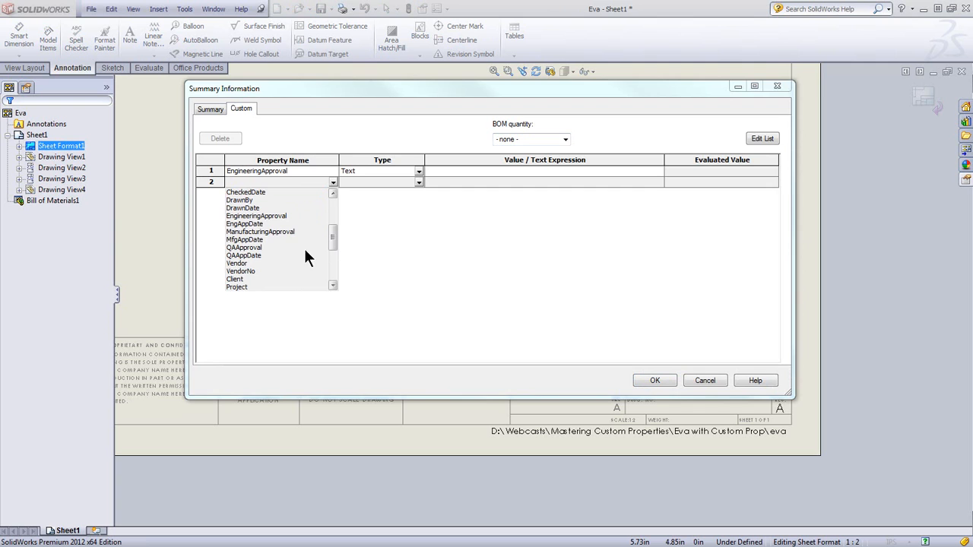
click(266, 223)
Enter the approving manager's name as the EngineeringApproval value and 05/09/2012 as the EngAppDate value, and accept the properties
click(456, 171)
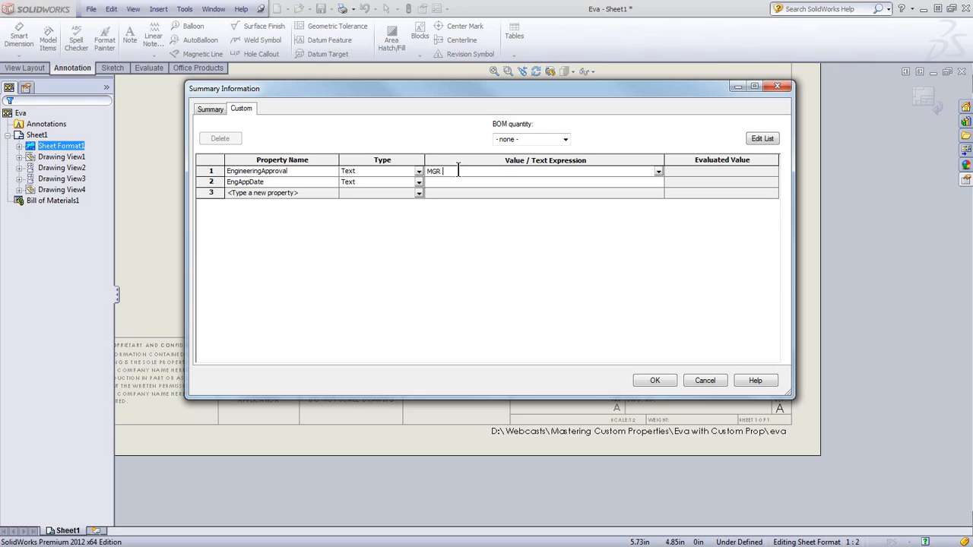
click(445, 183)
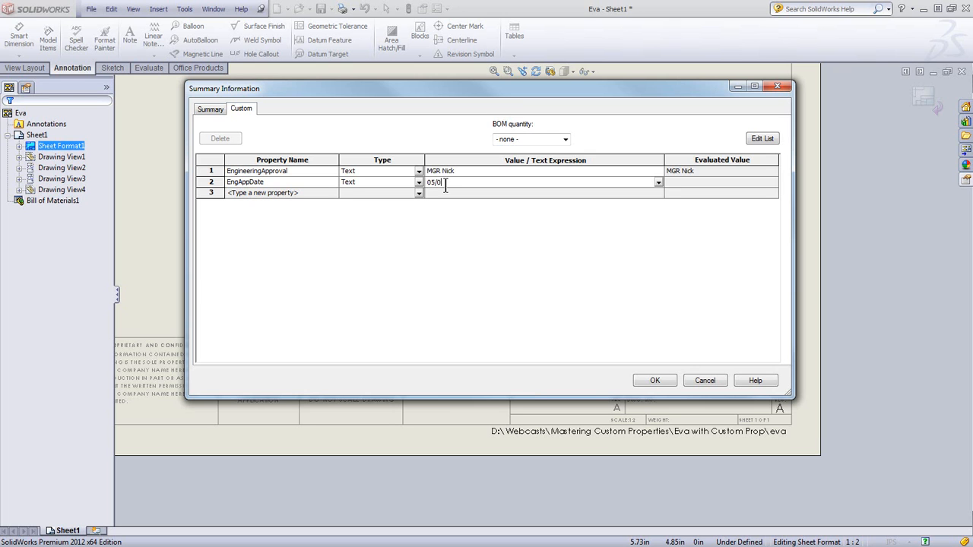
key(Return)
click(653, 380)
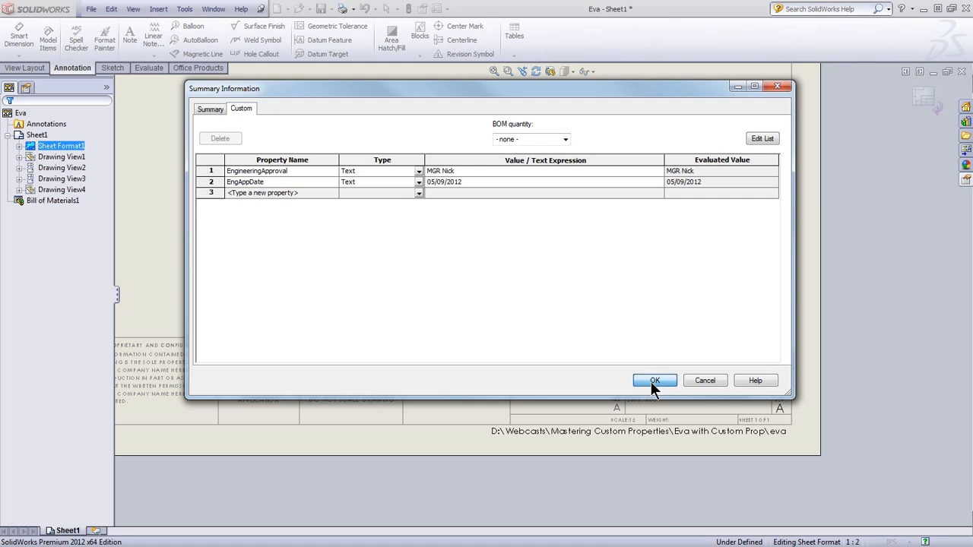
Place a note above the title block and link it to the current document's EngineeringApproval property
scroll(467, 352, down, 1)
scroll(466, 351, down, 2)
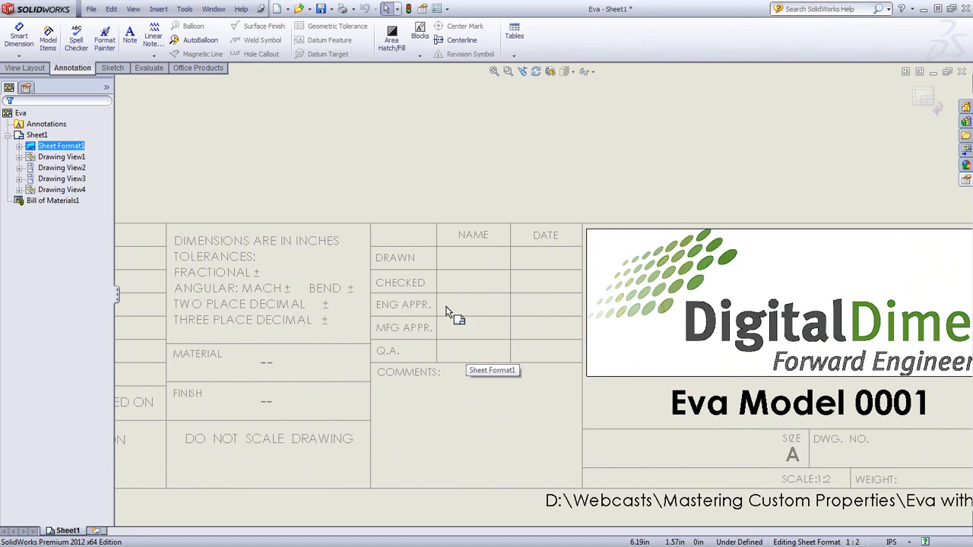
right_click(468, 305)
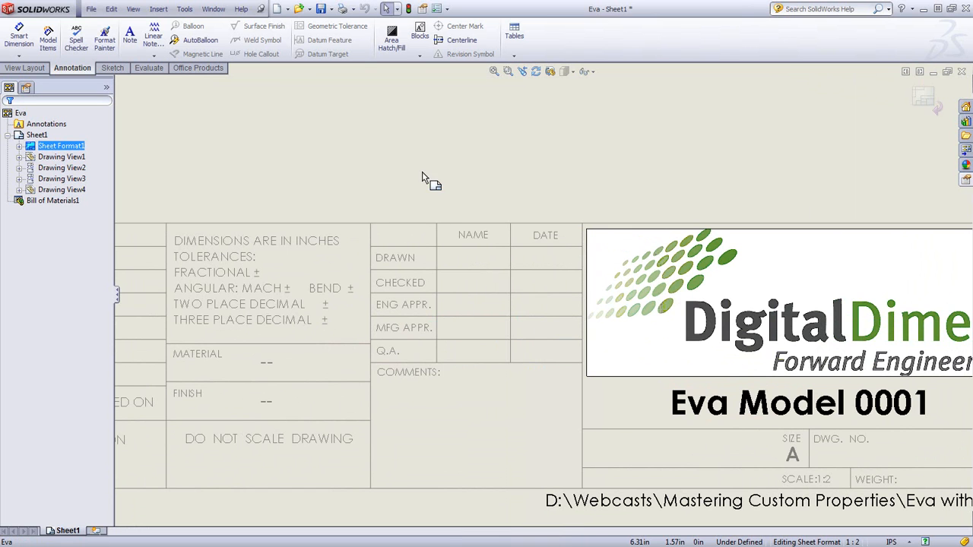
click(136, 47)
click(408, 101)
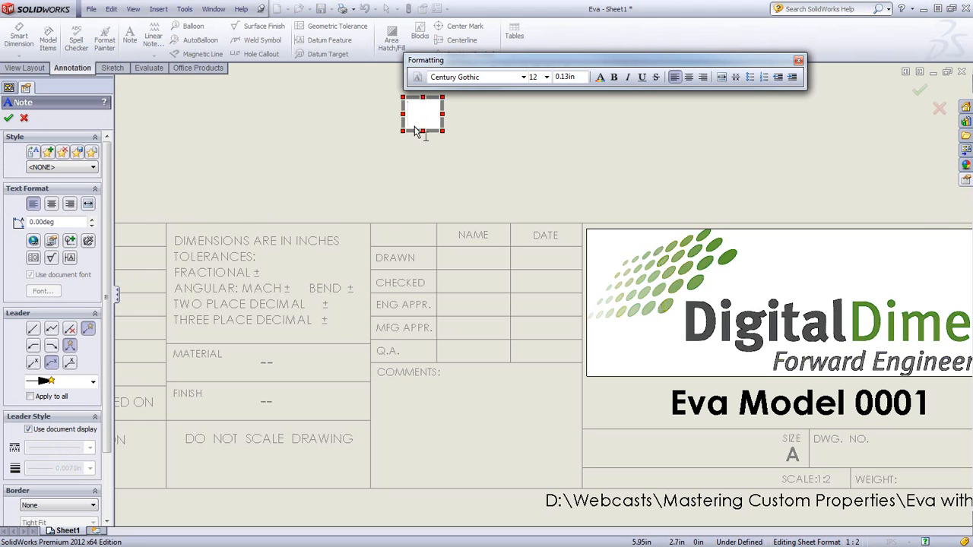
click(51, 241)
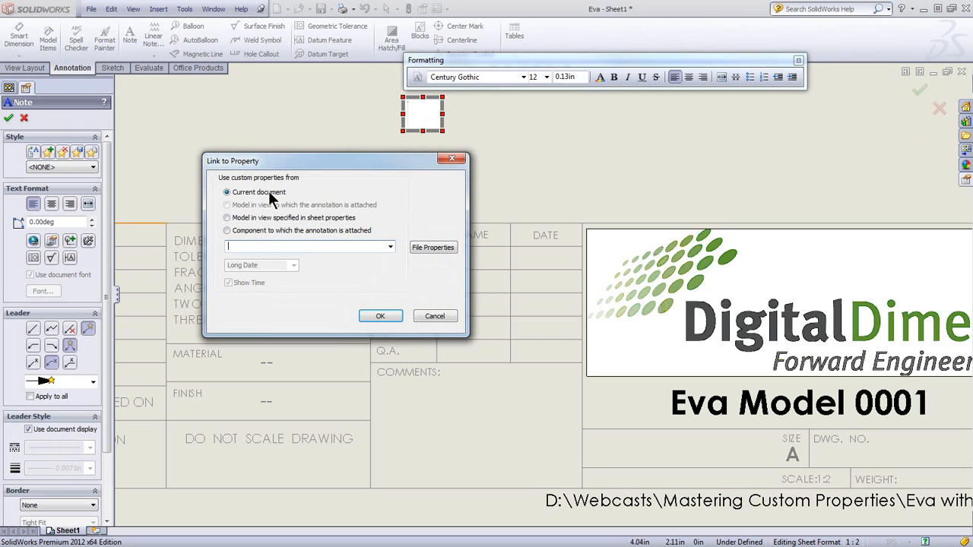
click(390, 247)
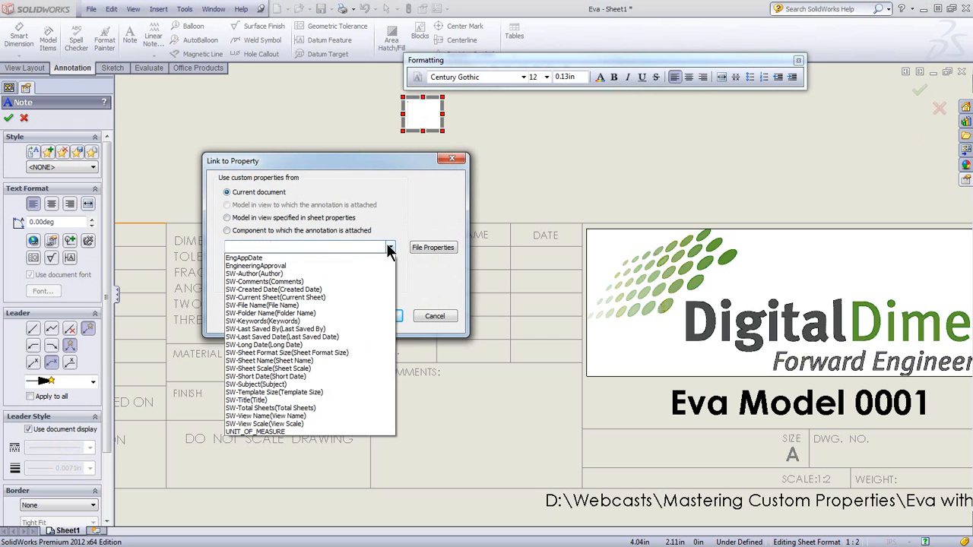
click(268, 264)
click(377, 316)
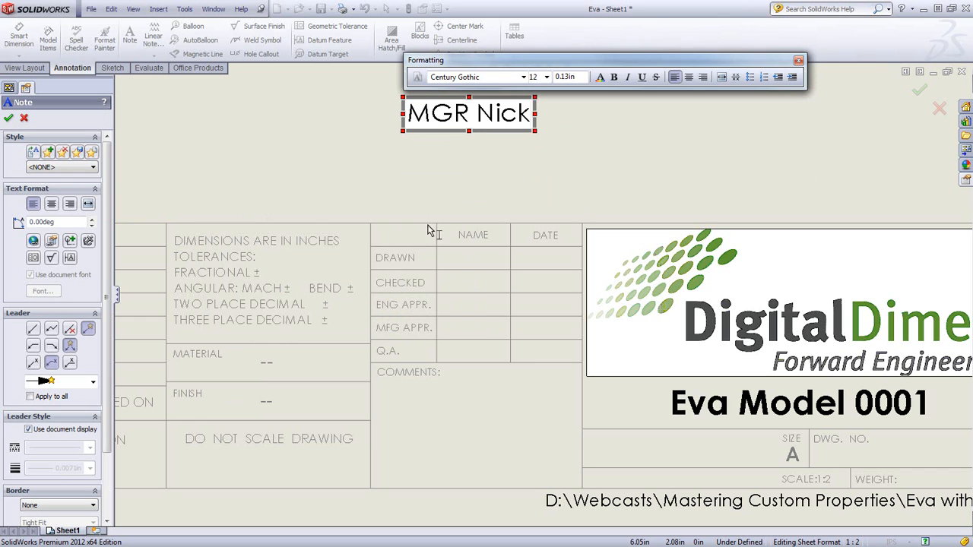
Add a second note above the title block and link it to the current document's EngAppDate property
click(423, 162)
click(371, 167)
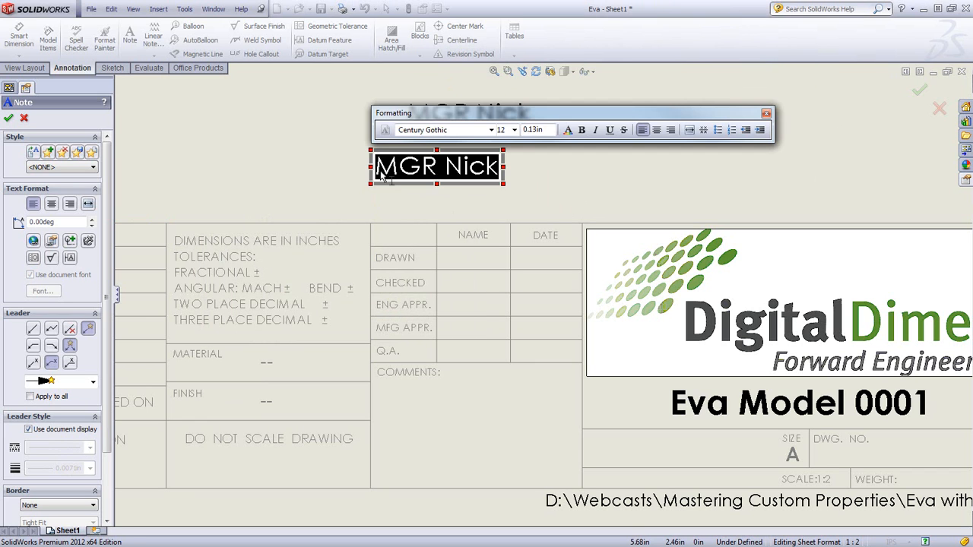
key(Delete)
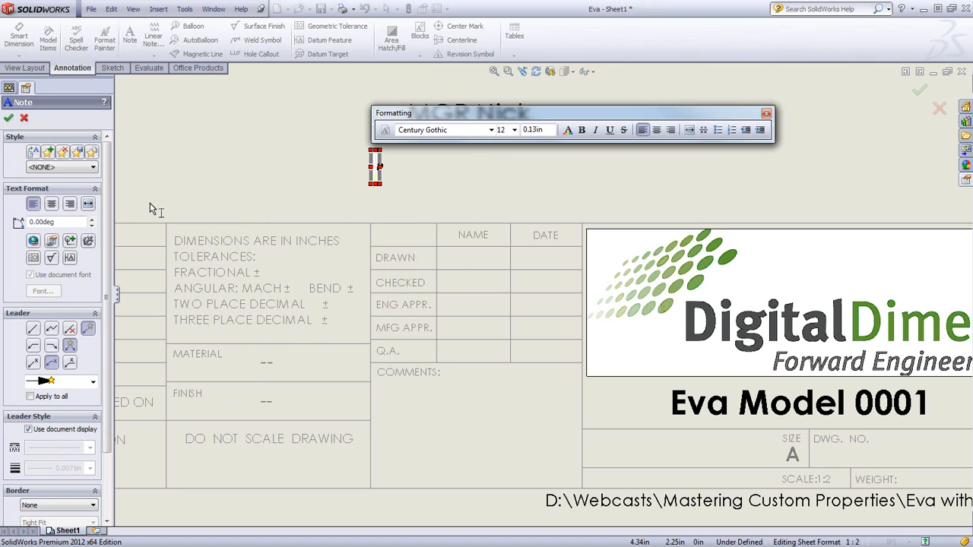
click(34, 240)
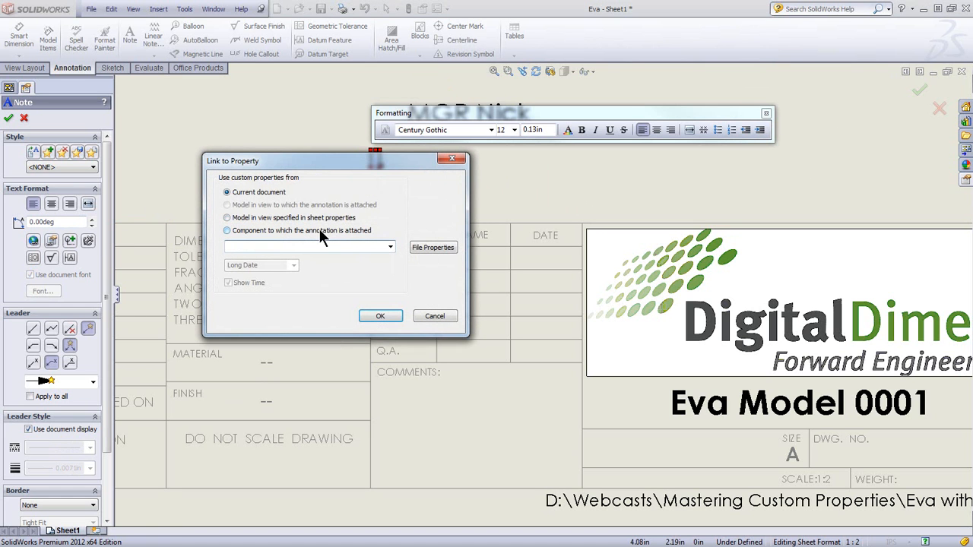
click(390, 247)
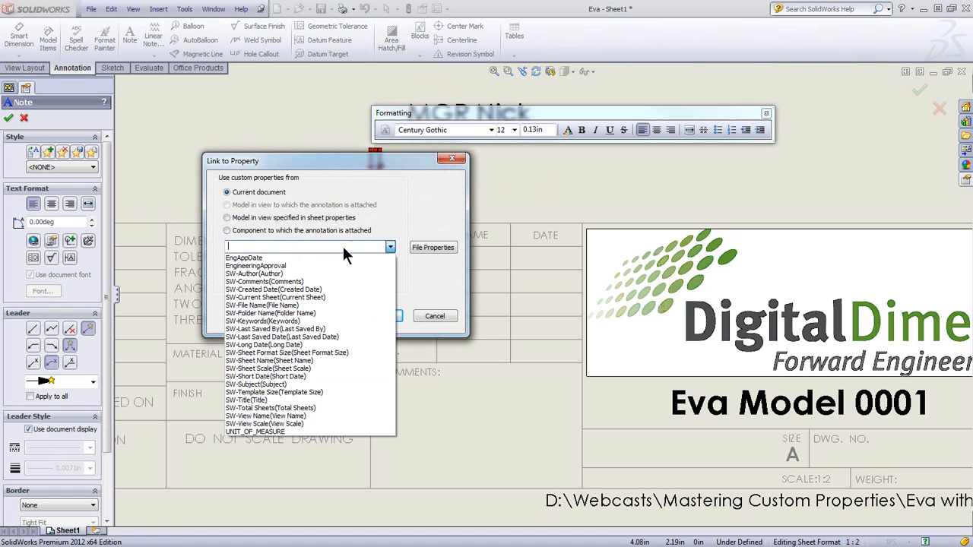
click(254, 257)
click(388, 315)
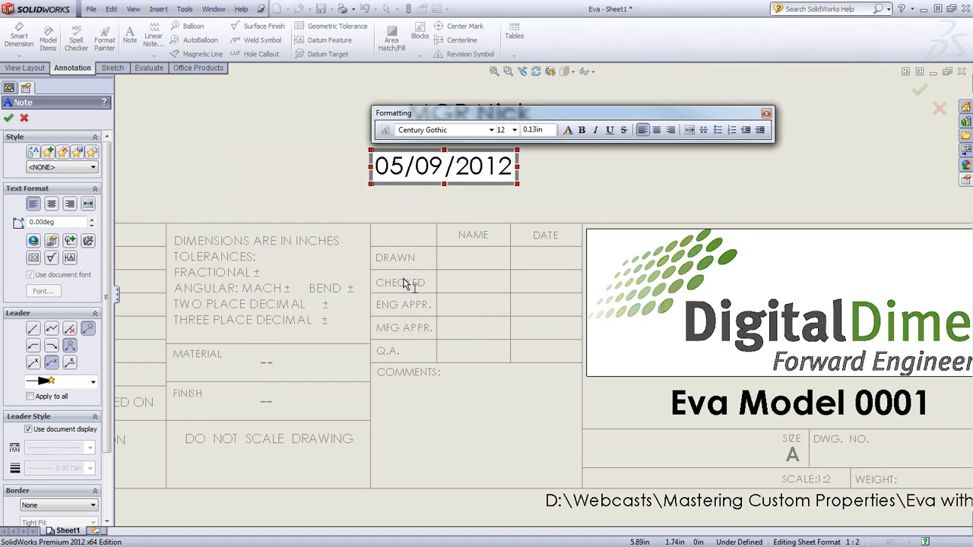
click(416, 223)
key(Escape)
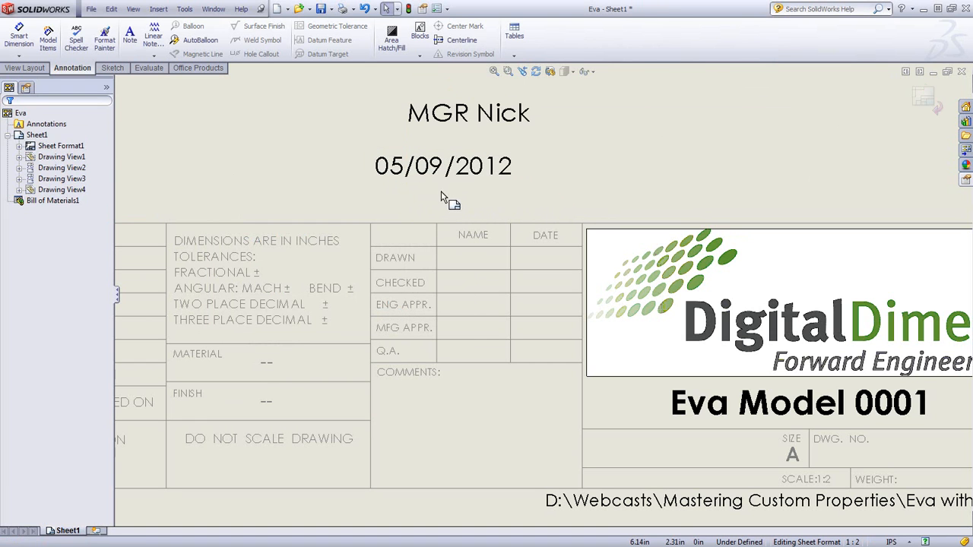
Set the font height of both the approval name note and the date note to .08 in instead of the document font
click(459, 181)
ctrl+click(460, 114)
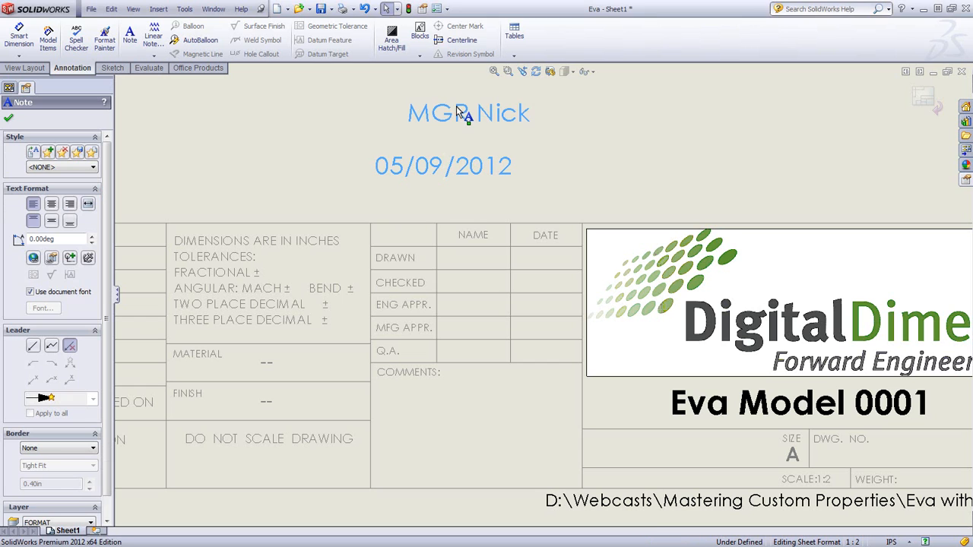
click(60, 291)
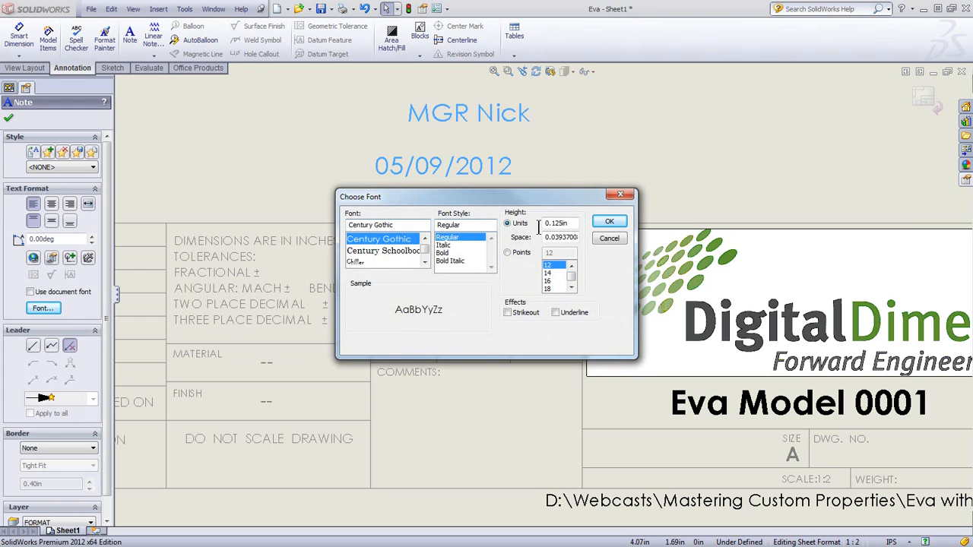
drag(568, 223, 532, 225)
text(.08)
key(Return)
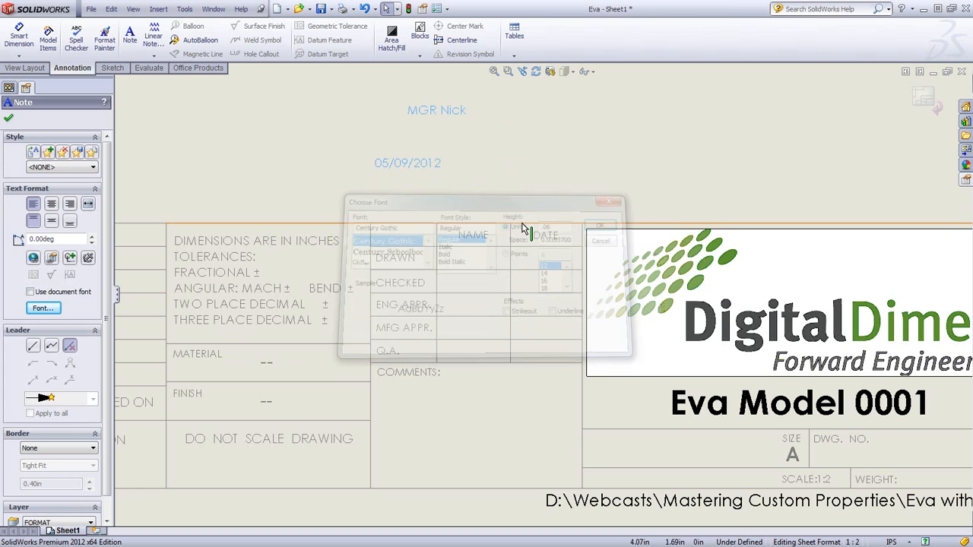
Move the date note into the DATE cell and the manager name note into the NAME cell of the ENG APPR. row
click(462, 160)
drag(415, 167, 474, 304)
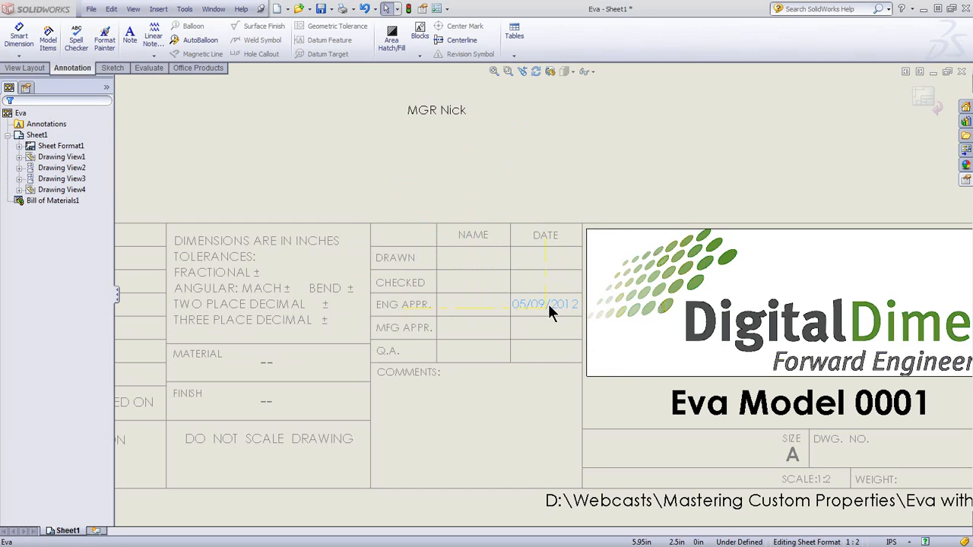
drag(548, 304, 547, 304)
drag(445, 111, 467, 247)
drag(470, 298, 478, 302)
click(486, 174)
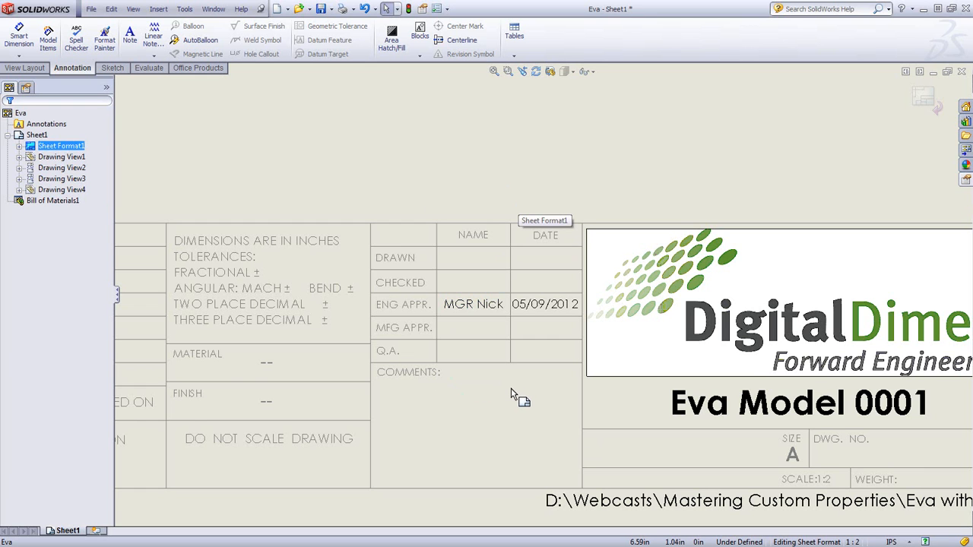
Switch to the eva assembly and add a Weight custom property of type Text linked to the assembly's Mass
scroll(680, 433, up, 2)
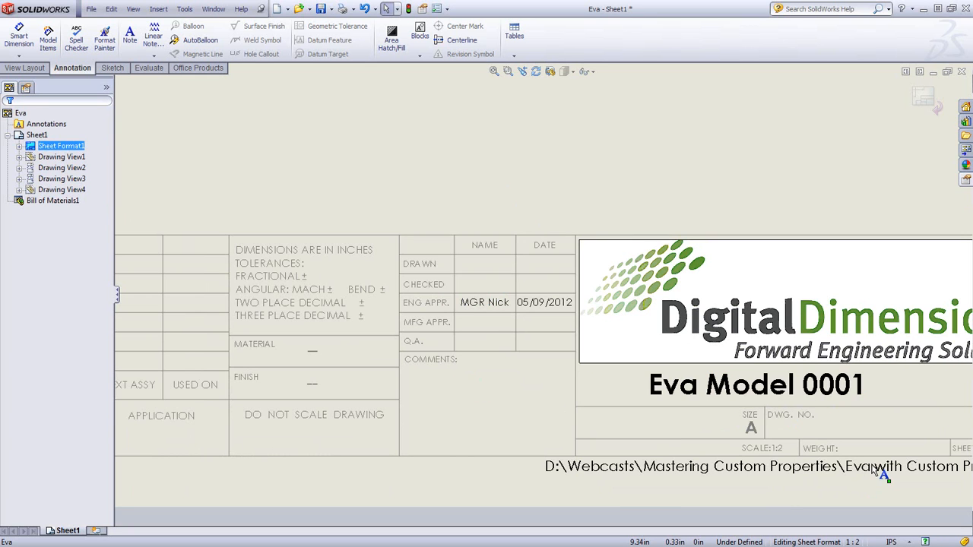
scroll(874, 478, up, 1)
scroll(842, 449, down, 3)
scroll(756, 393, down, 2)
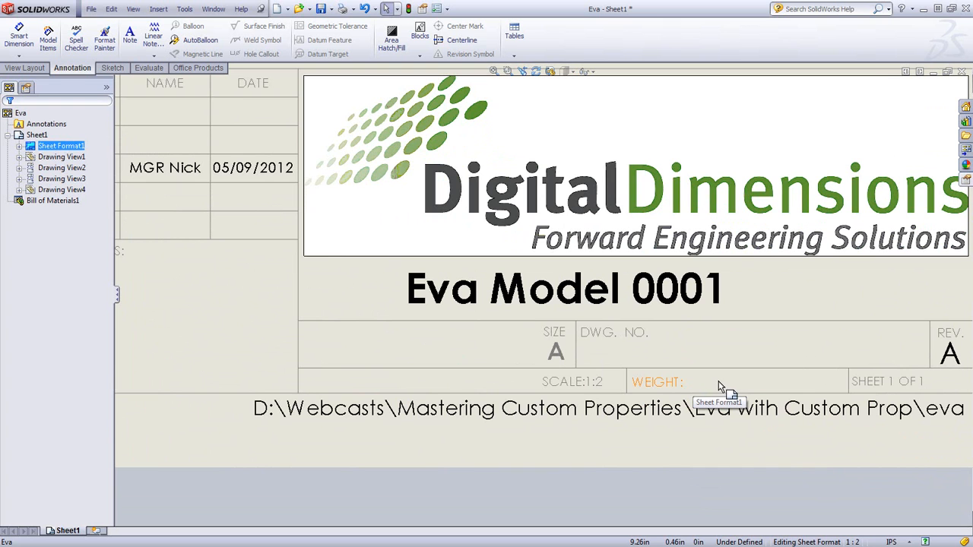
key(ctrl+Tab)
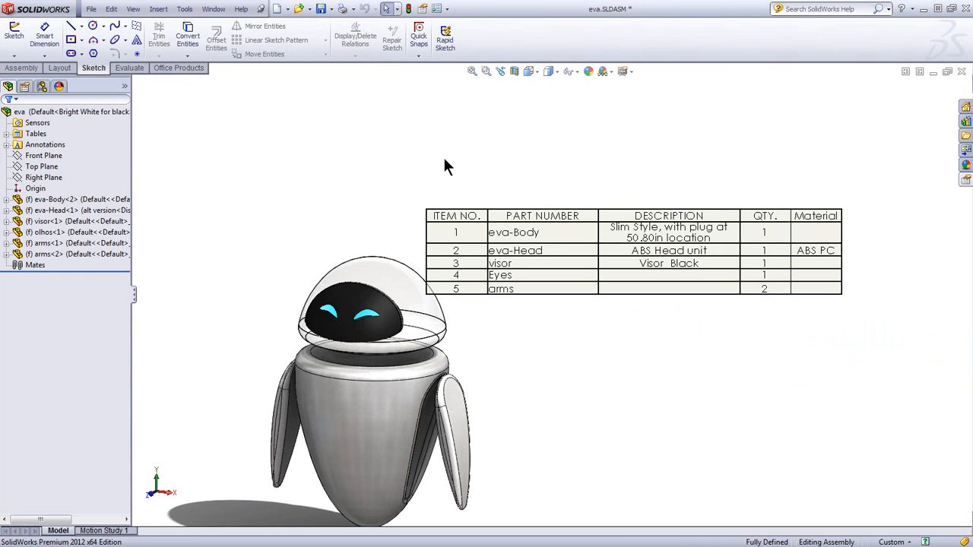
click(424, 9)
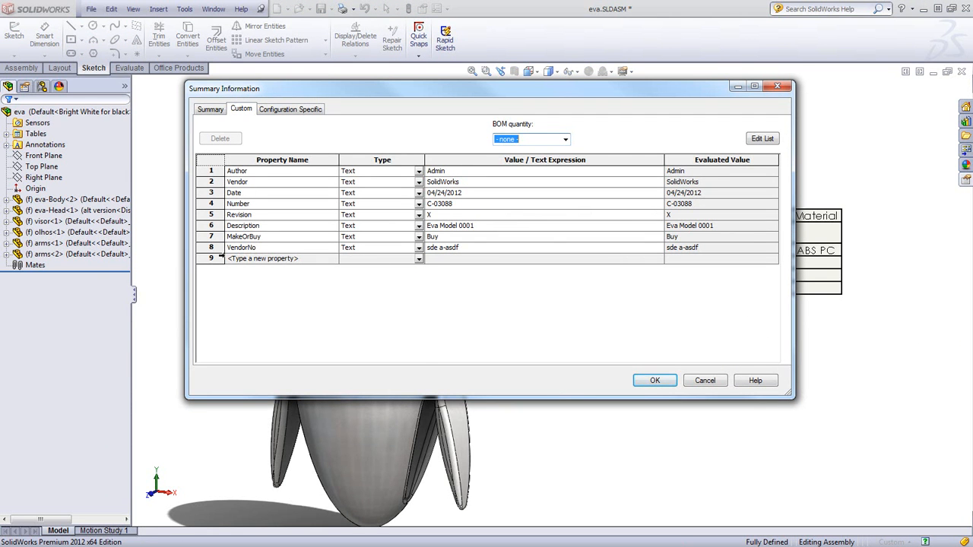
click(332, 258)
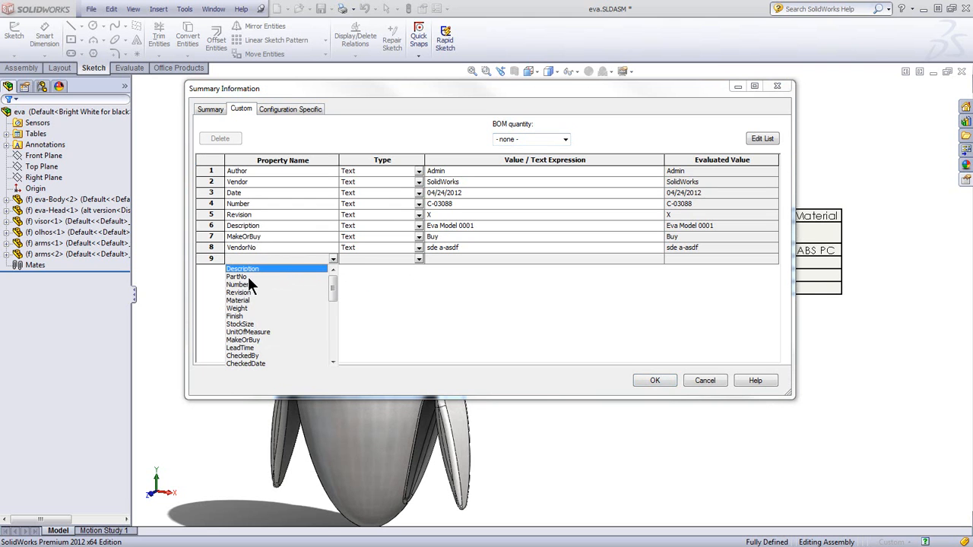
click(242, 308)
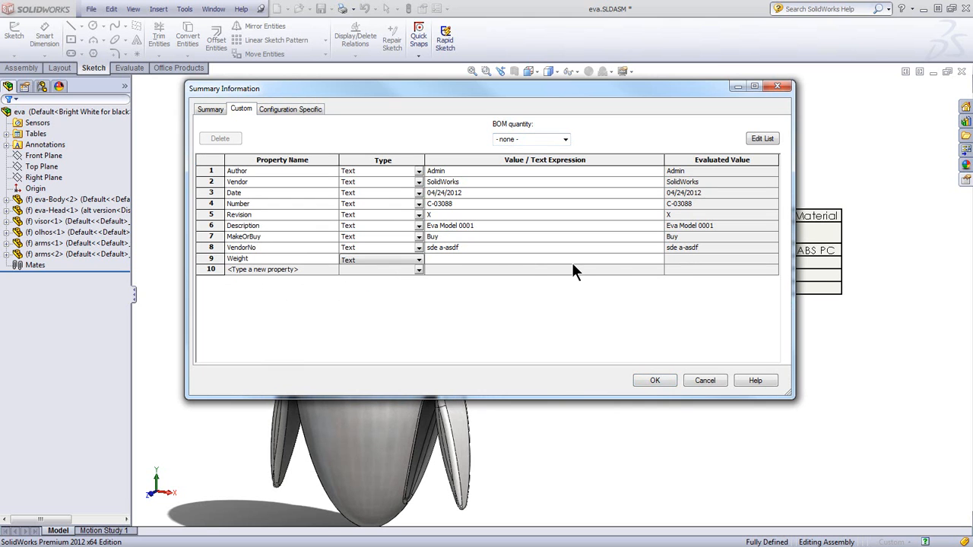
click(659, 258)
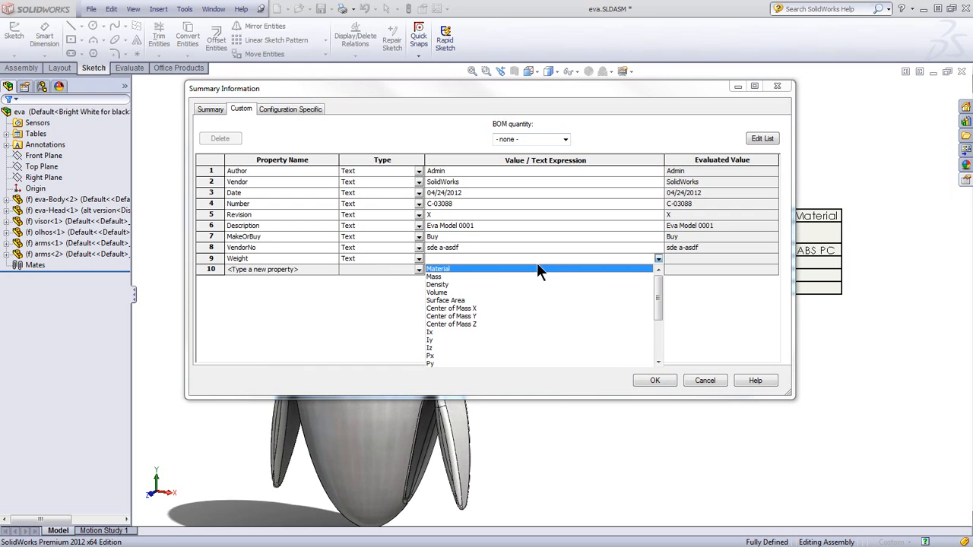
click(434, 277)
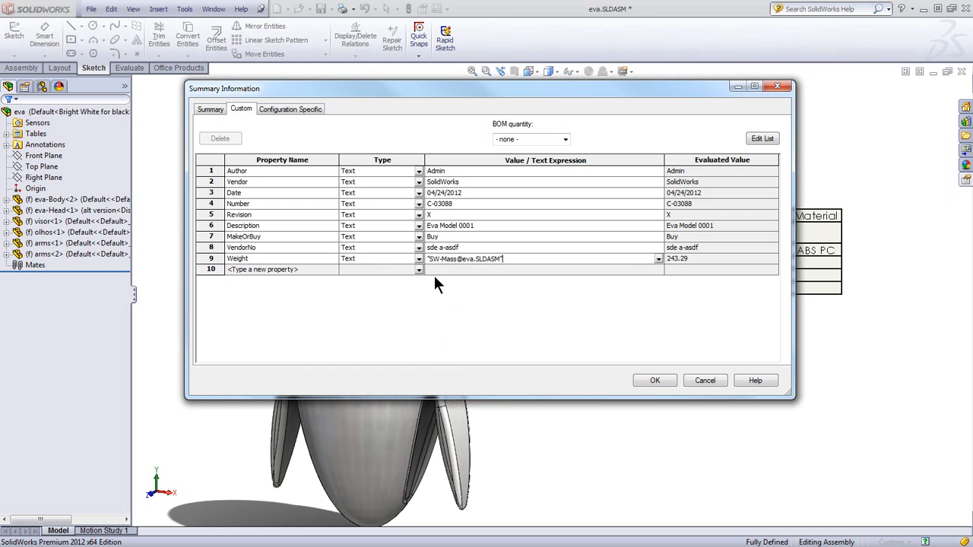
click(652, 380)
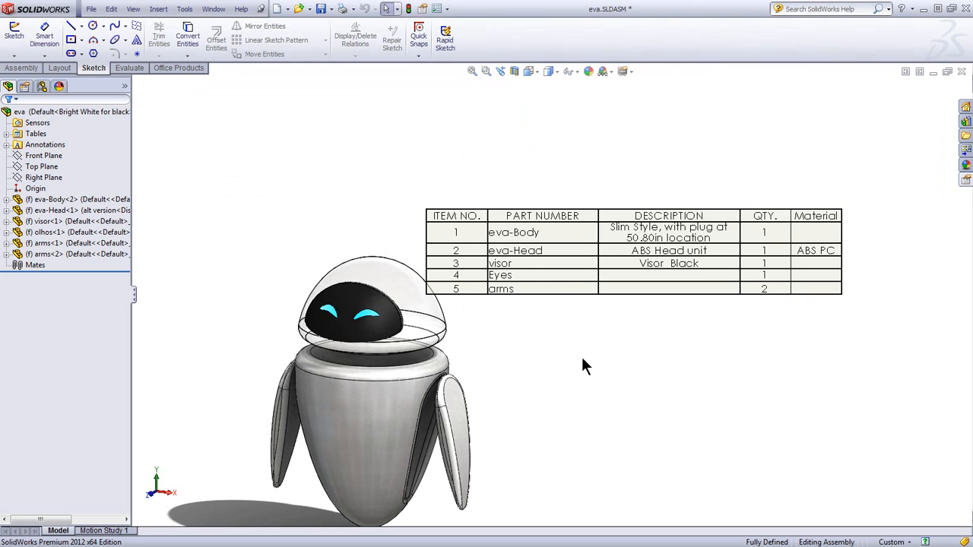
In the drawing, place a note below the sheet linked to the Weight property of the model in view specified in sheet properties
key(ctrl+Tab)
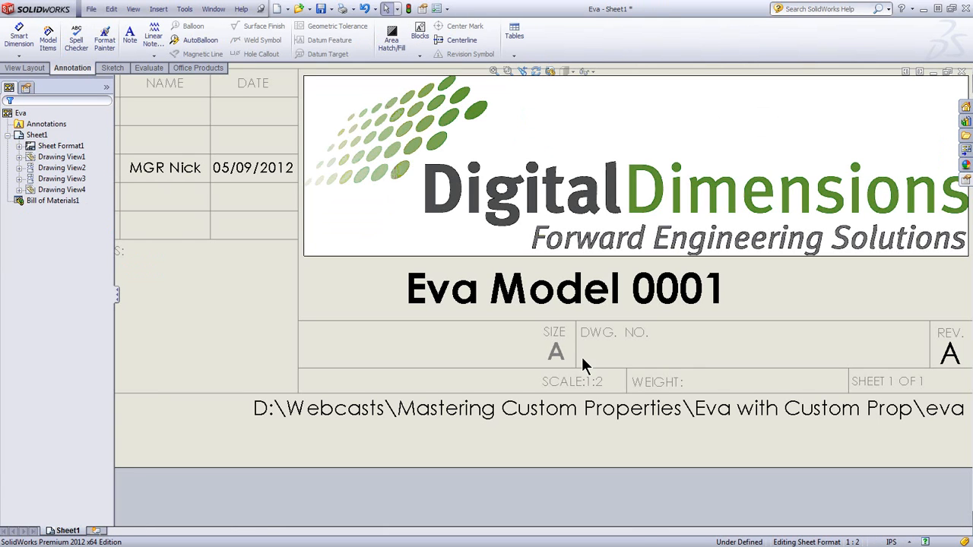
click(724, 386)
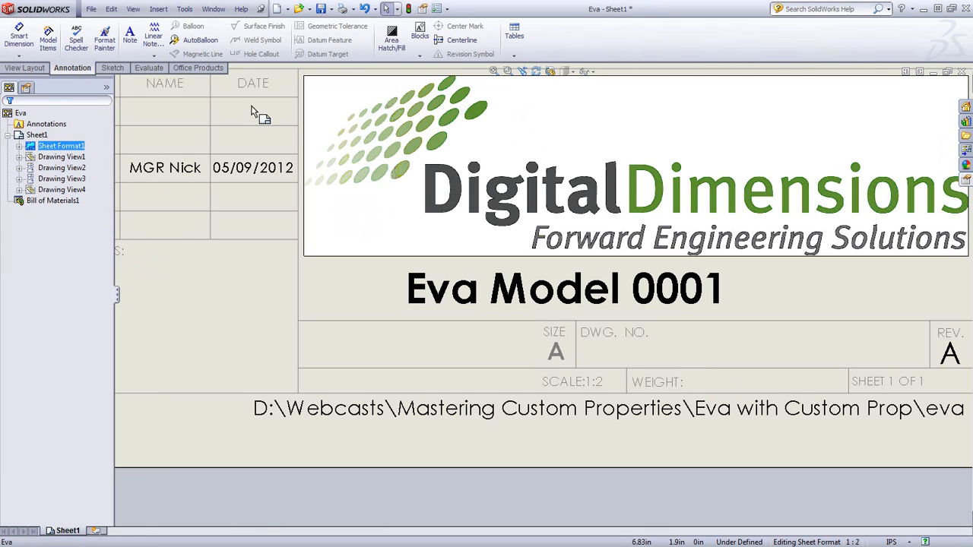
click(137, 43)
scroll(612, 426, up, 5)
scroll(608, 418, down, 2)
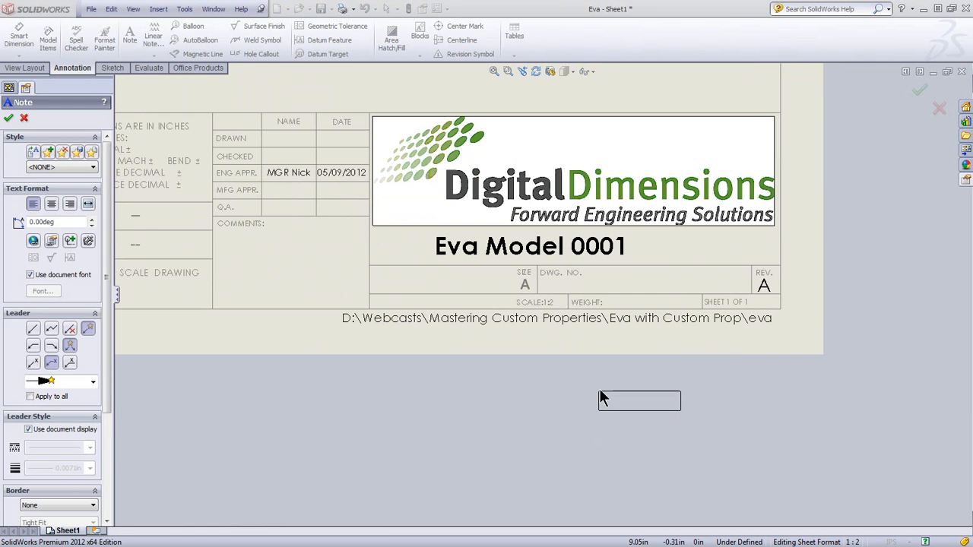
click(599, 372)
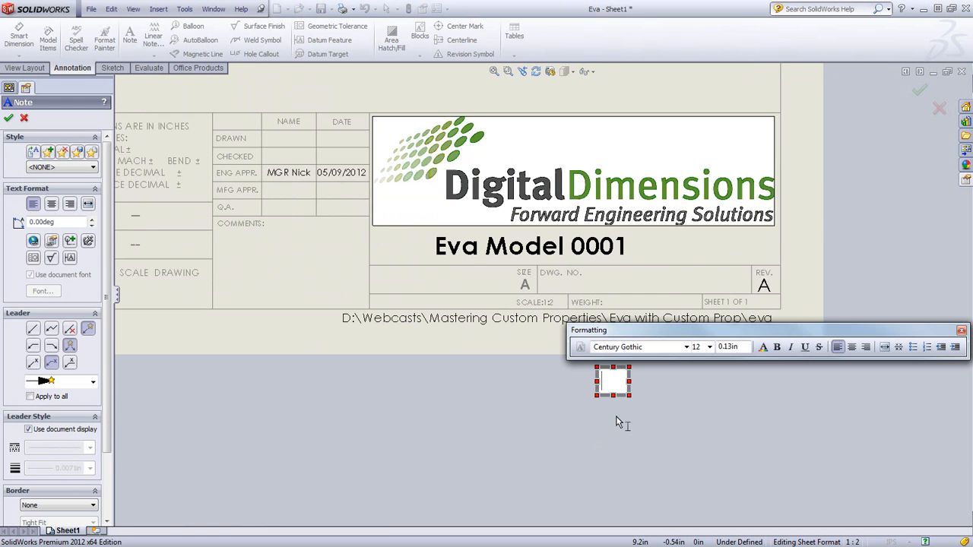
click(52, 240)
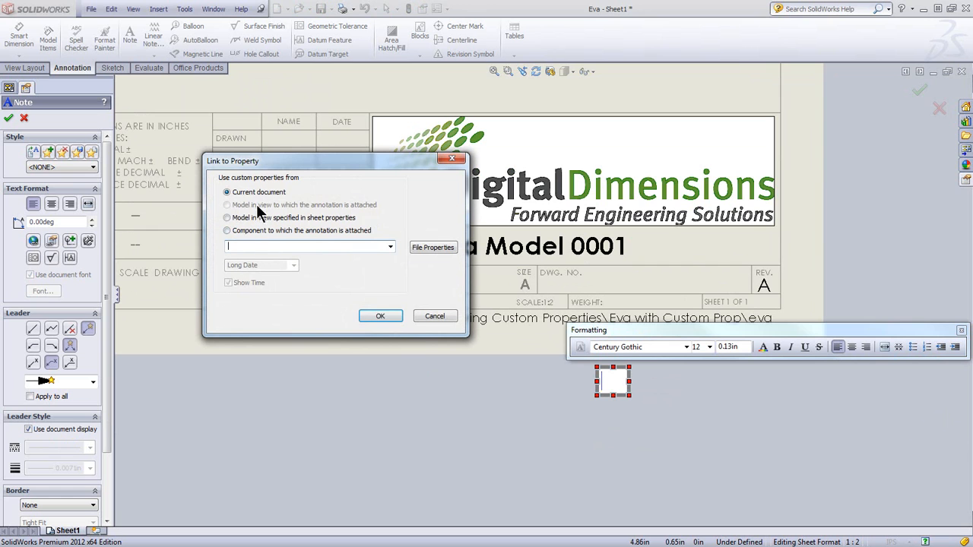
click(389, 246)
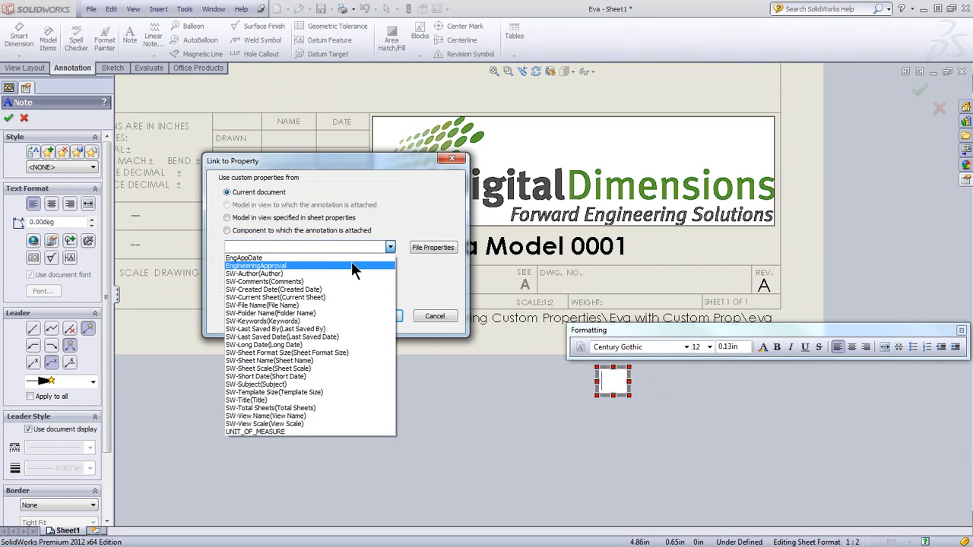
click(258, 219)
click(253, 218)
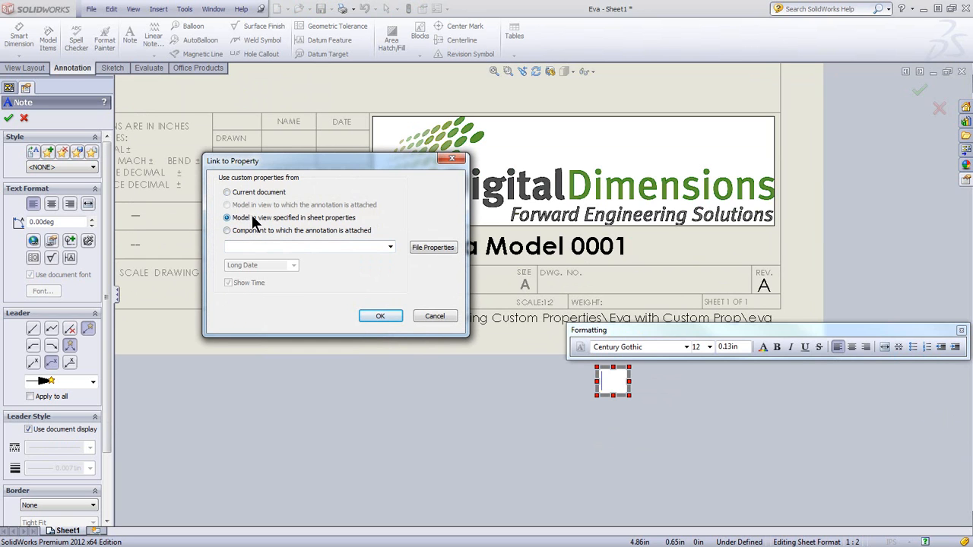
click(390, 247)
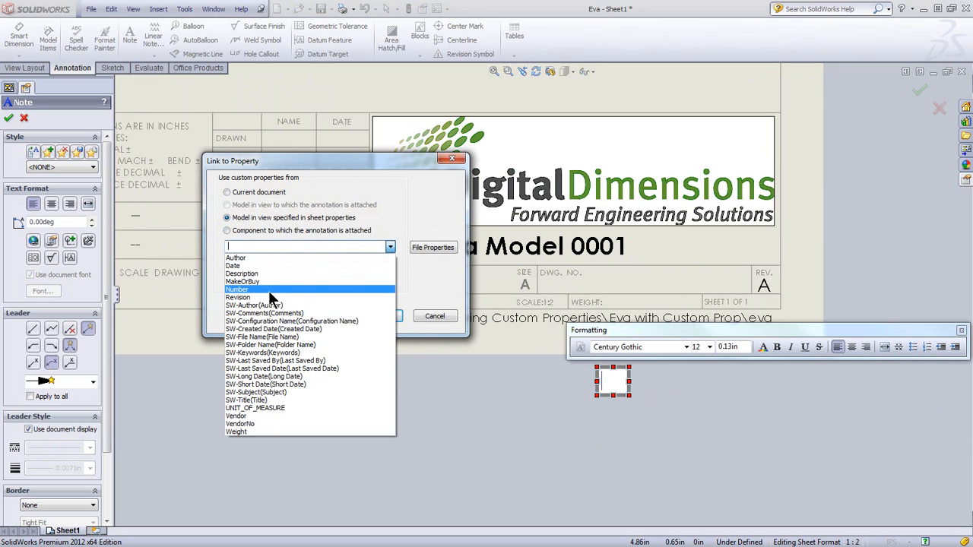
click(247, 432)
click(379, 316)
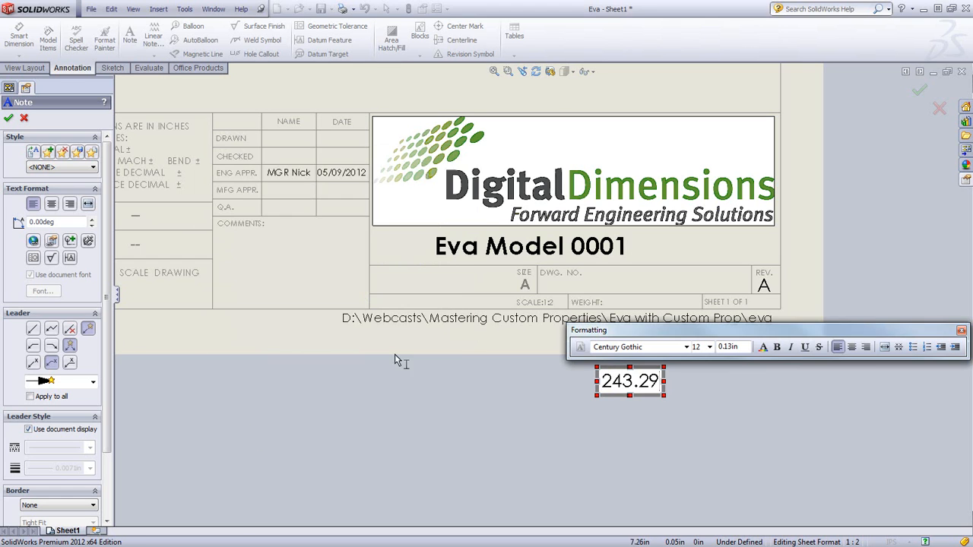
click(467, 388)
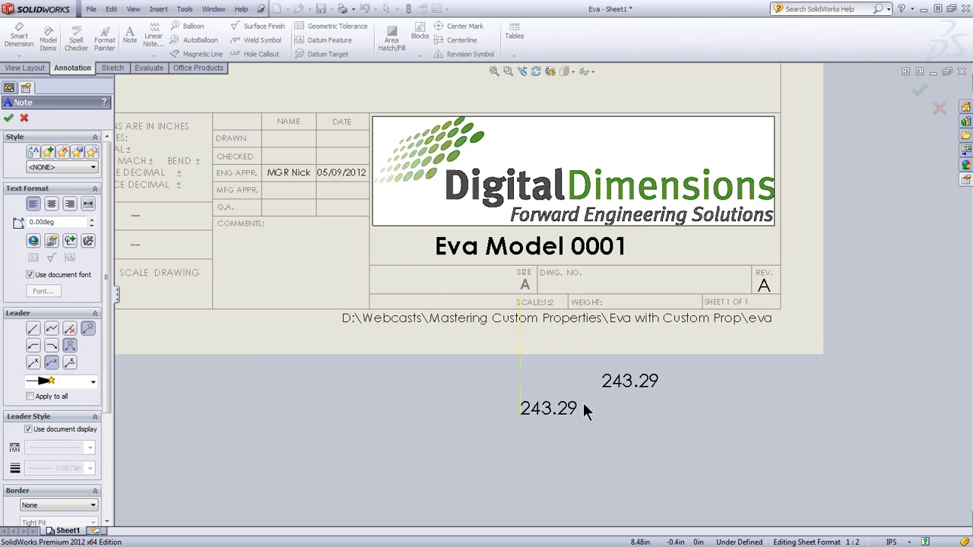
key(Escape)
Append lbs after the Weight link in the note's text window and move the note slightly closer to the sheet edge
click(645, 386)
right_click(646, 388)
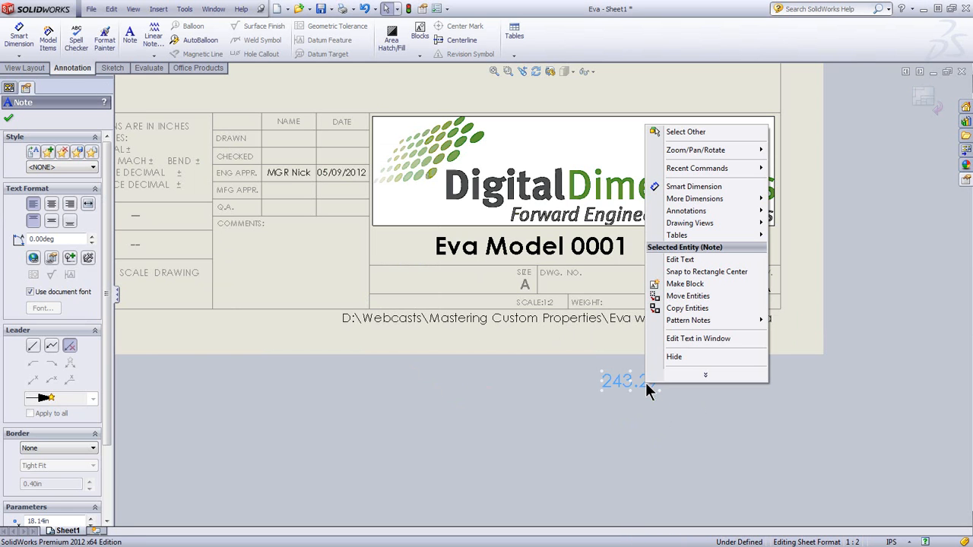
click(683, 339)
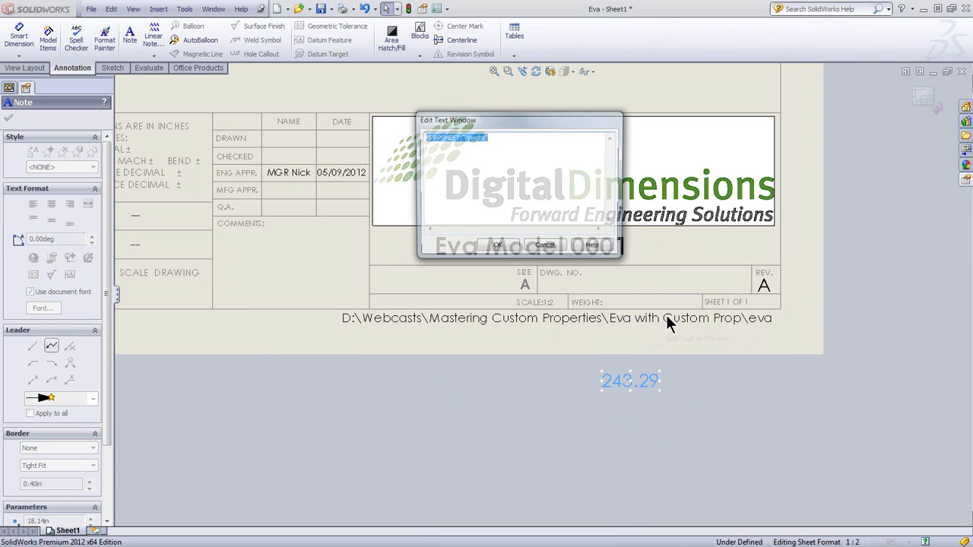
click(509, 139)
text(lbs)
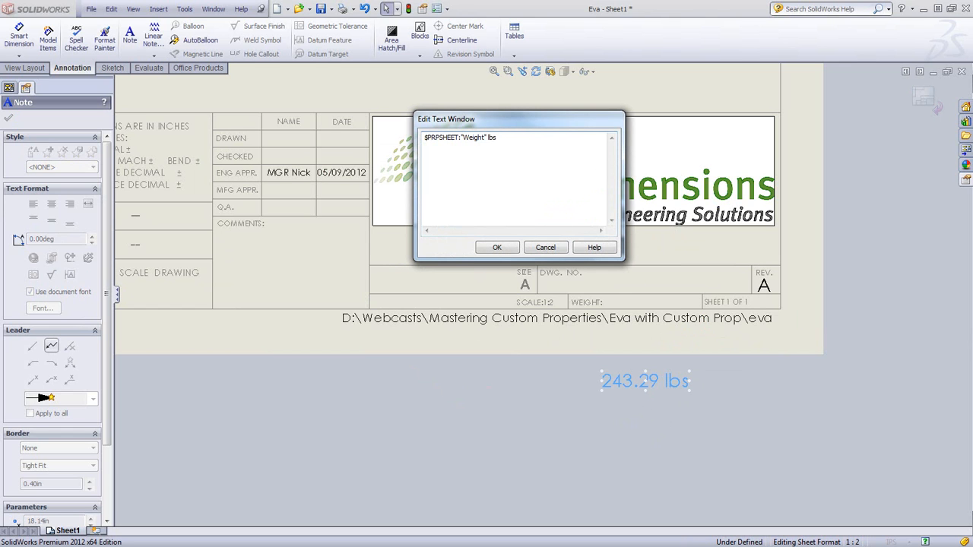
click(492, 245)
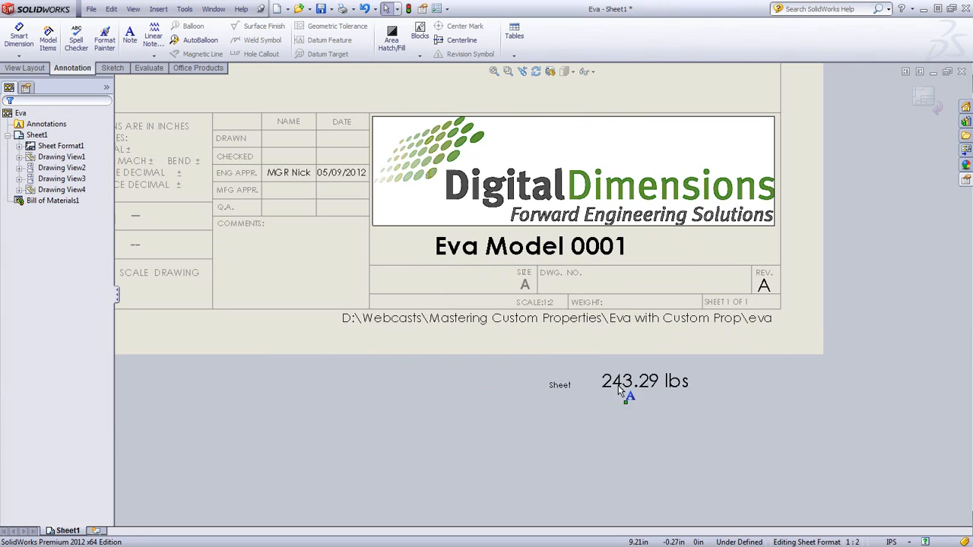
mouse_move(623, 365)
mouse_down()
mouse_move(620, 315)
mouse_move(619, 378)
mouse_up()
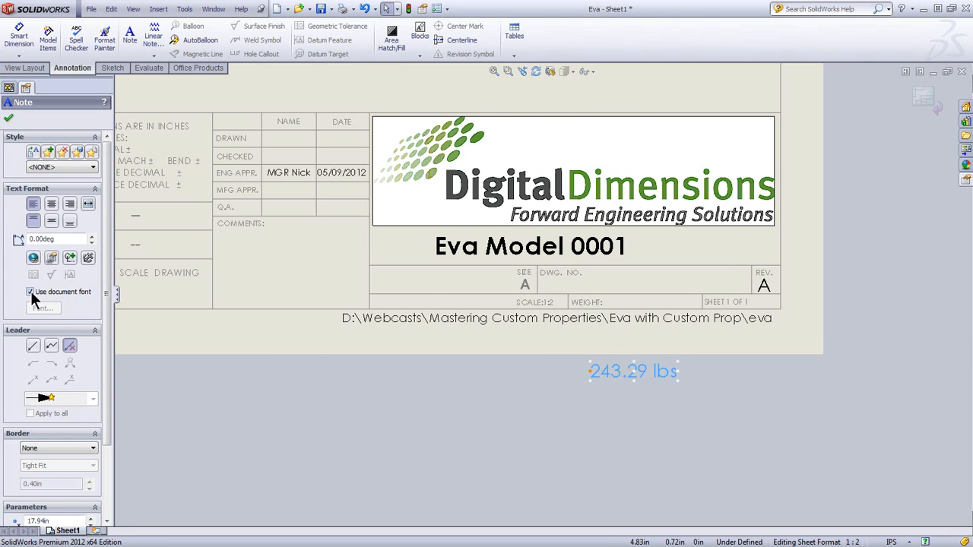
Set the weight note's font height to .06 in and place the note in the title block's WEIGHT cell
click(40, 309)
double_click(574, 222)
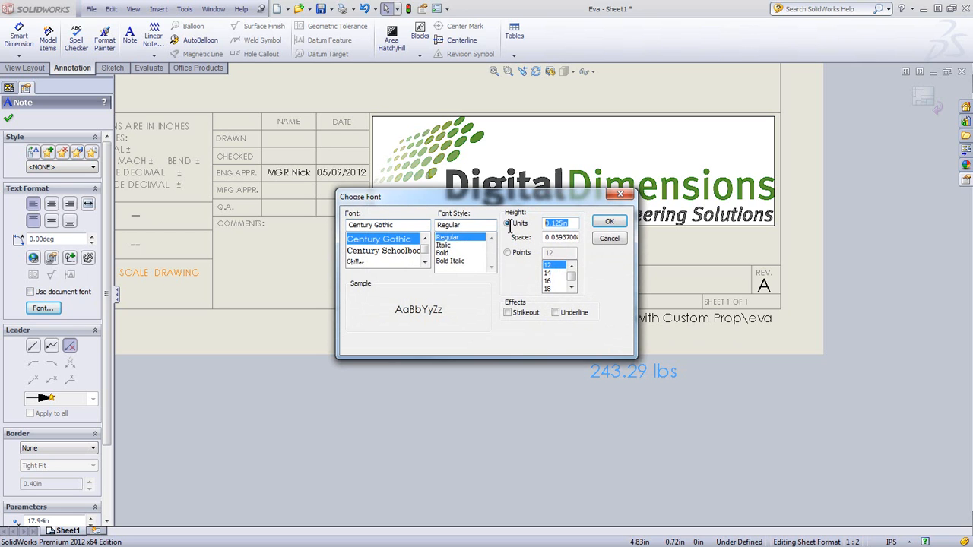
text(.06)
key(Return)
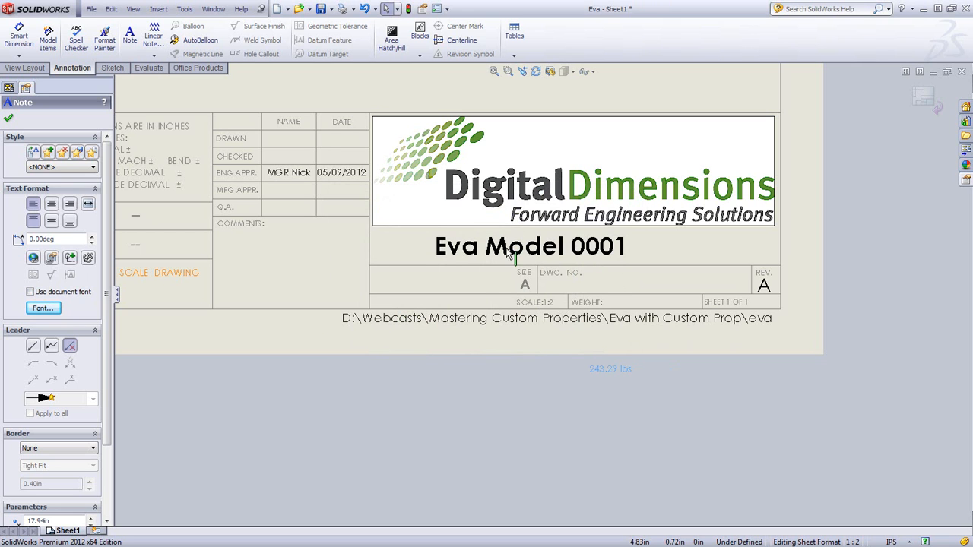
click(630, 302)
key(Escape)
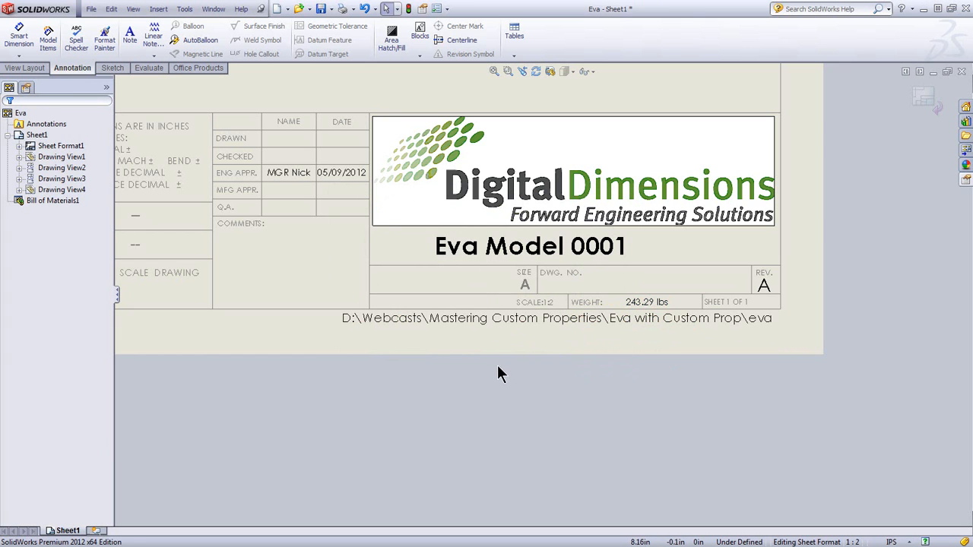
Start defining a title block and narrow its region to begin at the approval columns, leaving out the tolerance columns
key(z)
key(z)
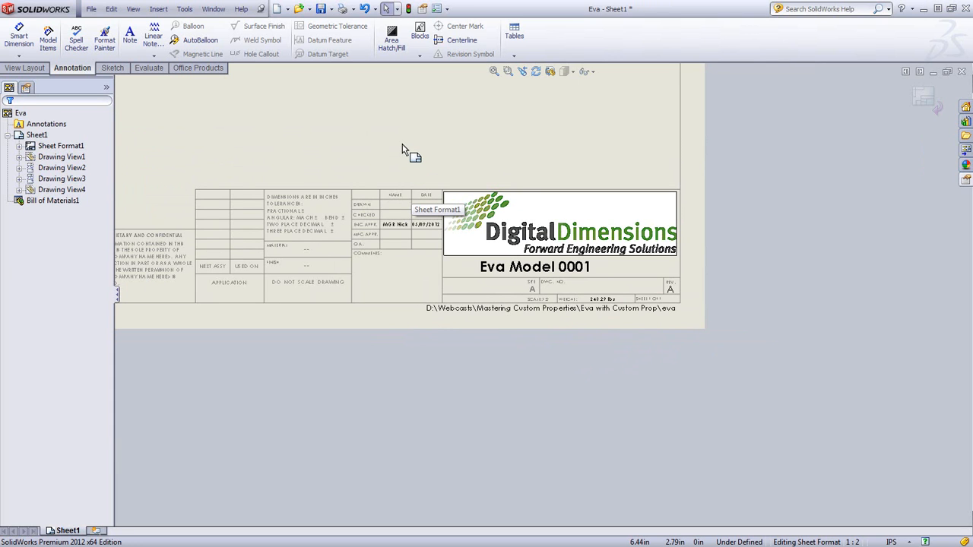
click(402, 149)
key(f)
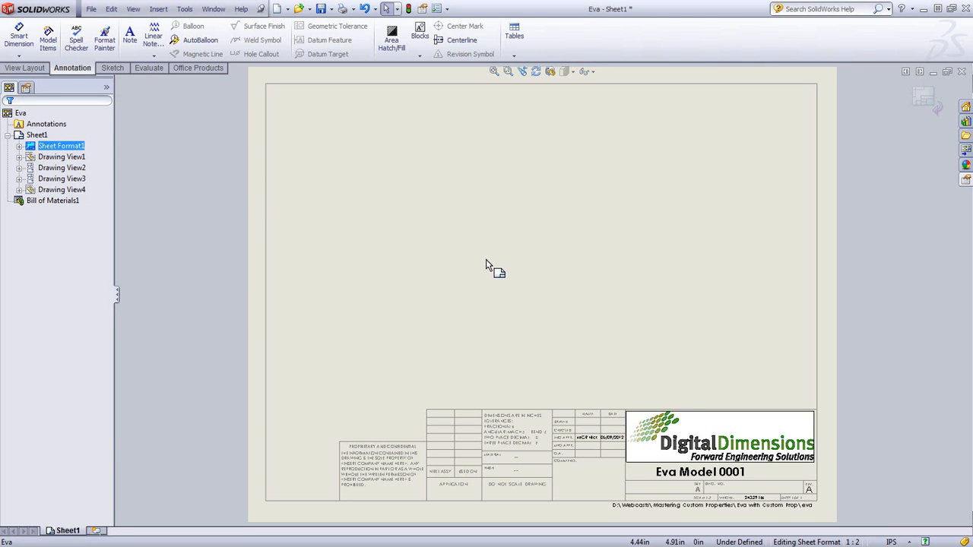
right_click(516, 296)
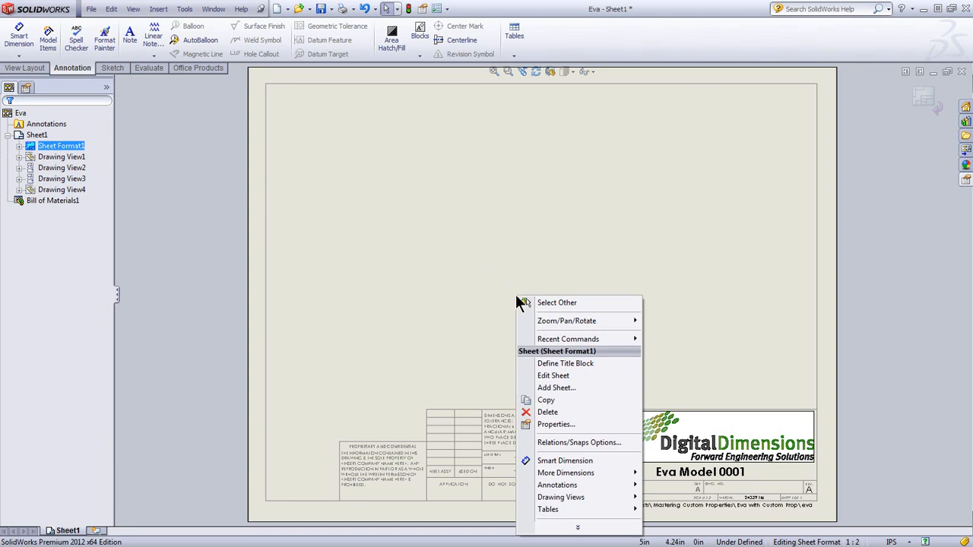
click(575, 363)
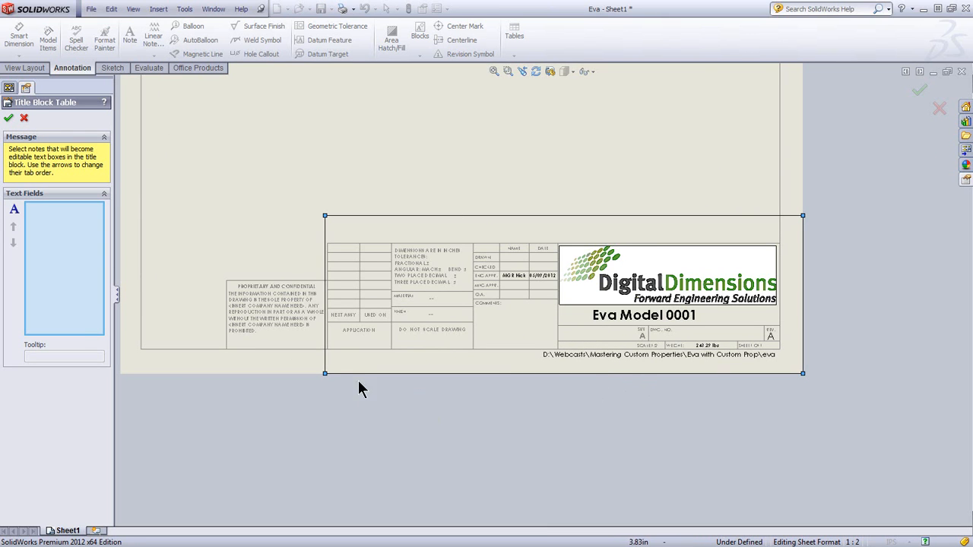
drag(325, 373, 469, 369)
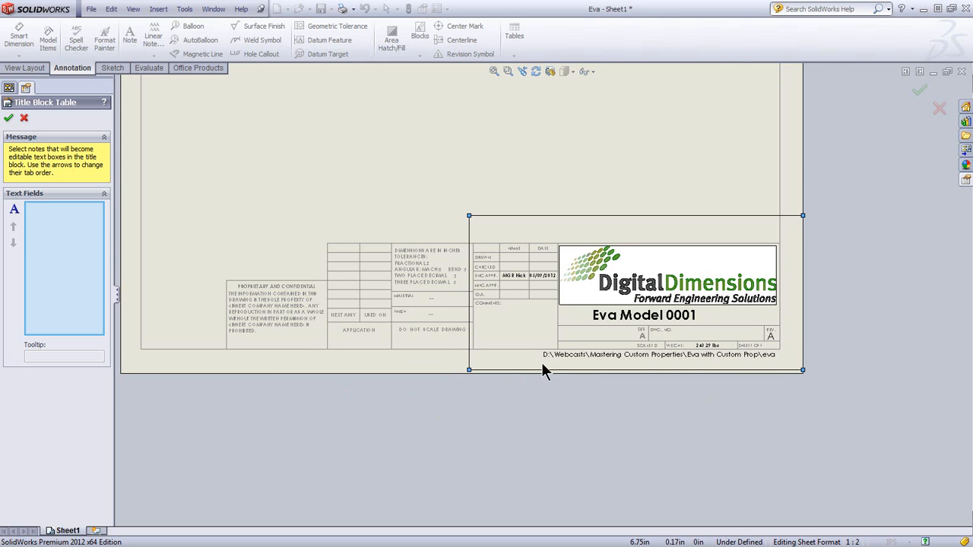
Add the ENG APPR. name note, its date note and the REV. label as editable title block text fields
scroll(552, 294, down, 3)
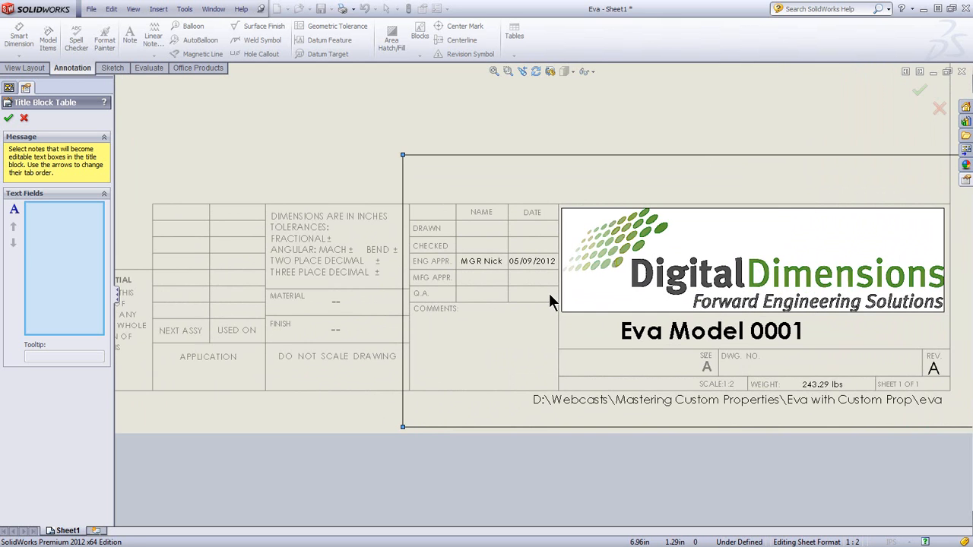
click(481, 262)
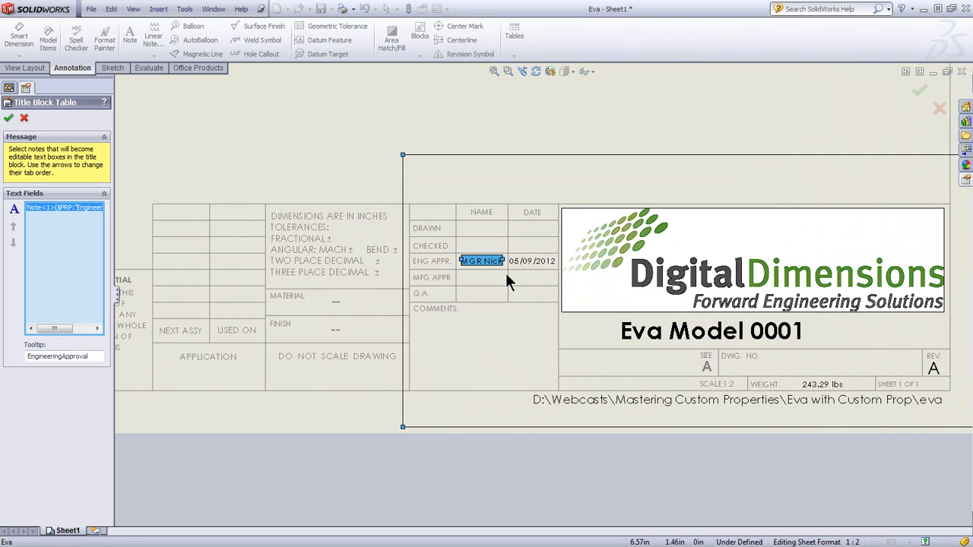
click(530, 264)
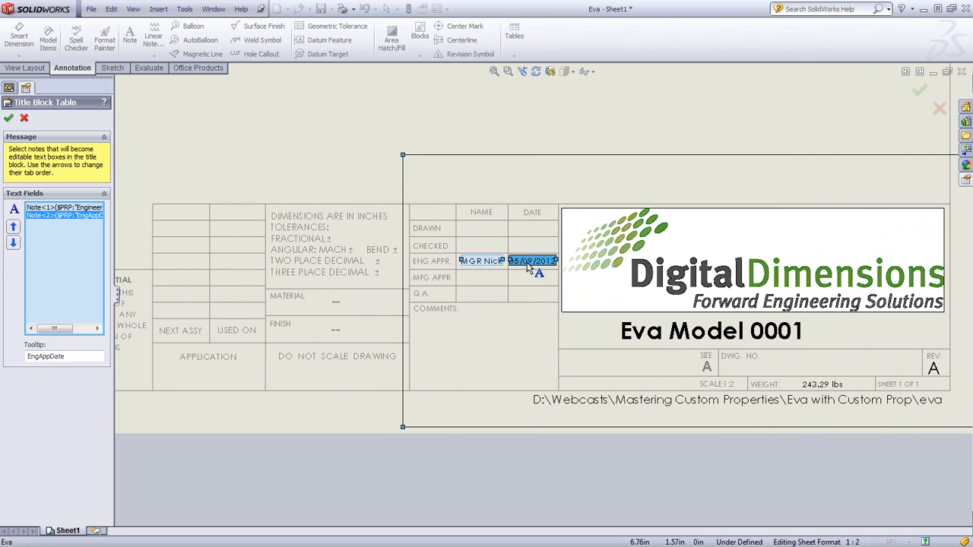
scroll(606, 293, up, 3)
scroll(651, 307, down, 2)
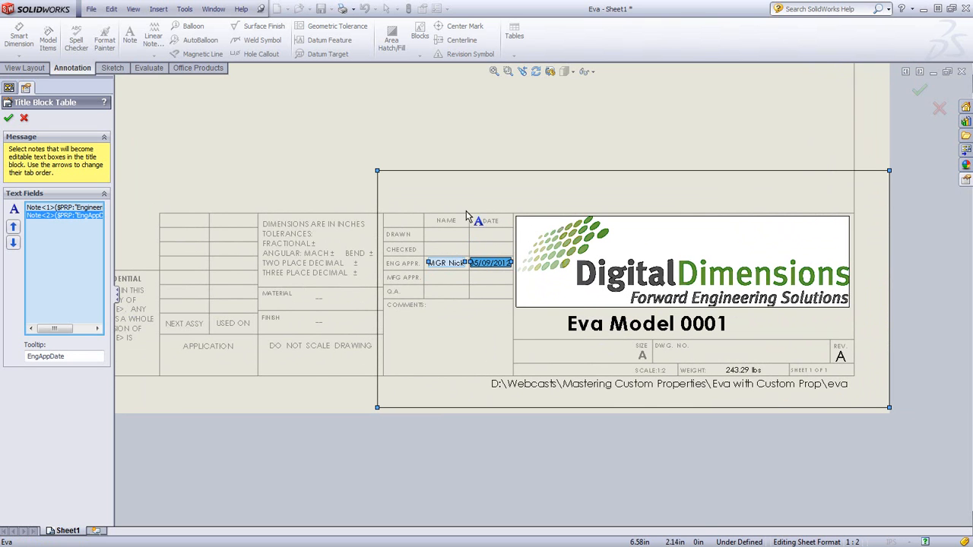
click(840, 358)
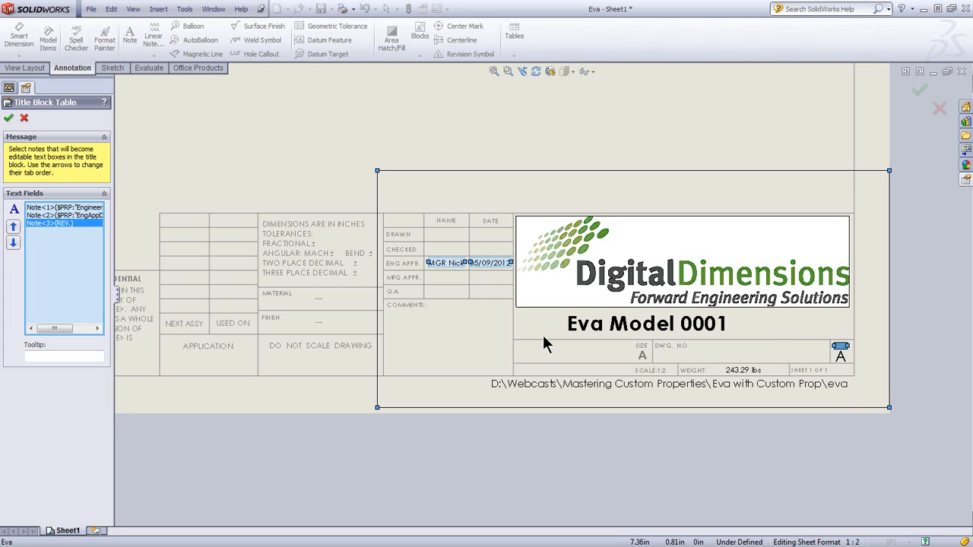
Add the Eva Model 0001 description note as a text field, move it ahead of REV. in the order and accept the title block
click(650, 320)
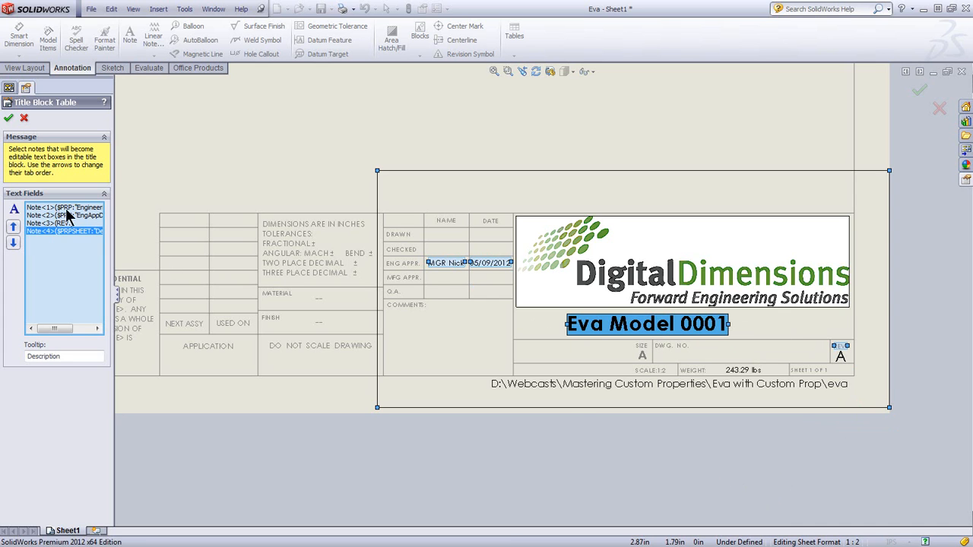
click(13, 227)
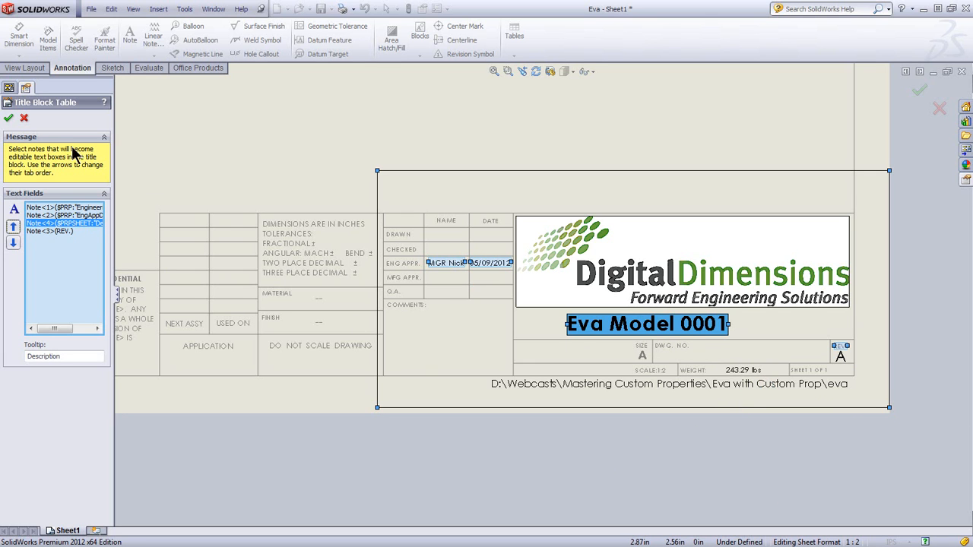
click(9, 119)
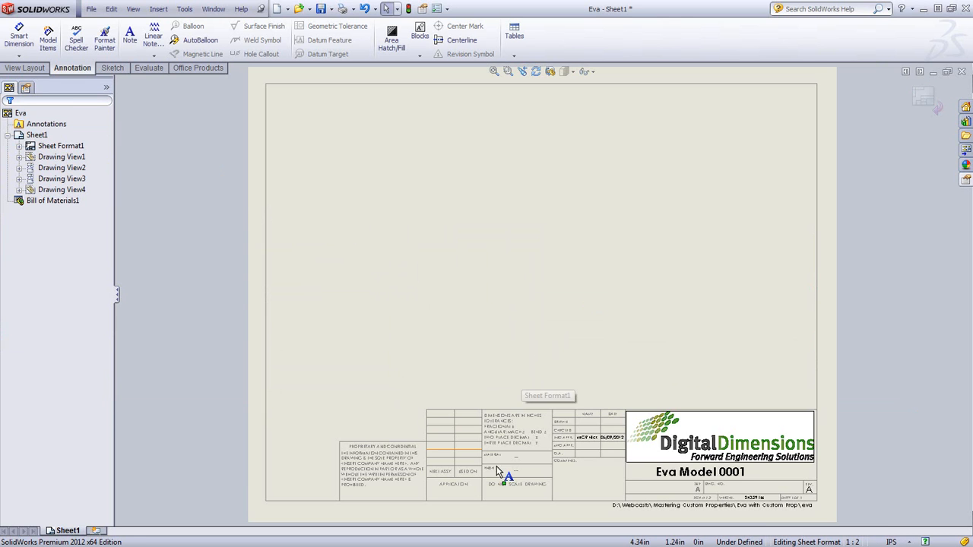
Return to editing the sheet, open the title block data and change the ENG APPR. name's prefix to Mr
click(924, 103)
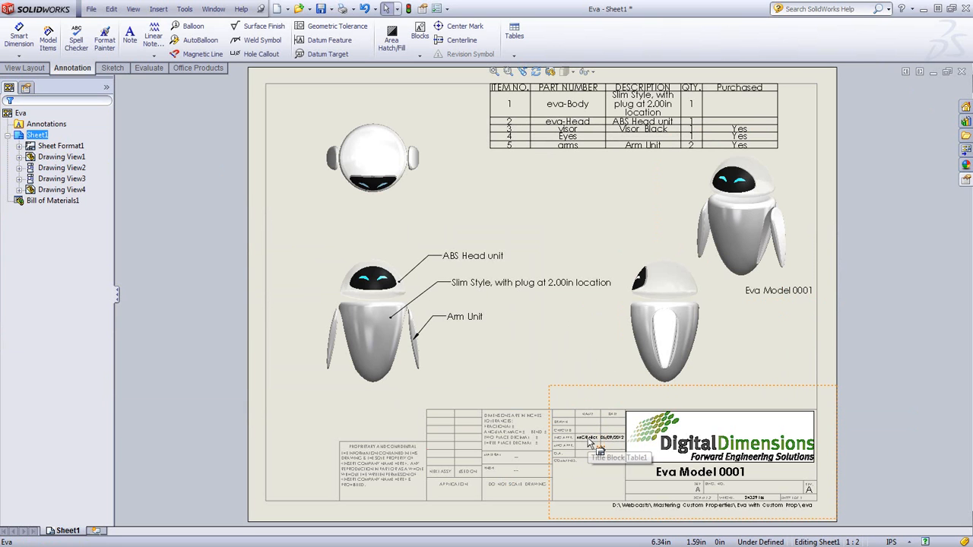
scroll(598, 444, down, 3)
scroll(598, 445, down, 1)
scroll(570, 384, down, 1)
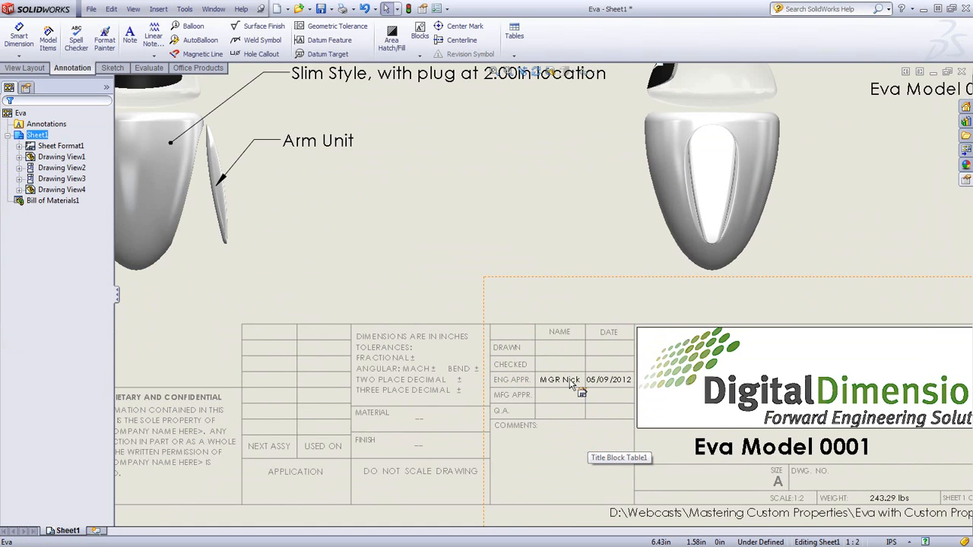
double_click(570, 383)
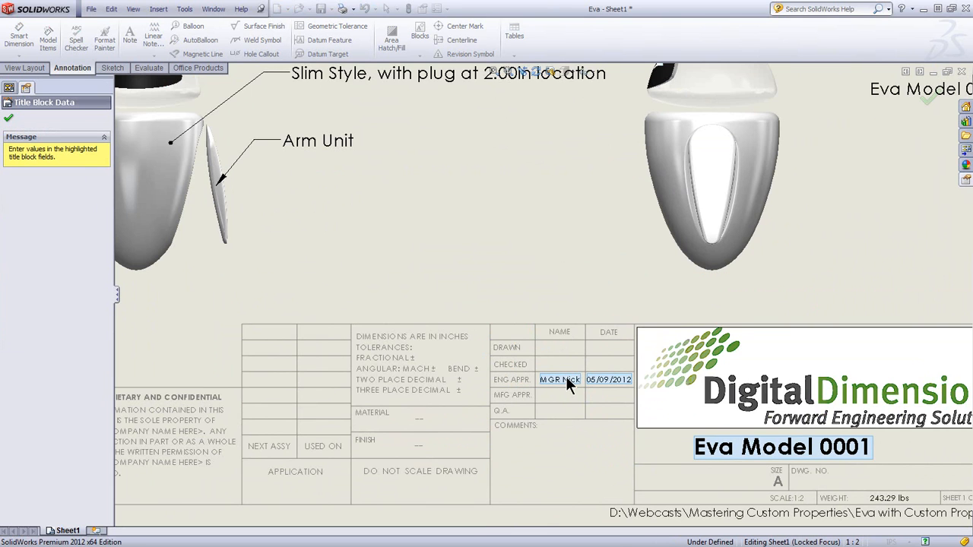
click(568, 385)
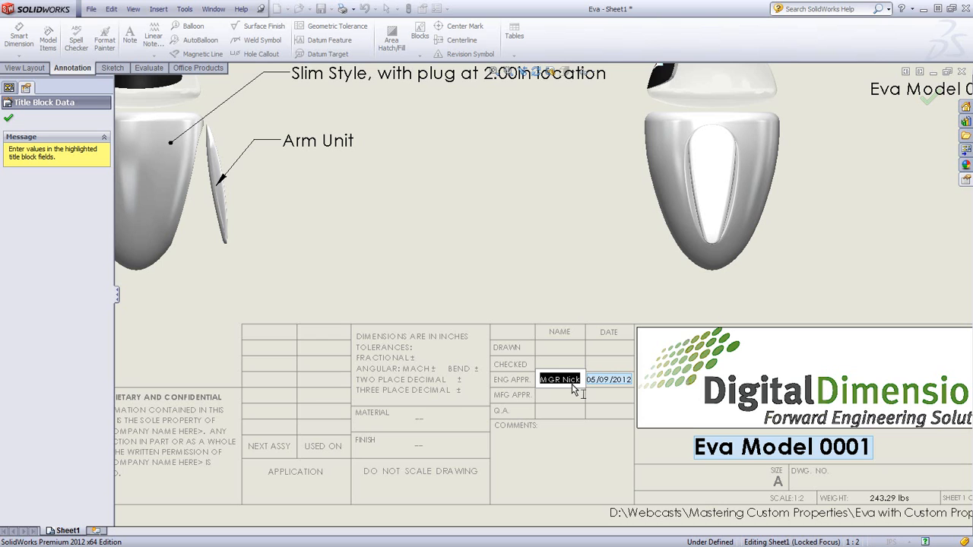
text(Mr.)
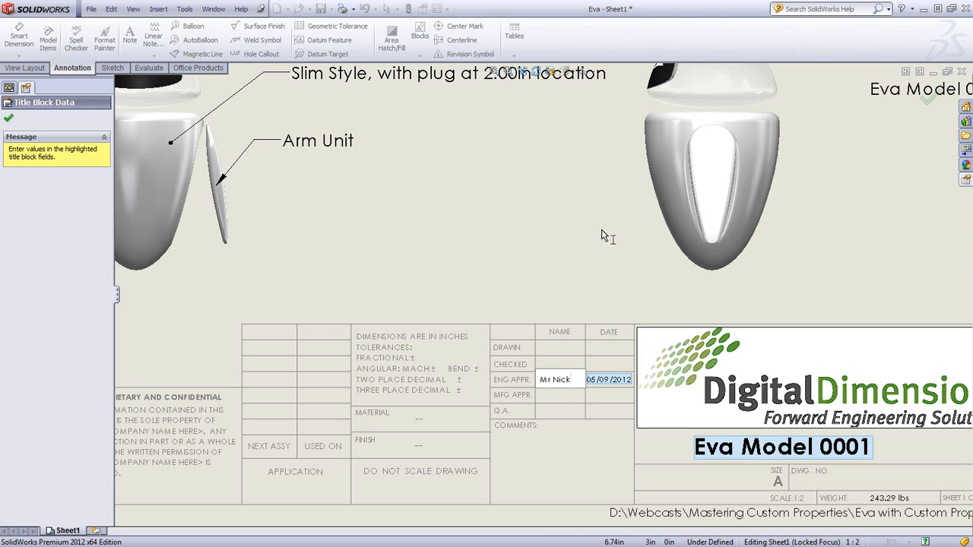
Set the ENG APPR. date to 05/09/2014 and change the title block description to Eva Model 0002
click(607, 381)
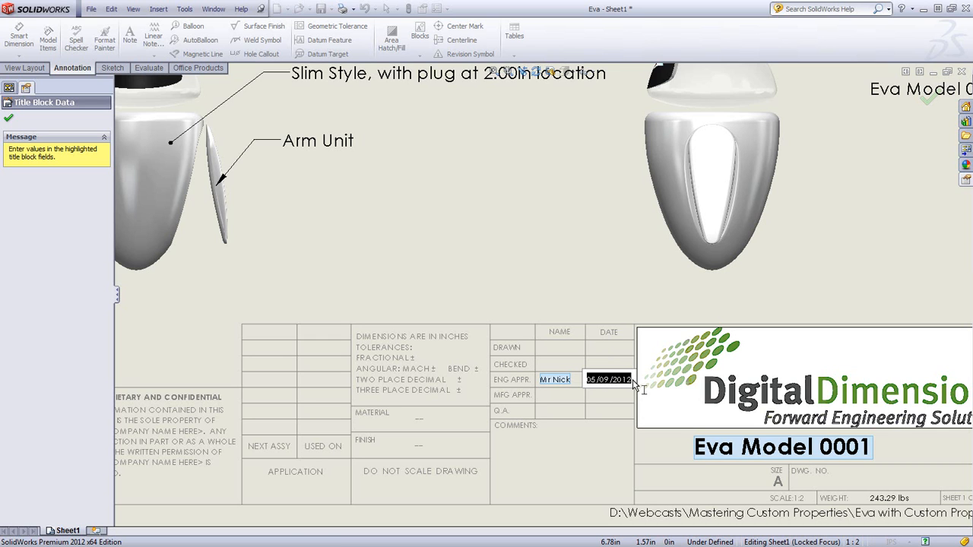
click(632, 379)
text(3)
click(748, 460)
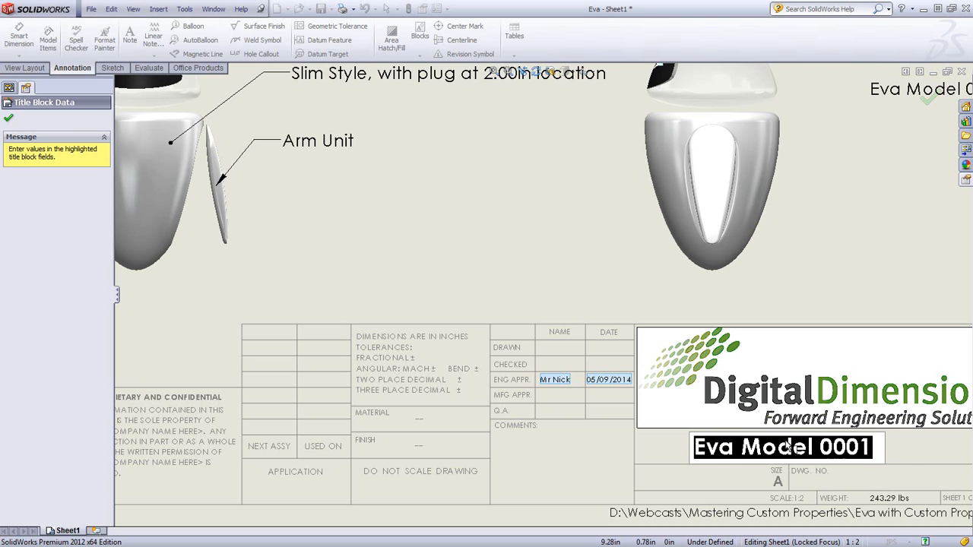
click(864, 454)
key(BackSpace)
text(2)
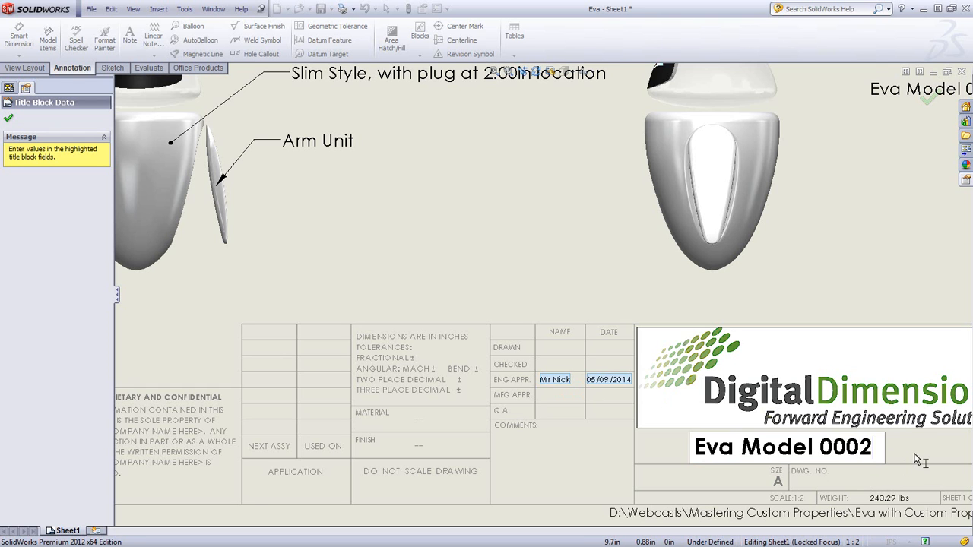
Try to edit the revision letter in the REV. cell and accept the title block data
key(ctrl+a)
scroll(910, 300, up, 4)
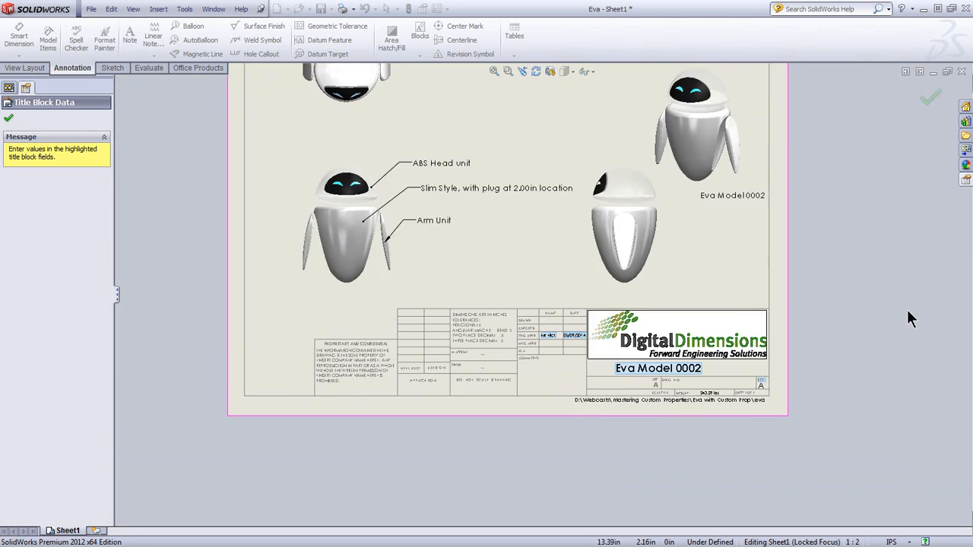
scroll(911, 300, down, 3)
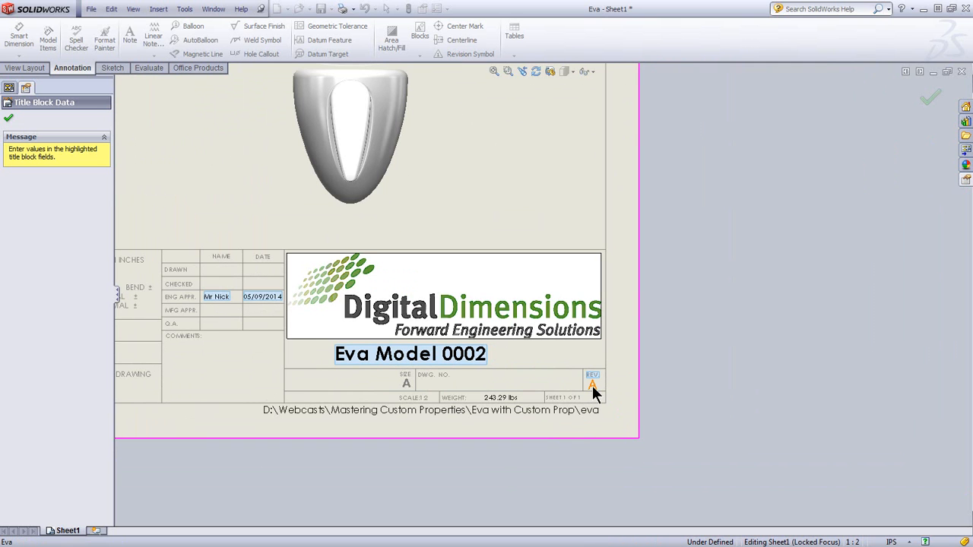
click(592, 385)
click(609, 385)
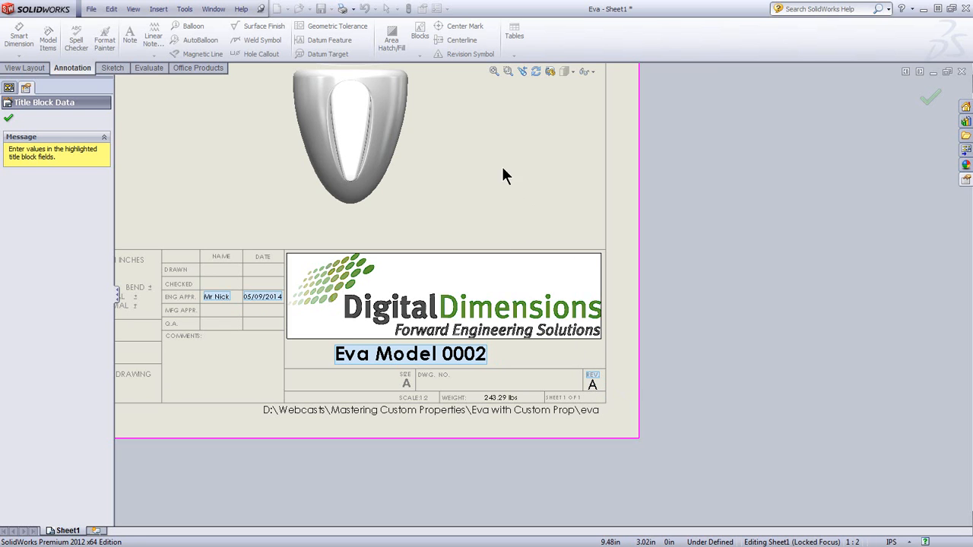
click(9, 122)
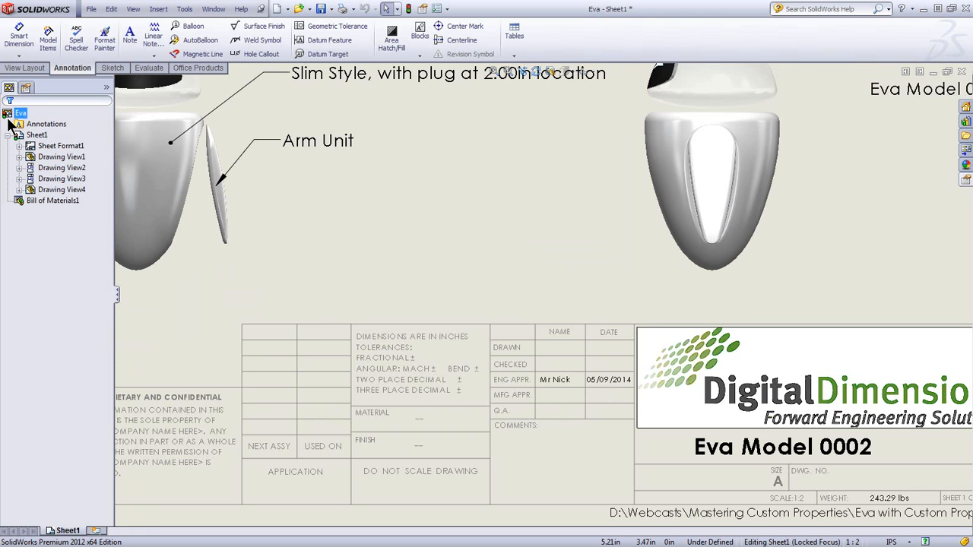
key(f)
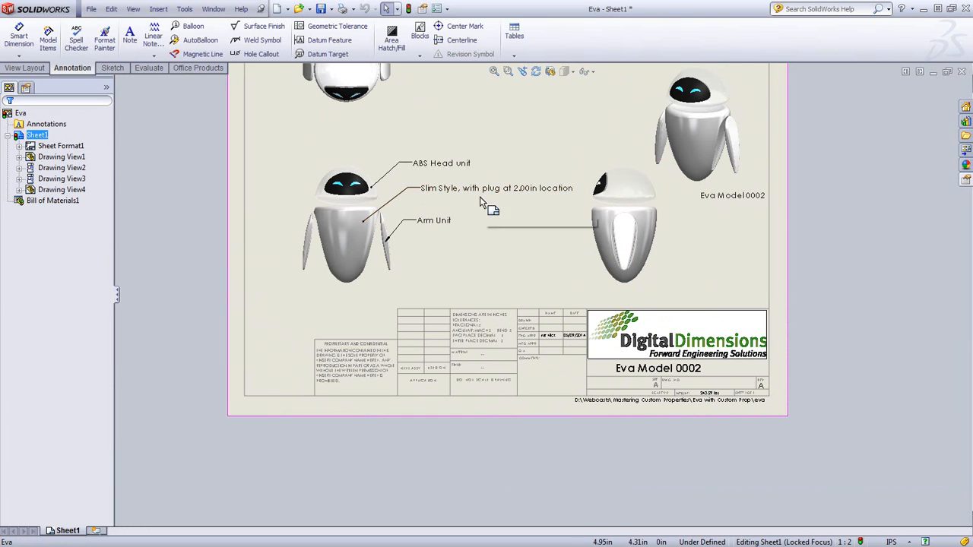
scroll(502, 195, up, 2)
scroll(585, 154, down, 2)
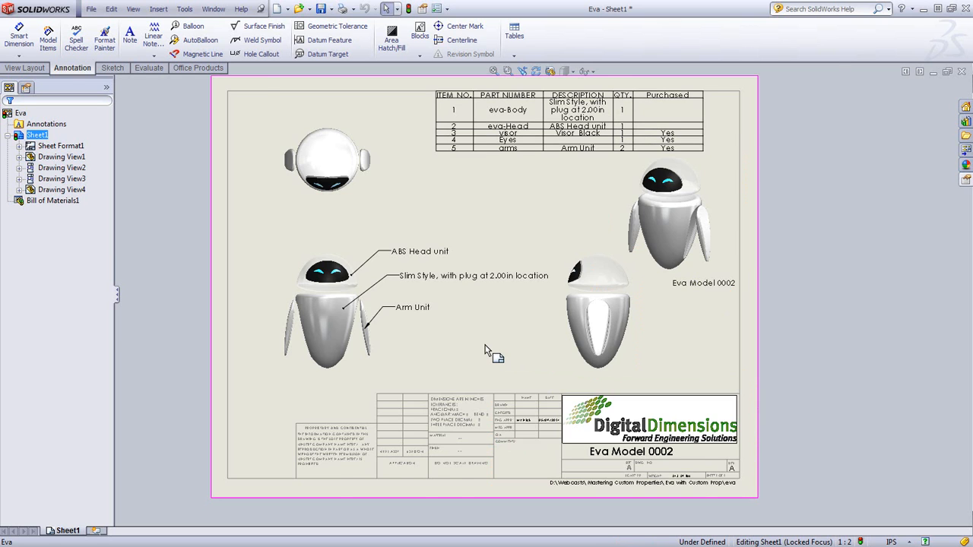
scroll(486, 351, down, 1)
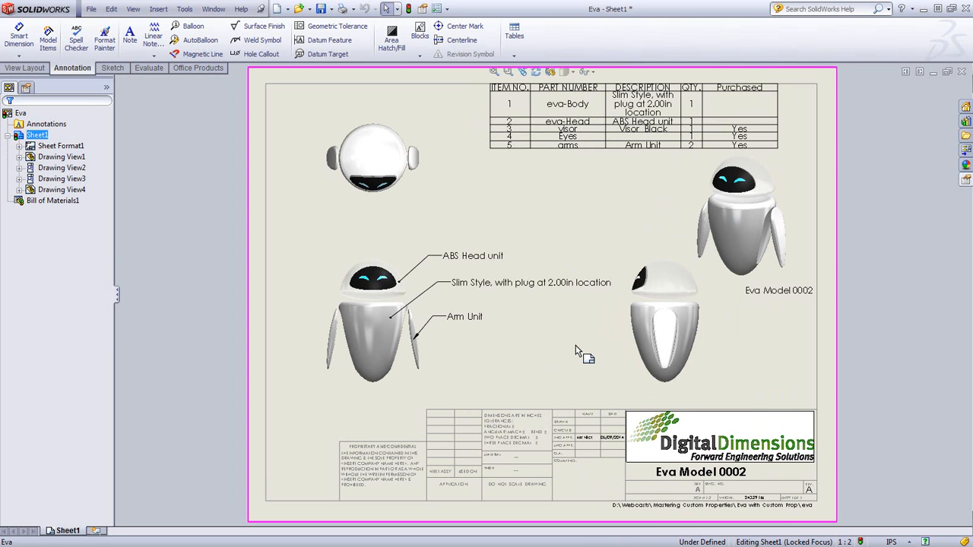
Open the sheet format for editing and return to editing the drawing sheet
right_click(545, 323)
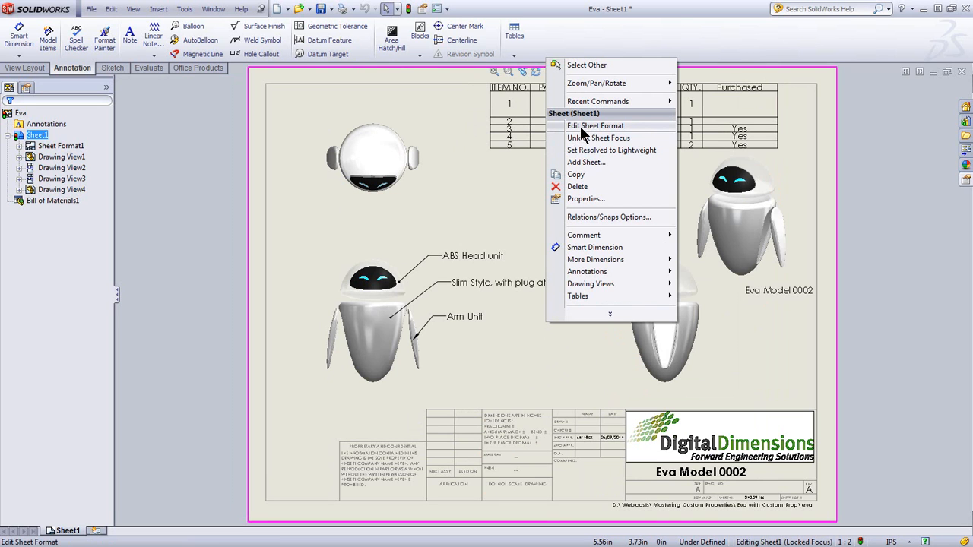
click(582, 134)
right_click(558, 332)
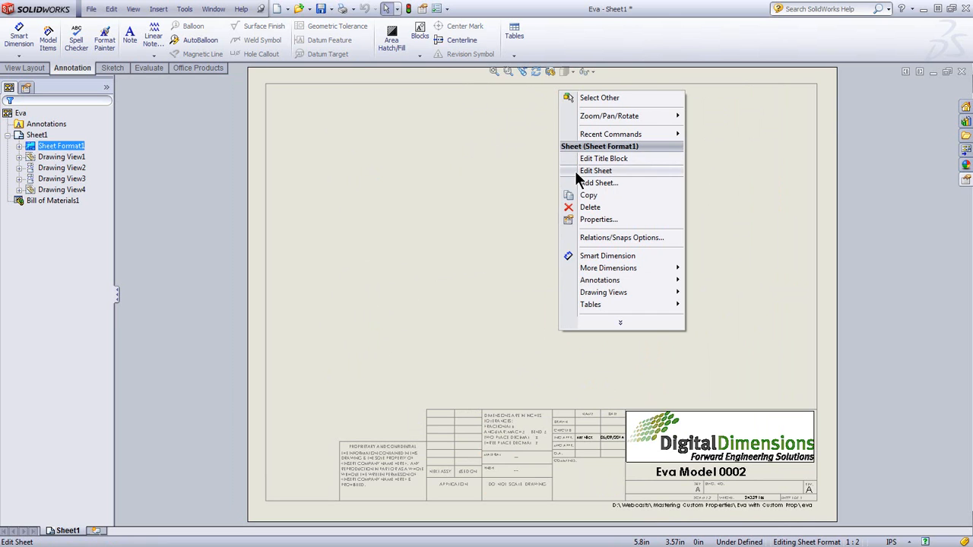
click(501, 216)
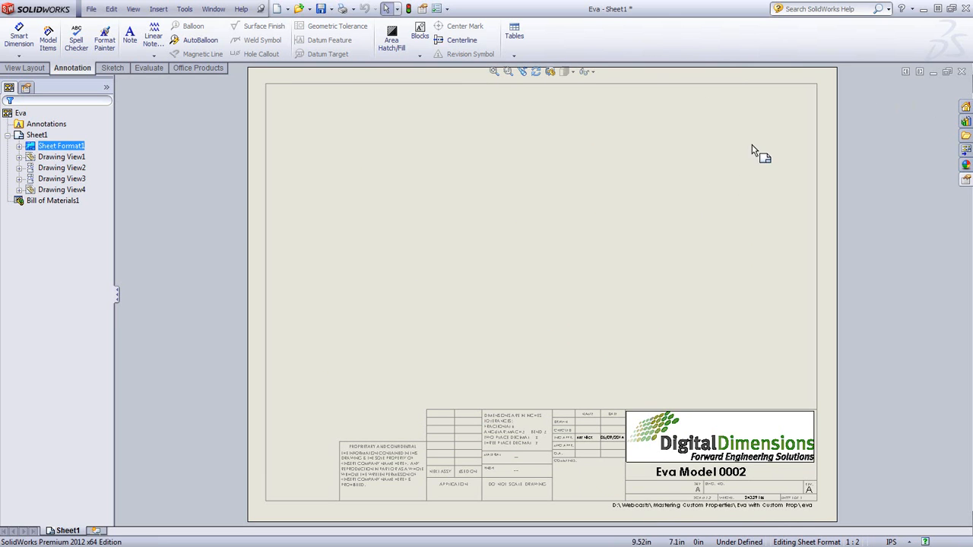
right_click(455, 168)
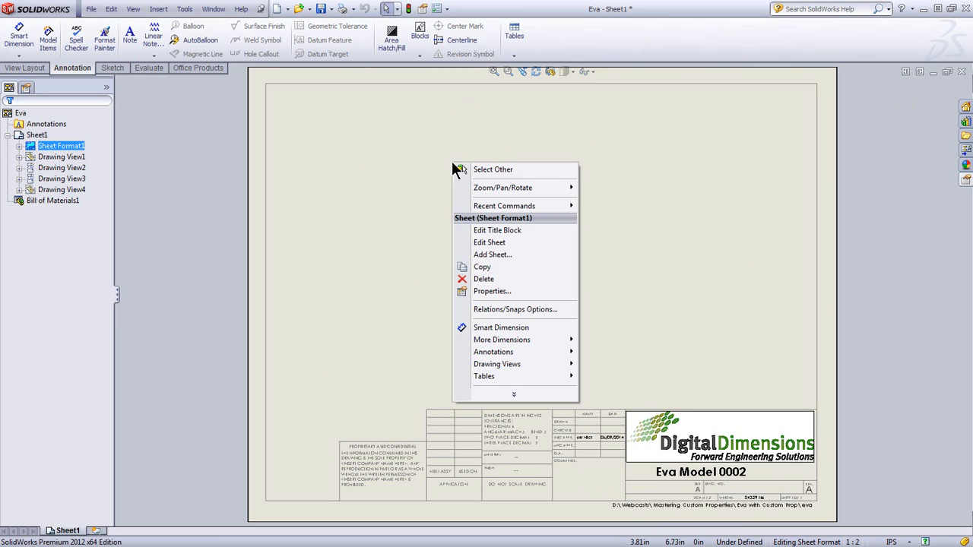
click(495, 244)
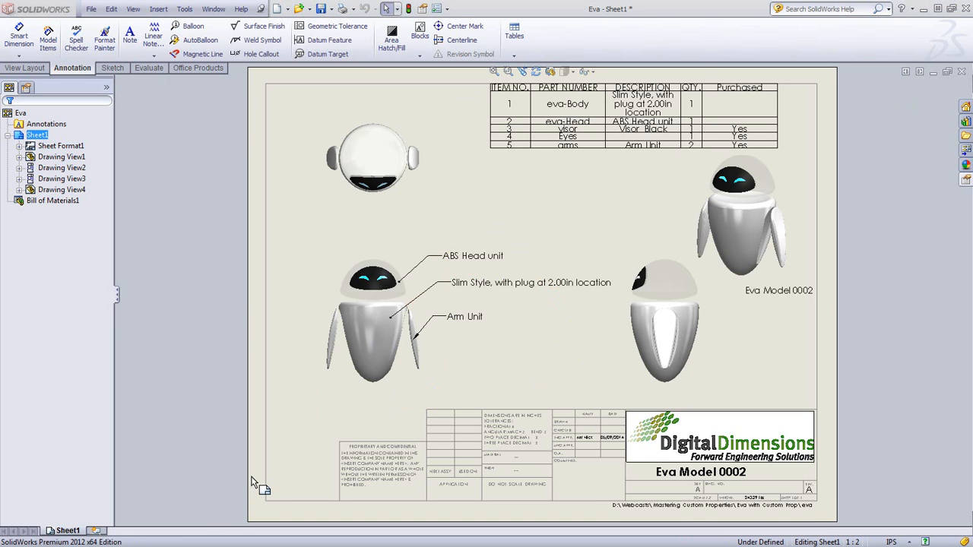
key(alt+Tab)
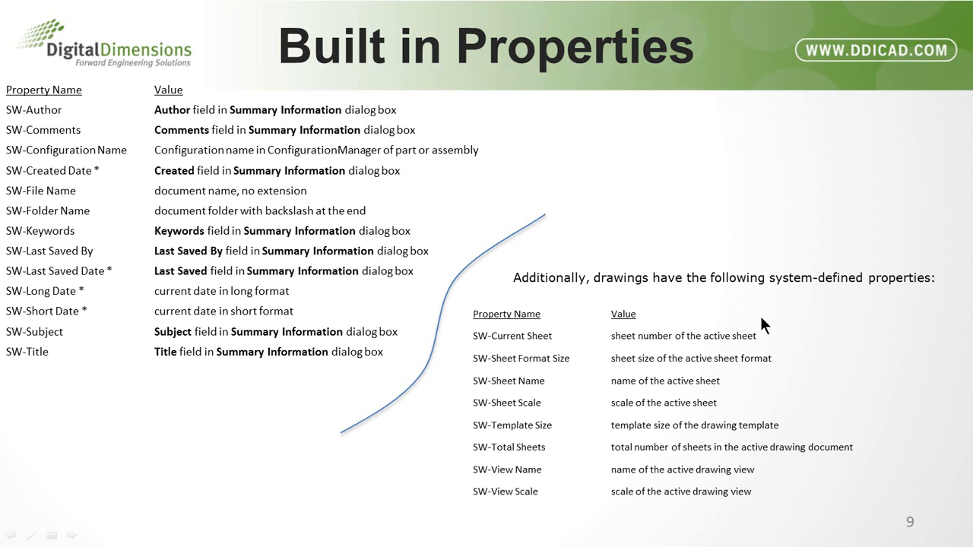
click(564, 210)
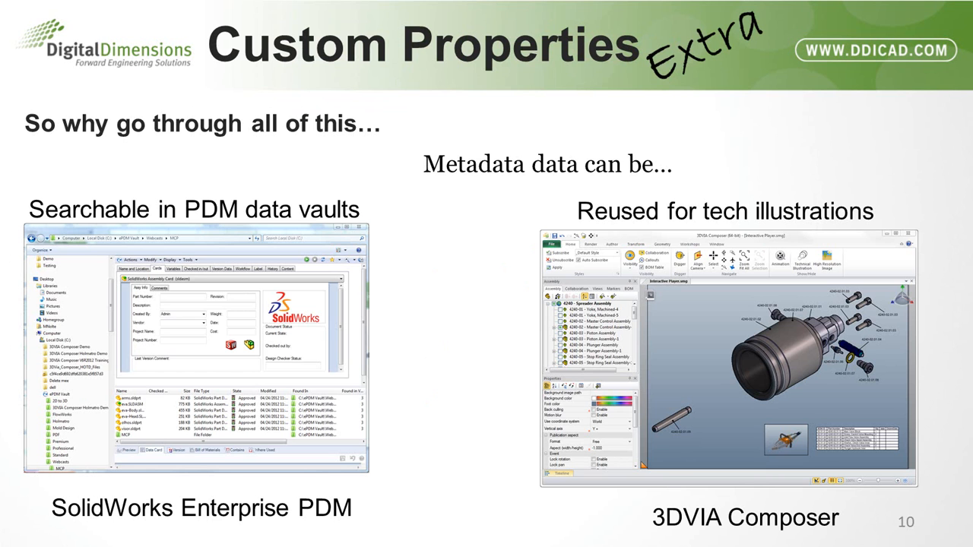
Switch to Windows Explorer, open the ePDM Vault folder on Local Disk (C:) and start a Complete Search
double_click(460, 225)
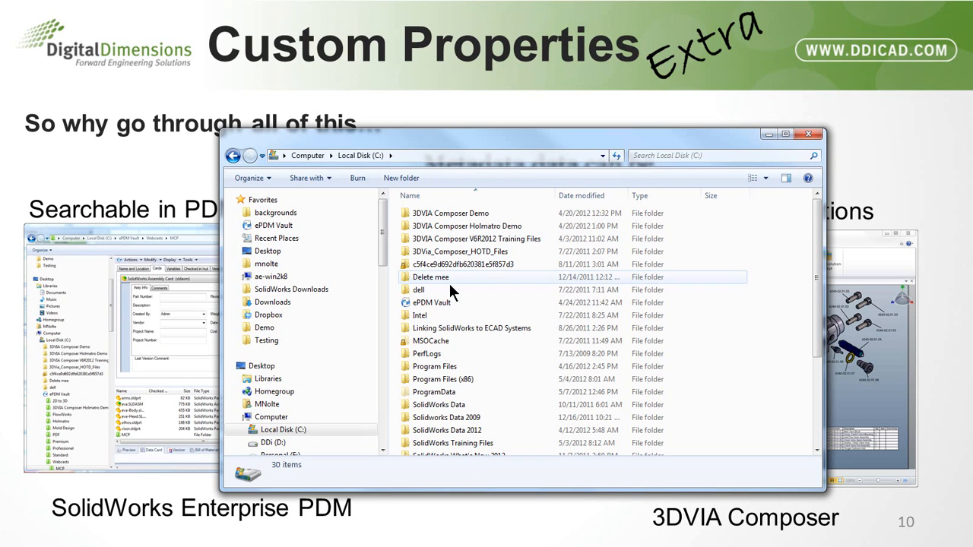
double_click(429, 303)
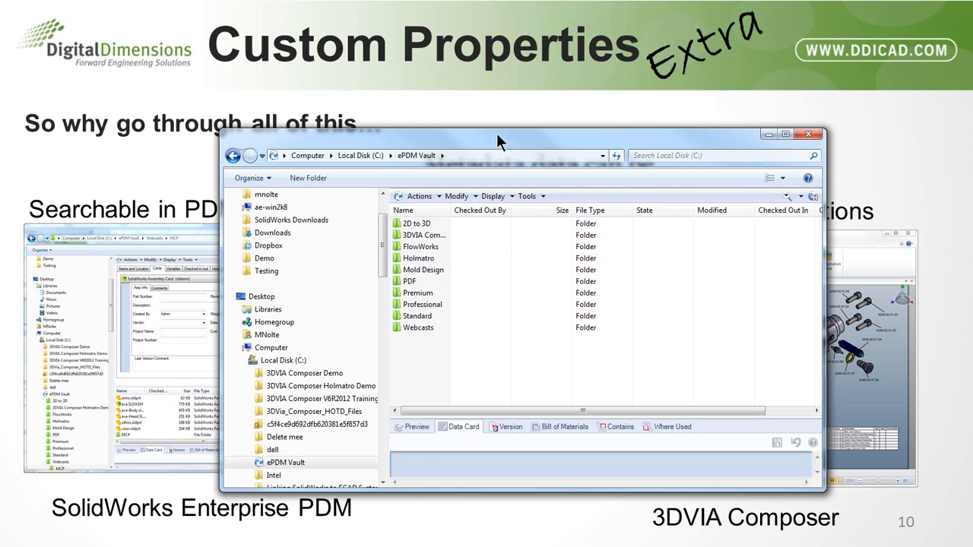
drag(497, 129, 498, 51)
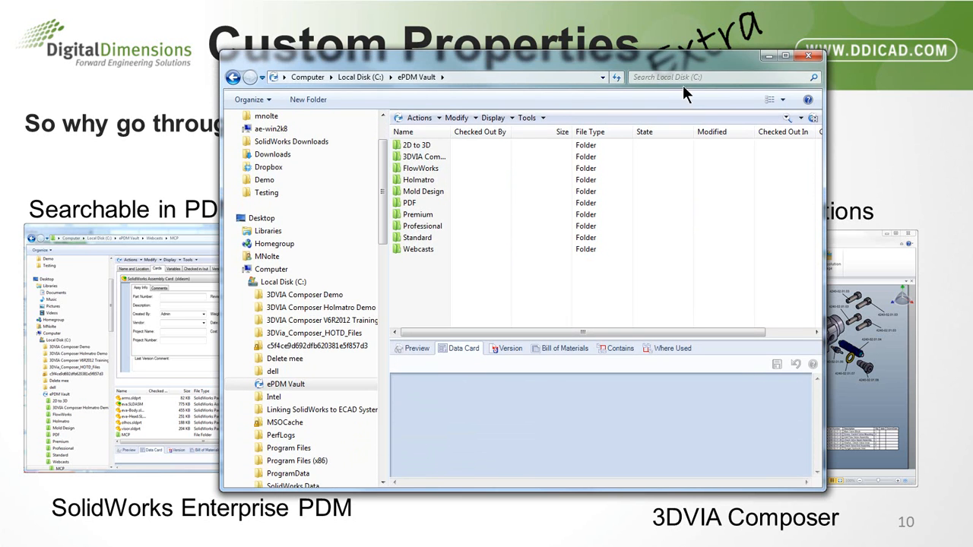
click(783, 101)
click(783, 101)
click(800, 118)
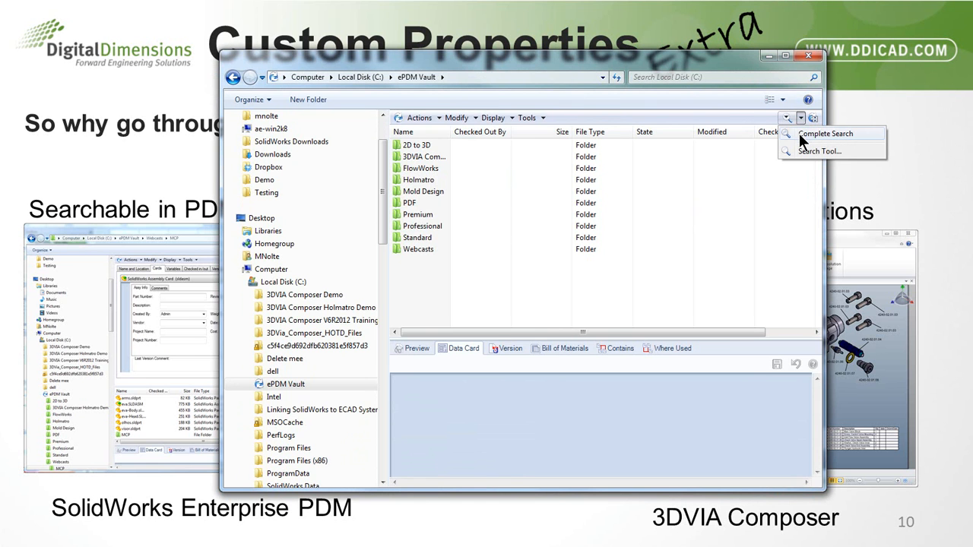
click(798, 133)
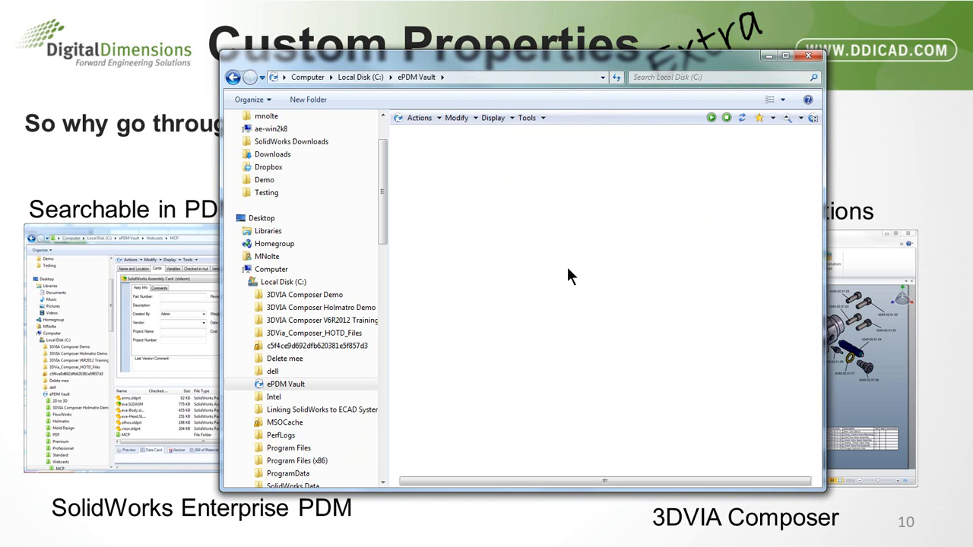
Set the vault search to use the SolidWorks Part Card (sldprt) as its data card
click(470, 134)
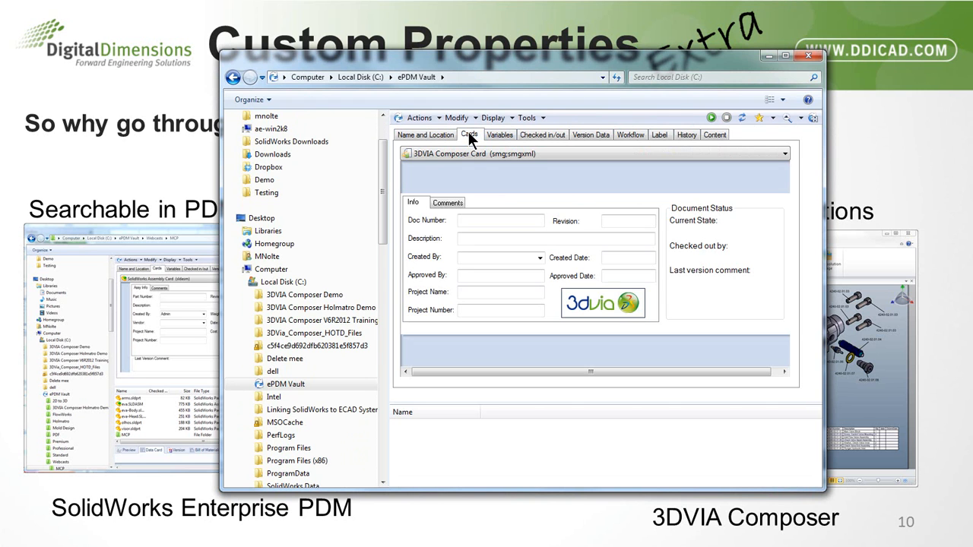
click(479, 158)
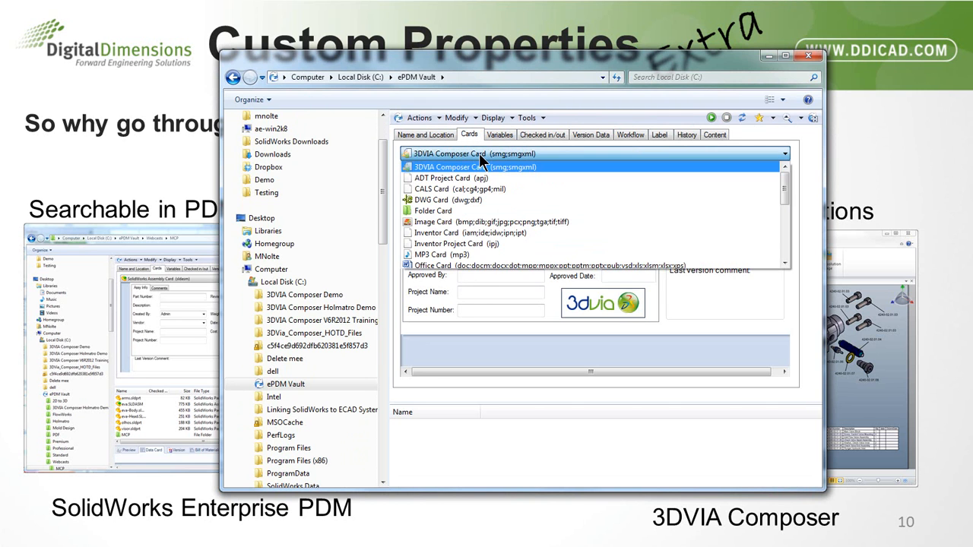
key(s)
scroll(472, 228, down, 2)
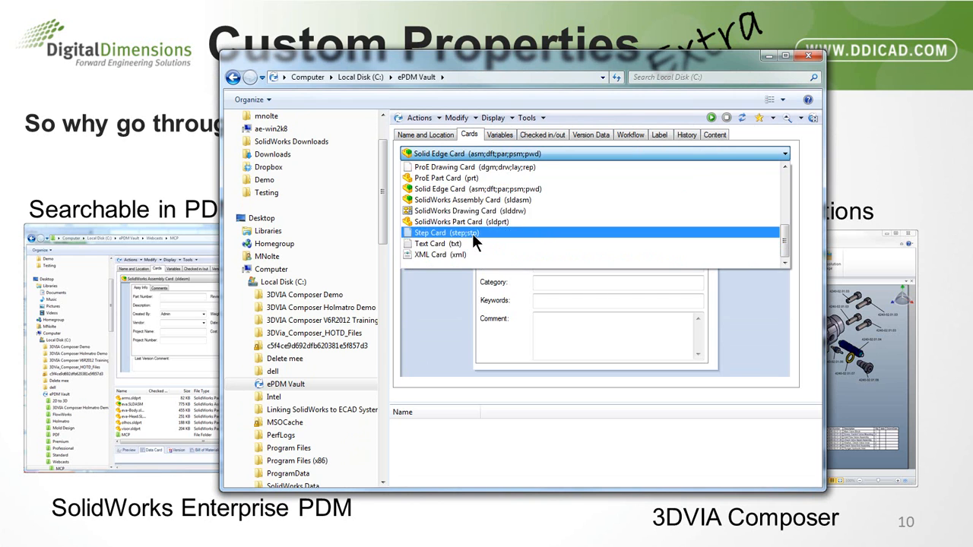
click(462, 220)
Search the vault for parts with material 6061 and return to the presentation
click(466, 240)
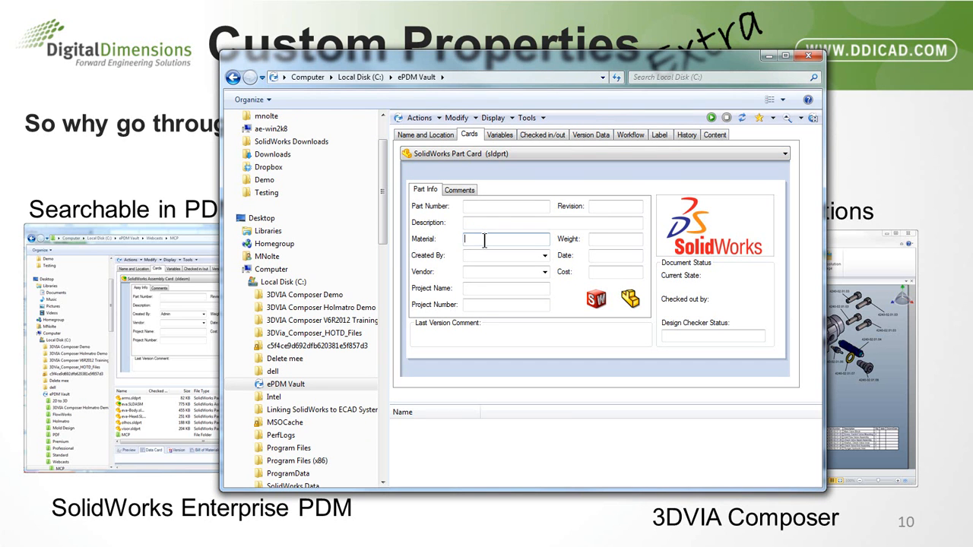
text(6061)
key(Return)
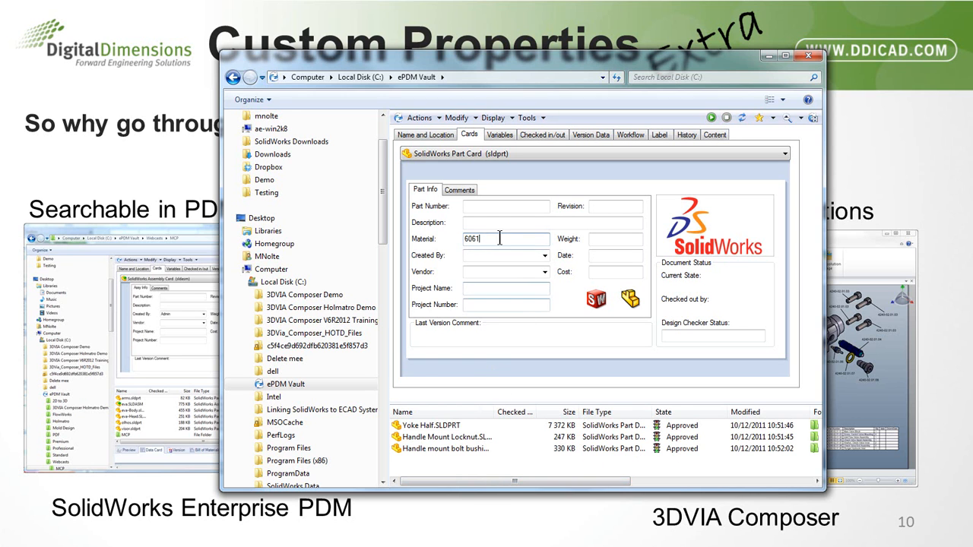
key(alt+Tab)
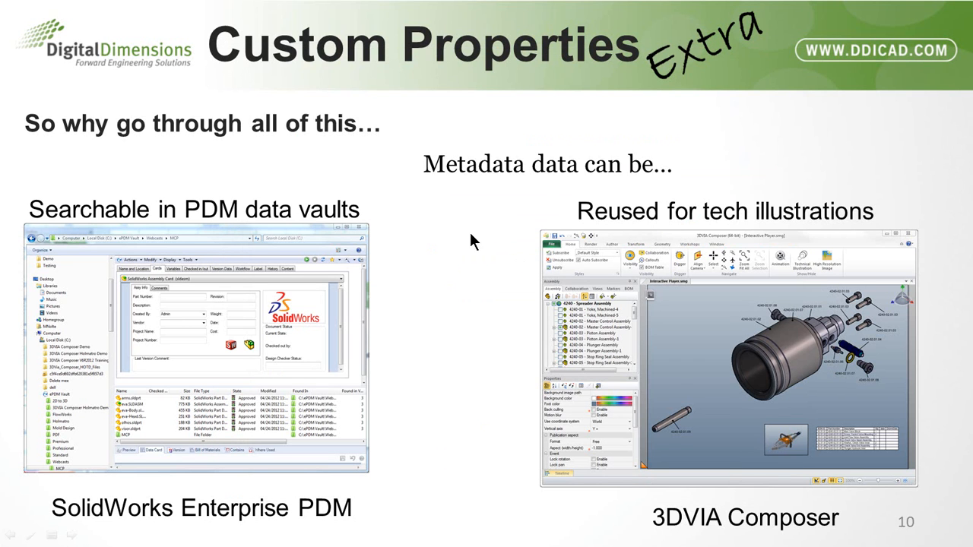